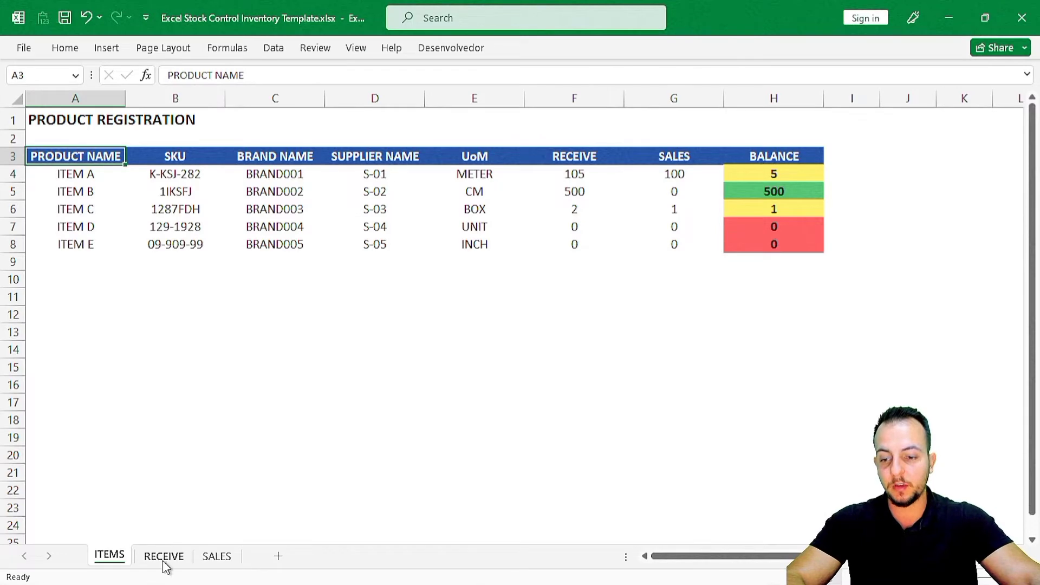
Step: Open the RECEIVE sheet and view the product choices available for the 1/5/2024 entry
{"action": "left_click", "coordinate": [164, 556]}
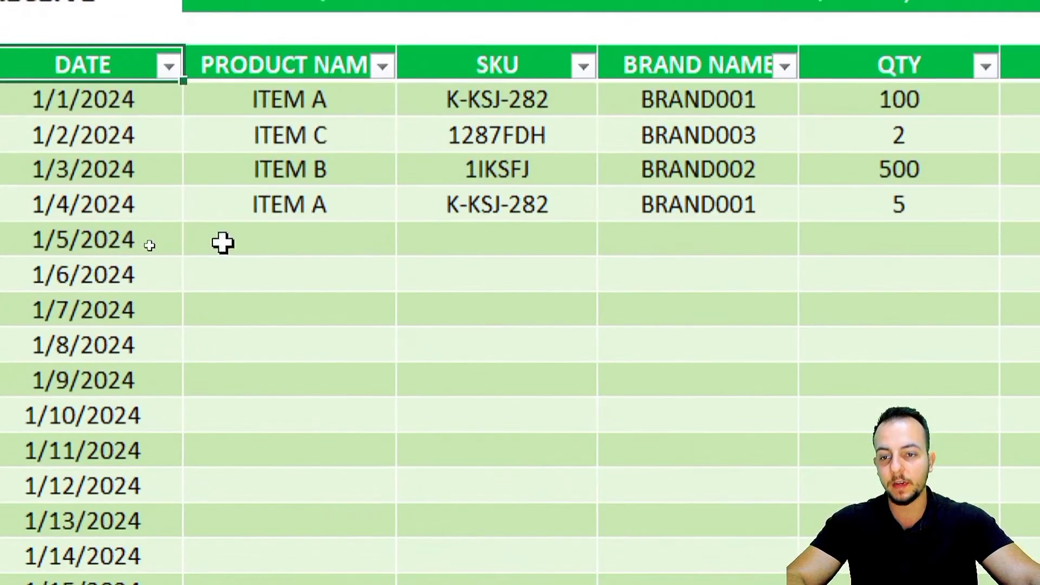
{"action": "left_click", "coordinate": [175, 244]}
{"action": "left_click", "coordinate": [240, 244]}
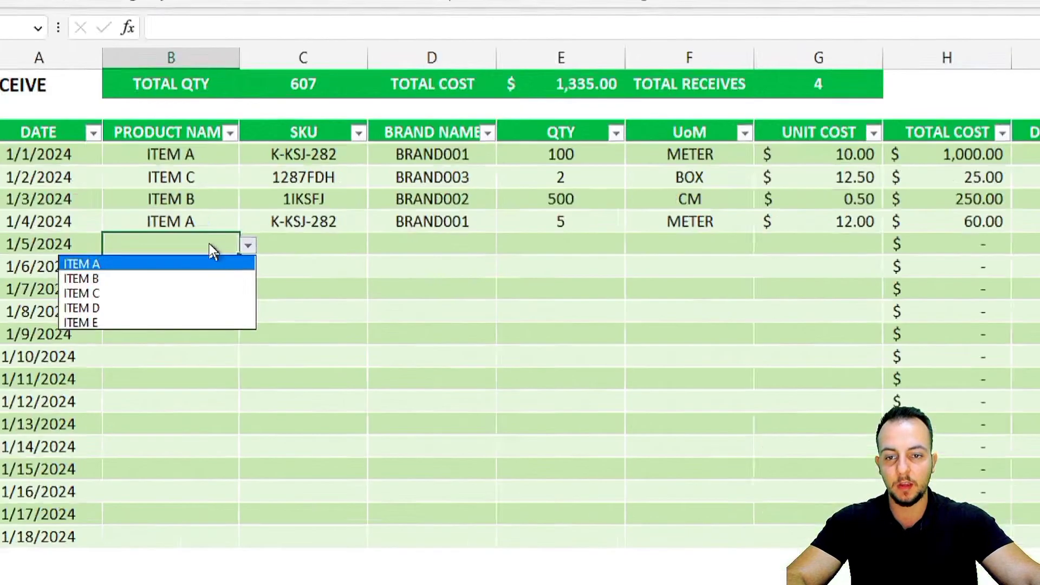
{"action": "left_click", "coordinate": [371, 233]}
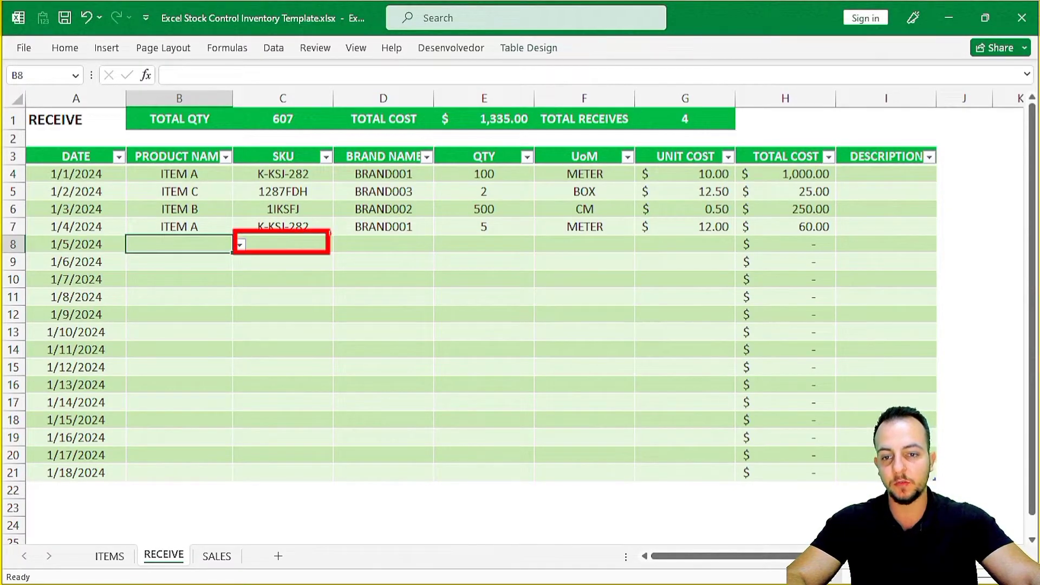
{"action": "left_click_drag", "start_coordinate": [330, 233], "coordinate": [439, 251]}
{"action": "left_click_drag", "start_coordinate": [530, 232], "coordinate": [645, 252]}
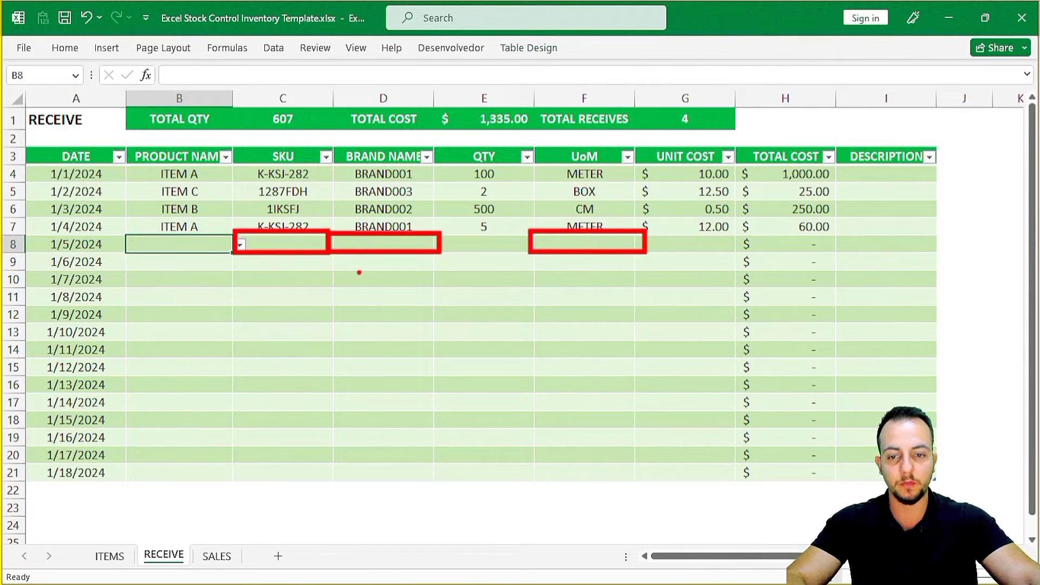
{"action": "key", "text": "Escape"}
Step: Try ITEM C, ITEM D and ITEM E as the product of the 1/5/2024 receipt, and clear the cell
{"action": "left_click", "coordinate": [239, 245]}
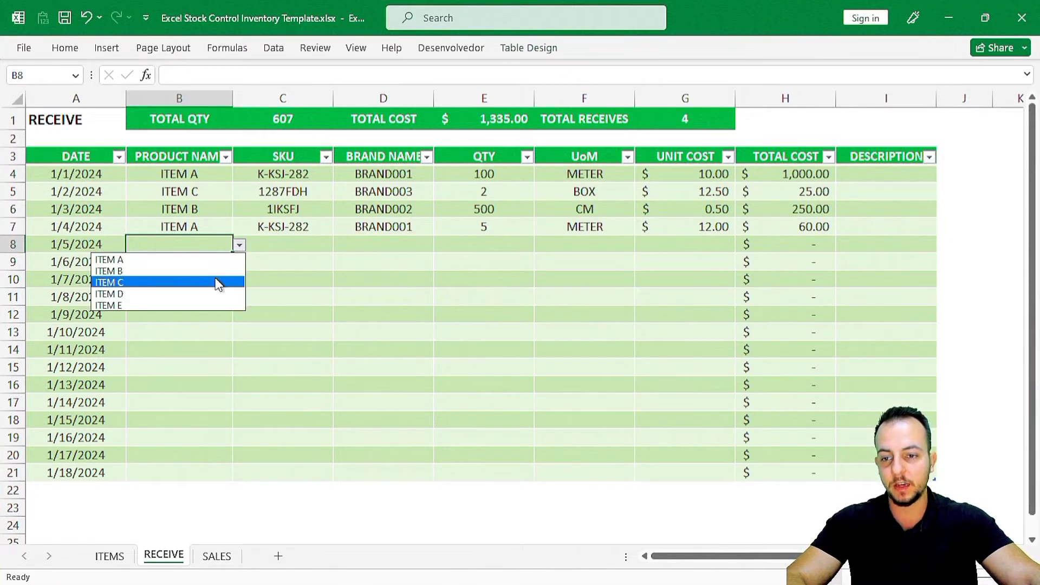
{"action": "left_click", "coordinate": [216, 283]}
{"action": "left_click", "coordinate": [239, 244]}
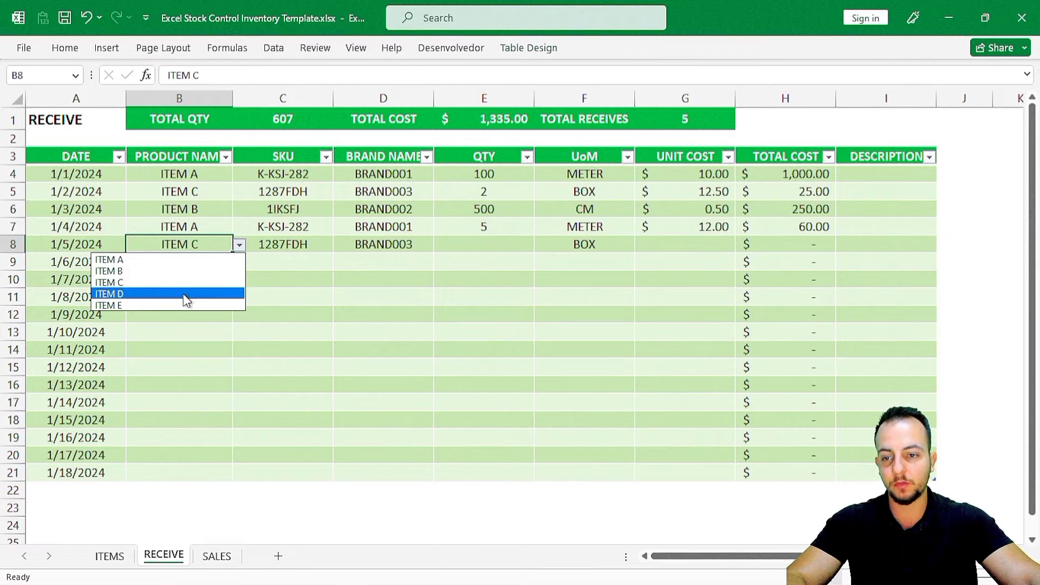
{"action": "left_click", "coordinate": [186, 293]}
{"action": "left_click", "coordinate": [239, 245]}
{"action": "left_click", "coordinate": [184, 301]}
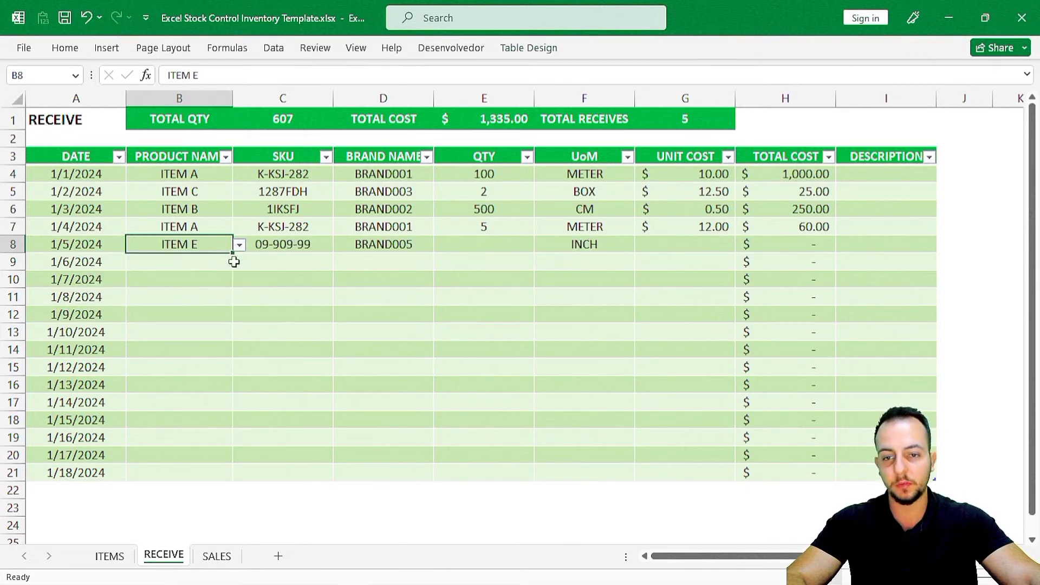
{"action": "left_click", "coordinate": [240, 246]}
{"action": "left_click", "coordinate": [194, 280]}
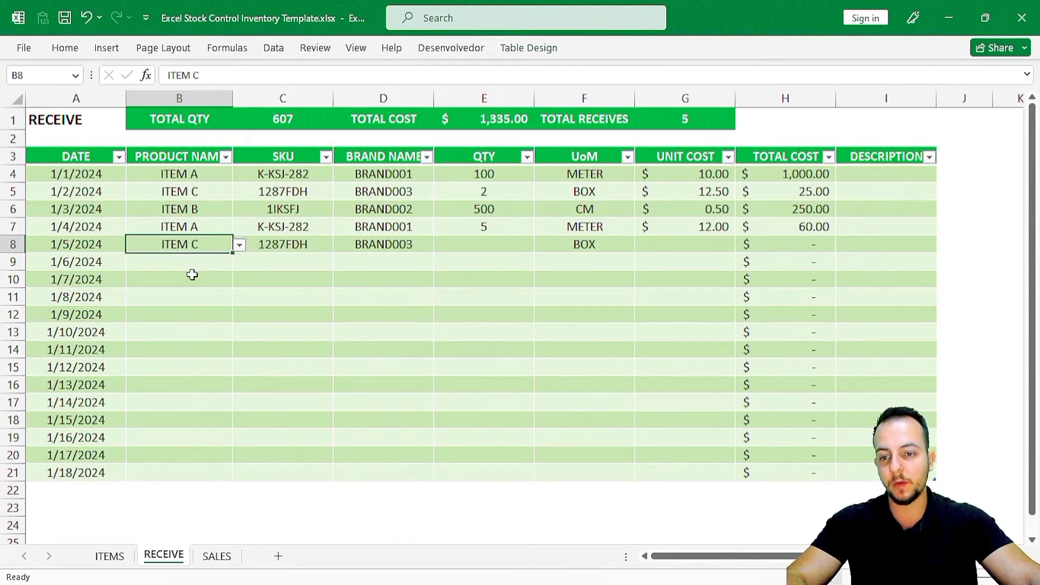
{"action": "key", "text": "Delete"}
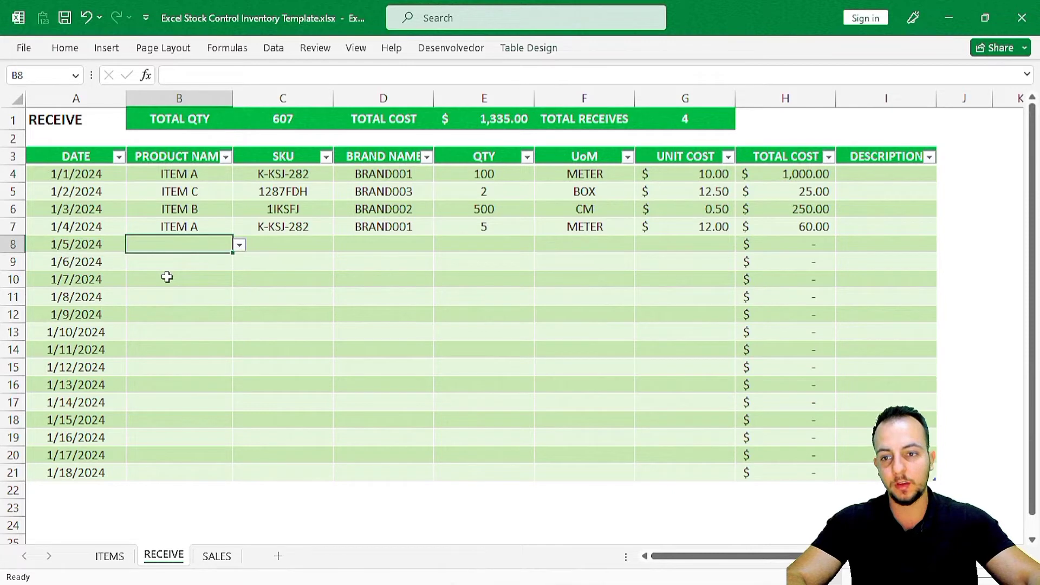
{"action": "left_click", "coordinate": [64, 158]}
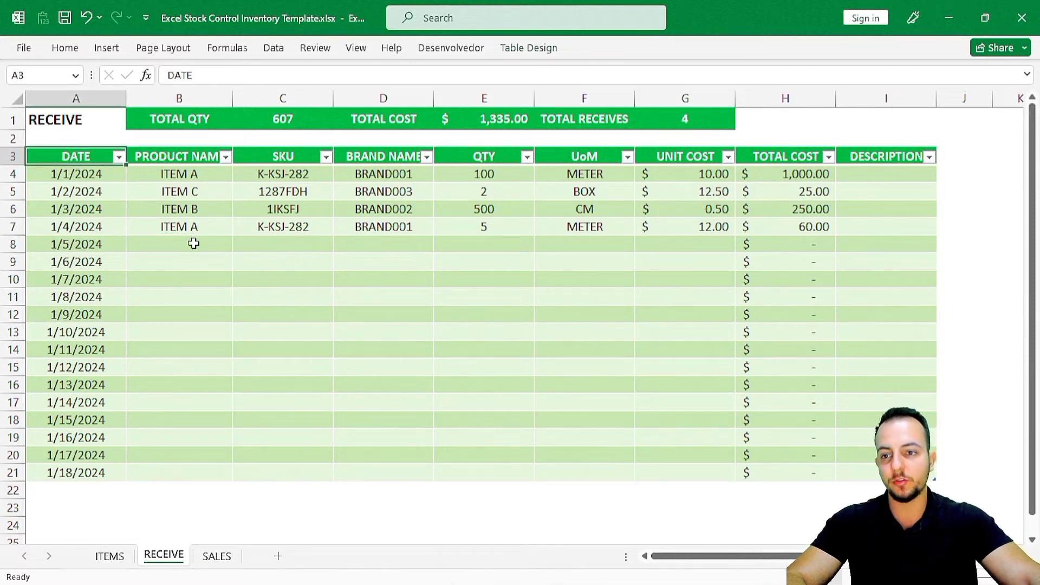
Step: Open the ITEMS sheet and review its RECEIVE, SALES and BALANCE columns
{"action": "left_click", "coordinate": [109, 556]}
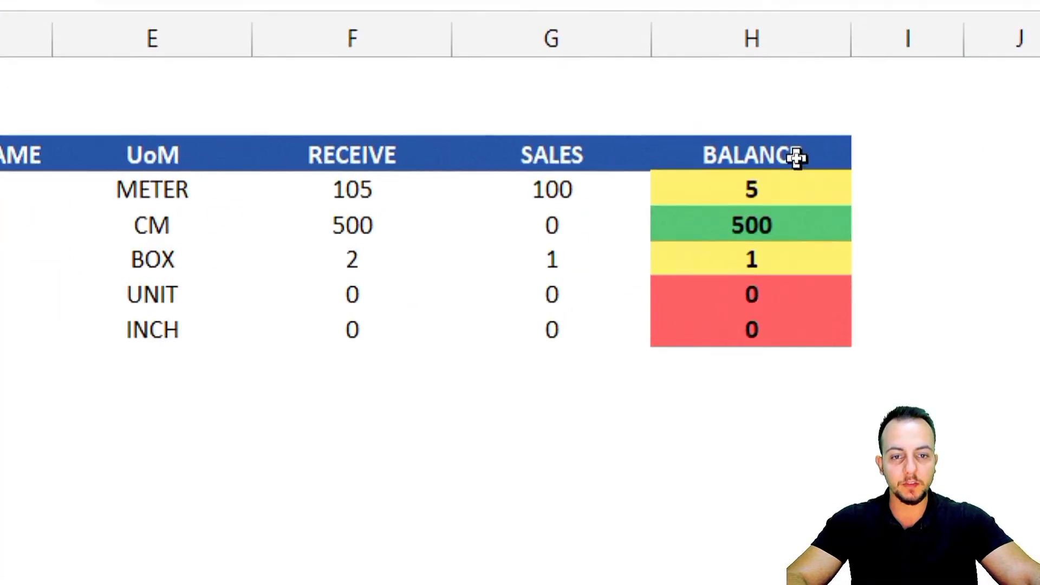
{"action": "left_click", "coordinate": [592, 99]}
{"action": "left_click", "coordinate": [704, 100]}
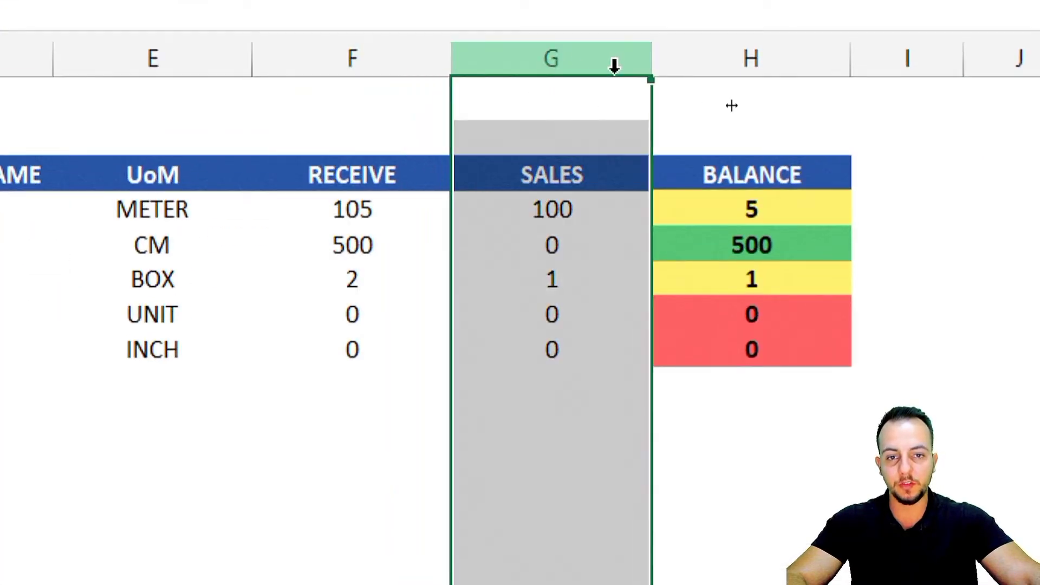
{"action": "left_click", "coordinate": [780, 98]}
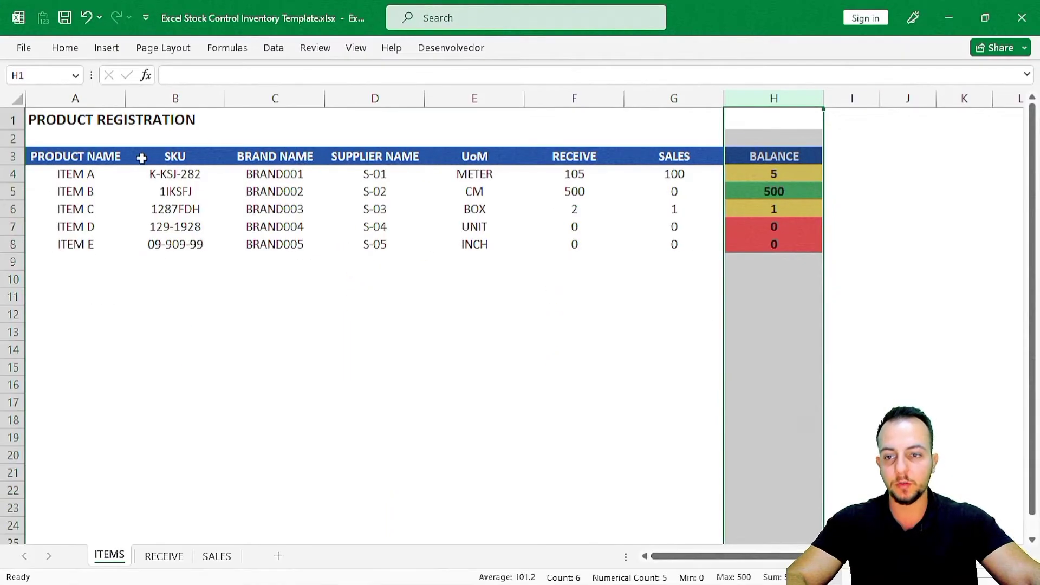
{"action": "left_click", "coordinate": [80, 157]}
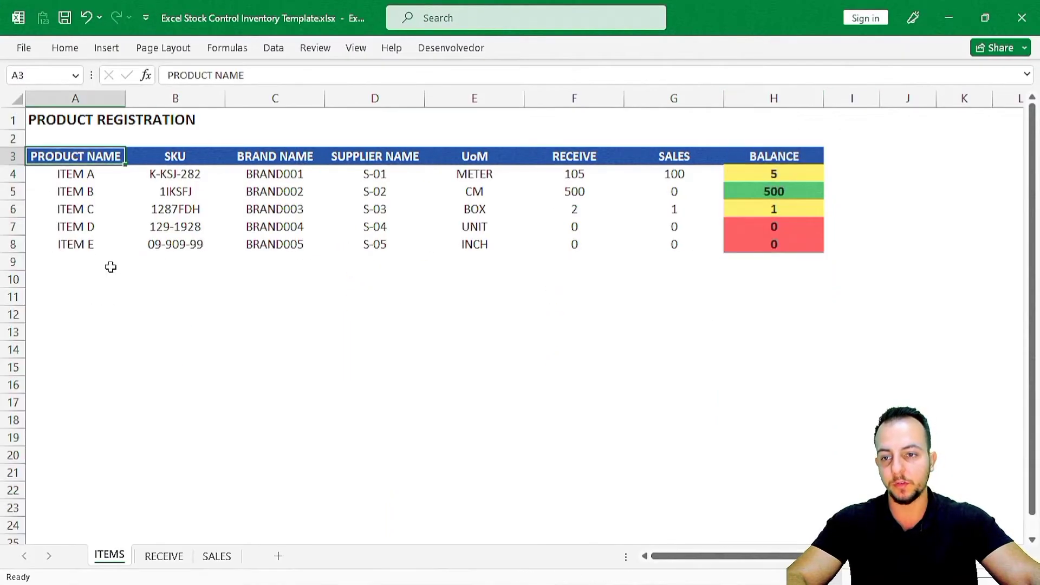
Step: Open the SALES sheet and inspect the formulas behind its summary totals and the SKU lookup
{"action": "left_click", "coordinate": [216, 556]}
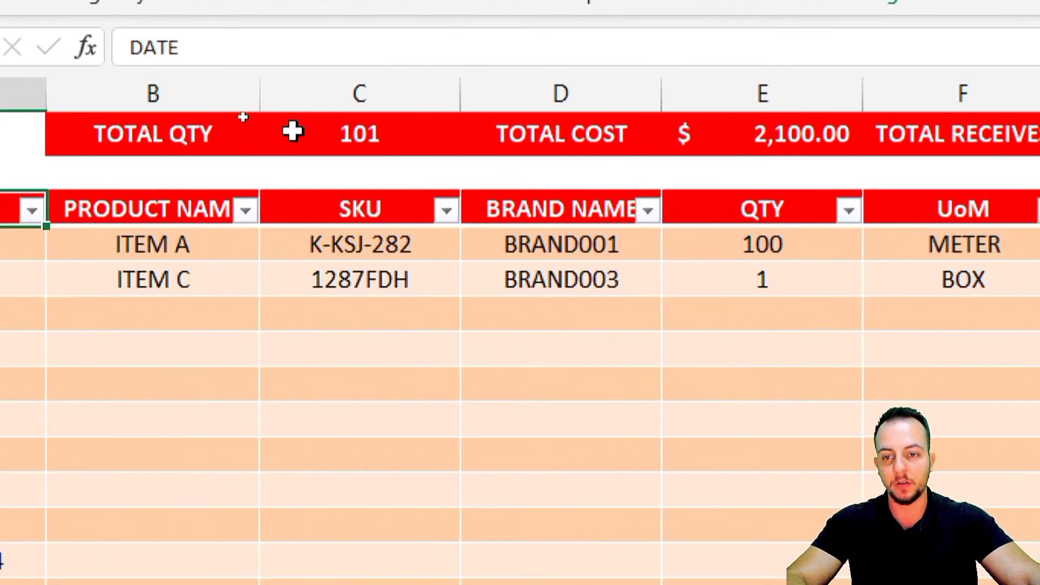
{"action": "left_click", "coordinate": [371, 134]}
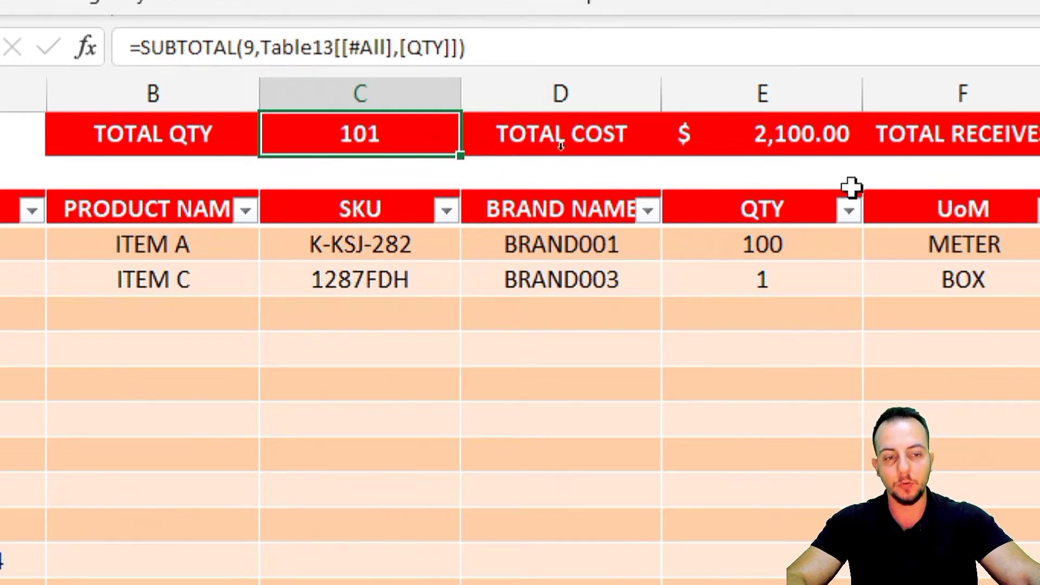
{"action": "left_click", "coordinate": [470, 130]}
{"action": "left_click", "coordinate": [893, 133]}
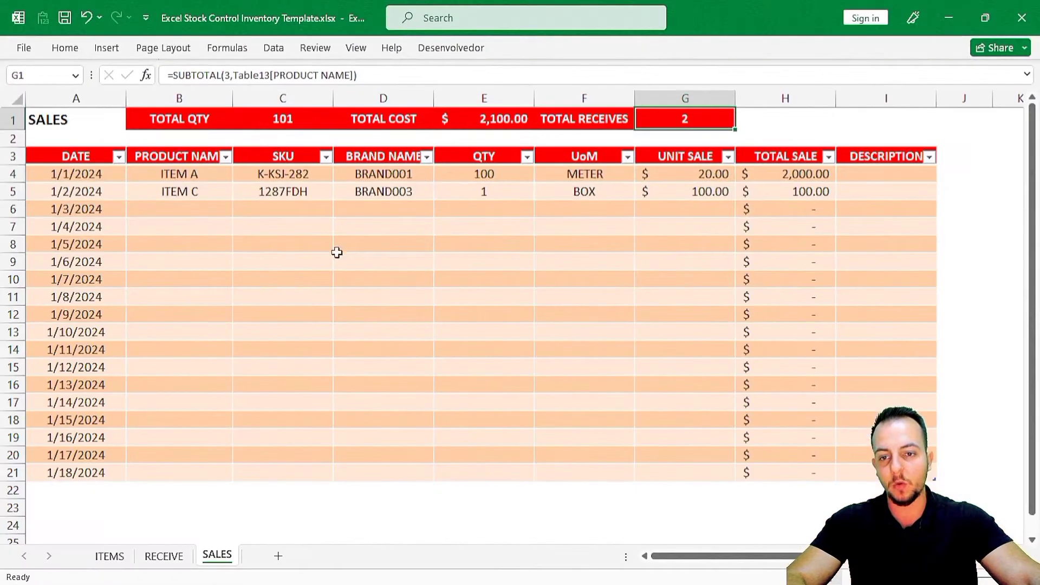
{"action": "left_click", "coordinate": [283, 296]}
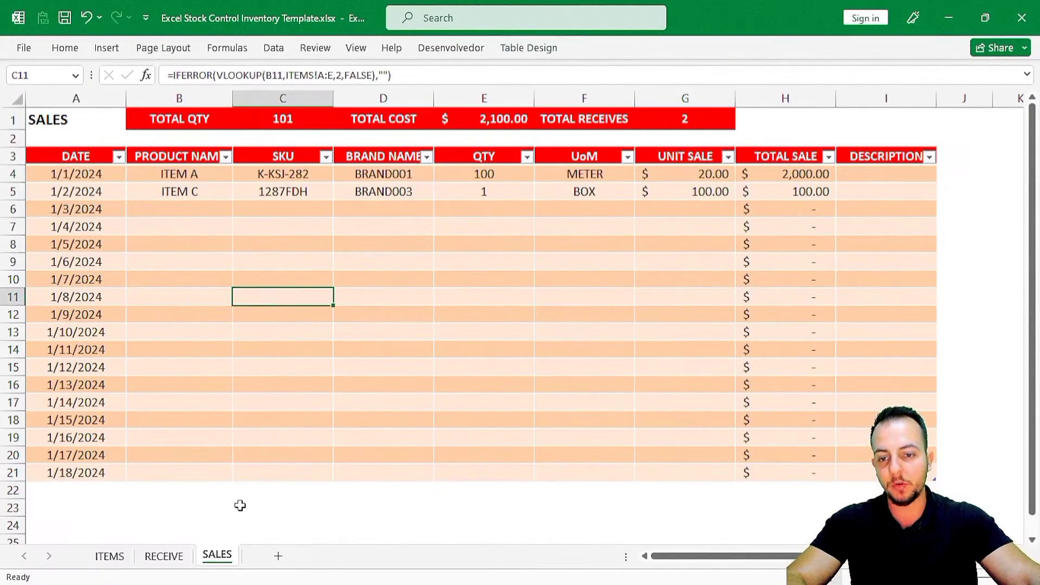
Step: Return to the RECEIVE sheet and examine the unit of measure of each recorded receipt
{"action": "left_click", "coordinate": [166, 561]}
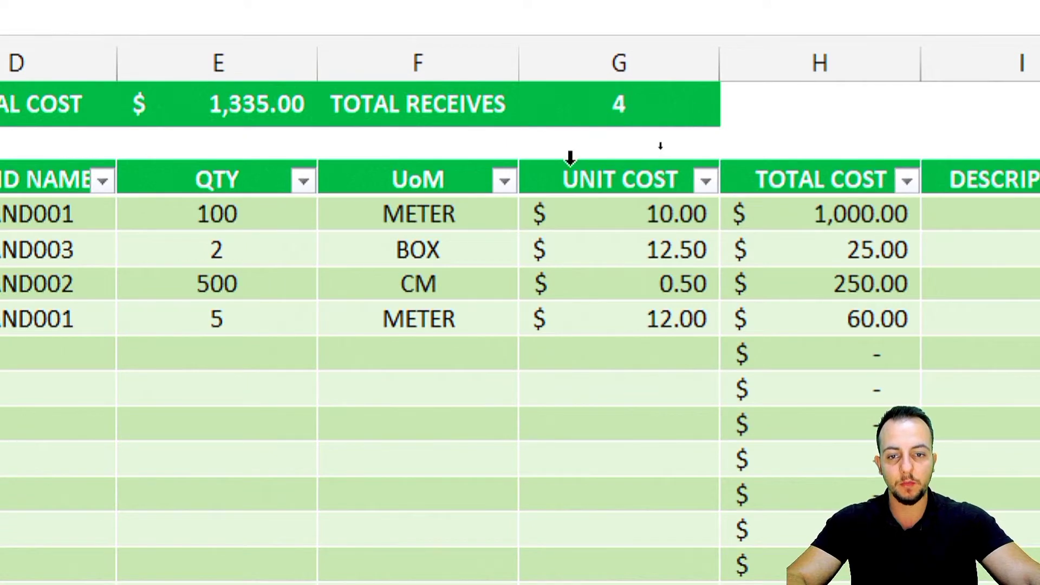
{"action": "key", "text": "ctrl+2"}
{"action": "left_click_drag", "start_coordinate": [473, 222], "coordinate": [616, 165]}
{"action": "left_click_drag", "start_coordinate": [478, 255], "coordinate": [601, 206]}
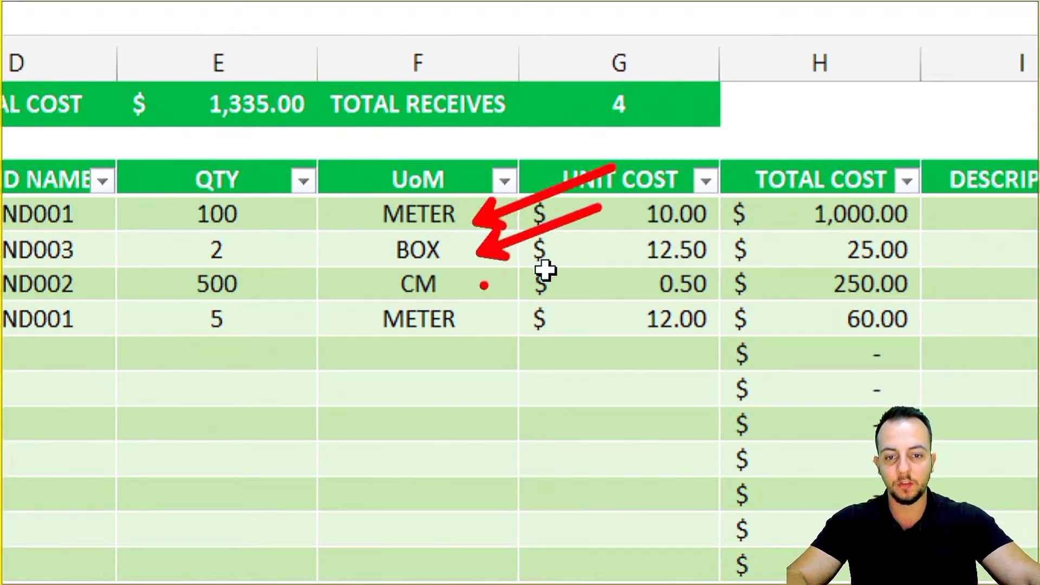
{"action": "left_click_drag", "start_coordinate": [480, 287], "coordinate": [573, 259]}
{"action": "left_click_drag", "start_coordinate": [489, 328], "coordinate": [592, 297]}
{"action": "key", "text": "Escape"}
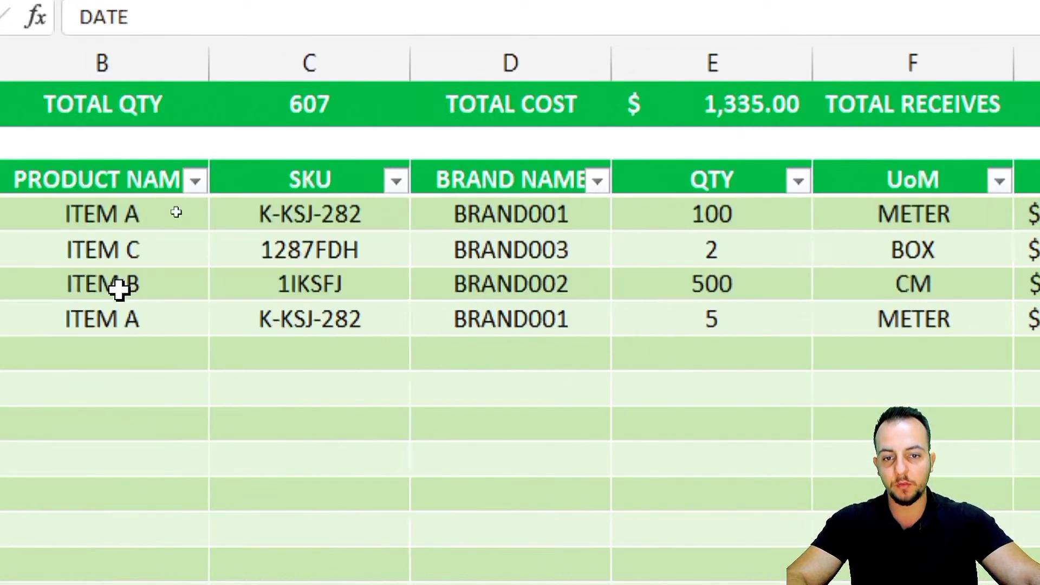
Step: Filter the RECEIVE table's DATE column to 2 and 3 January 2024
{"action": "left_click", "coordinate": [239, 180]}
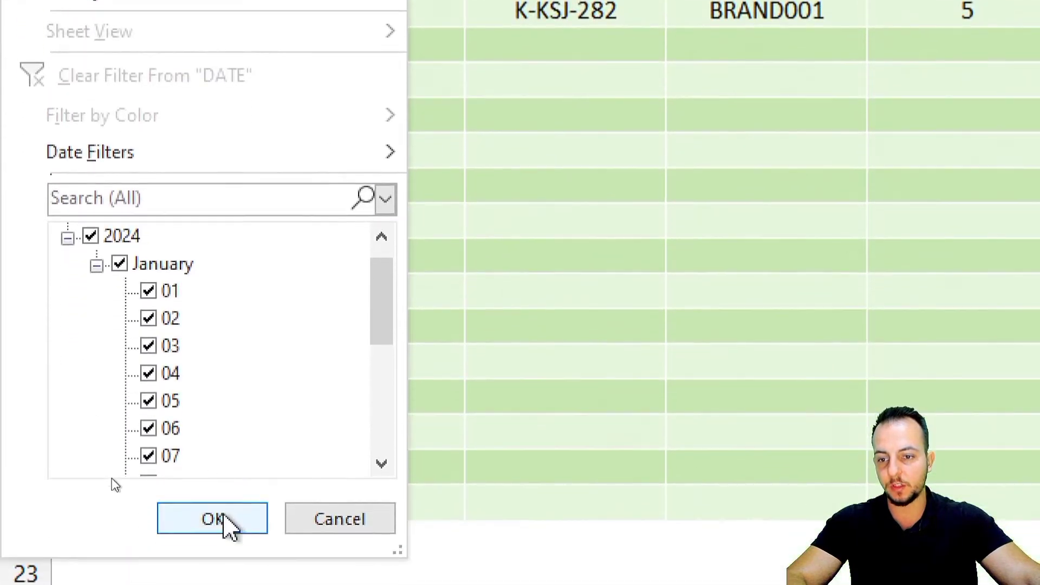
{"action": "left_click", "coordinate": [119, 236]}
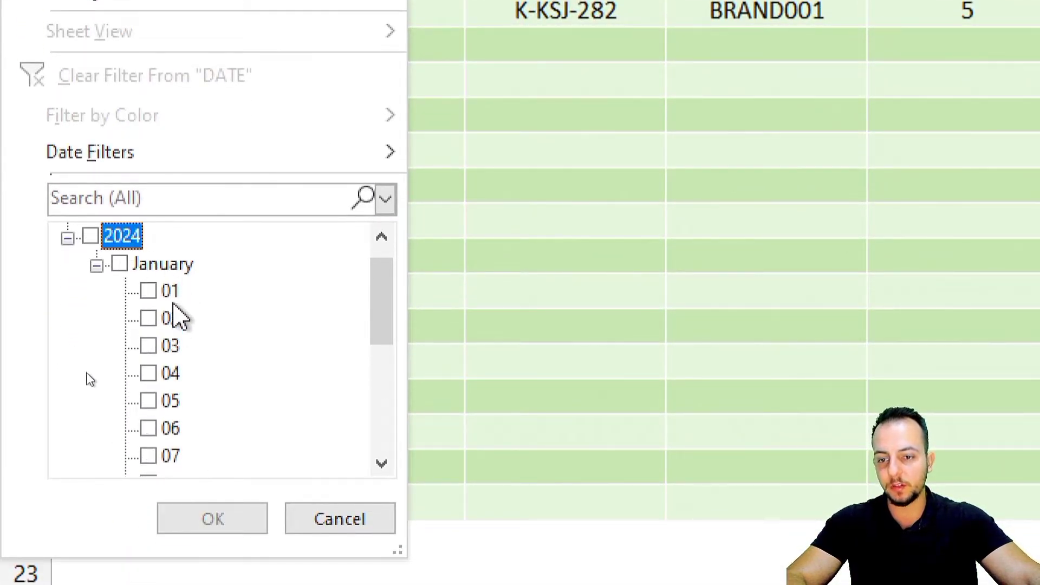
{"action": "left_click", "coordinate": [169, 318]}
{"action": "left_click", "coordinate": [169, 345]}
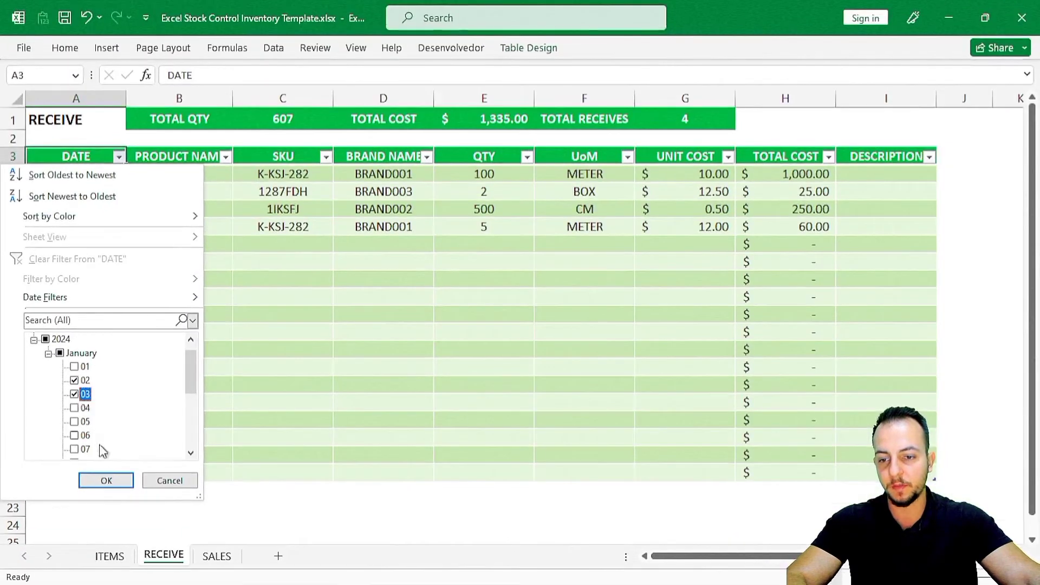
{"action": "left_click", "coordinate": [106, 478]}
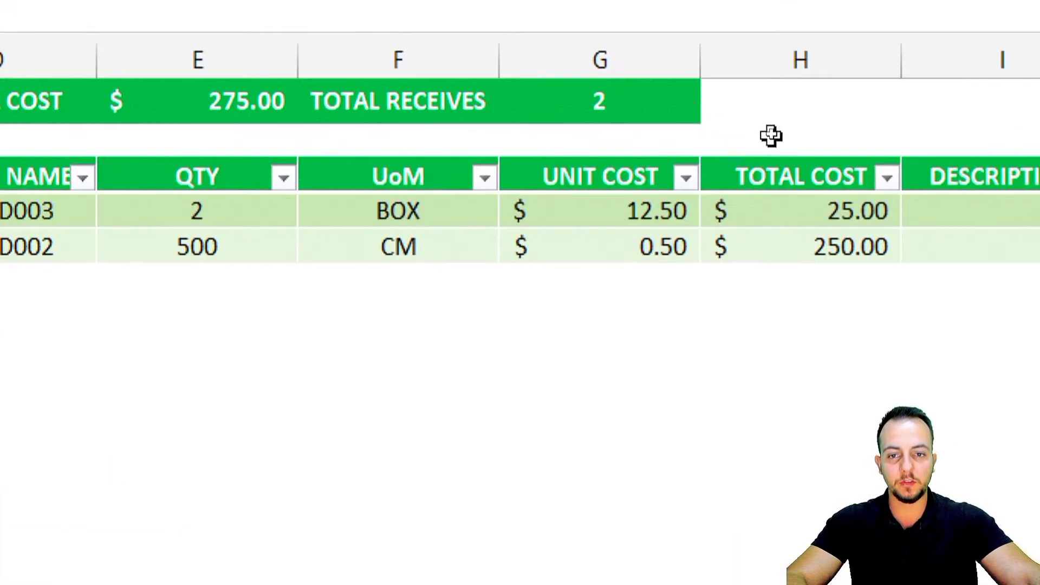
Step: Inspect the total receives, total cost and total quantity cells for the filtered receipts
{"action": "left_click", "coordinate": [680, 107]}
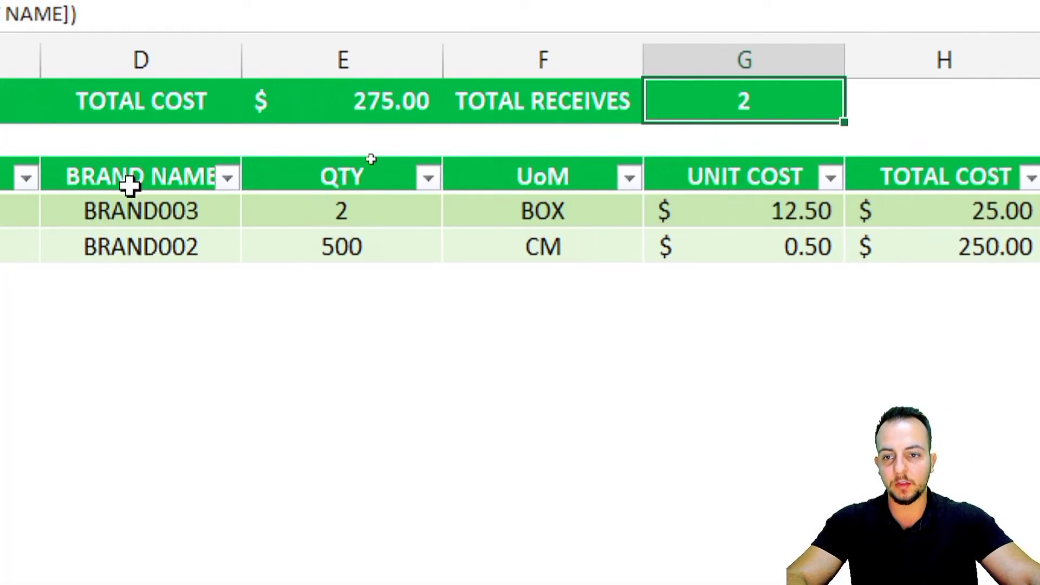
{"action": "left_click", "coordinate": [187, 90]}
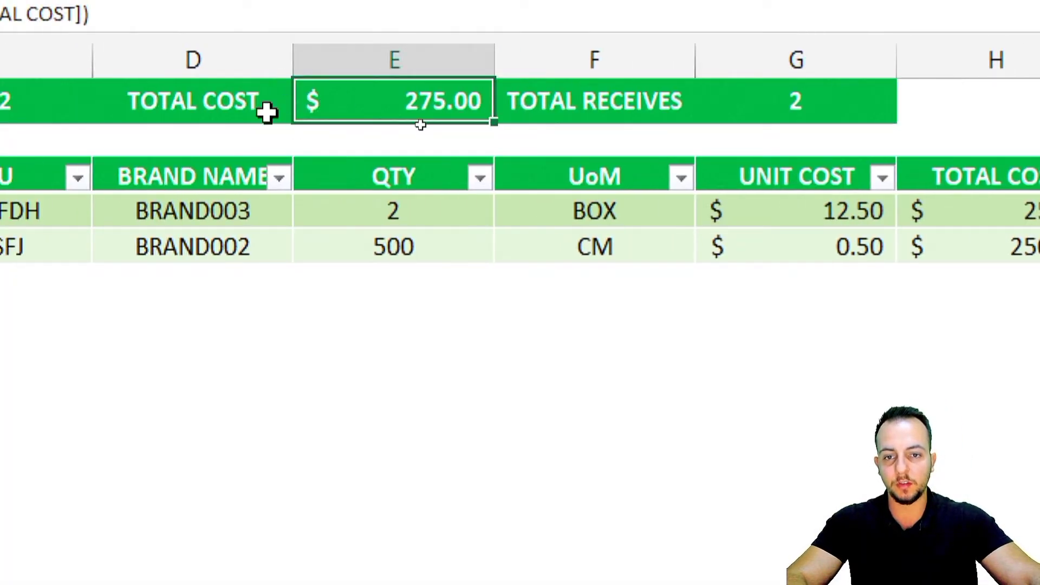
{"action": "left_click", "coordinate": [266, 119]}
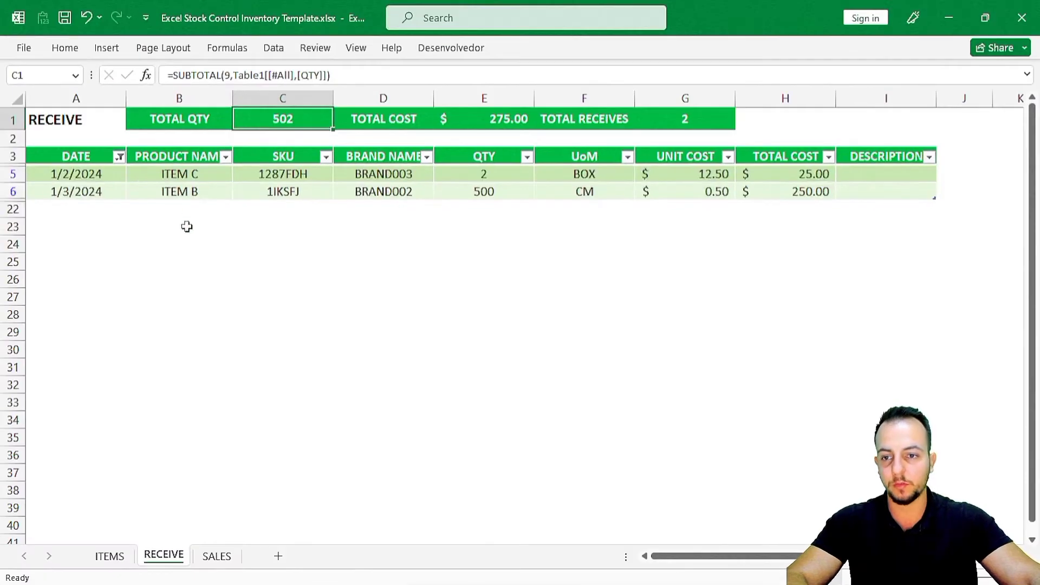
Step: Undo the date filter on the RECEIVE table
{"action": "key", "text": "ctrl+z"}
{"action": "left_click", "coordinate": [72, 158]}
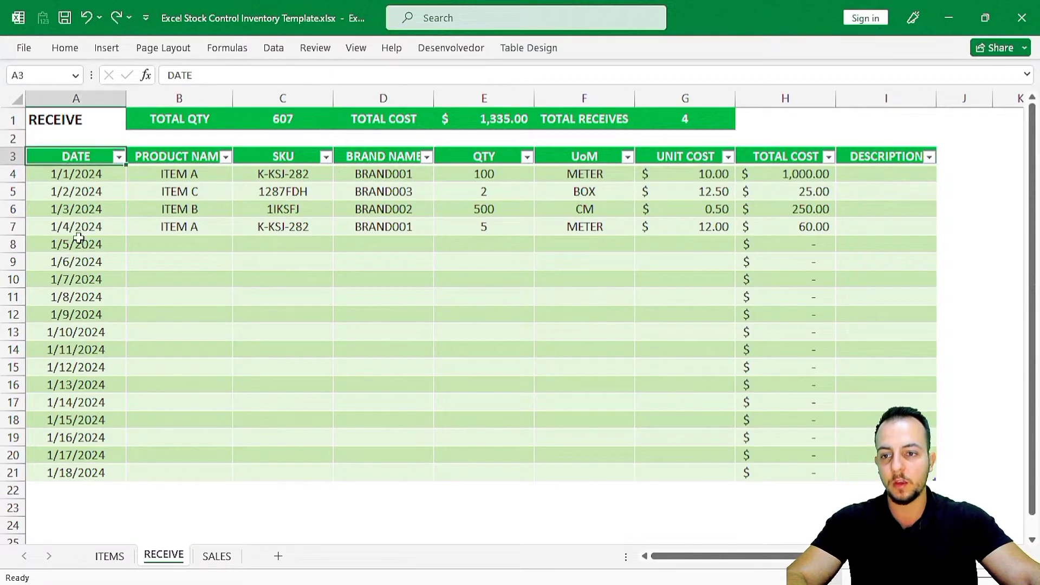
Step: Look through the SALES, RECEIVE and ITEMS sheets of the finished template in turn
{"action": "left_click", "coordinate": [215, 556]}
{"action": "left_click", "coordinate": [166, 558]}
{"action": "left_click", "coordinate": [115, 557]}
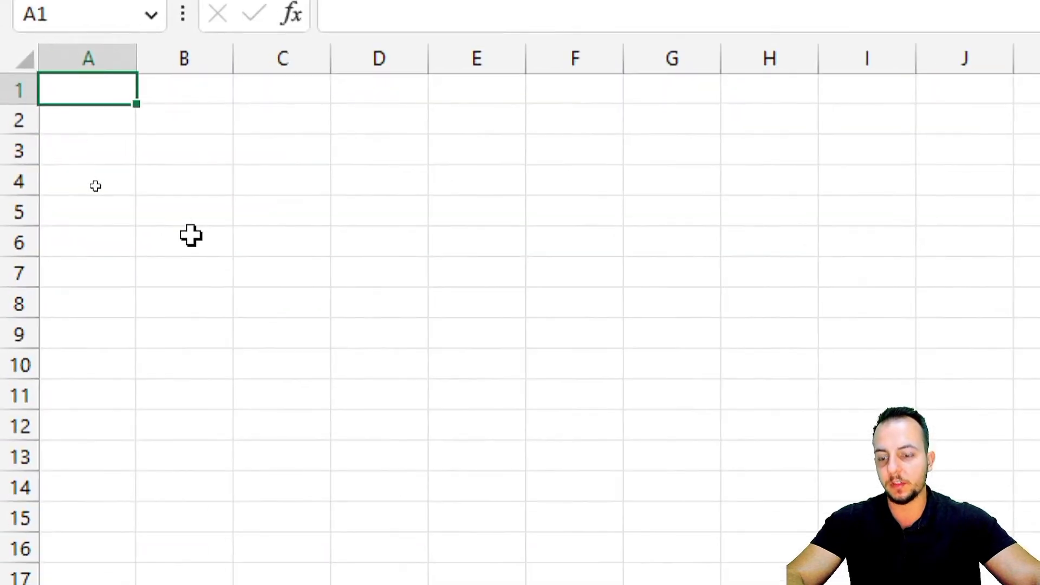
Step: Enter the title PRODUCT REGISTRATION in cell A1 of the blank sheet
{"action": "type", "text": "PRODUCT RE"}
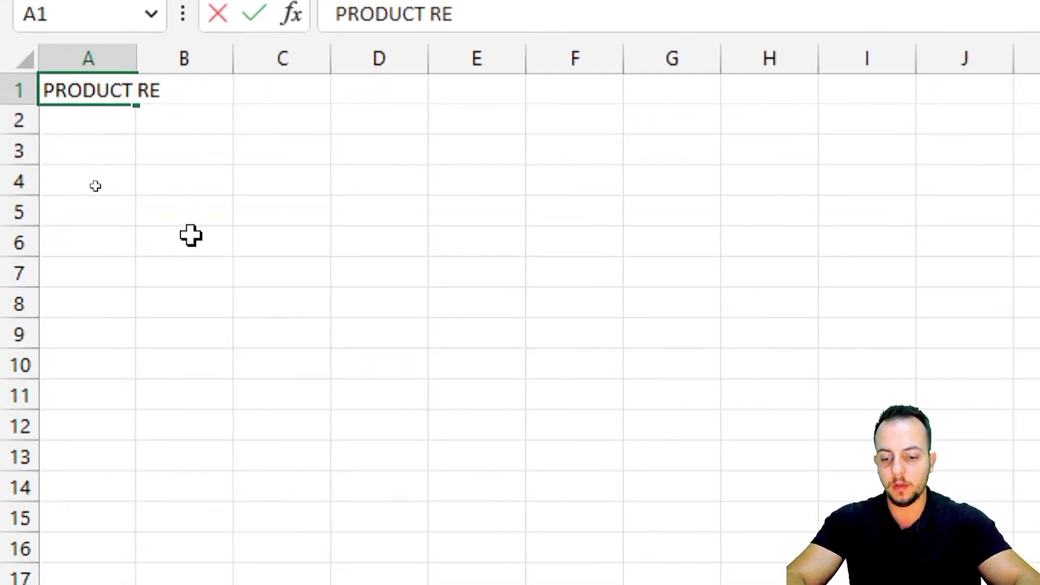
{"action": "type", "text": "GISTRATION"}
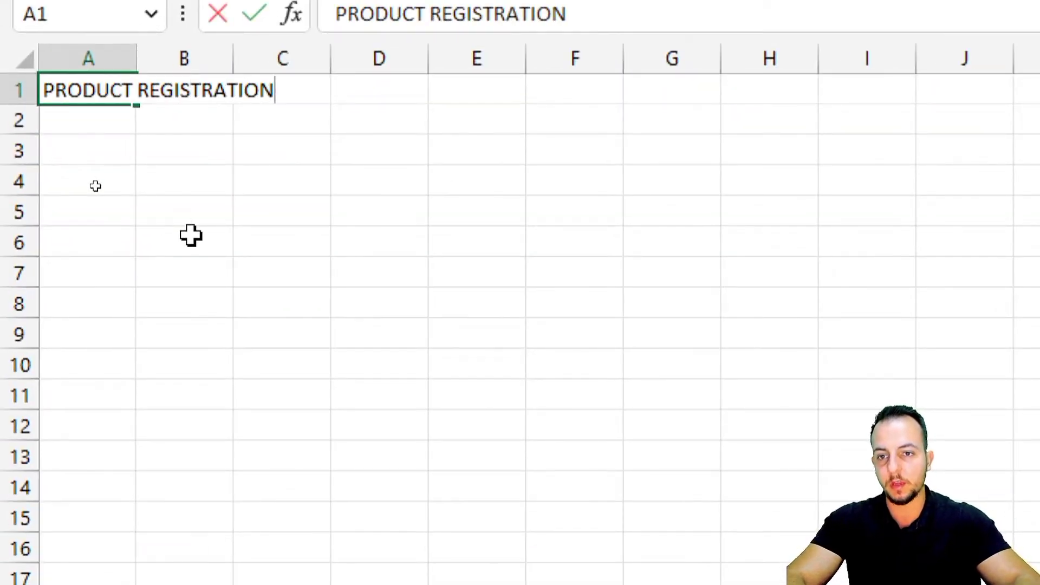
{"action": "key", "text": "Return"}
{"action": "key", "text": "Return"}
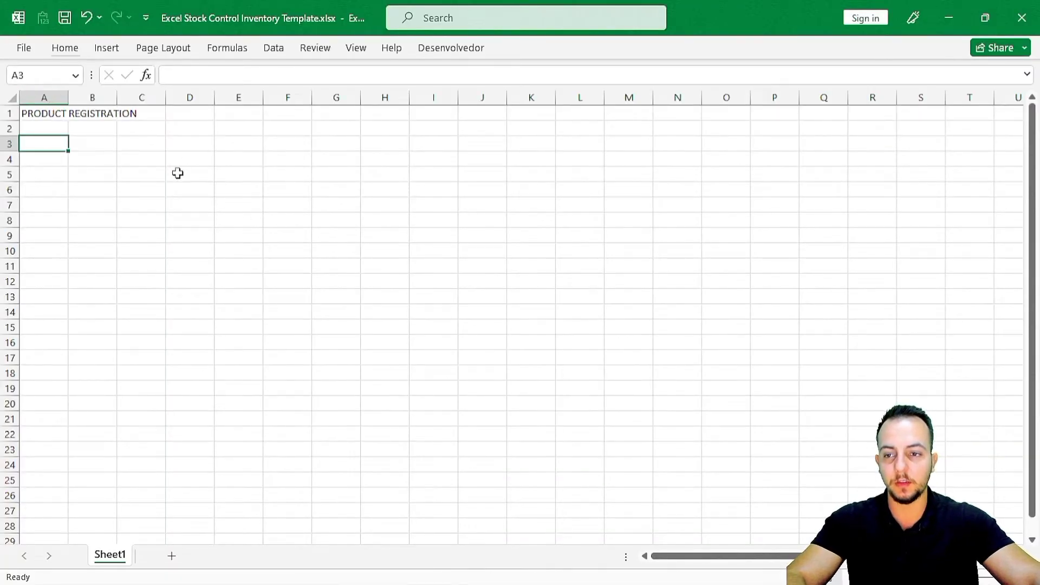
{"action": "key", "text": "shift+space"}
{"action": "key", "text": "Left"}
{"action": "key", "text": "Down"}
{"action": "key", "text": "shift+space"}
{"action": "key", "text": "Down"}
{"action": "key", "text": "shift+space"}
{"action": "key", "text": "Down"}
{"action": "key", "text": "shift+space"}
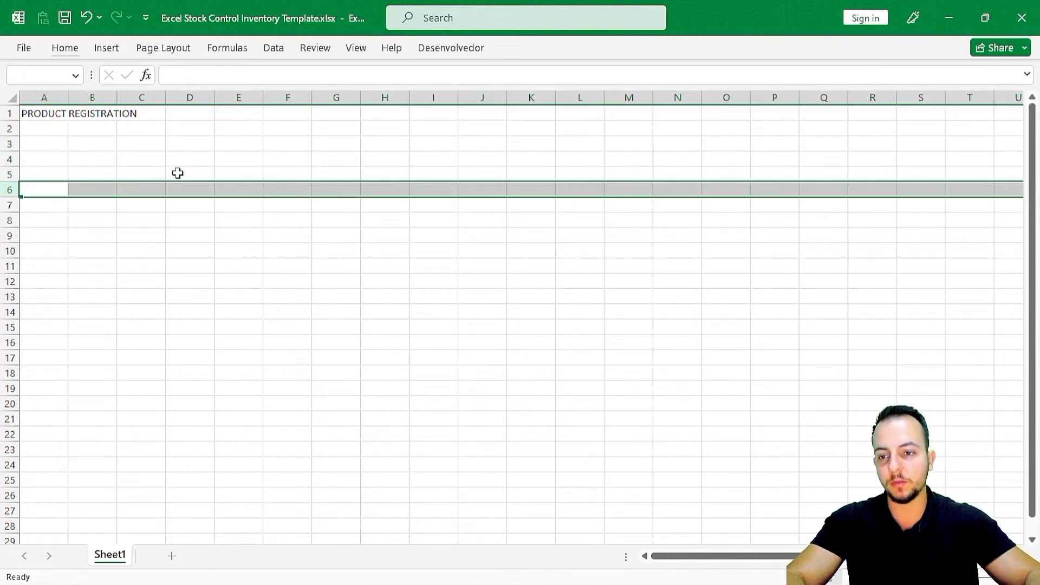
{"action": "key", "text": "Up"}
{"action": "key", "text": "Up"}
{"action": "key", "text": "Up"}
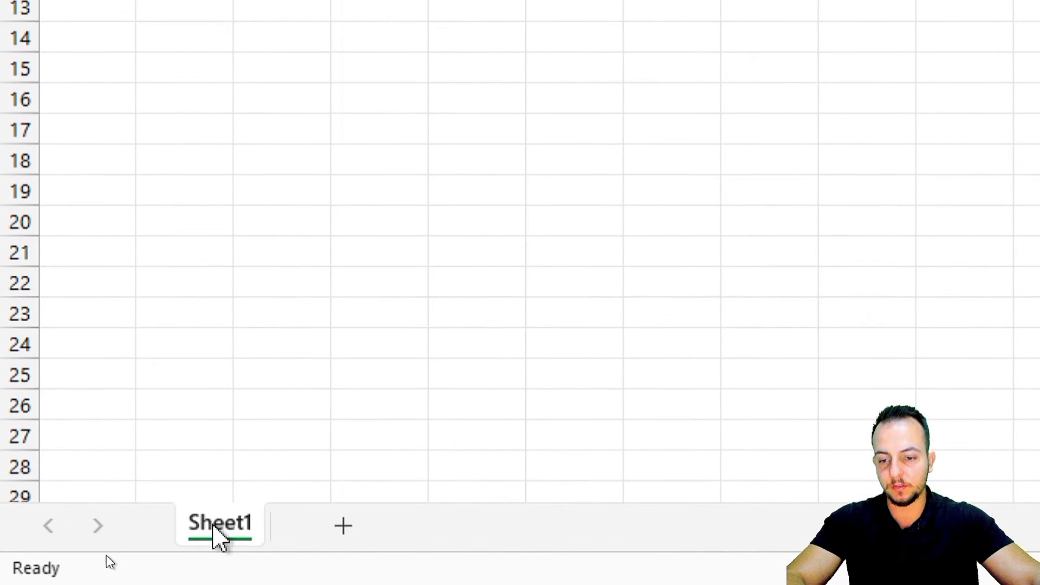
Step: Rename the Sheet1 sheet as ITEMS
{"action": "right_click", "coordinate": [109, 555]}
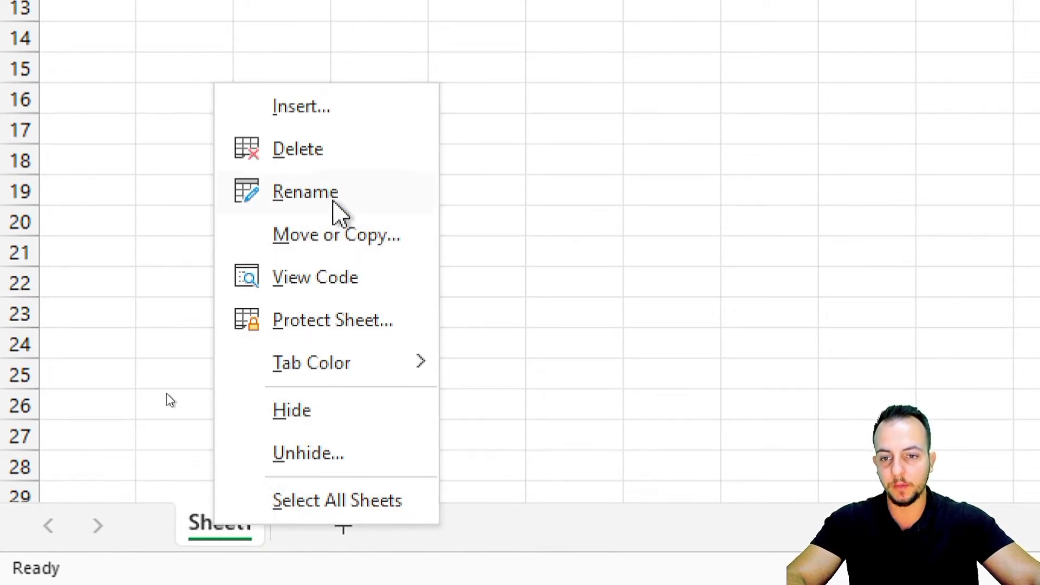
{"action": "left_click", "coordinate": [306, 192]}
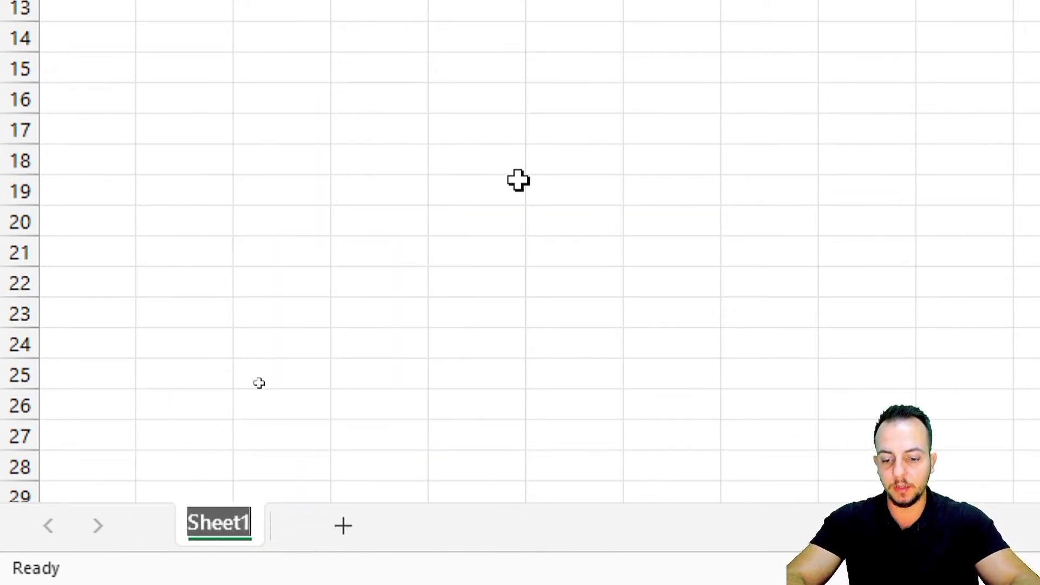
{"action": "type", "text": "IETM"}
{"action": "key", "text": "BackSpace"}
{"action": "key", "text": "BackSpace"}
{"action": "key", "text": "BackSpace"}
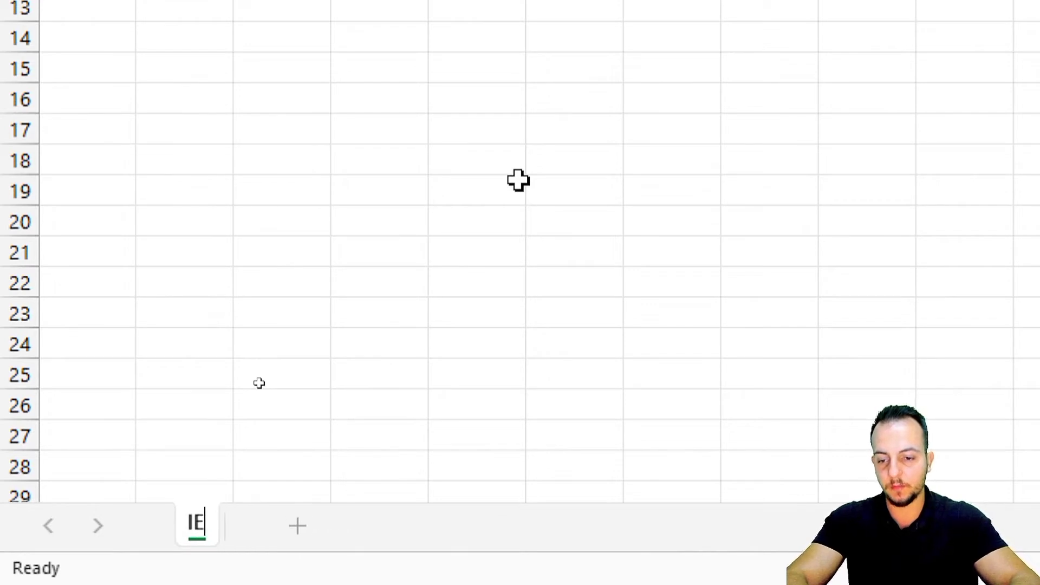
{"action": "type", "text": "TEM"}
{"action": "key", "text": "Return"}
{"action": "type", "text": "S"}
{"action": "key", "text": "Return"}
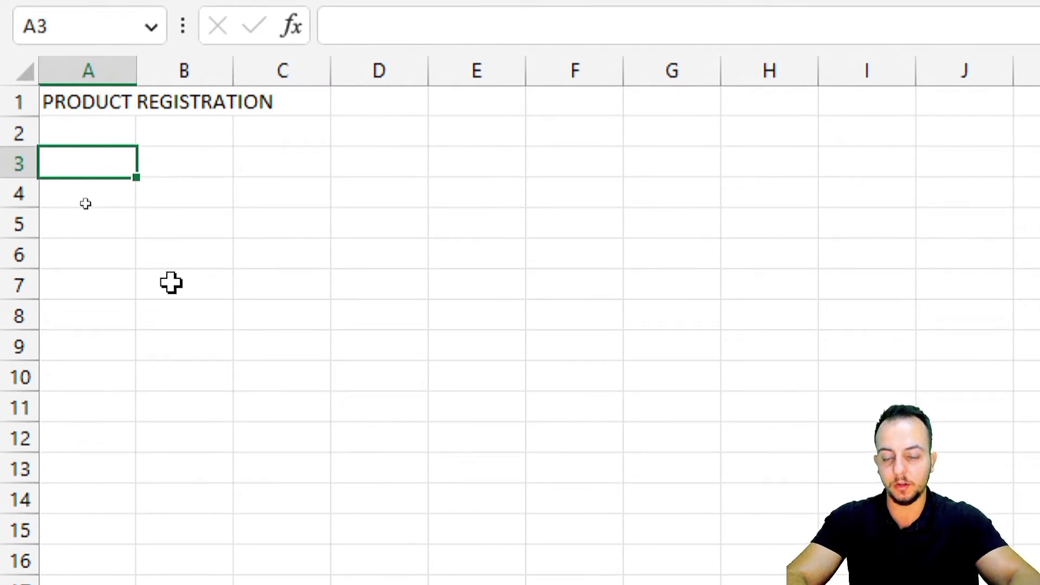
Step: Enter the header PRODUCT NAME in cell A3 and list ITEM A through ITEM E in cells A4 to A8
{"action": "type", "text": "PRODUCT NAME"}
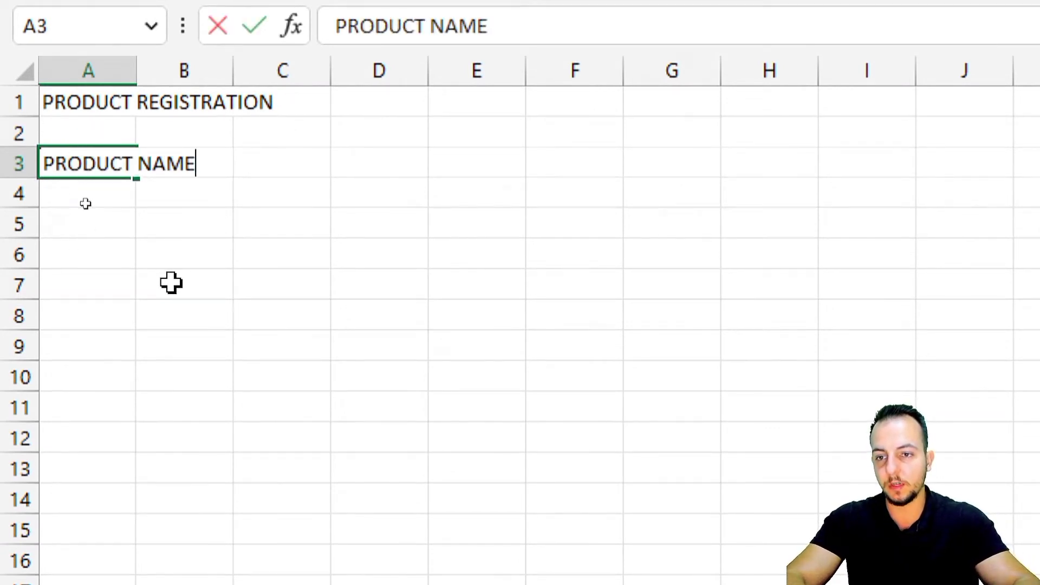
{"action": "key", "text": "Return"}
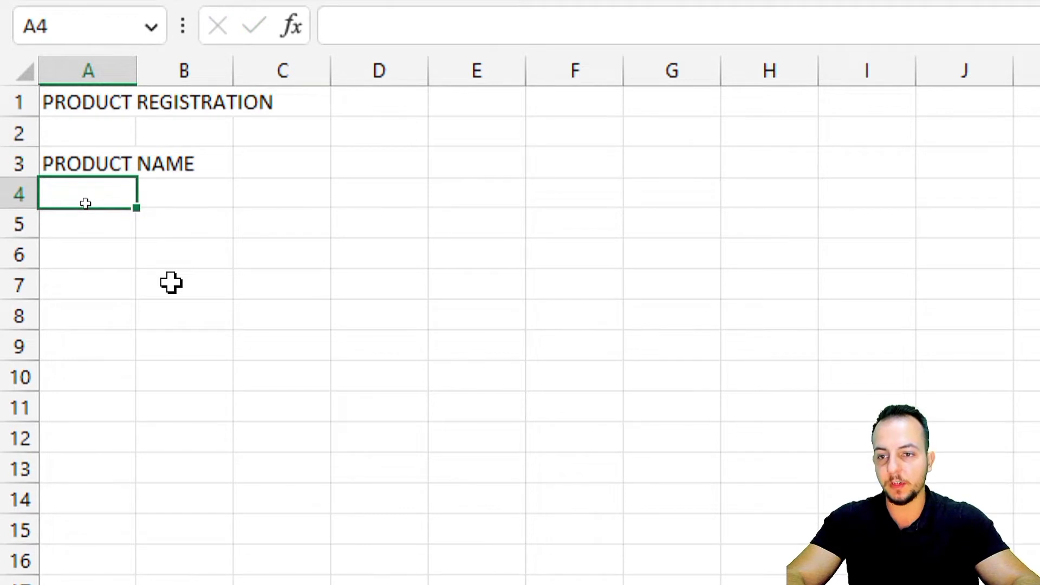
{"action": "type", "text": "ITEM A"}
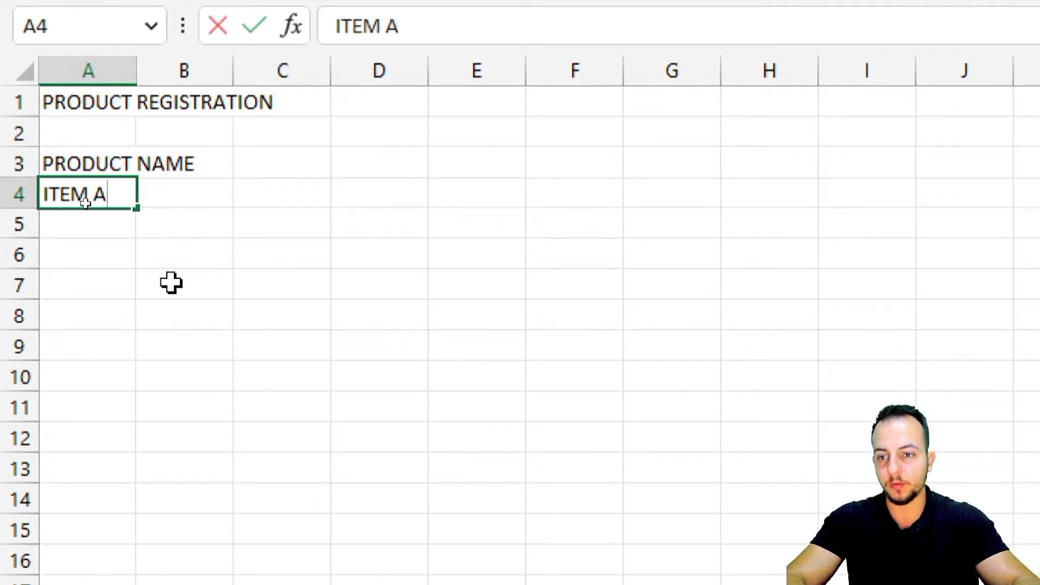
{"action": "key", "text": "Return"}
{"action": "type", "text": "ITEM B"}
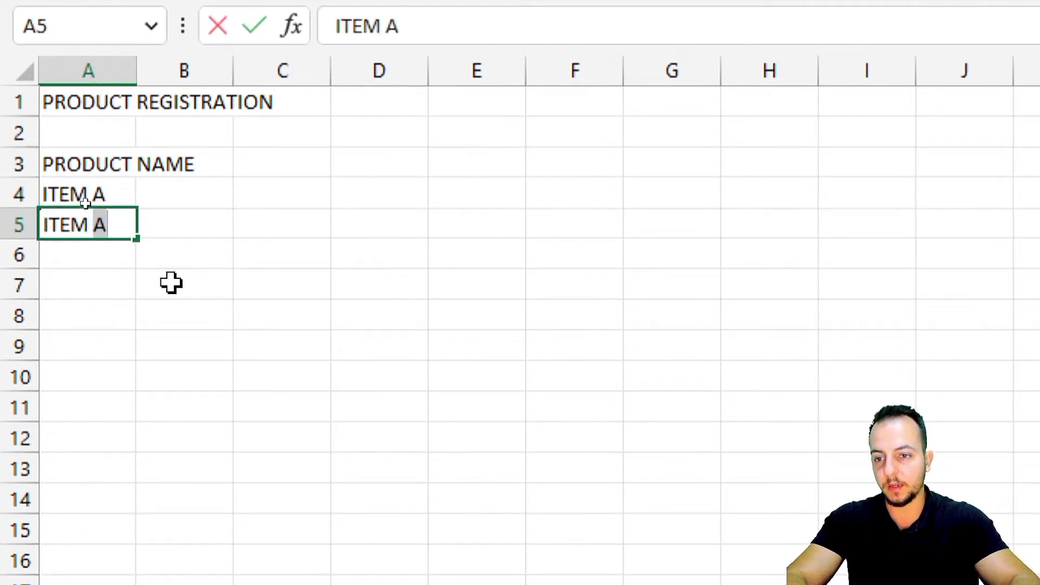
{"action": "key", "text": "Return"}
{"action": "type", "text": "ITEM C"}
{"action": "key", "text": "Return"}
{"action": "type", "text": "ITEM D"}
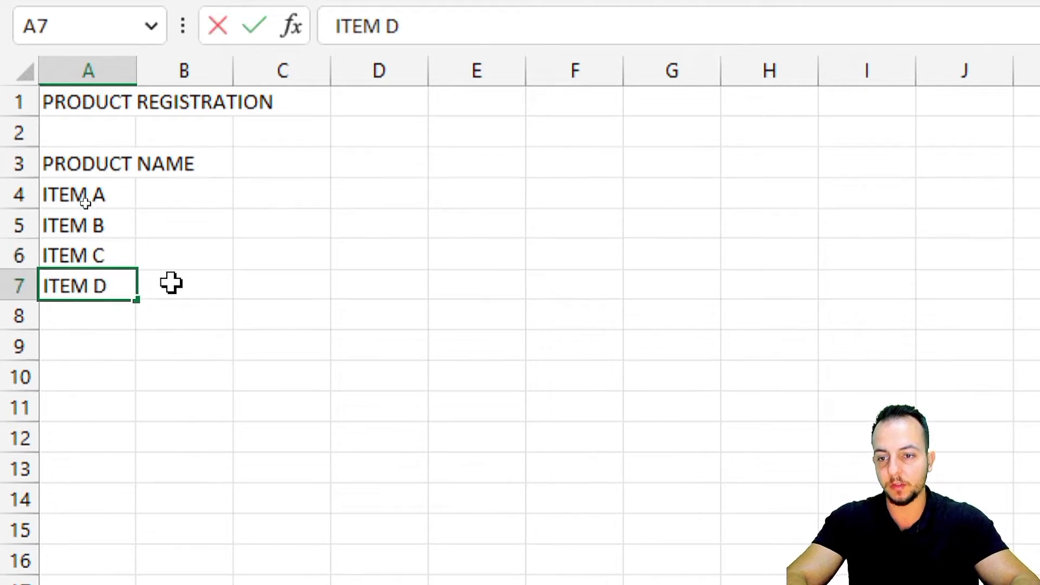
{"action": "key", "text": "Return"}
{"action": "type", "text": "ITEM E"}
{"action": "key", "text": "Return"}
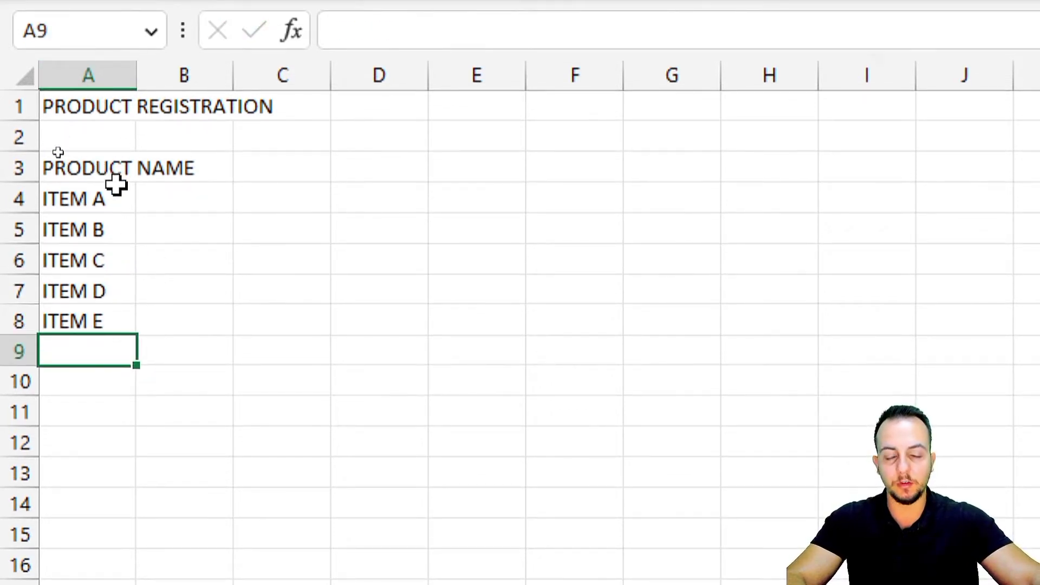
Step: Enter the column header SKU in cell B3
{"action": "left_click", "coordinate": [197, 167]}
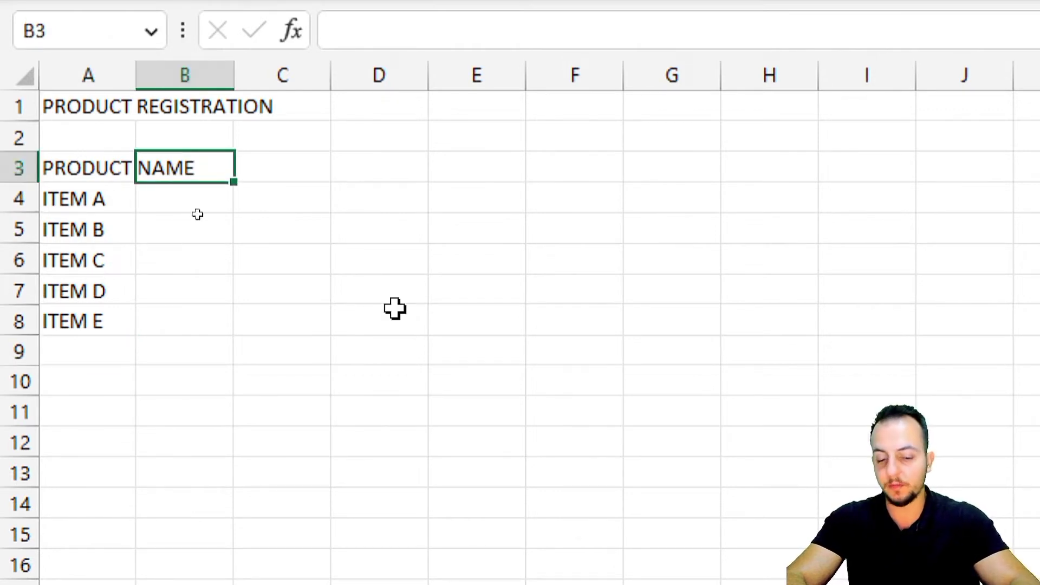
{"action": "type", "text": "SKU"}
{"action": "key", "text": "Return"}
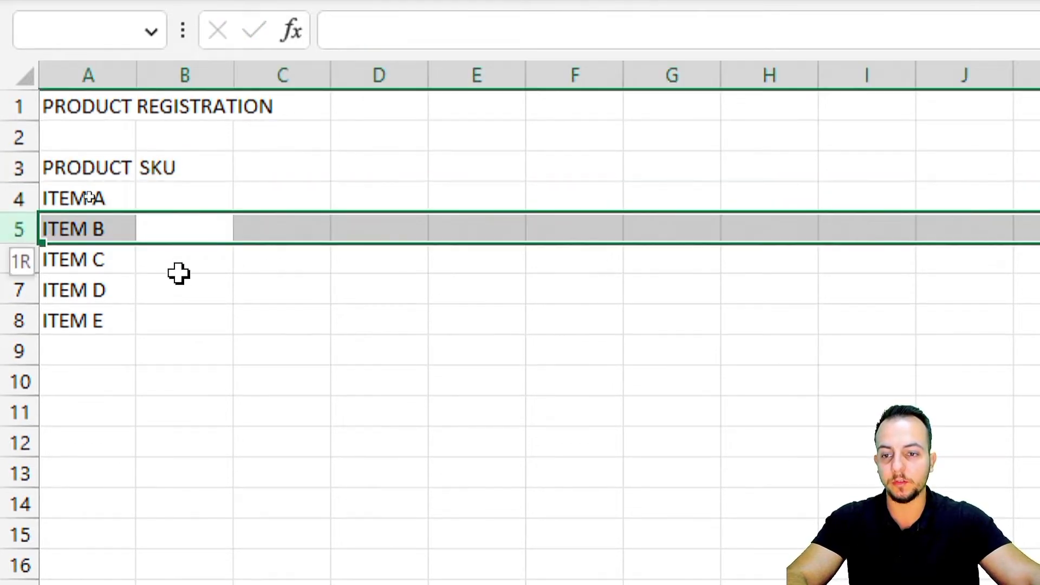
Step: Copy ITEM B from cell A5 down into cell A6
{"action": "left_click", "coordinate": [164, 285]}
{"action": "left_click", "coordinate": [102, 231]}
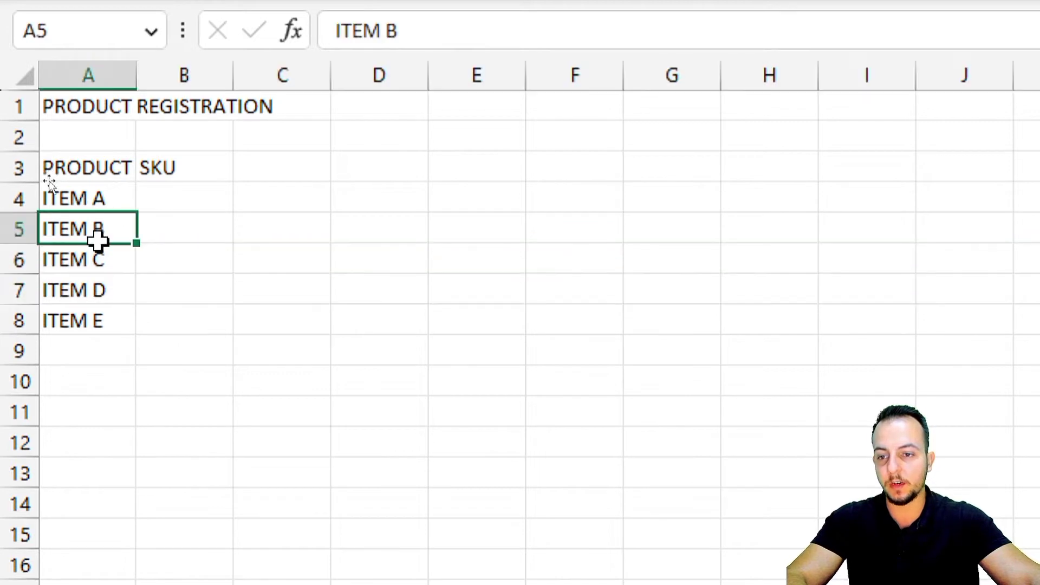
{"action": "left_click_drag", "start_coordinate": [137, 247], "coordinate": [115, 268]}
Step: Enter the SKU 1IKSFJ in cell B5 and 1287FDH in cell B6
{"action": "left_click_drag", "start_coordinate": [200, 219], "coordinate": [195, 254]}
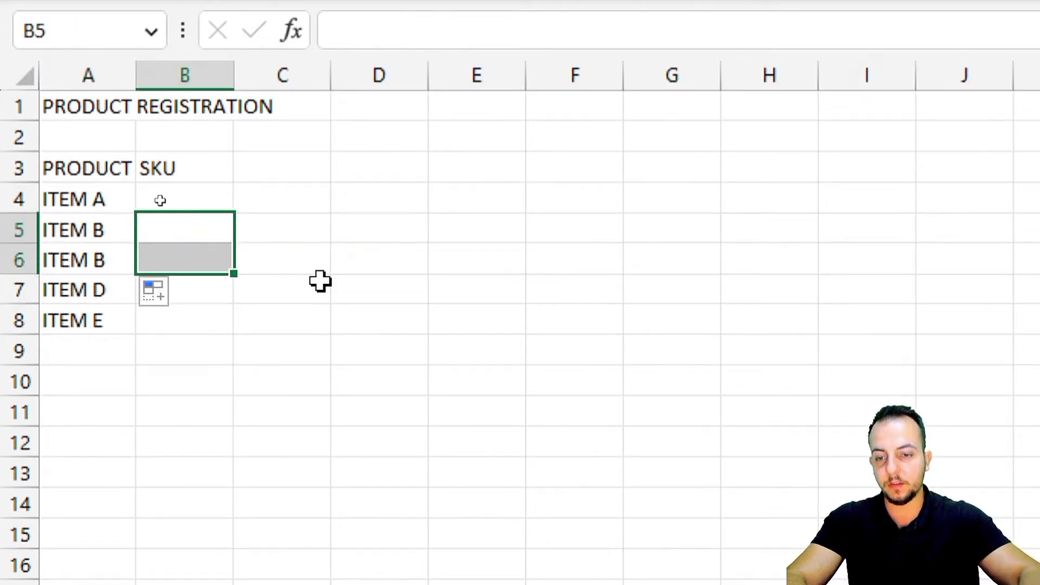
{"action": "key", "text": "Up"}
{"action": "key", "text": "Down"}
{"action": "type", "text": "1IKSFJ"}
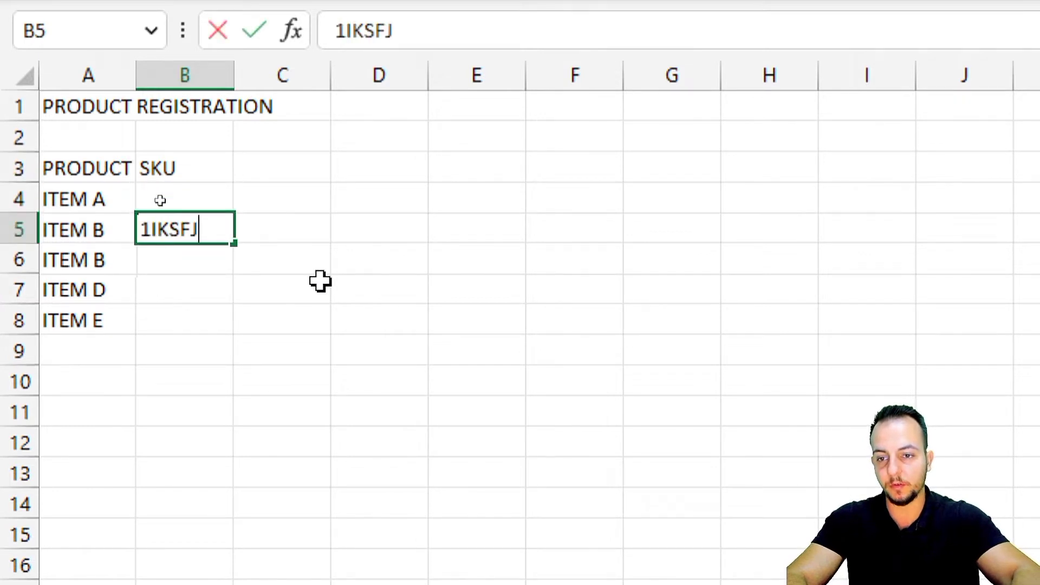
{"action": "key", "text": "Return"}
{"action": "type", "text": "1287FDH"}
{"action": "key", "text": "Return"}
{"action": "key", "text": "Up"}
{"action": "key", "text": "Up"}
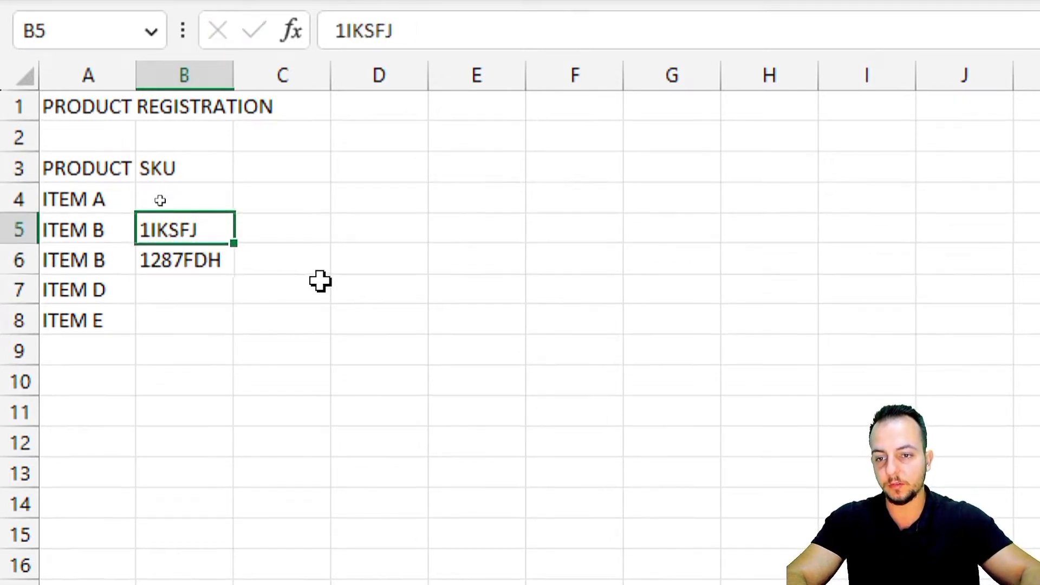
Step: Change the product name in cell A6 to ITEM C
{"action": "key", "text": "Down"}
{"action": "key", "text": "Left"}
{"action": "type", "text": "ITEM C"}
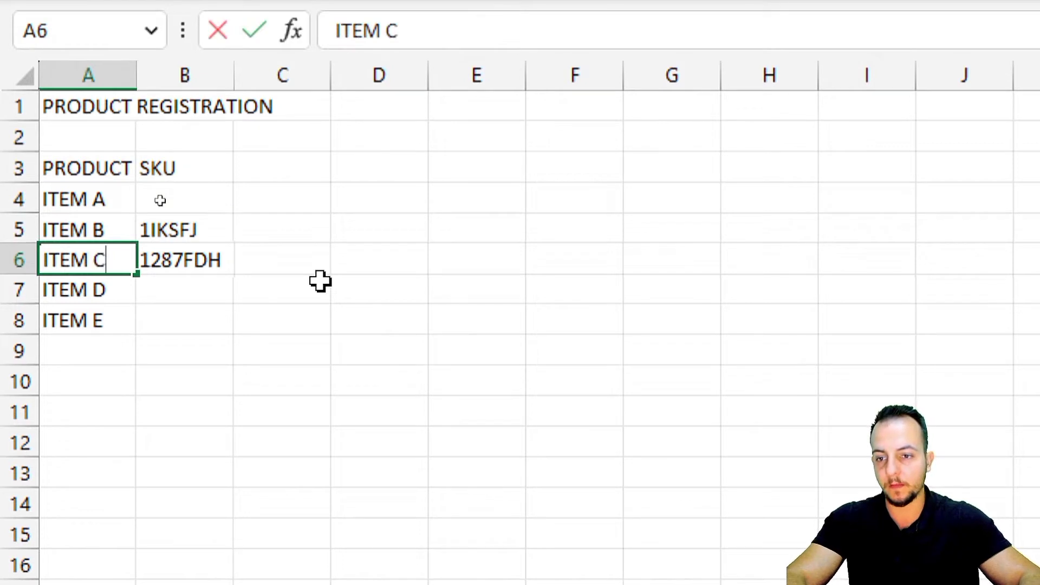
{"action": "key", "text": "Tab"}
Step: Enter the SKU K-KSJ-282 for ITEM A in cell B4
{"action": "key", "text": "Up"}
{"action": "key", "text": "Up"}
{"action": "type", "text": "19"}
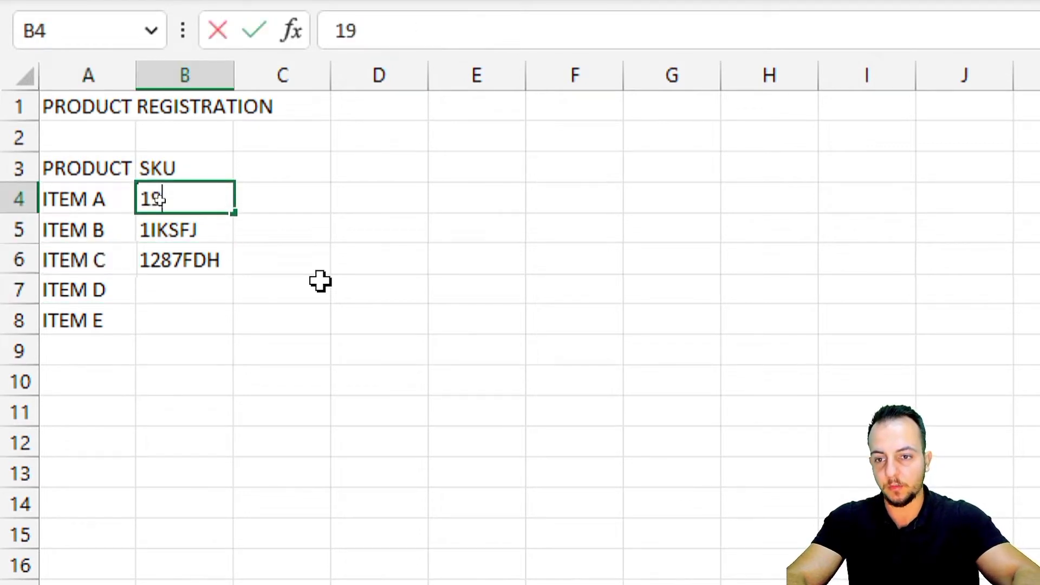
{"action": "type", "text": "8"}
{"action": "key", "text": "Escape"}
{"action": "type", "text": "K-KSJ"}
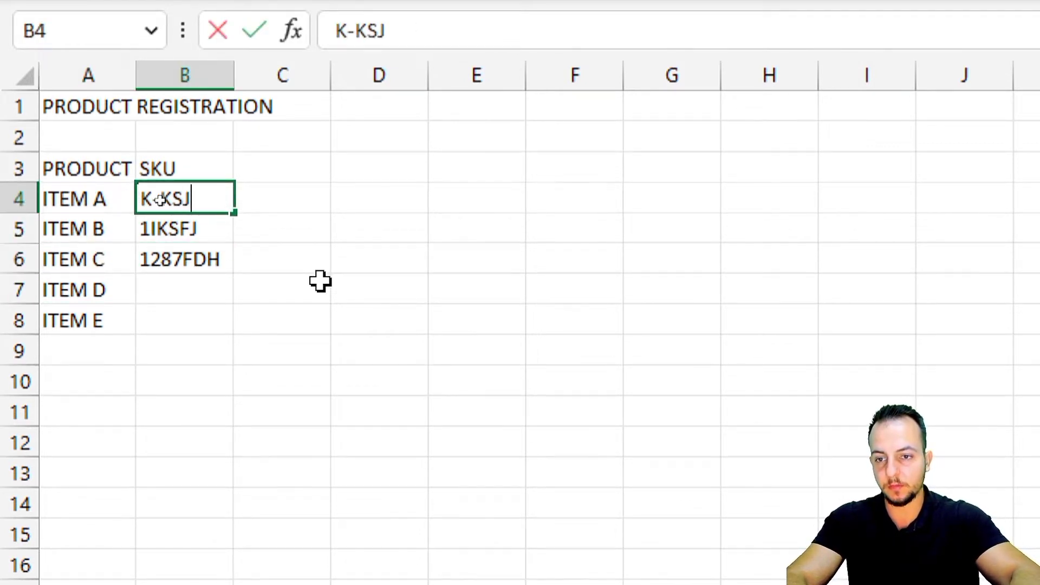
{"action": "type", "text": "-282"}
{"action": "key", "text": "Return"}
Step: Enter the SKU 129-1928 for ITEM D in cell B7 and 09-909-99 for ITEM E in cell B8
{"action": "key", "text": "Down"}
{"action": "key", "text": "Down"}
{"action": "type", "text": "129-"}
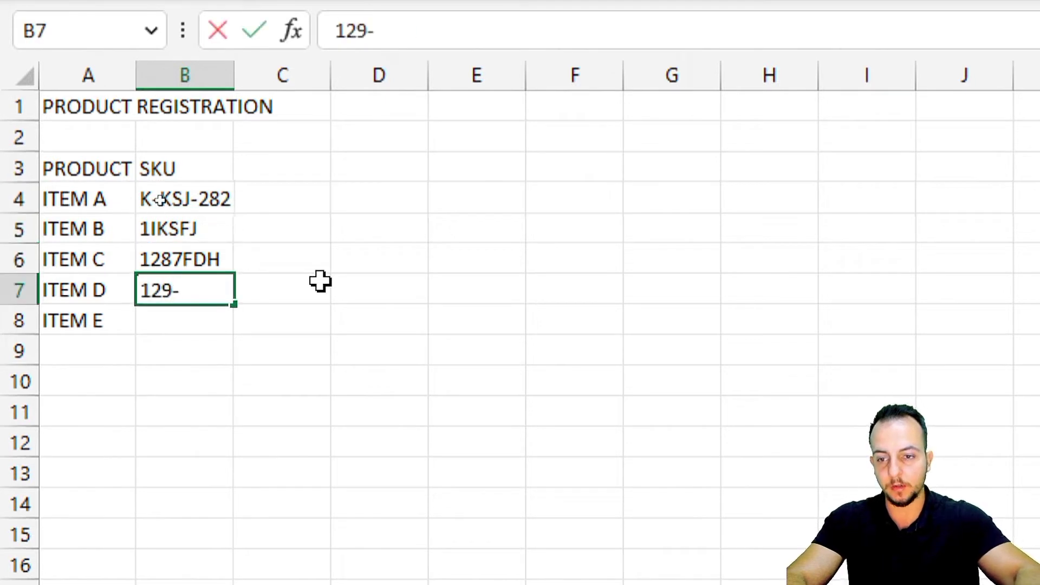
{"action": "type", "text": "1928"}
{"action": "key", "text": "Return"}
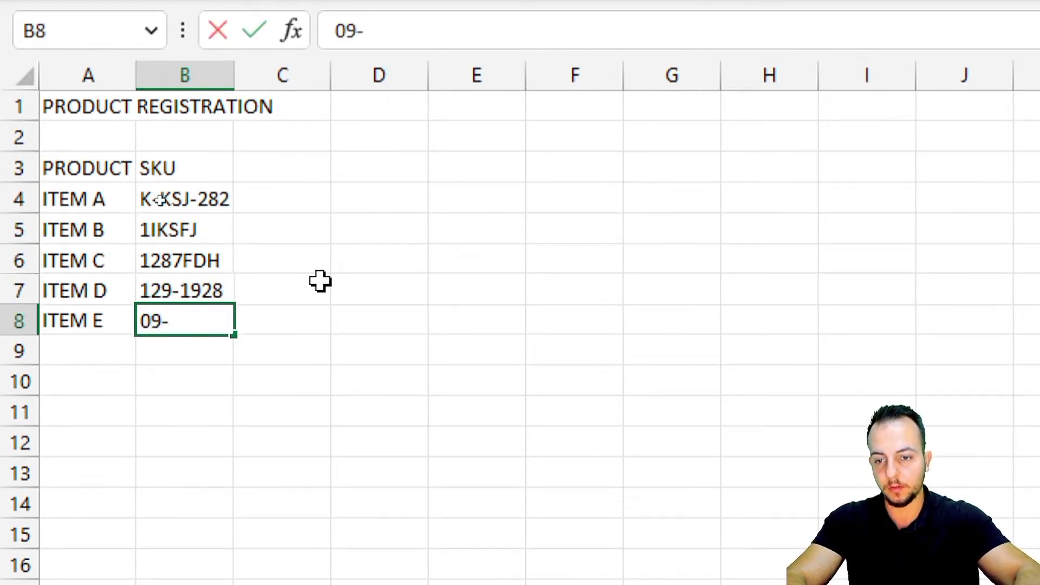
{"action": "type", "text": "09-909-99"}
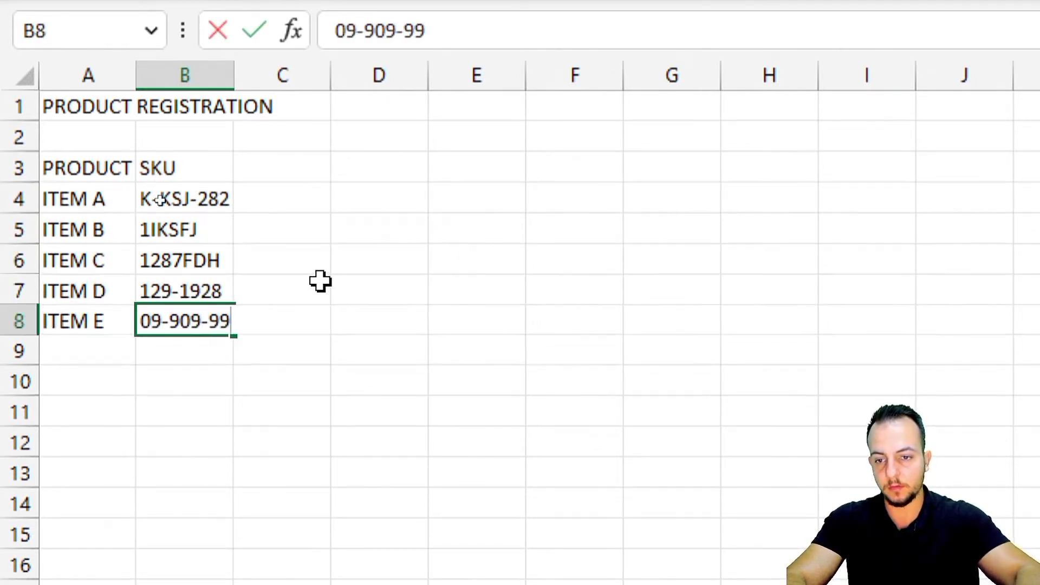
{"action": "key", "text": "Return"}
Step: Enter the column headers BRAND NAME, SUPPLIER NAME and UoM in cells C3 to E3
{"action": "left_click", "coordinate": [271, 168]}
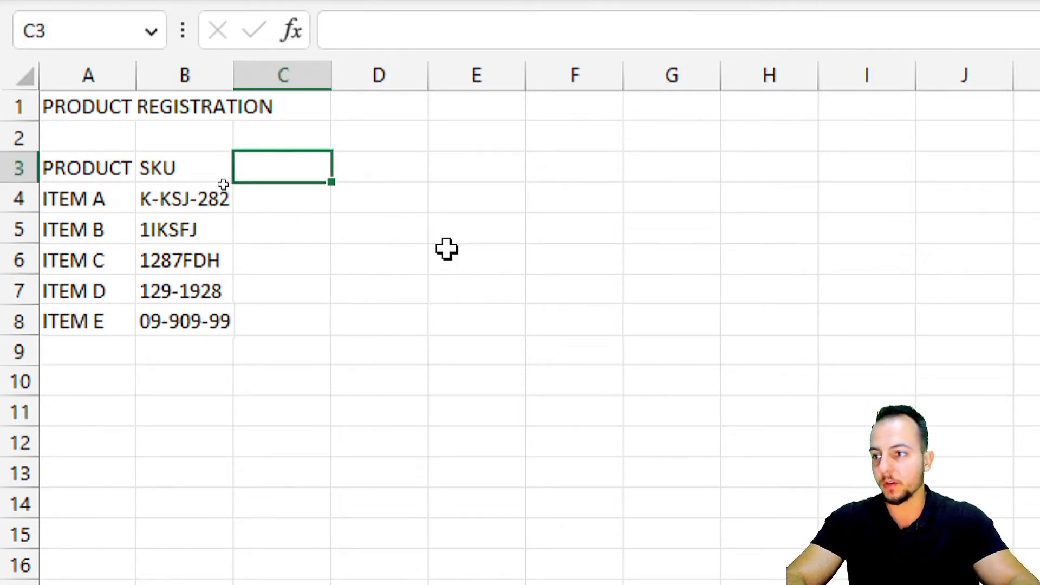
{"action": "type", "text": "BRAND"}
{"action": "type", "text": " NA"}
{"action": "key", "text": "BackSpace"}
{"action": "type", "text": "NAME"}
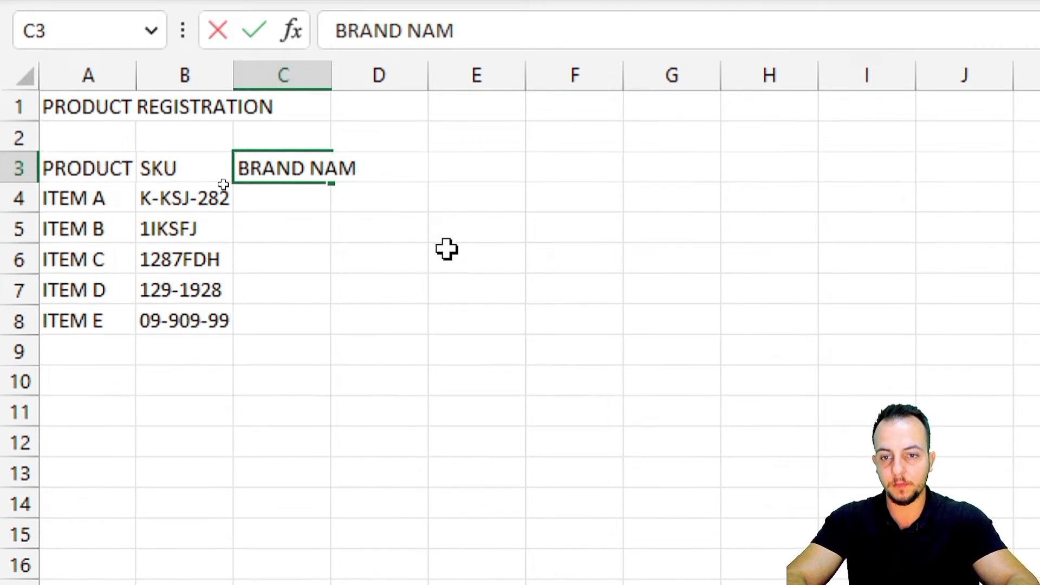
{"action": "key", "text": "Tab"}
{"action": "type", "text": "S"}
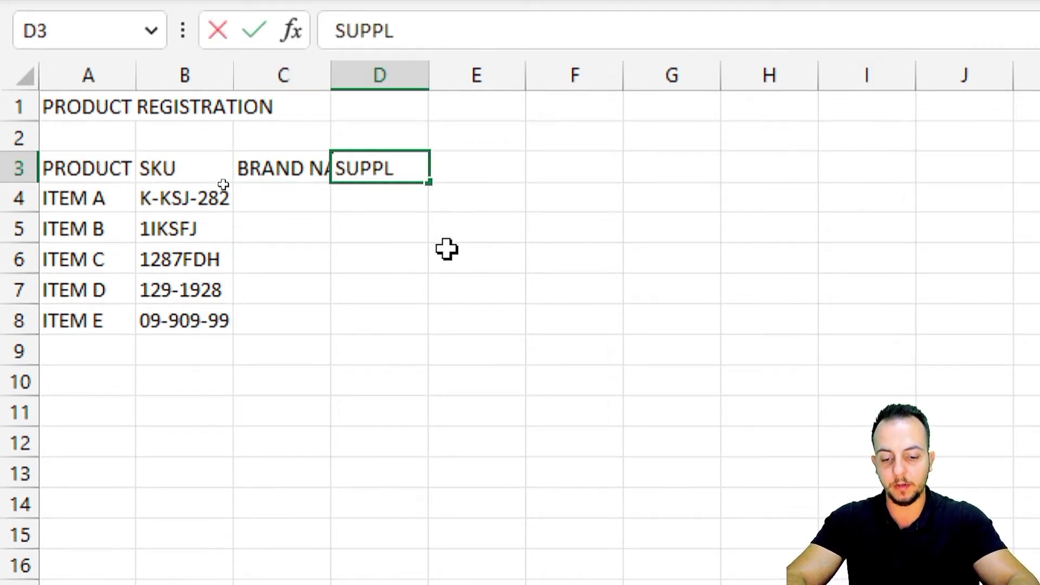
{"action": "type", "text": "UPPLIER NAME"}
{"action": "key", "text": "Tab"}
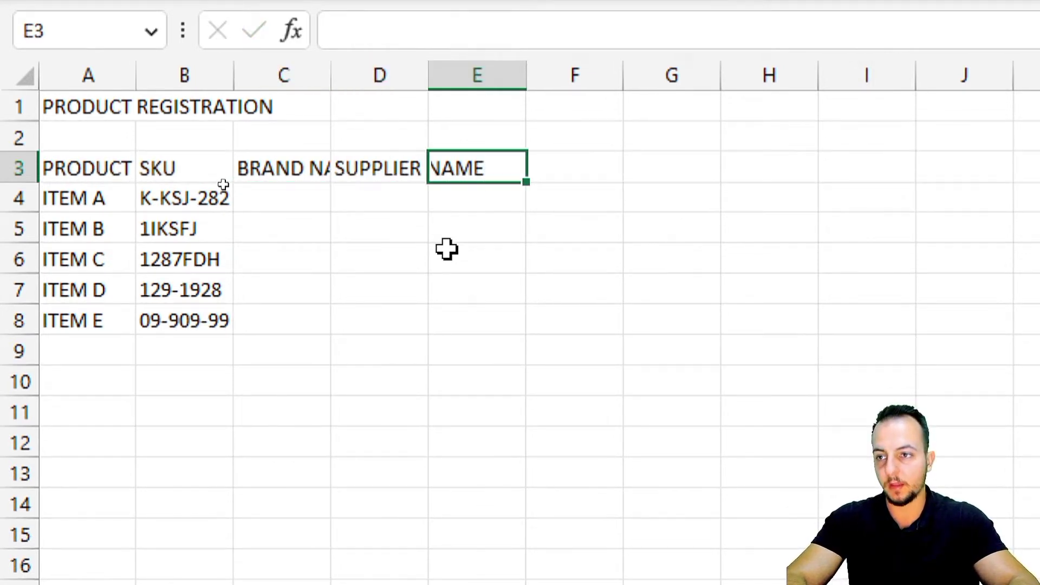
{"action": "type", "text": "UoM"}
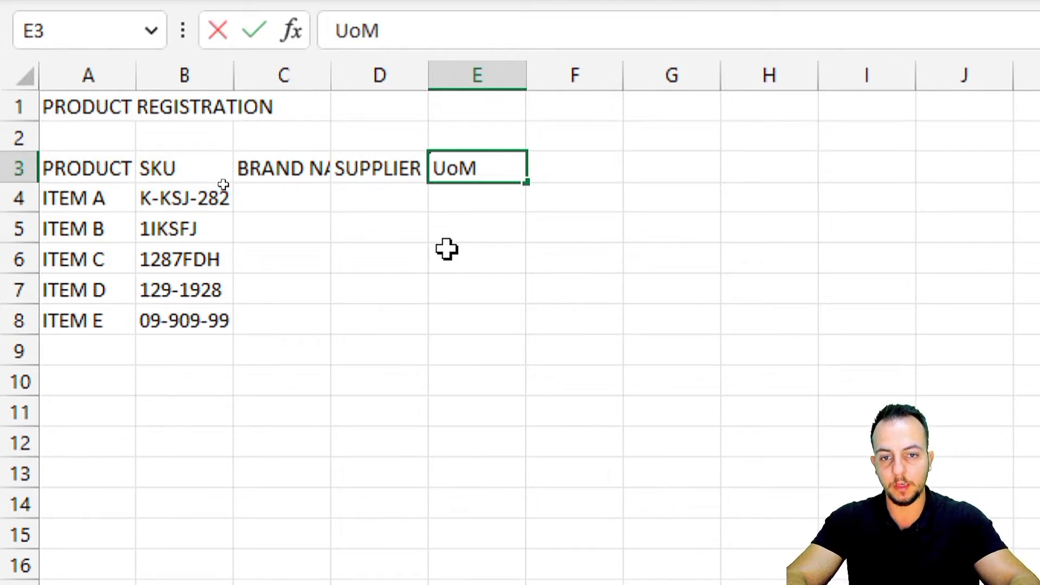
{"action": "key", "text": "Return"}
{"action": "key", "text": "Up"}
{"action": "key", "text": "Right"}
{"action": "key", "text": "Right"}
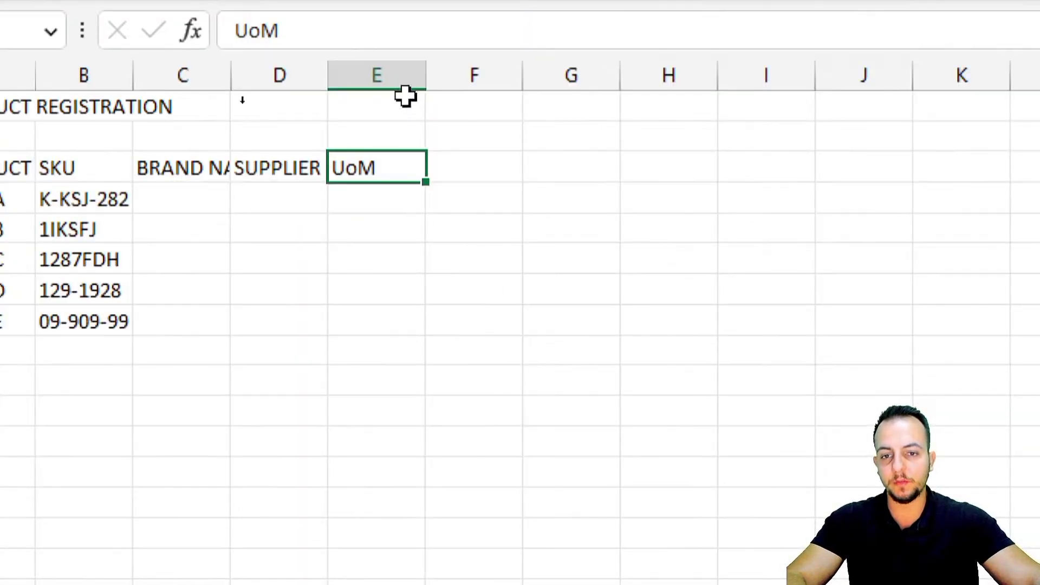
{"action": "left_click", "coordinate": [373, 76]}
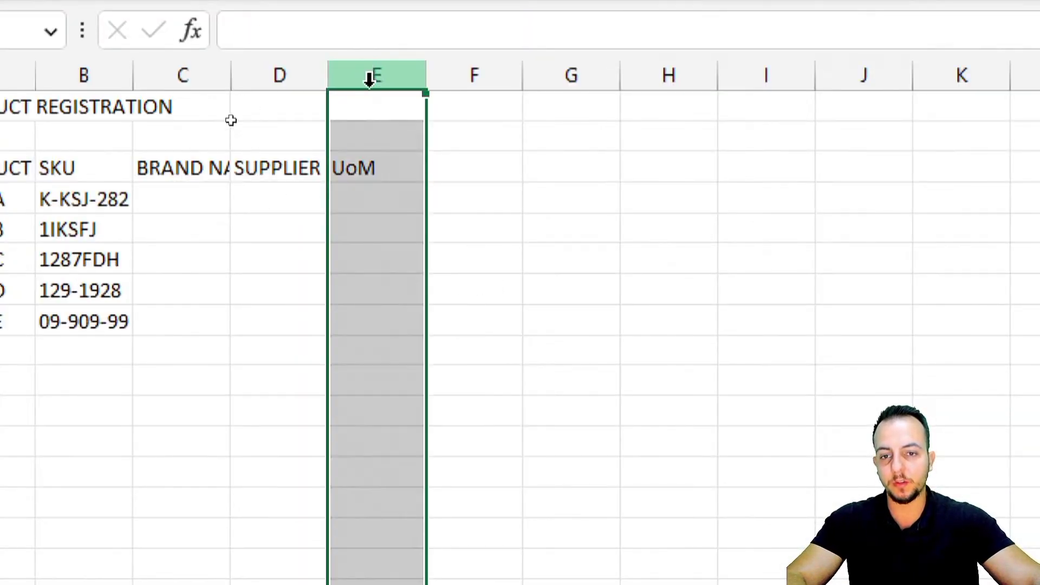
{"action": "left_click", "coordinate": [369, 167]}
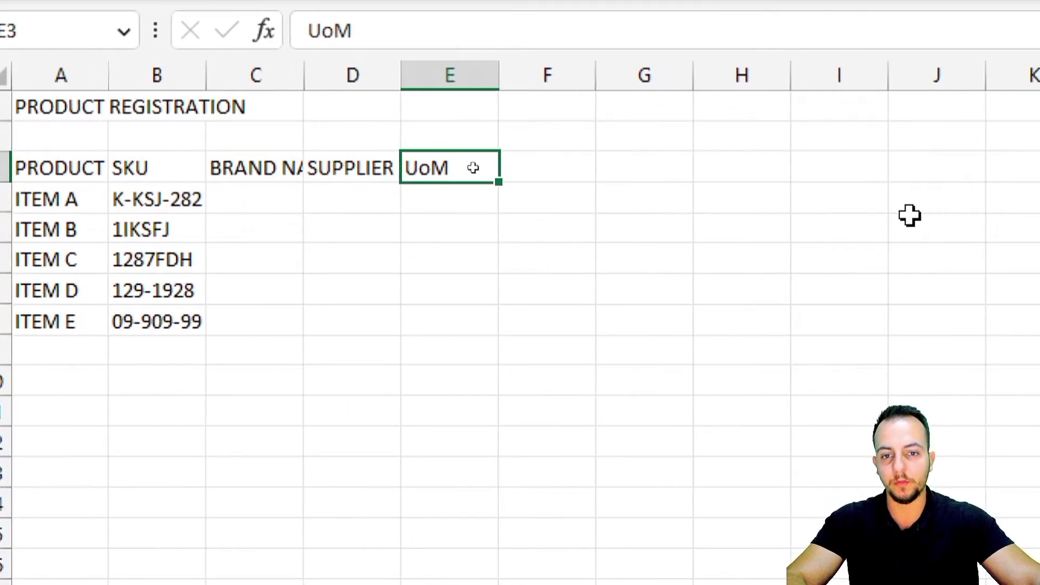
Step: Add the column headers RECEIVE, SALES and BALANCE in cells F3 to H3
{"action": "left_click", "coordinate": [610, 168]}
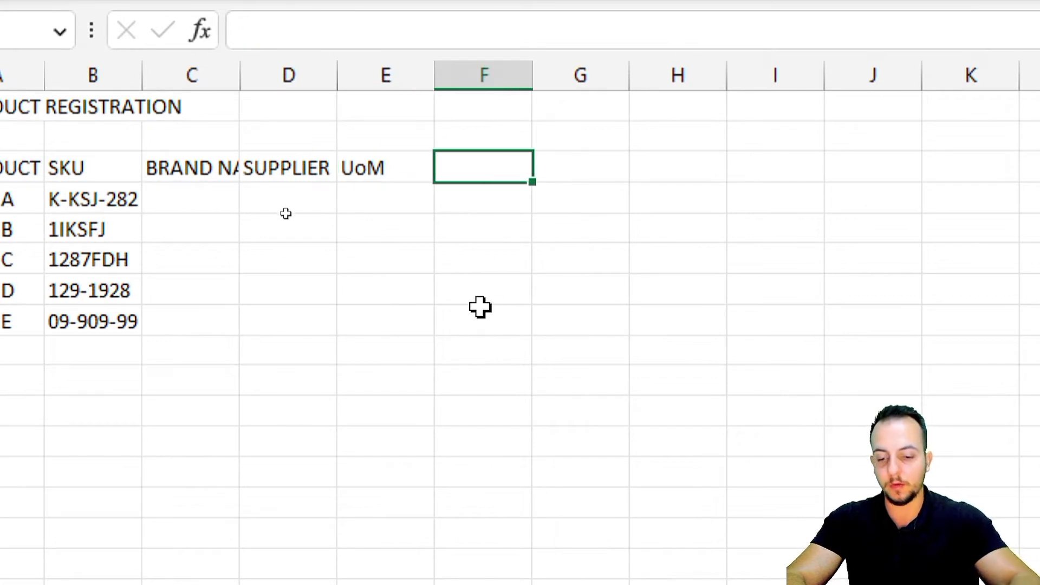
{"action": "type", "text": "RECEIVE"}
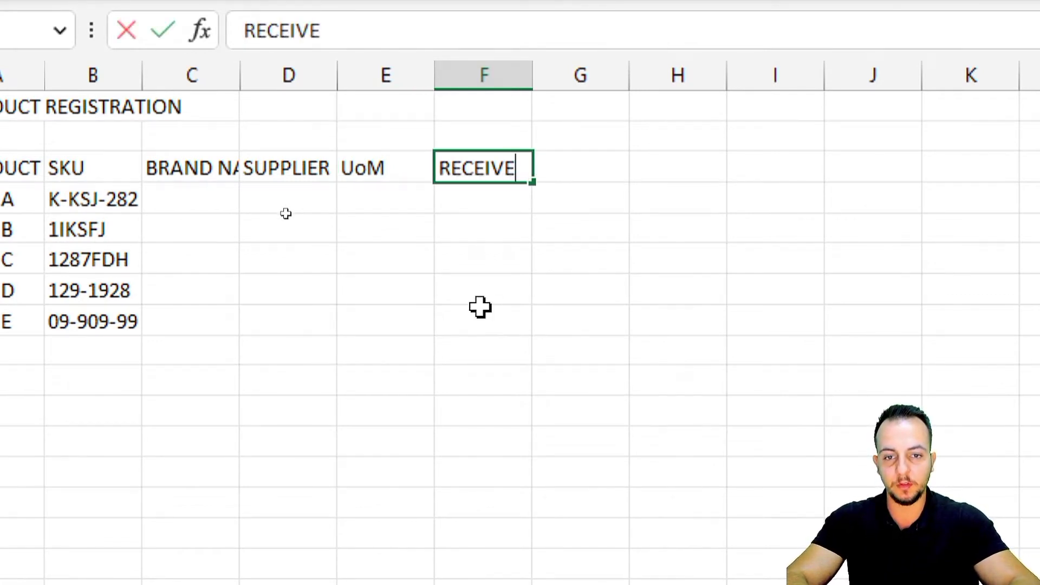
{"action": "key", "text": "Tab"}
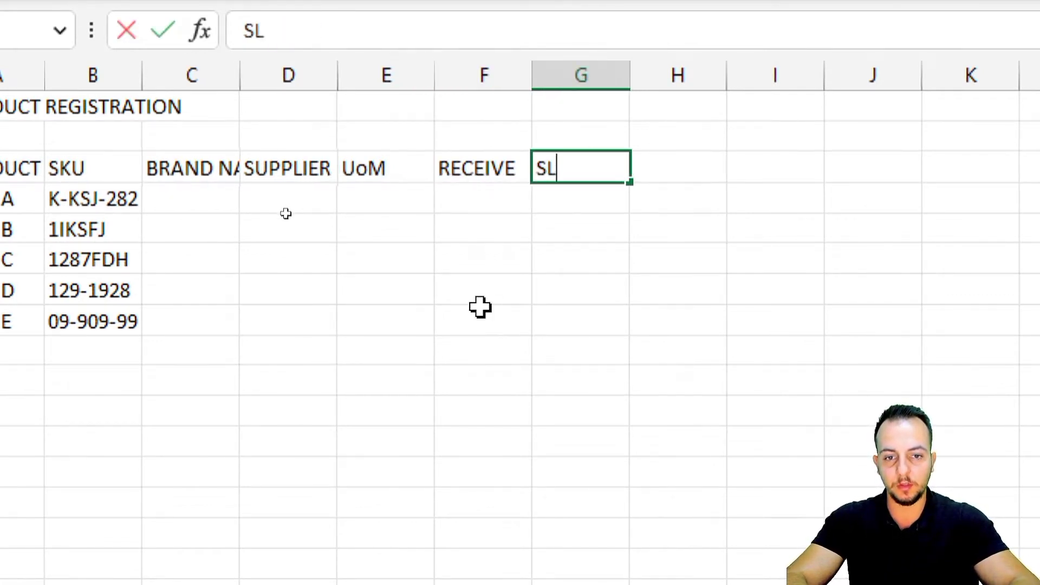
{"action": "key", "text": "Tab"}
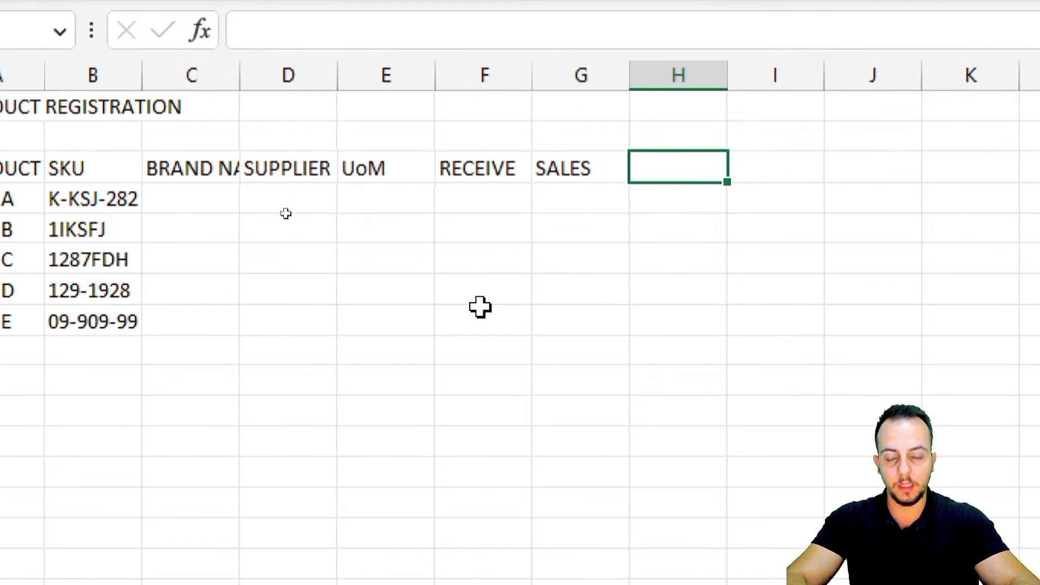
{"action": "type", "text": "BALANCE"}
{"action": "key", "text": "Return"}
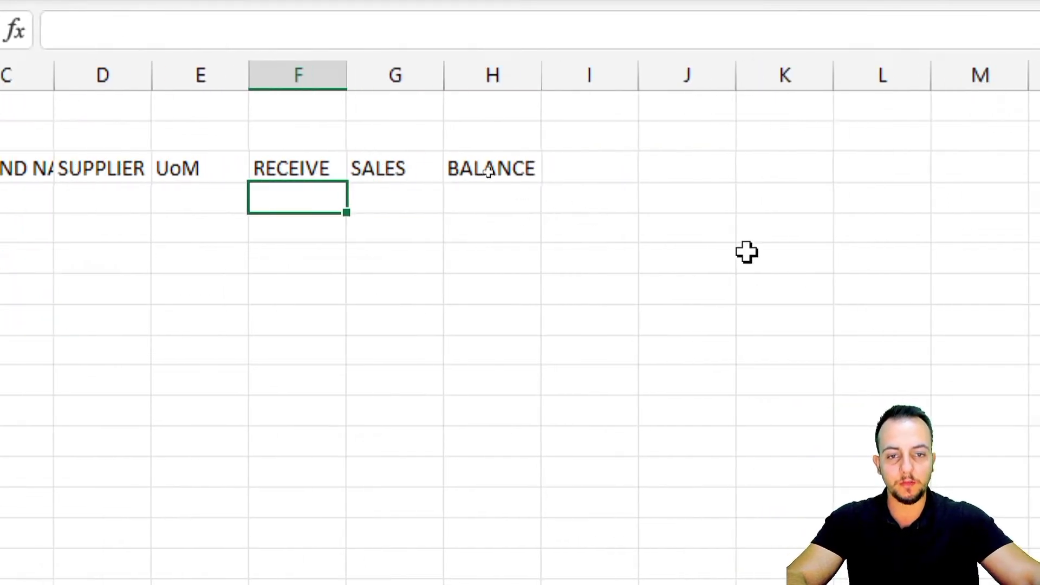
{"action": "left_click", "coordinate": [699, 75]}
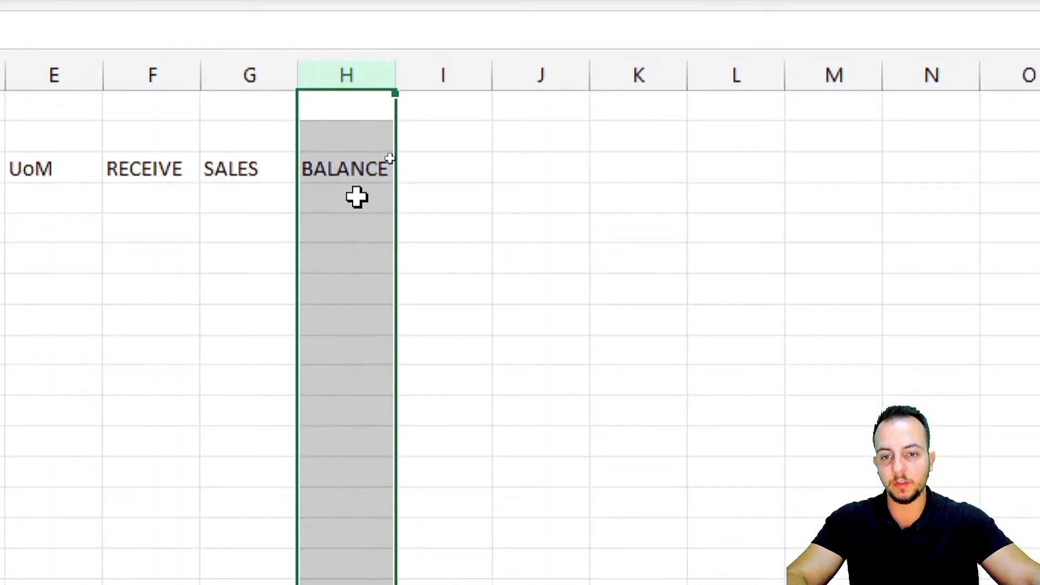
{"action": "left_click", "coordinate": [358, 199]}
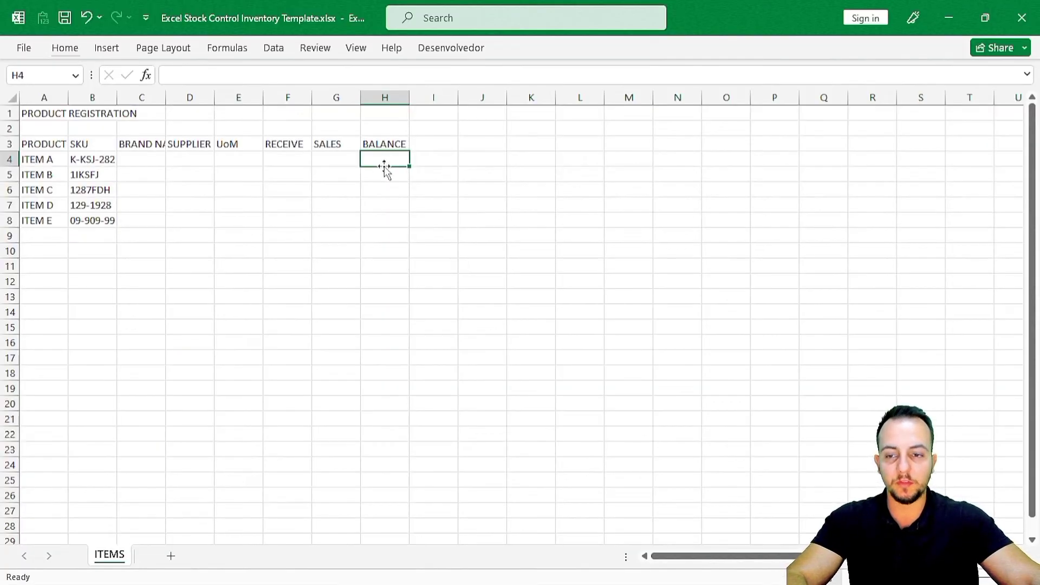
{"action": "left_click", "coordinate": [386, 177]}
{"action": "left_click", "coordinate": [383, 191]}
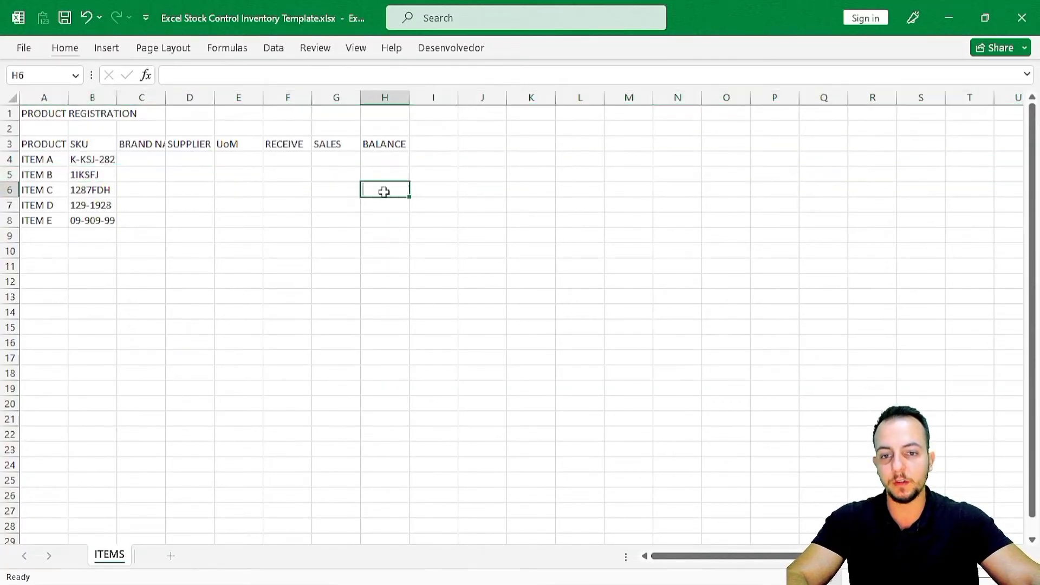
{"action": "left_click", "coordinate": [381, 208]}
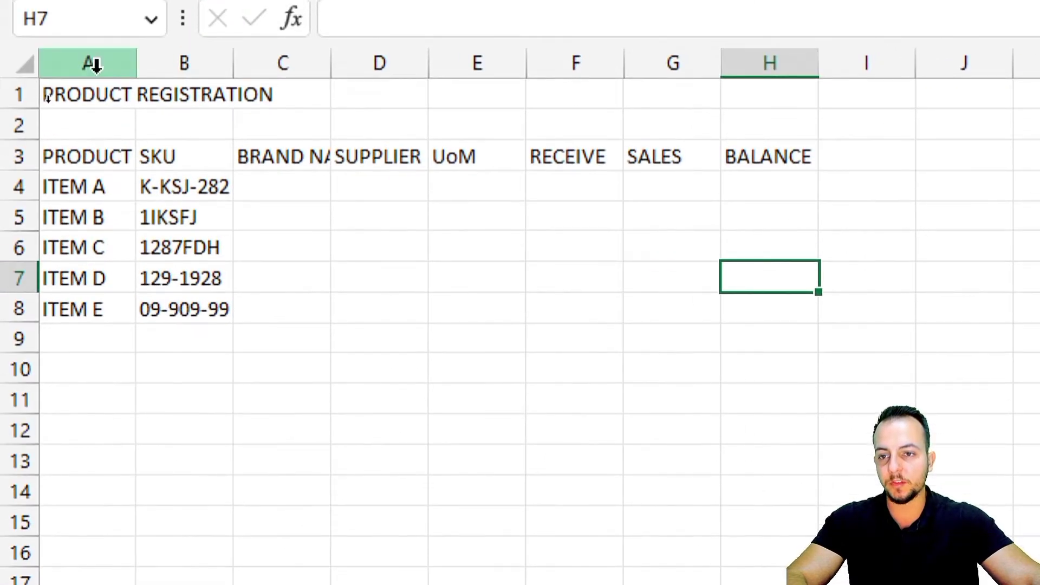
Step: Widen columns A to H to one equal width that fits the full column headers
{"action": "left_click_drag", "start_coordinate": [44, 97], "coordinate": [333, 110]}
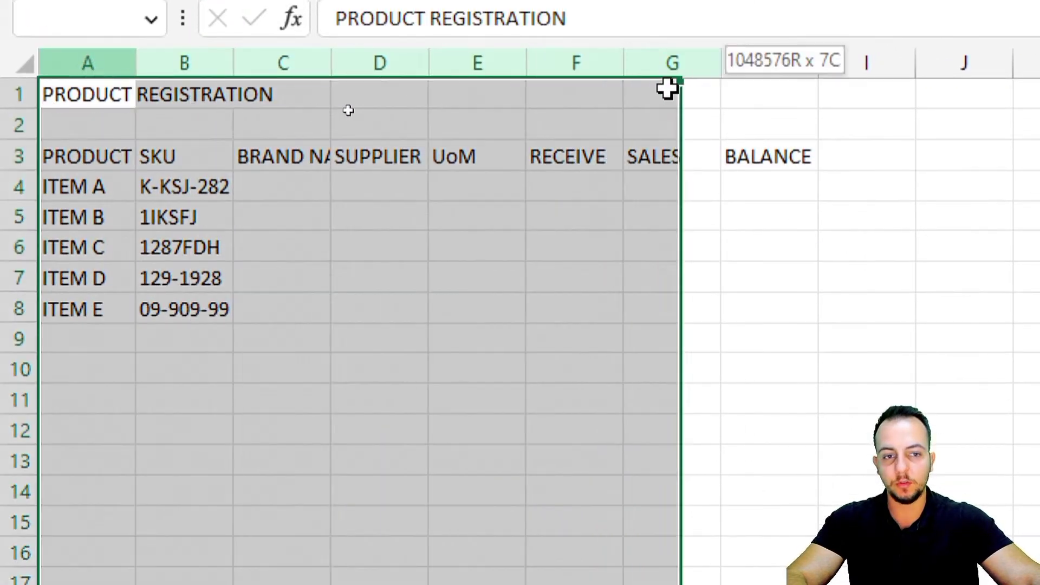
{"action": "left_click_drag", "start_coordinate": [668, 90], "coordinate": [868, 83]}
{"action": "left_click_drag", "start_coordinate": [320, 81], "coordinate": [356, 80]}
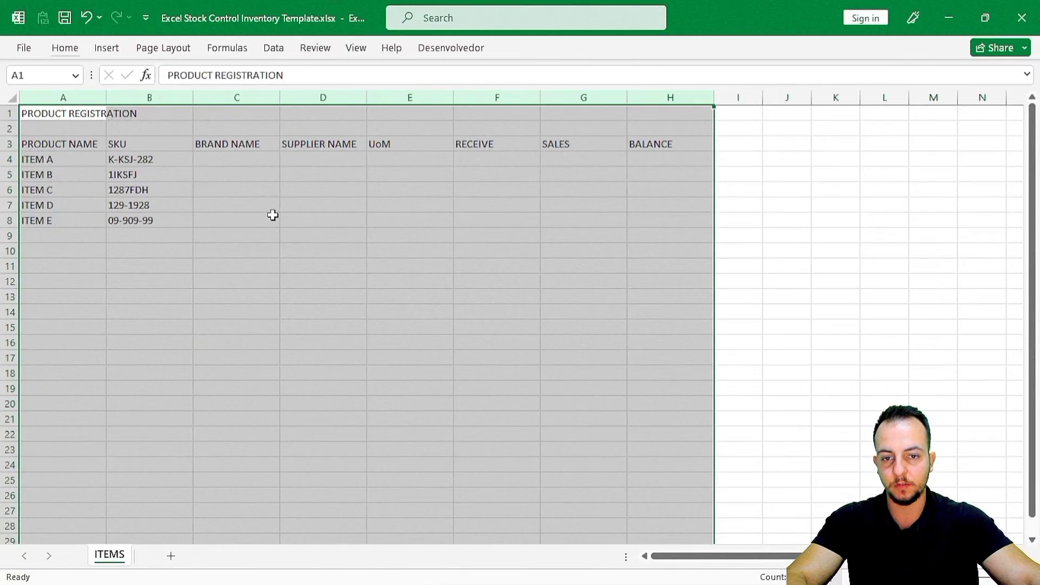
{"action": "left_click", "coordinate": [536, 330]}
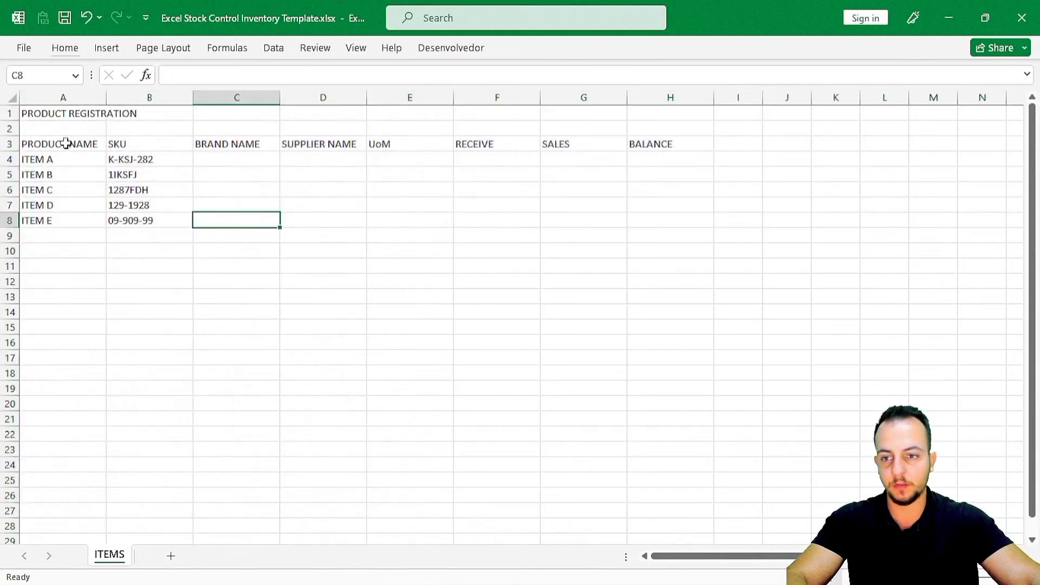
Step: Enter BRAND001 in cell C4 and fill the brand name series down to C8
{"action": "scroll", "coordinate": [66, 143], "scroll_direction": "up", "scroll_amount": 1}
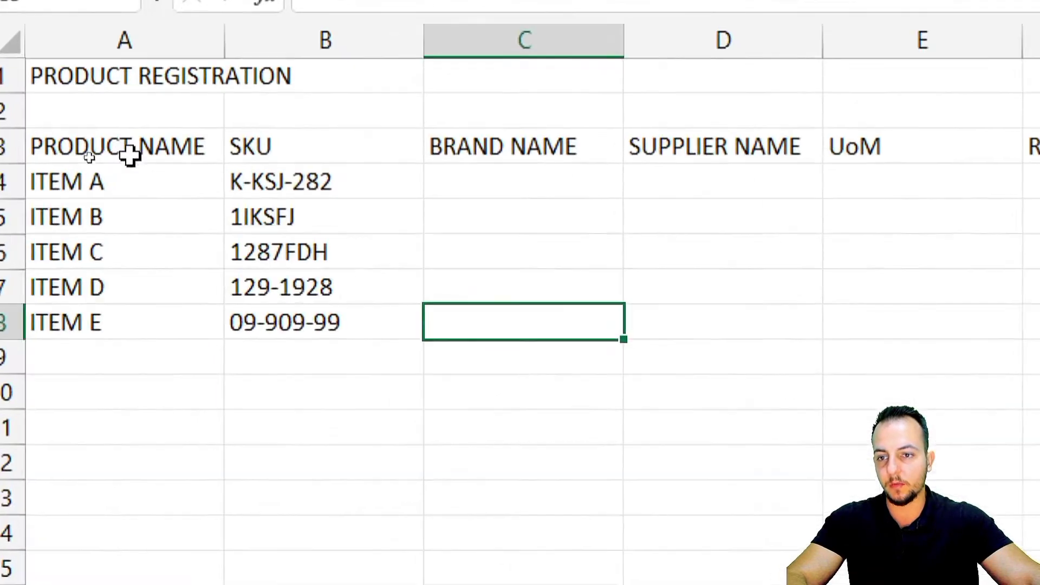
{"action": "left_click", "coordinate": [258, 168]}
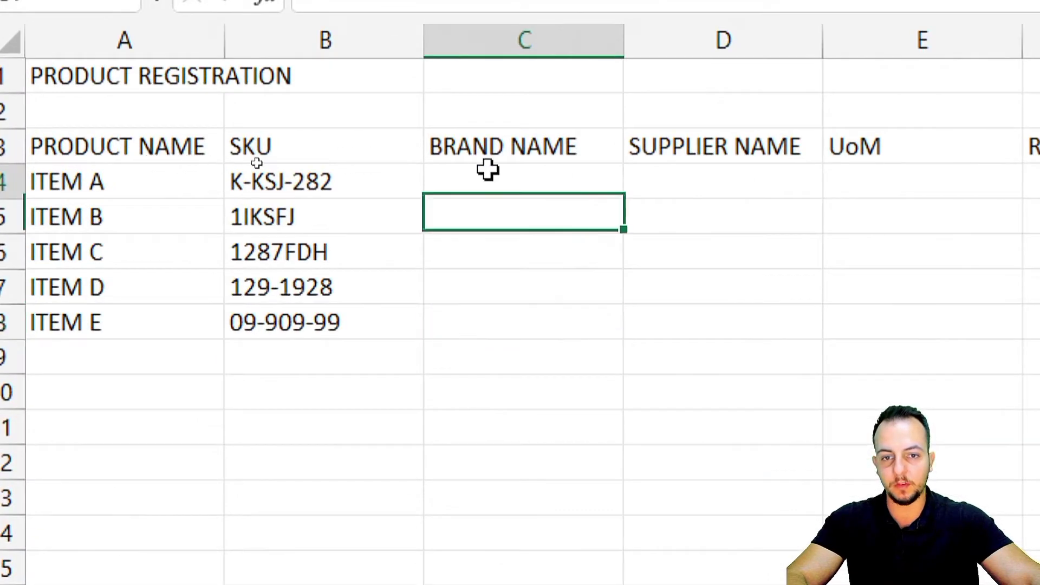
{"action": "type", "text": "BR"}
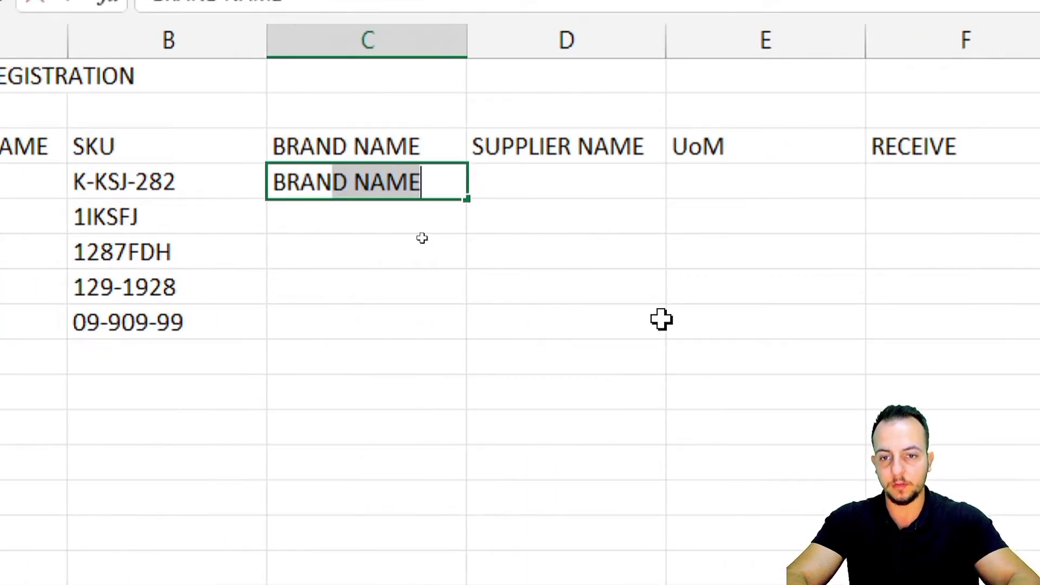
{"action": "type", "text": "AND001"}
{"action": "key", "text": "Return"}
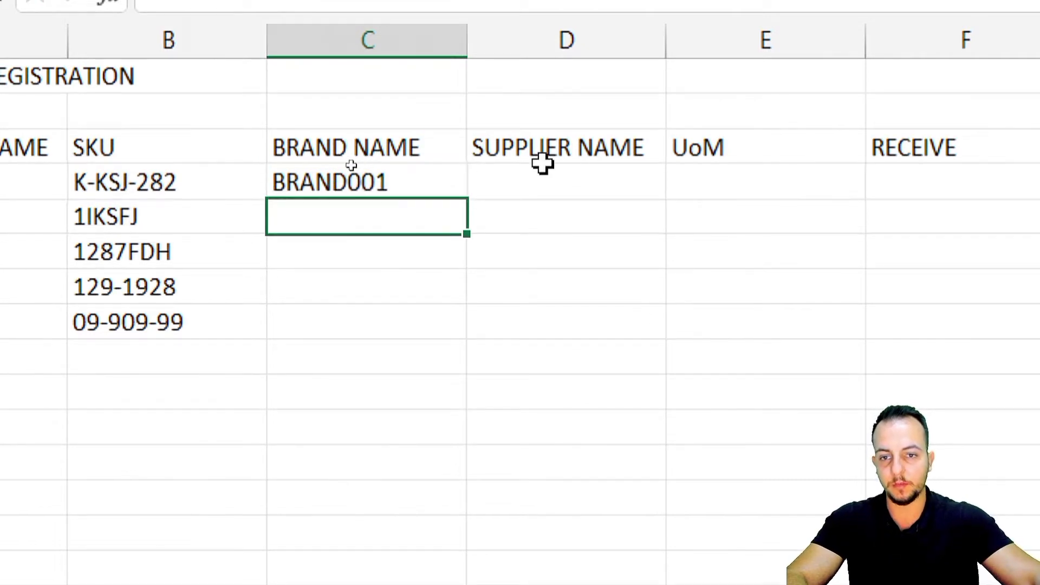
{"action": "left_click", "coordinate": [434, 190]}
{"action": "left_click_drag", "start_coordinate": [457, 190], "coordinate": [431, 325]}
Step: Enter the supplier name S-01 in cell D4 and fill the series down to D8
{"action": "left_click", "coordinate": [413, 189]}
{"action": "type", "text": "S-01"}
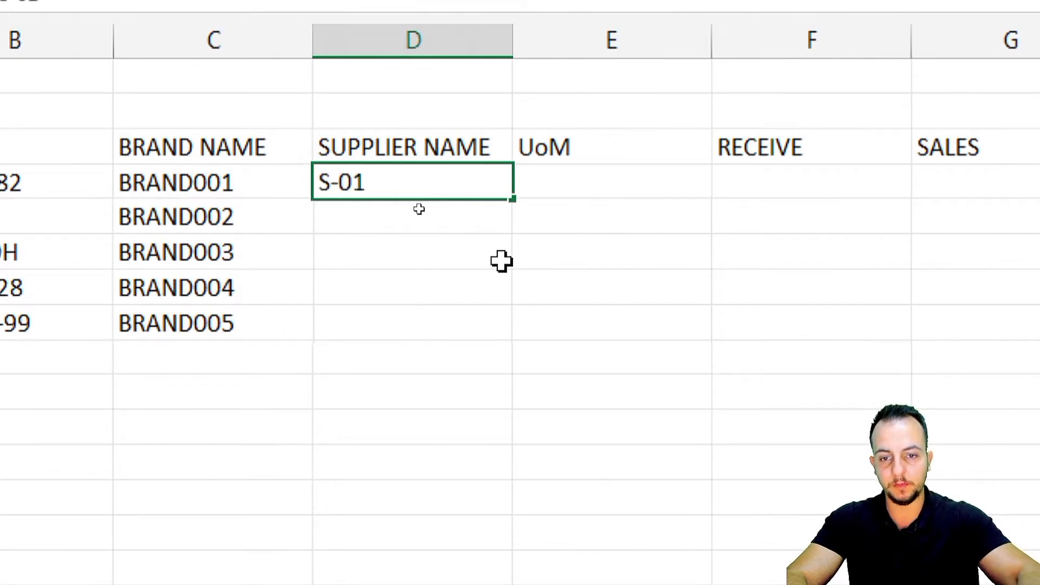
{"action": "key", "text": "Return"}
{"action": "left_click", "coordinate": [443, 169]}
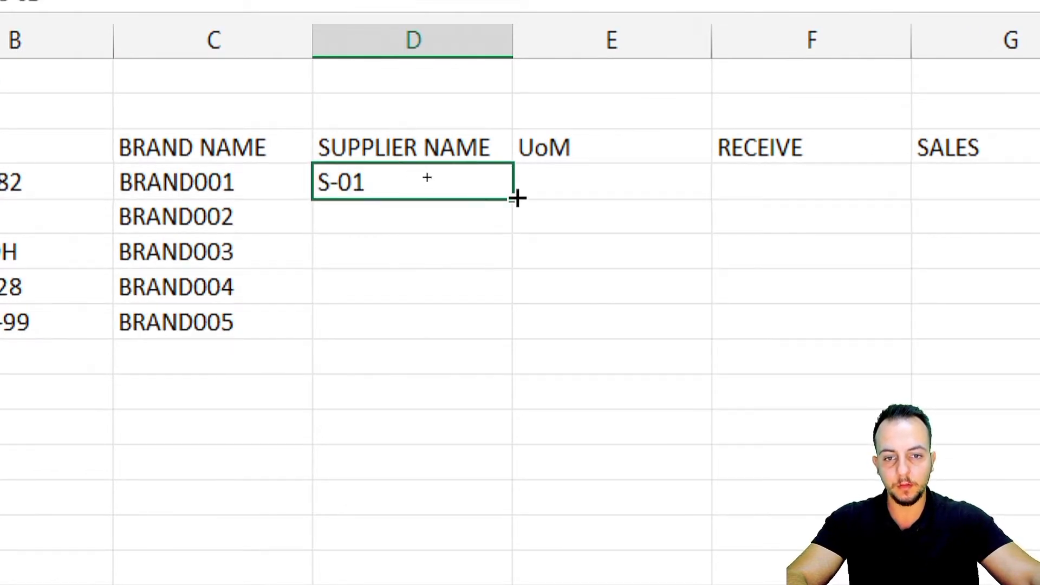
{"action": "double_click", "coordinate": [512, 198]}
Step: Enter the units of measure METER, CM, BOX, UNIT and INCH in cells E4 to E8
{"action": "left_click", "coordinate": [550, 194]}
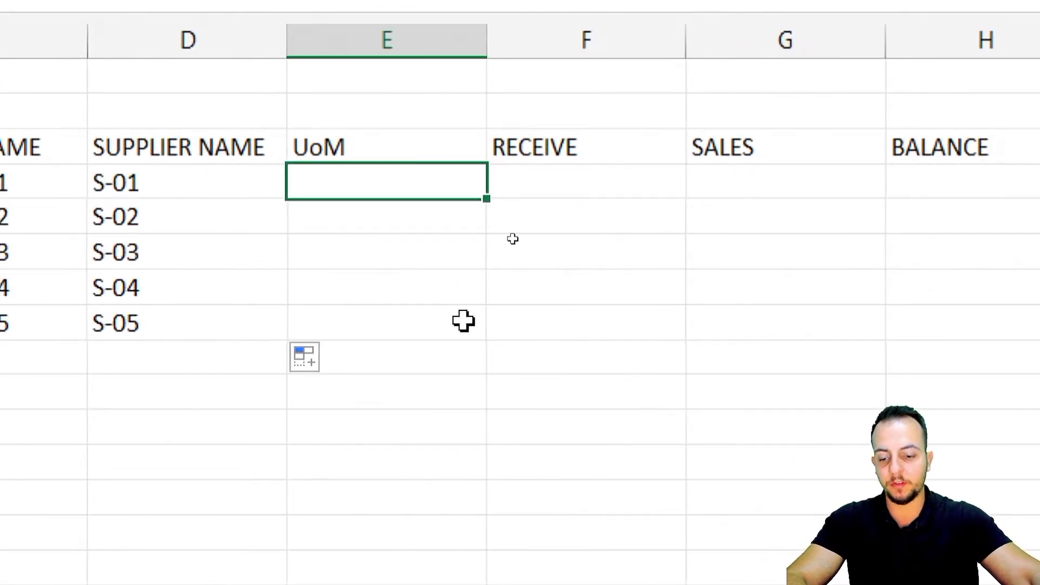
{"action": "type", "text": "METER"}
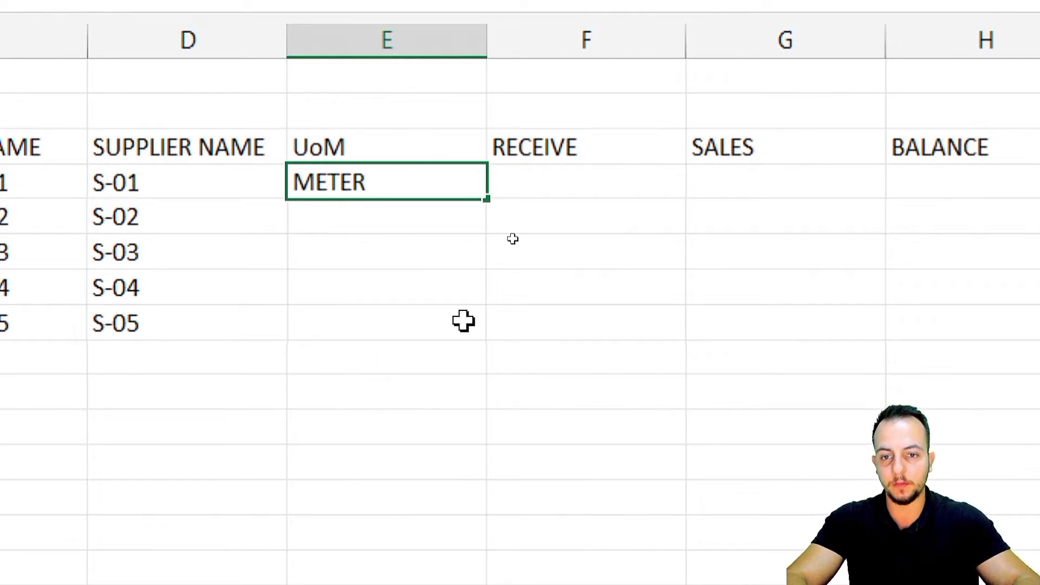
{"action": "key", "text": "Return"}
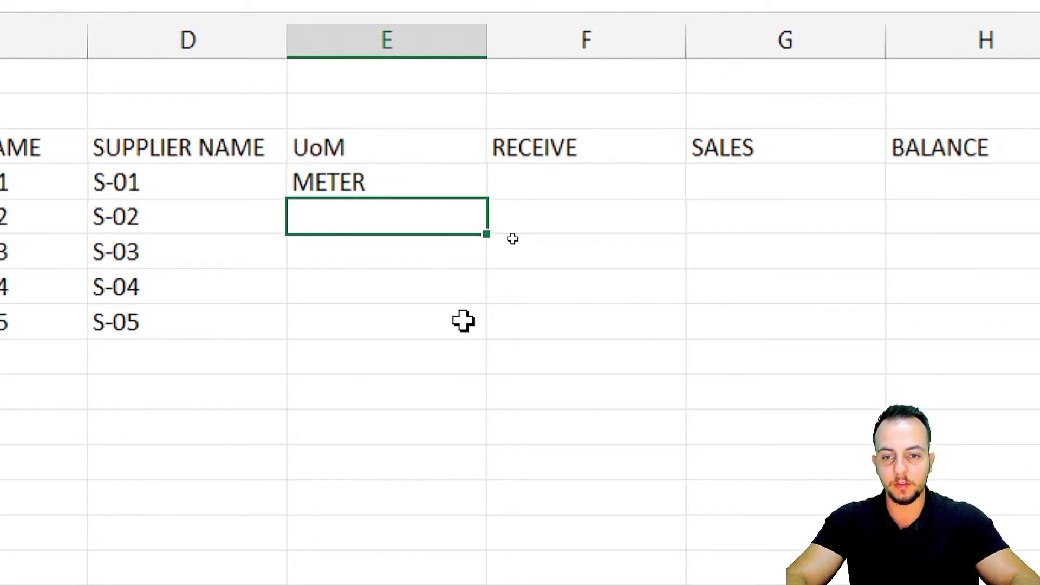
{"action": "key", "text": "Return"}
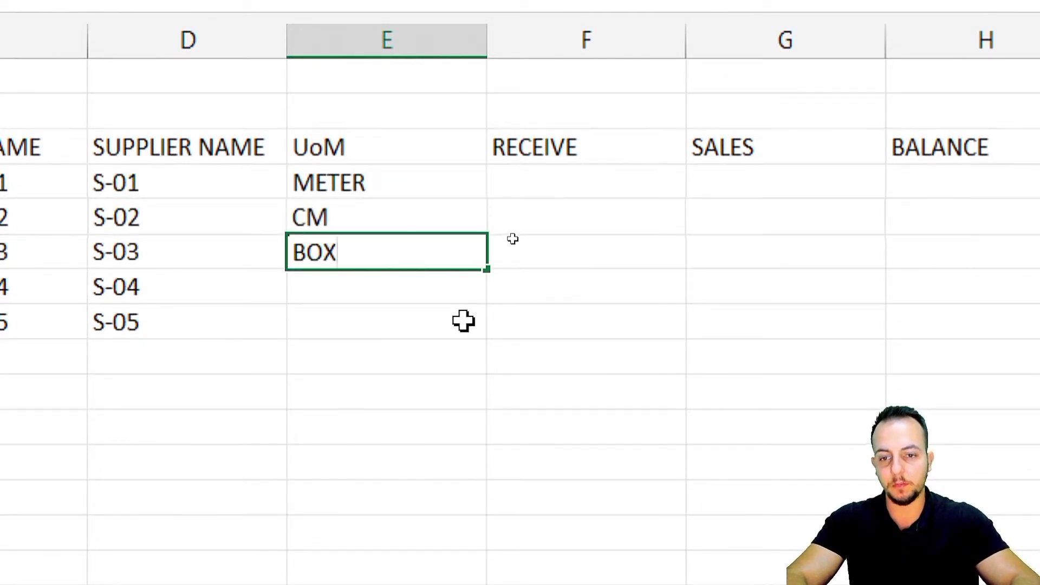
{"action": "type", "text": "BOX"}
{"action": "key", "text": "Return"}
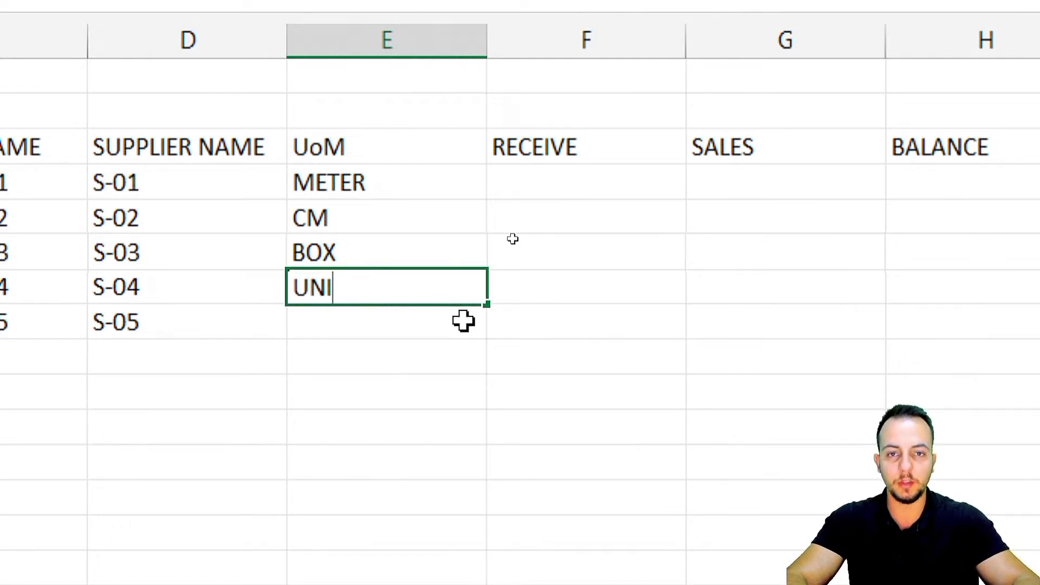
{"action": "type", "text": "UNI"}
{"action": "key", "text": "Return"}
{"action": "key", "text": "Up"}
{"action": "type", "text": "T"}
{"action": "key", "text": "Return"}
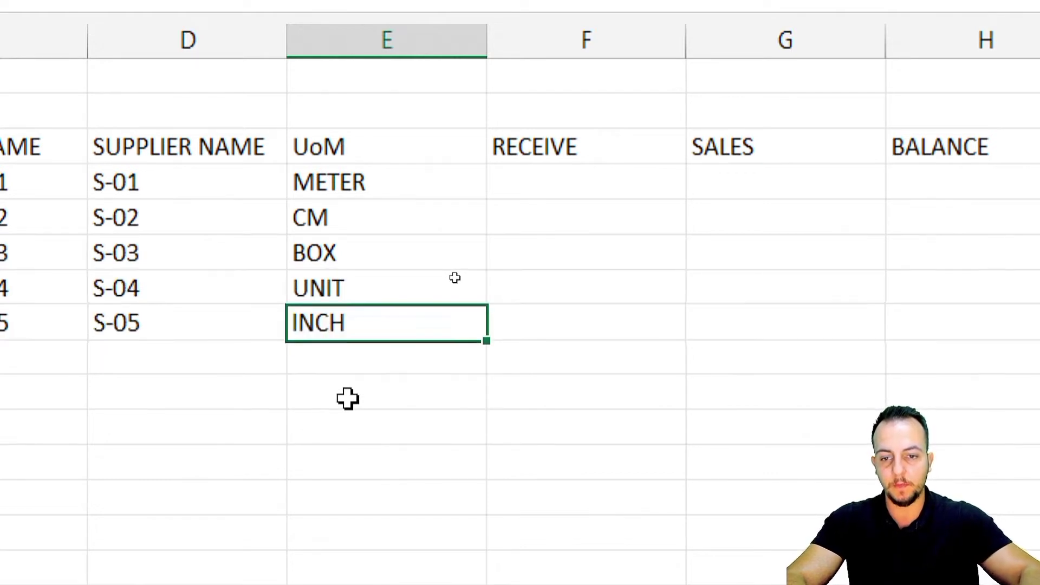
{"action": "key", "text": "Right"}
{"action": "key", "text": "Right"}
{"action": "key", "text": "Right"}
{"action": "key", "text": "Right"}
{"action": "left_click", "coordinate": [632, 38]}
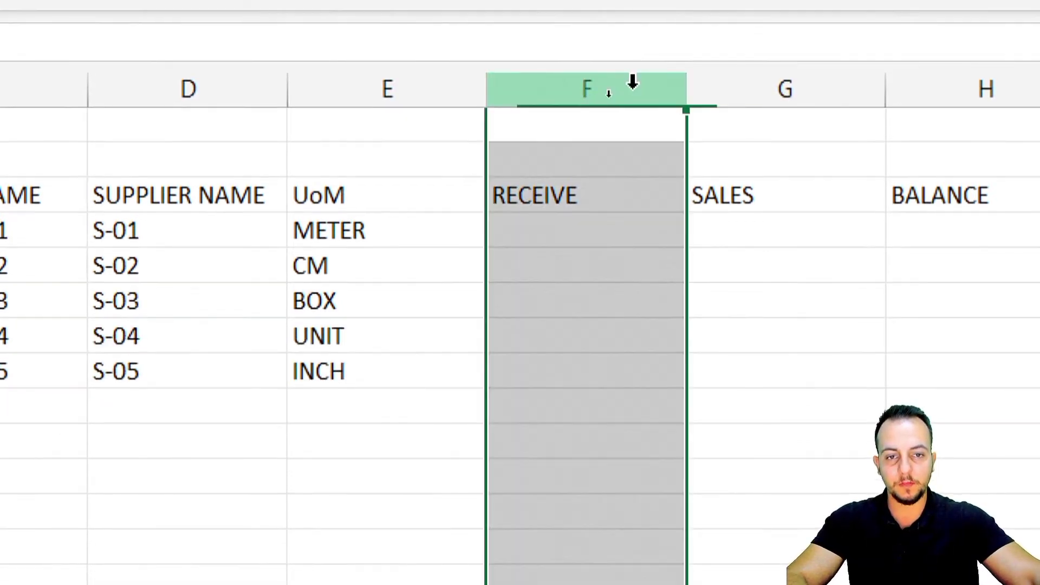
{"action": "left_click", "coordinate": [813, 40]}
{"action": "left_click", "coordinate": [986, 40]}
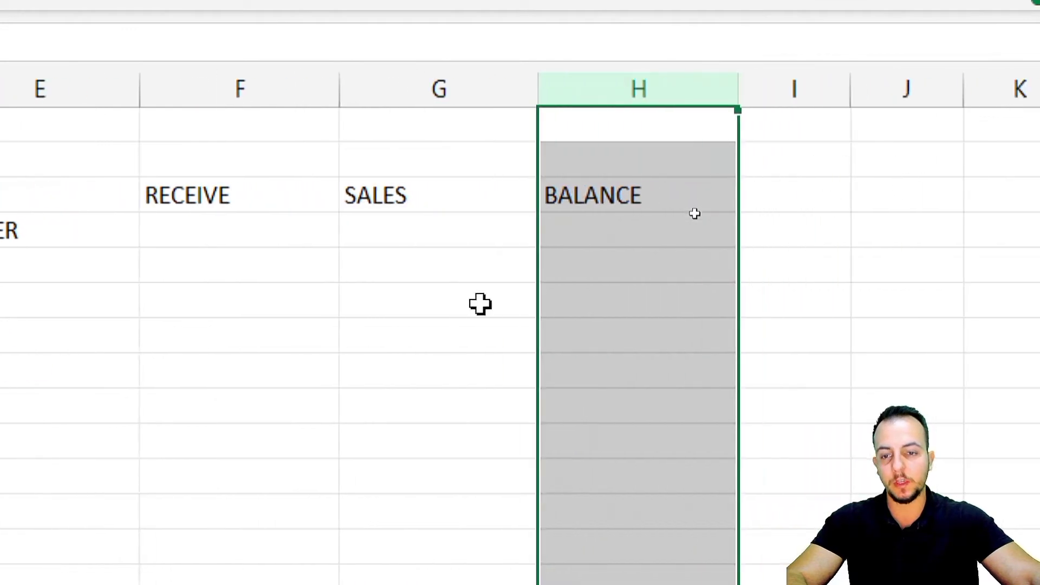
{"action": "left_click", "coordinate": [301, 97]}
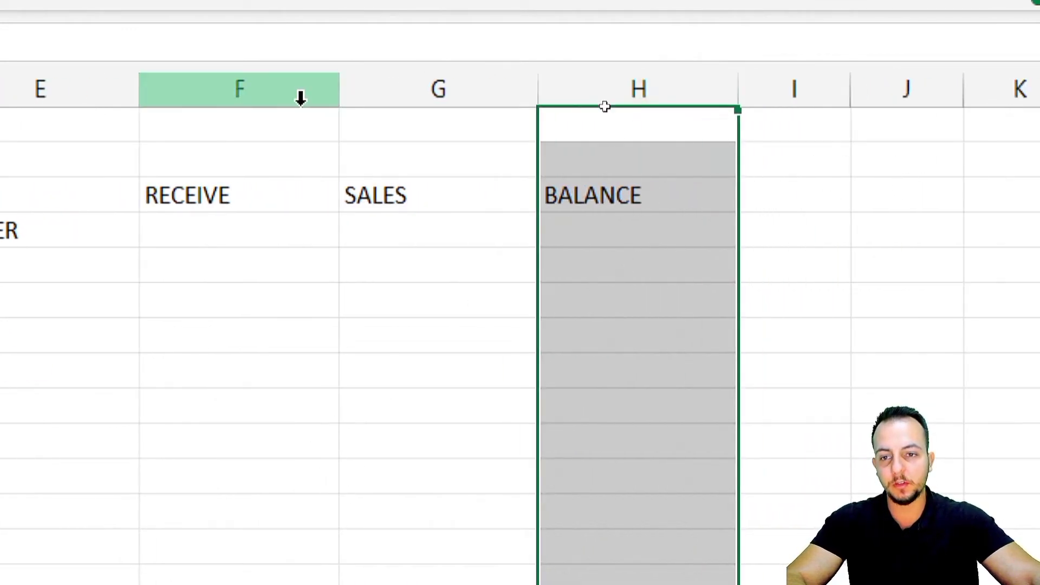
{"action": "left_click", "coordinate": [404, 93]}
{"action": "left_click_drag", "start_coordinate": [254, 225], "coordinate": [401, 433]}
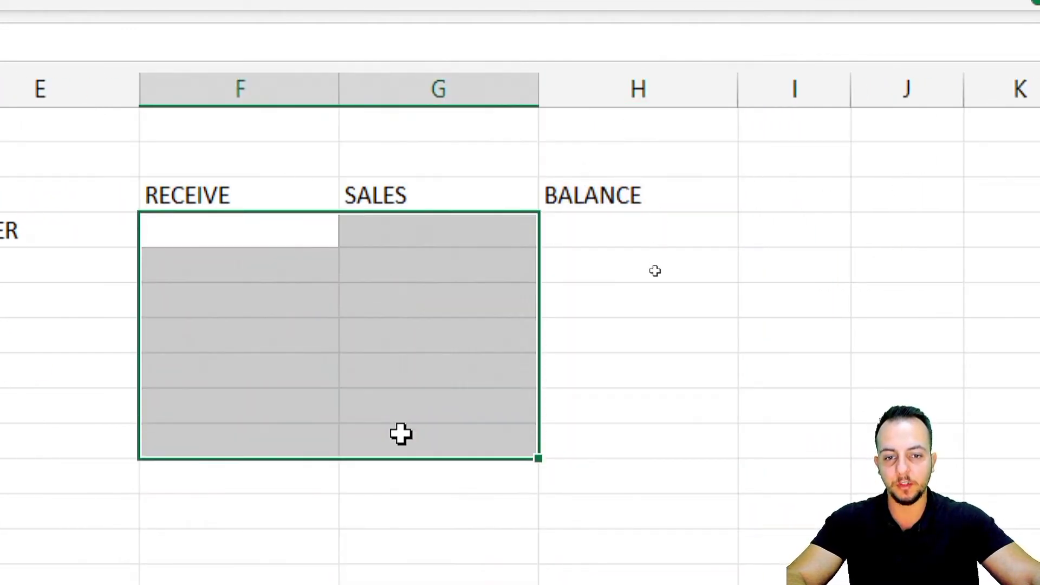
Step: Enter the formula =F4-G4 in cell H4 to calculate the balance as RECEIVE minus SALES
{"action": "left_click", "coordinate": [637, 241]}
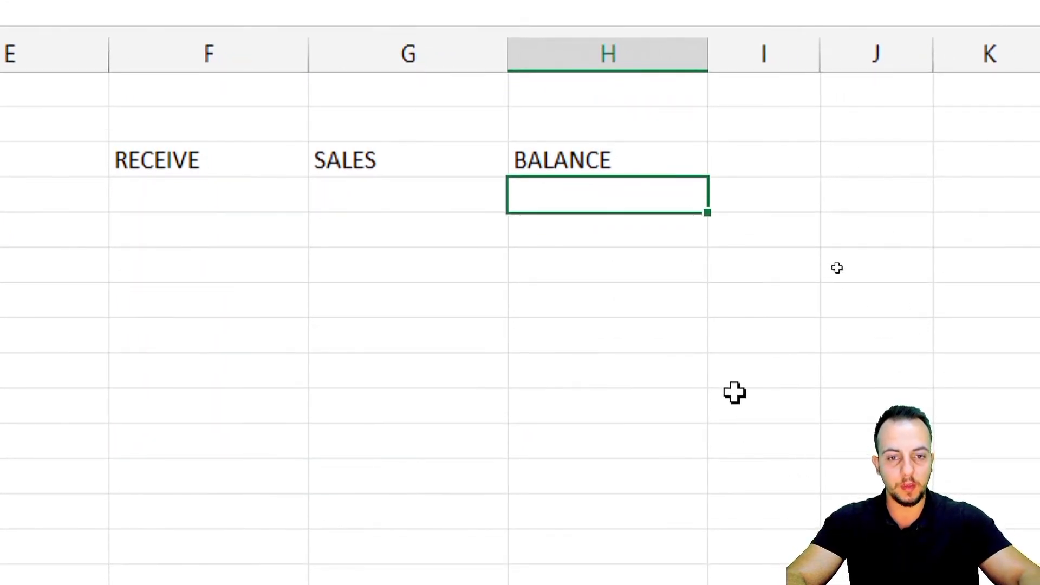
{"action": "type", "text": "="}
{"action": "left_click", "coordinate": [219, 197]}
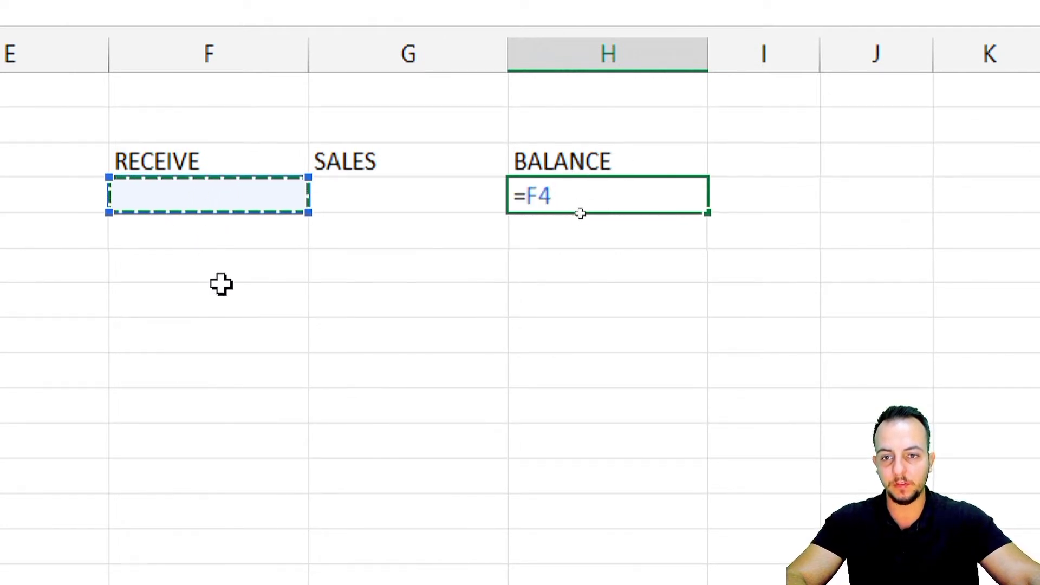
{"action": "type", "text": "-"}
{"action": "left_click", "coordinate": [404, 217]}
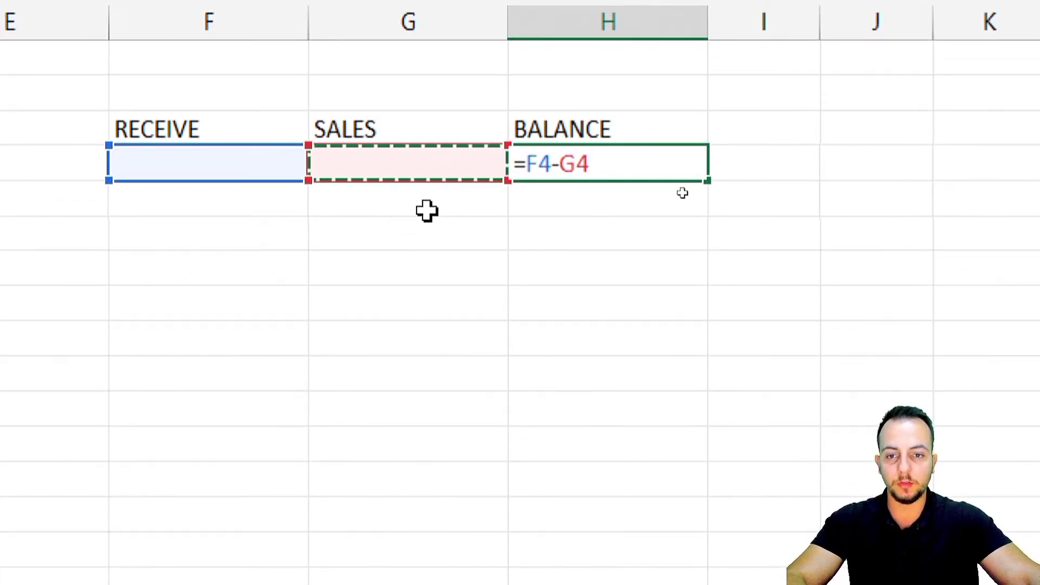
{"action": "key", "text": "Return"}
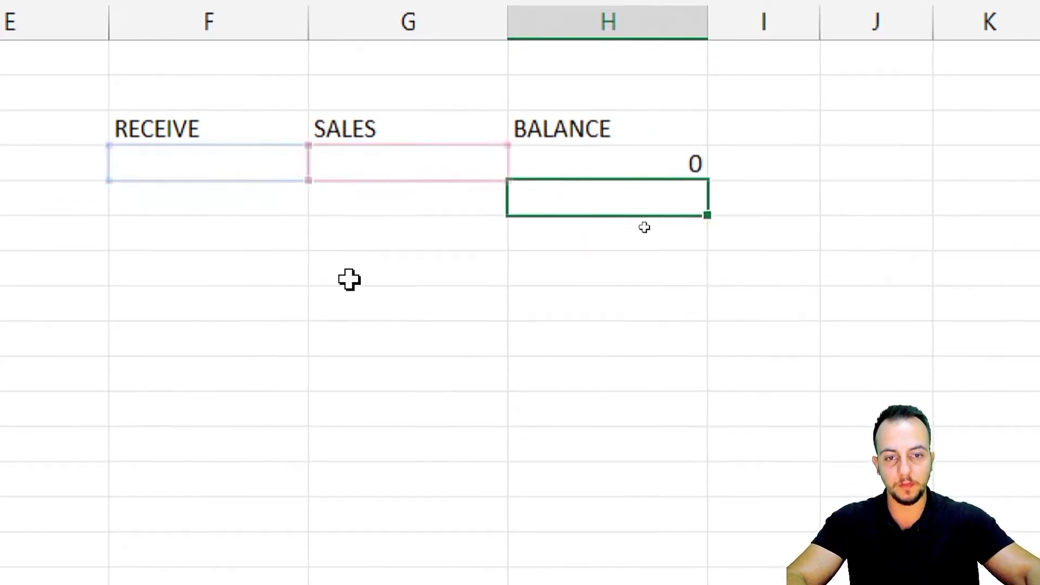
Step: Copy the balance formula from cell H4 down to H8
{"action": "left_click", "coordinate": [648, 162]}
{"action": "left_click_drag", "start_coordinate": [701, 168], "coordinate": [689, 330]}
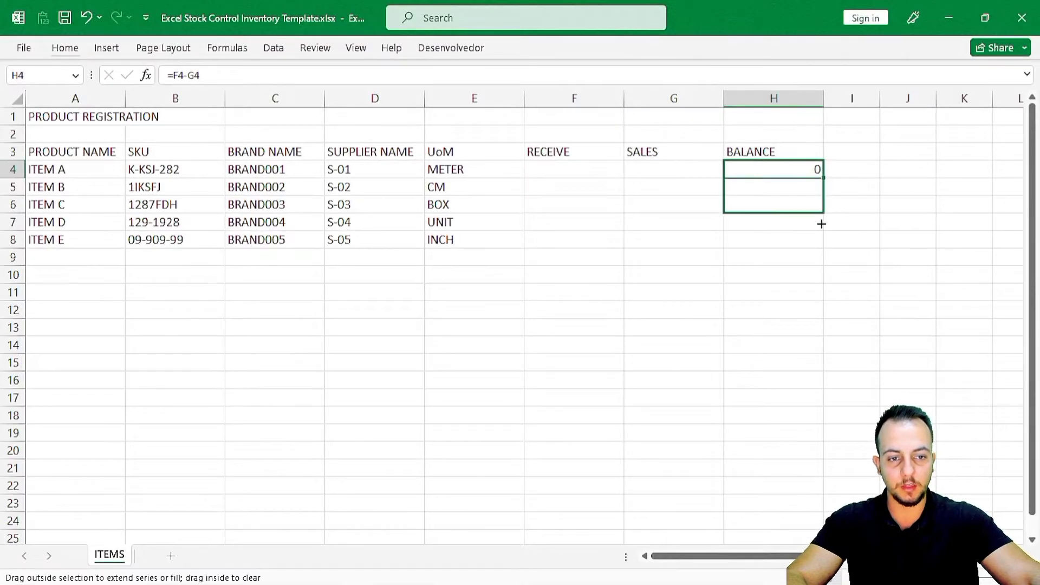
{"action": "left_click_drag", "start_coordinate": [814, 253], "coordinate": [814, 253]}
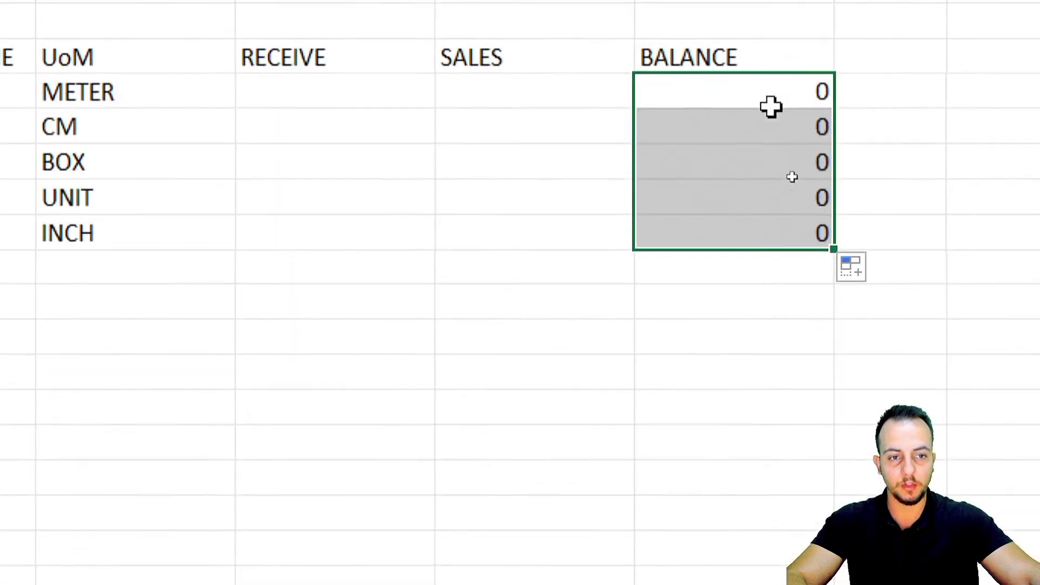
Step: Check the copied formulas in the BALANCE column, inspecting the cell references in H8
{"action": "left_click", "coordinate": [791, 174]}
{"action": "key", "text": "shift+space"}
{"action": "left_click", "coordinate": [741, 163]}
{"action": "left_click", "coordinate": [723, 199]}
{"action": "left_click", "coordinate": [721, 233]}
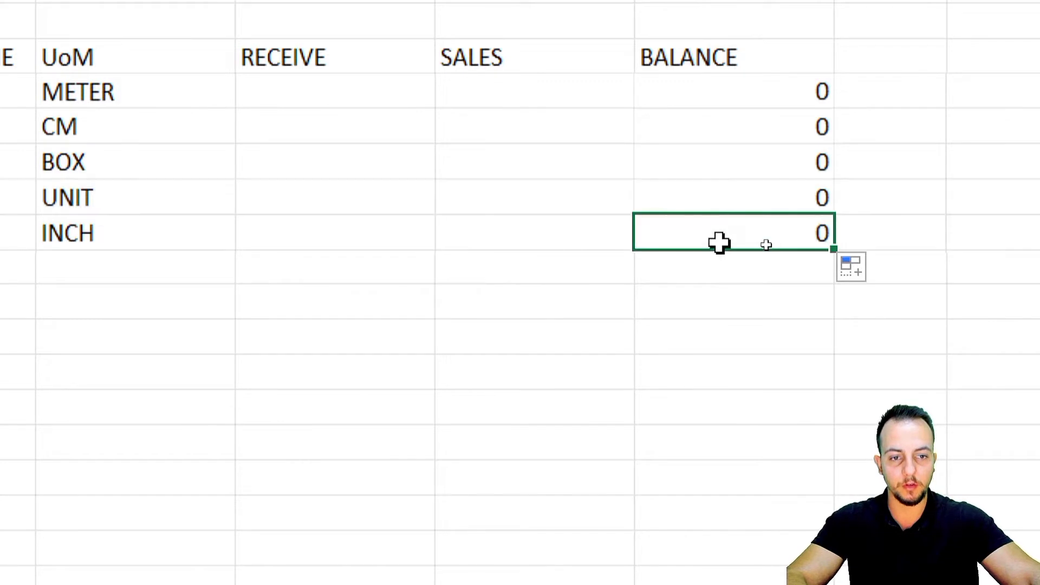
{"action": "key", "text": "F2"}
{"action": "key", "text": "Escape"}
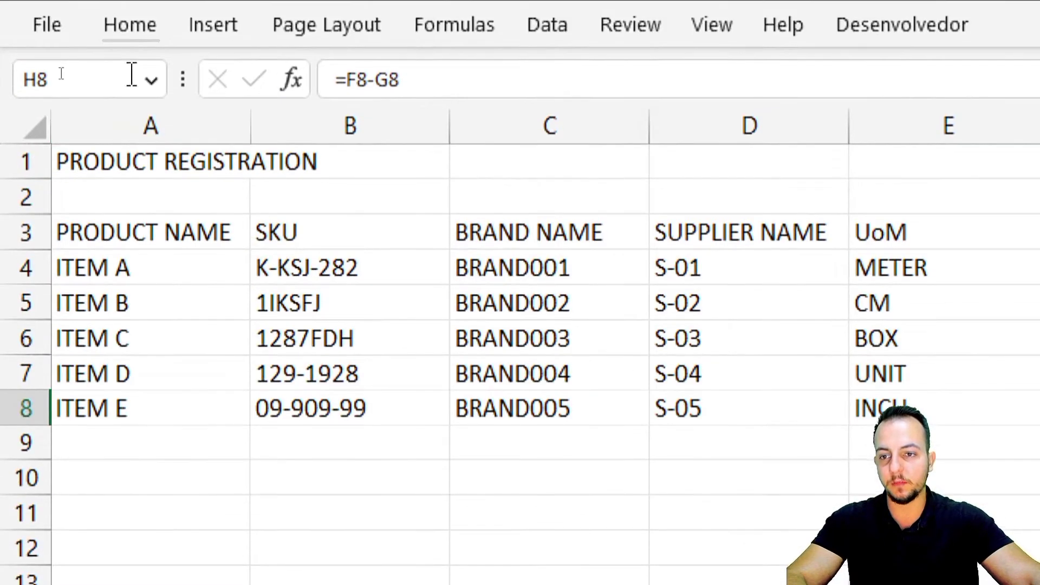
Step: Make the PRODUCT REGISTRATION title in cell A1 bold and increase its font size
{"action": "left_click", "coordinate": [111, 173]}
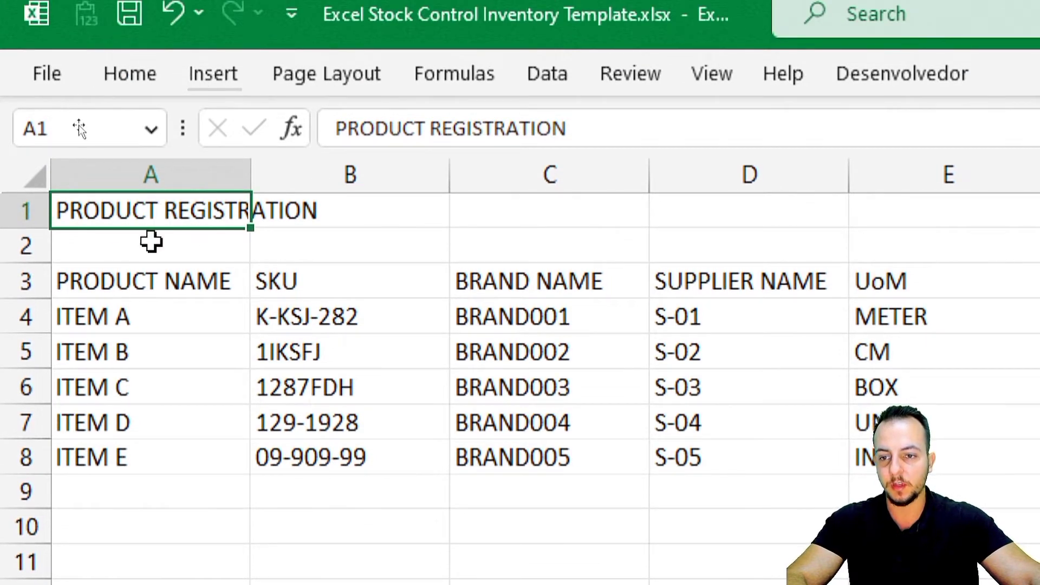
{"action": "left_click", "coordinate": [145, 92]}
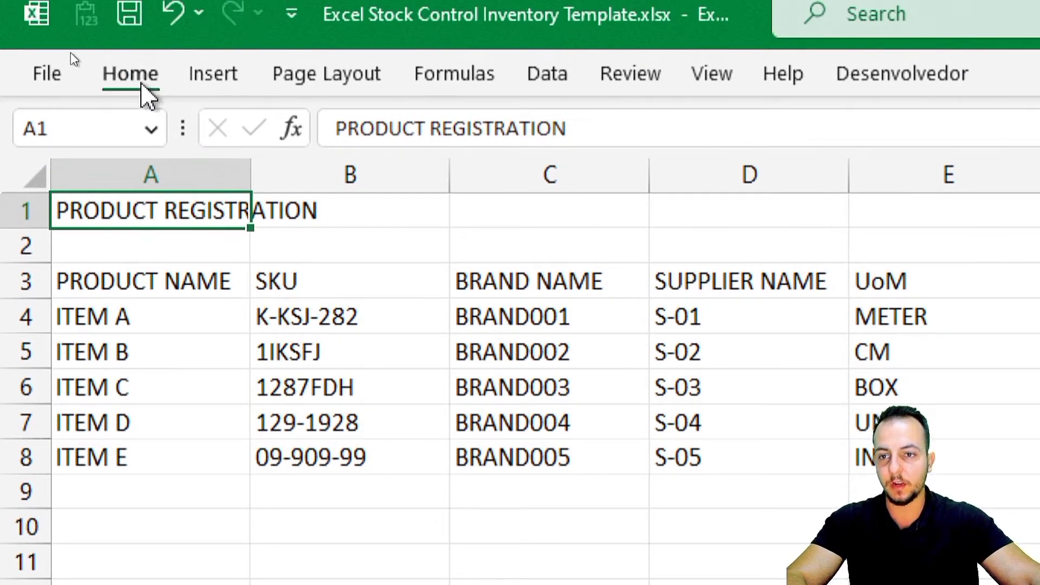
{"action": "left_click", "coordinate": [200, 181]}
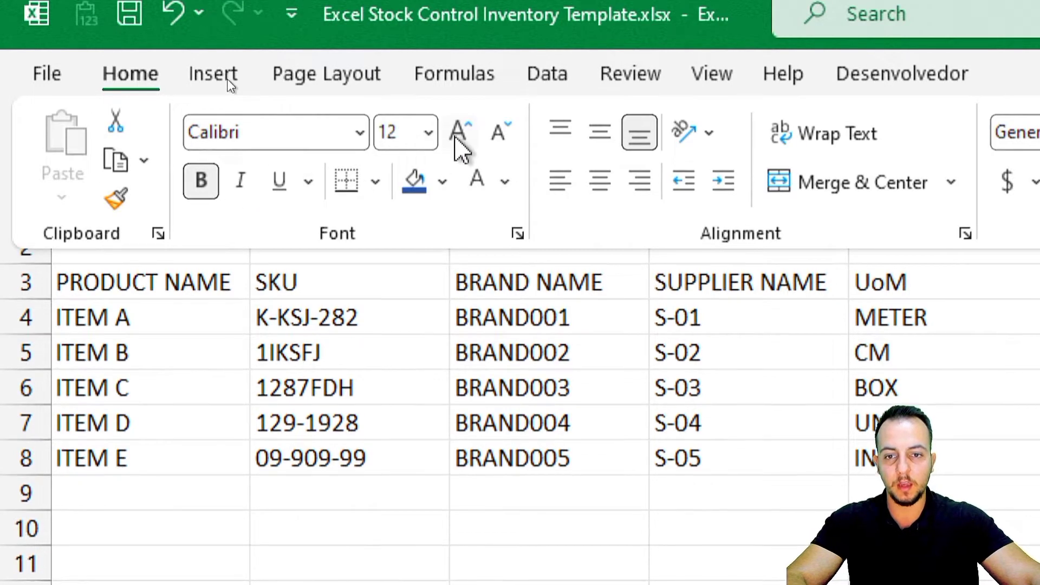
{"action": "left_click", "coordinate": [458, 132]}
{"action": "left_click", "coordinate": [394, 342]}
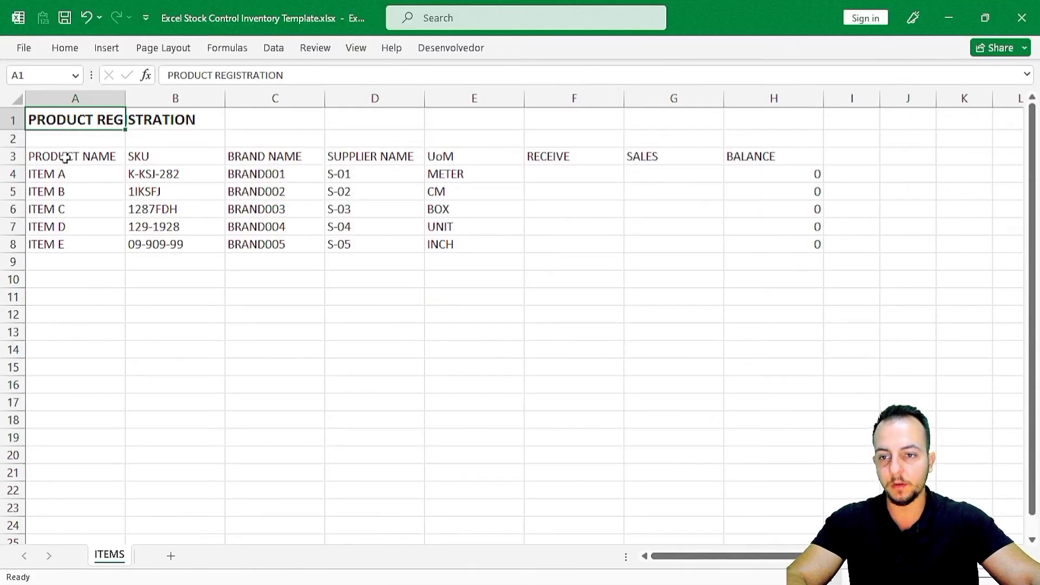
Step: Format the header row A3:H3 with bold white text on a dark blue fill
{"action": "left_click_drag", "start_coordinate": [66, 157], "coordinate": [752, 156]}
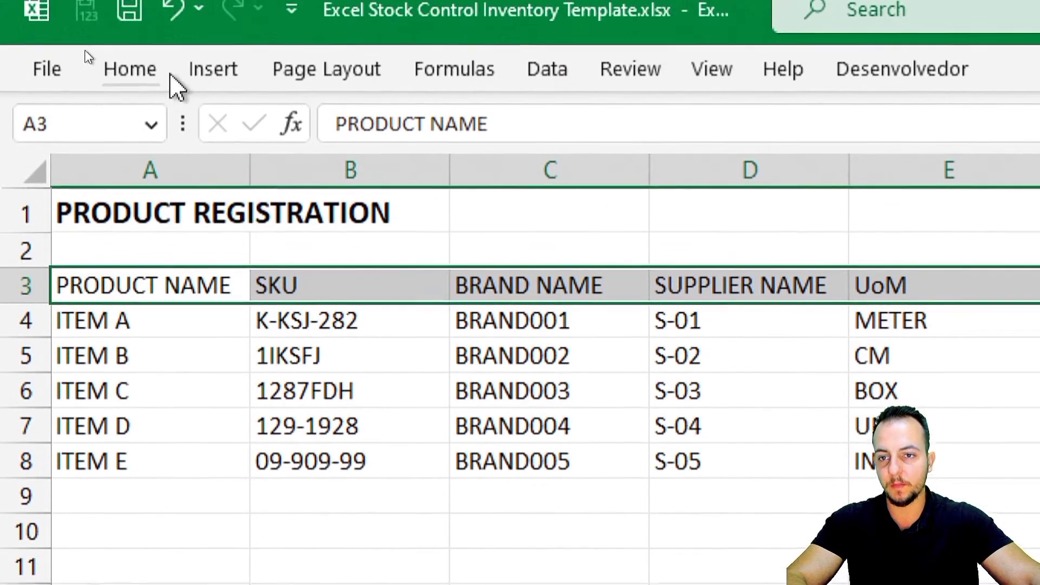
{"action": "left_click", "coordinate": [164, 81]}
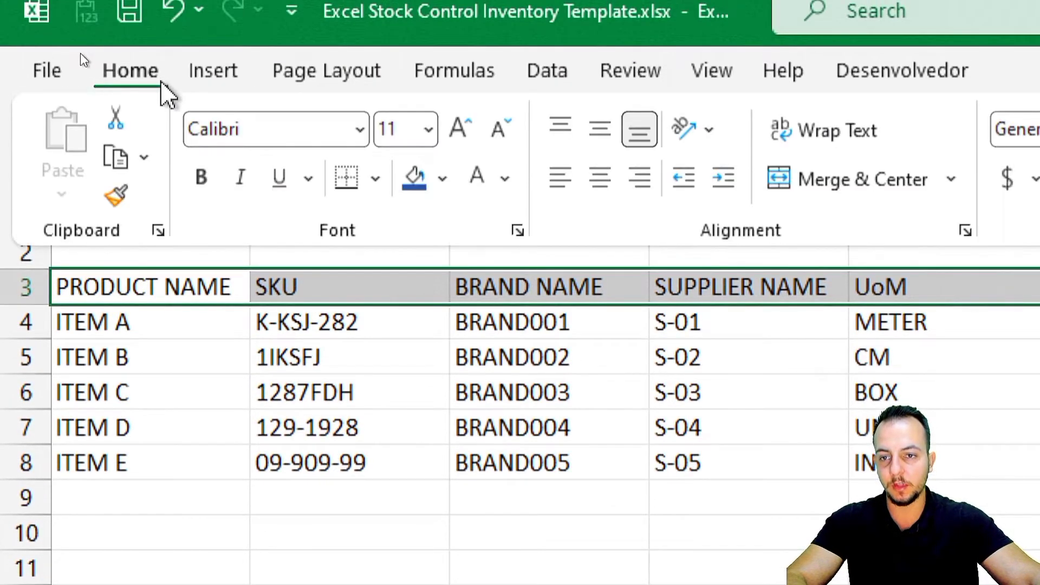
{"action": "left_click", "coordinate": [201, 179]}
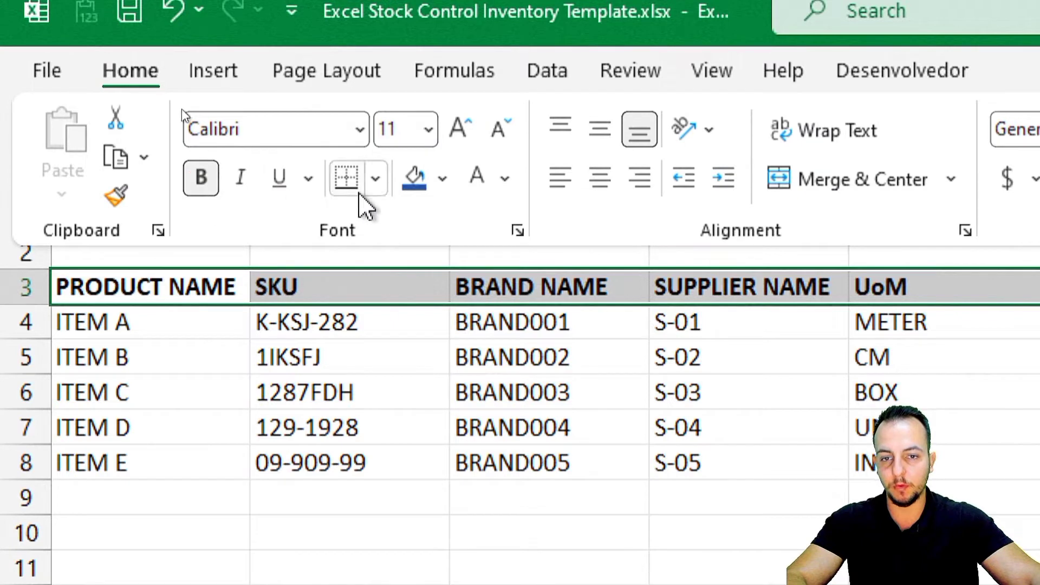
{"action": "left_click", "coordinate": [505, 179]}
{"action": "left_click", "coordinate": [476, 302]}
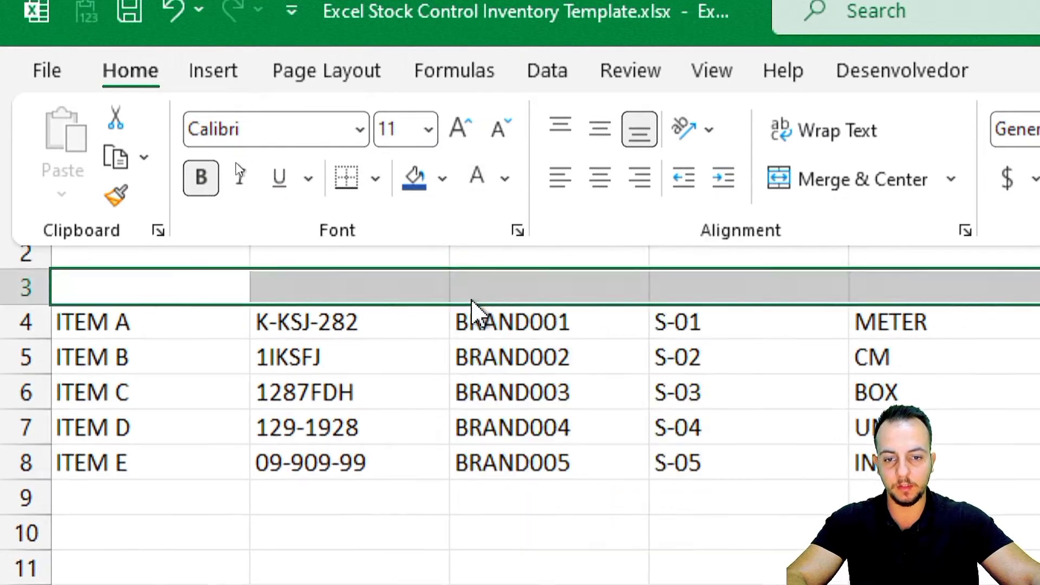
{"action": "left_click", "coordinate": [443, 179]}
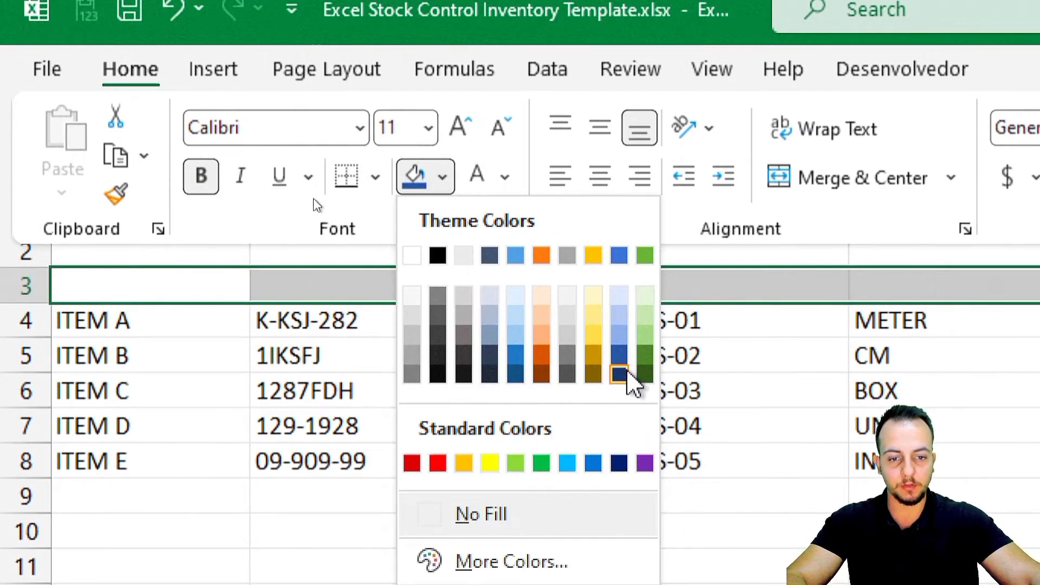
{"action": "left_click", "coordinate": [619, 356]}
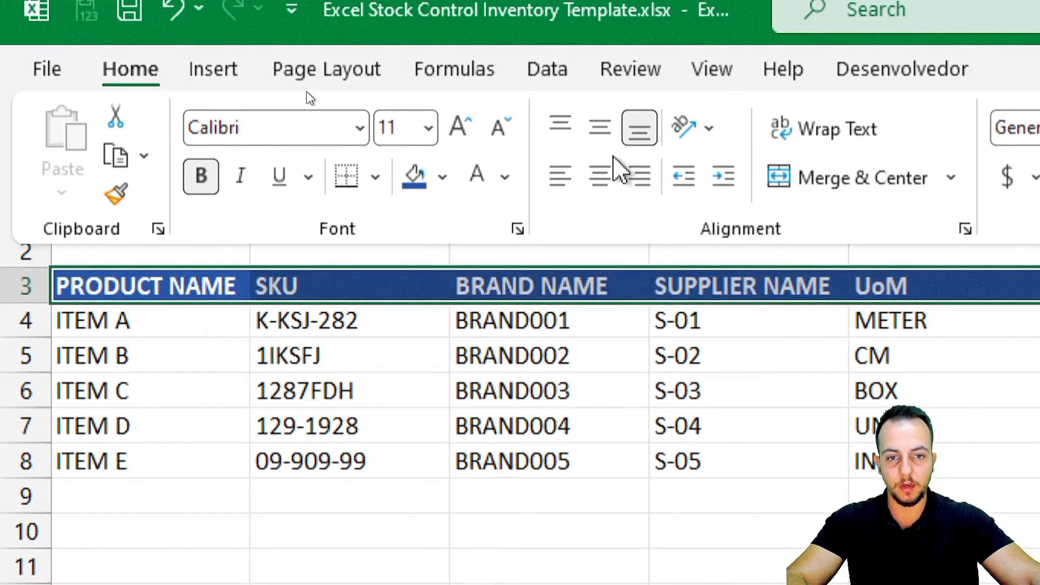
Step: Centre the header row text horizontally and vertically, and centre the product data in A4:H8 horizontally
{"action": "left_click", "coordinate": [600, 136]}
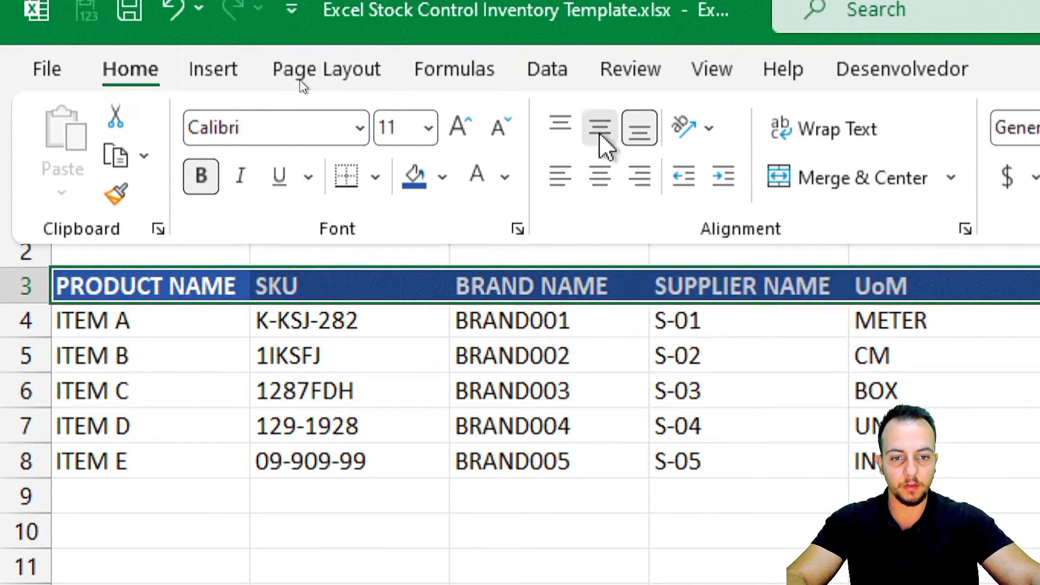
{"action": "left_click", "coordinate": [599, 173]}
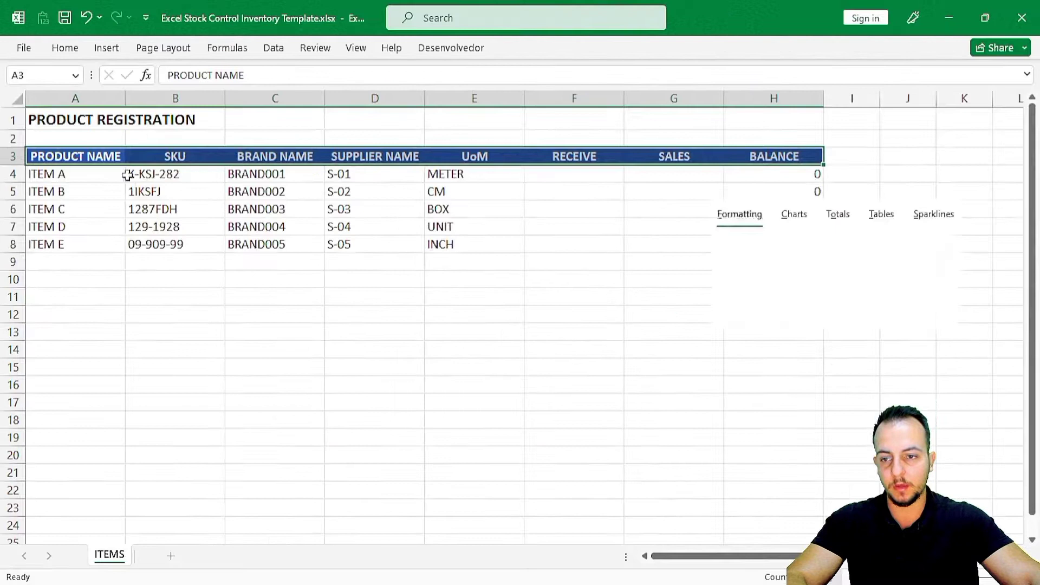
{"action": "left_click_drag", "start_coordinate": [127, 174], "coordinate": [794, 244]}
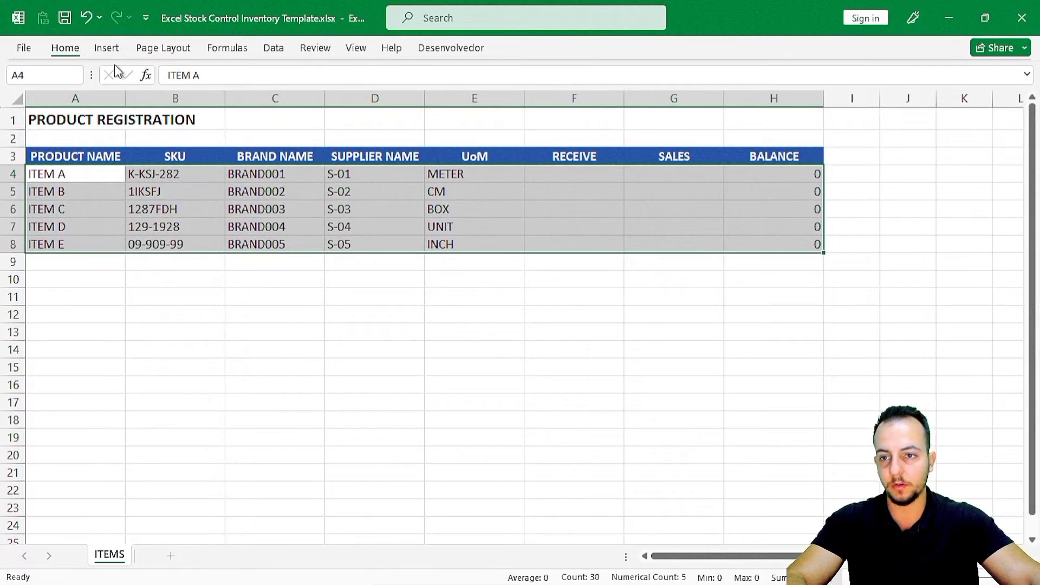
{"action": "left_click", "coordinate": [66, 48]}
{"action": "left_click", "coordinate": [300, 101]}
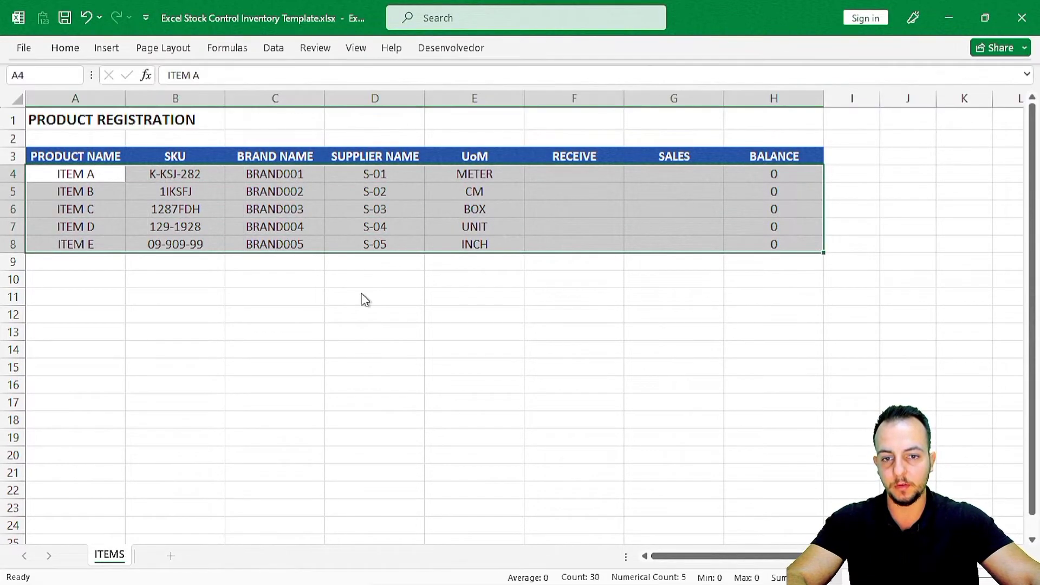
Step: Hide the gridlines on the ITEMS sheet
{"action": "left_click", "coordinate": [379, 298]}
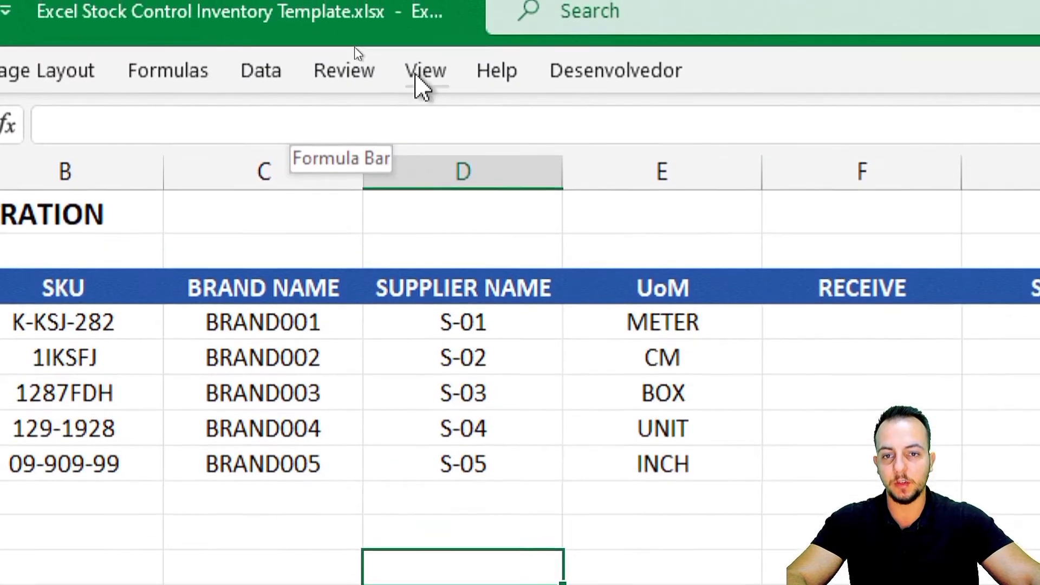
{"action": "left_click", "coordinate": [357, 48]}
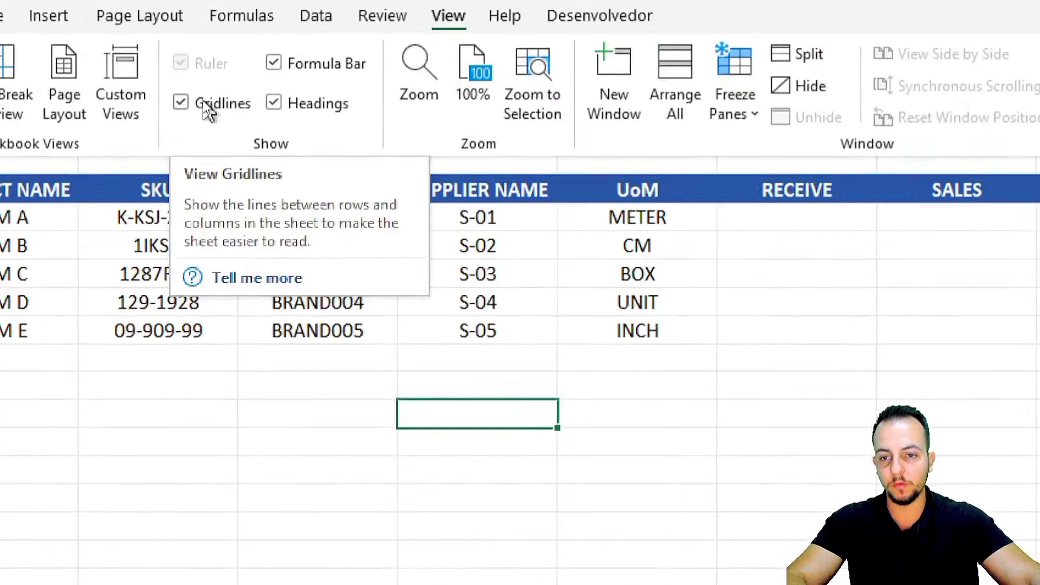
{"action": "left_click", "coordinate": [203, 104]}
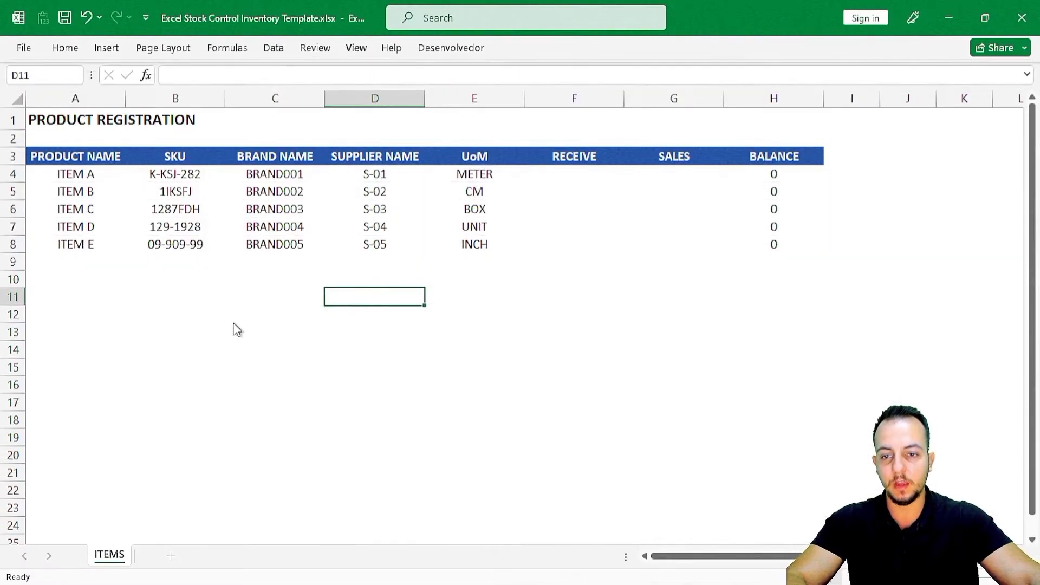
{"action": "left_click", "coordinate": [276, 330]}
{"action": "left_click_drag", "start_coordinate": [343, 299], "coordinate": [347, 411]}
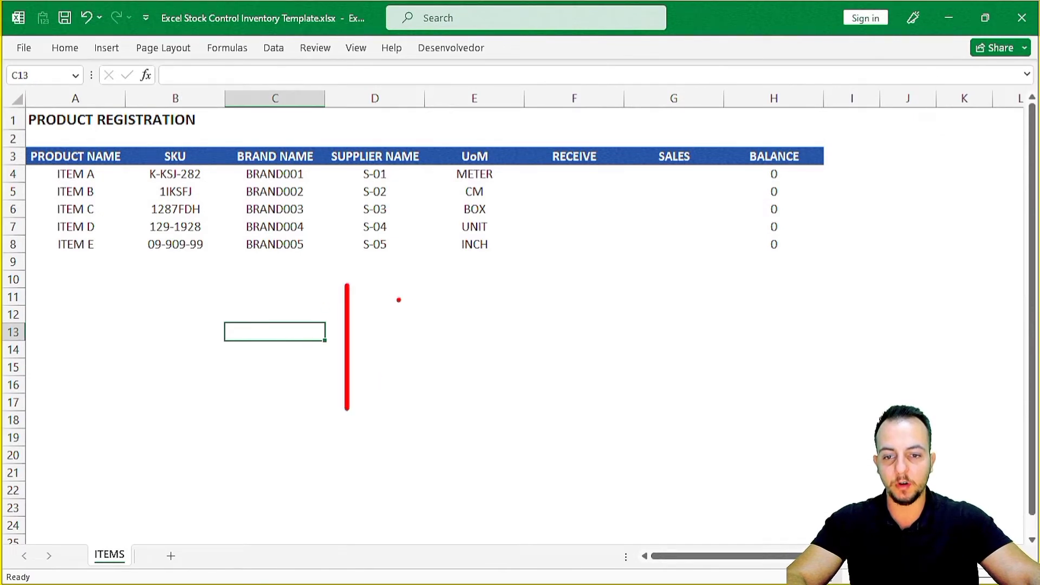
{"action": "left_click_drag", "start_coordinate": [400, 286], "coordinate": [400, 416]}
{"action": "left_click_drag", "start_coordinate": [285, 370], "coordinate": [487, 370]}
{"action": "left_click_drag", "start_coordinate": [307, 327], "coordinate": [464, 327]}
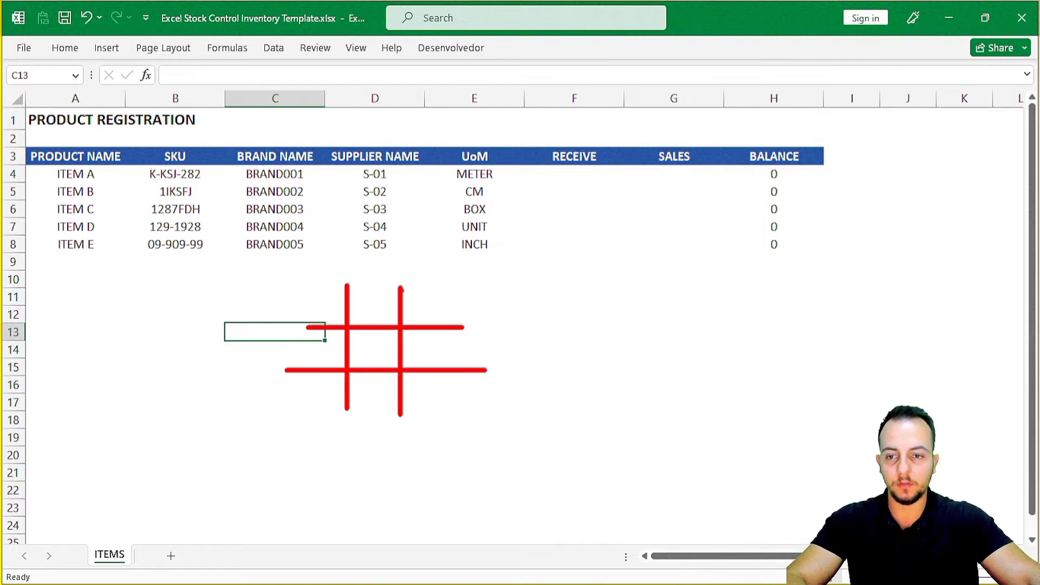
{"action": "key", "text": "Escape"}
{"action": "left_click", "coordinate": [102, 180]}
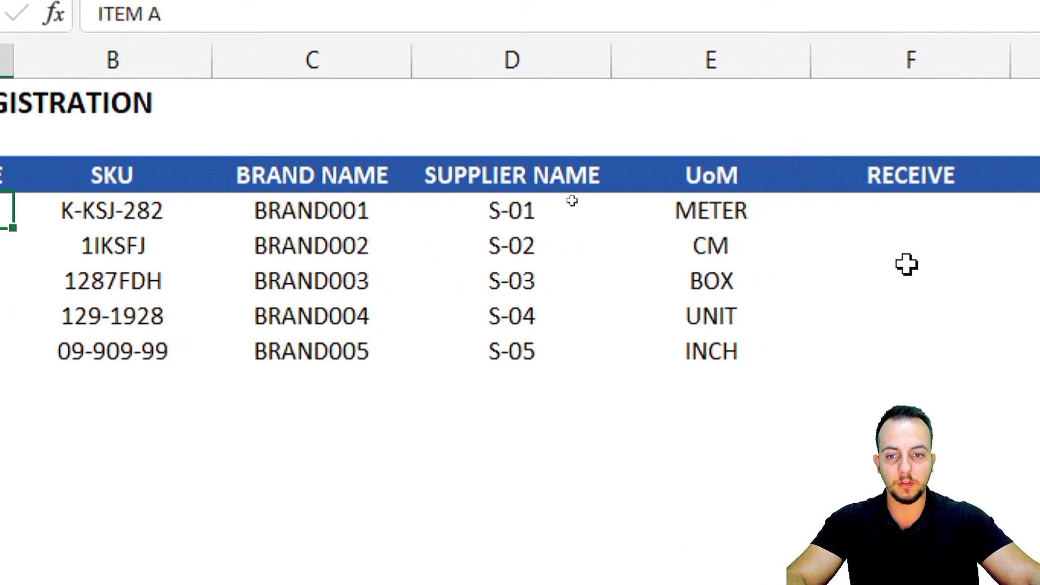
{"action": "left_click", "coordinate": [960, 70]}
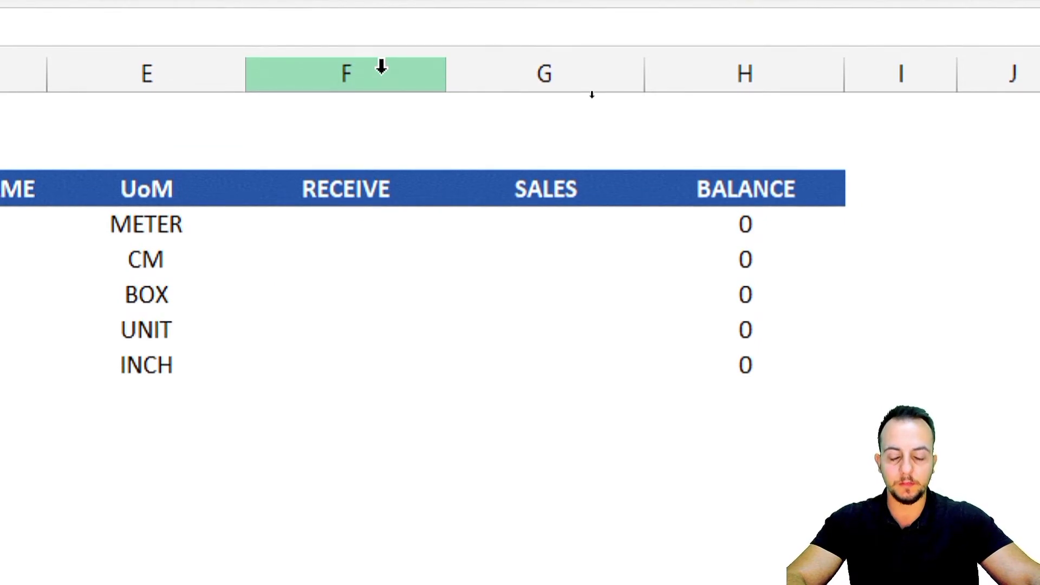
{"action": "left_click", "coordinate": [381, 66]}
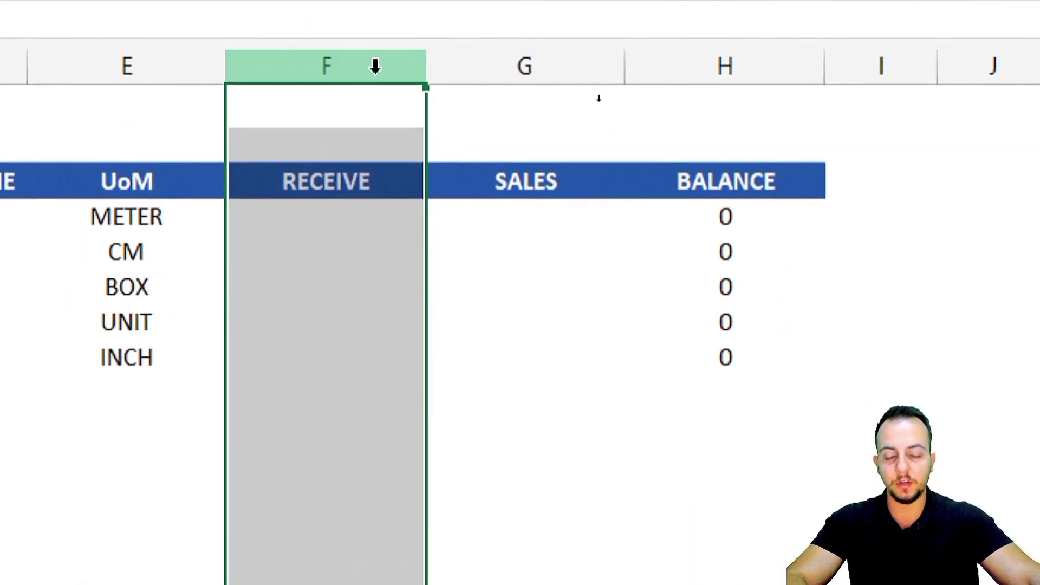
{"action": "left_click", "coordinate": [525, 65]}
{"action": "left_click", "coordinate": [296, 211]}
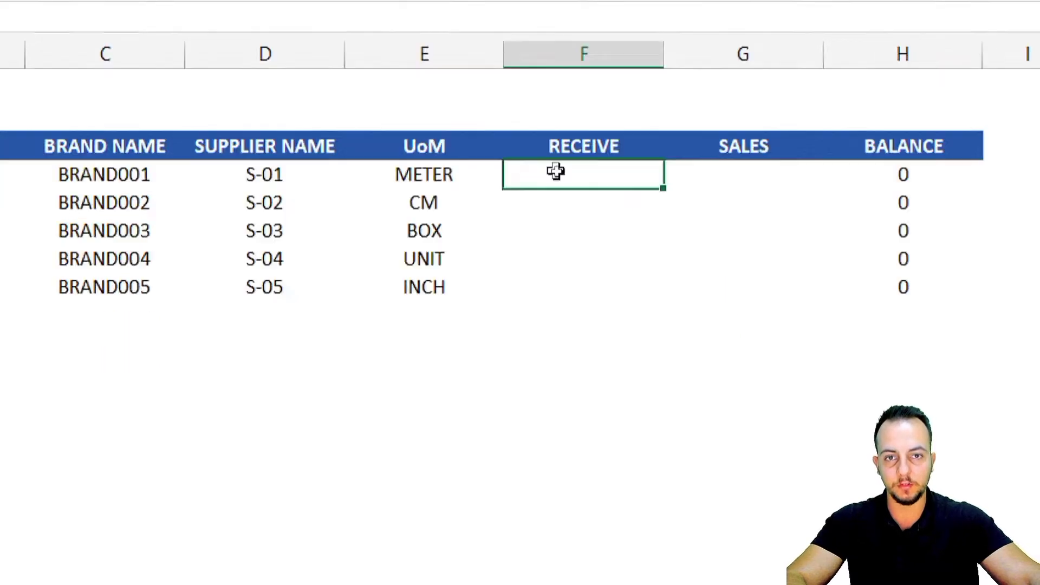
{"action": "key", "text": "Home"}
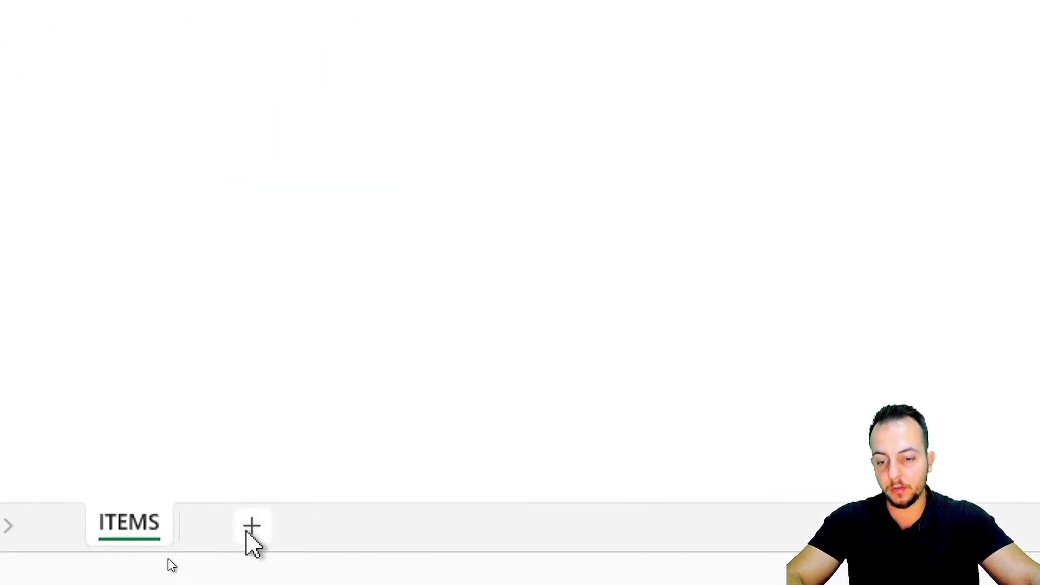
Step: Add a new worksheet after ITEMS and name it RECEIVE
{"action": "left_click", "coordinate": [170, 556]}
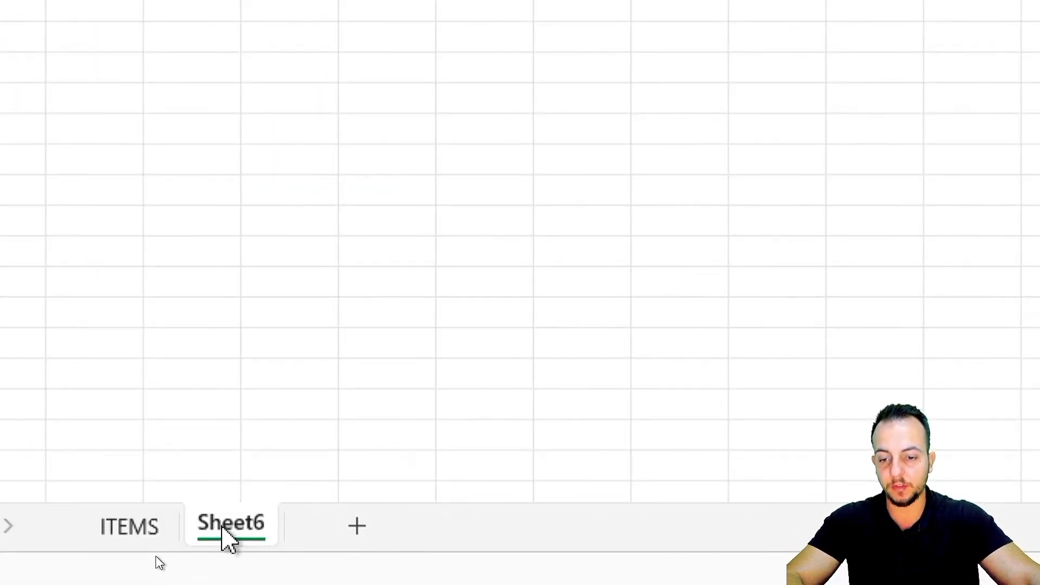
{"action": "right_click", "coordinate": [224, 533]}
{"action": "left_click", "coordinate": [364, 195]}
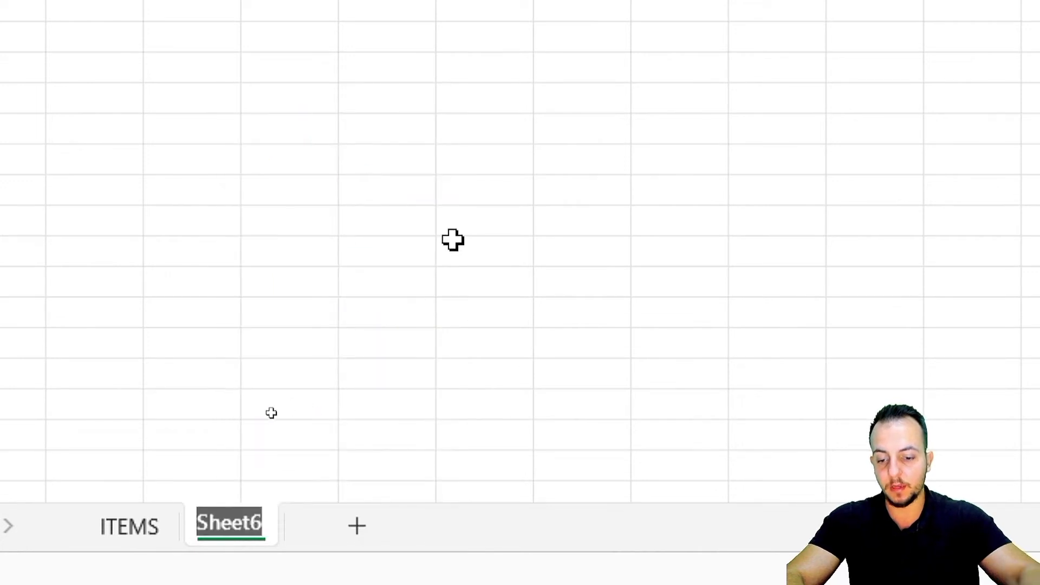
{"action": "type", "text": "RECEIVE"}
{"action": "key", "text": "Return"}
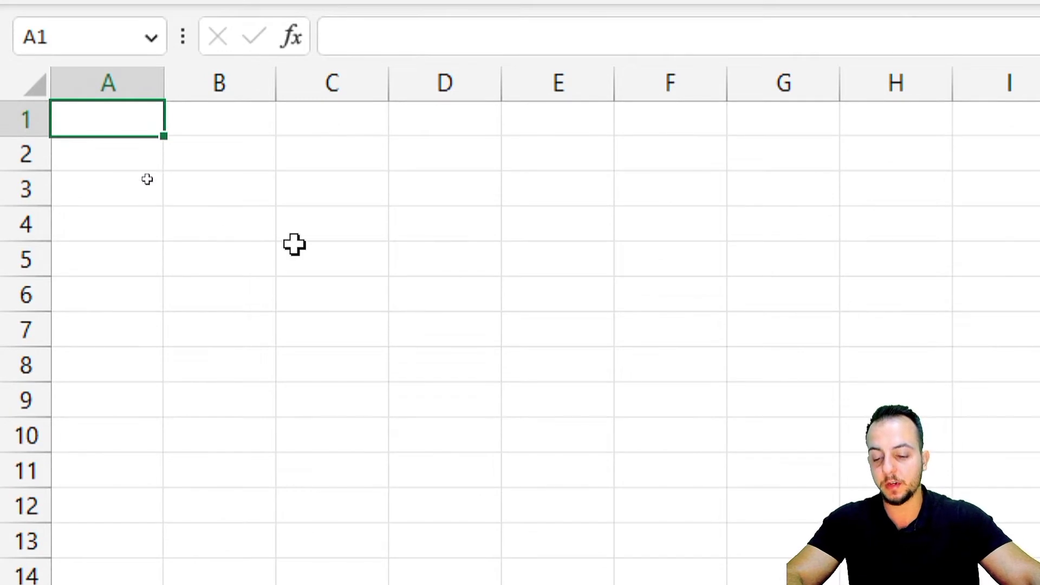
Step: Enter the title RECEIVE in cell A1, make it bold and increase its font size by two steps
{"action": "type", "text": "RECEIVE"}
{"action": "key", "text": "Return"}
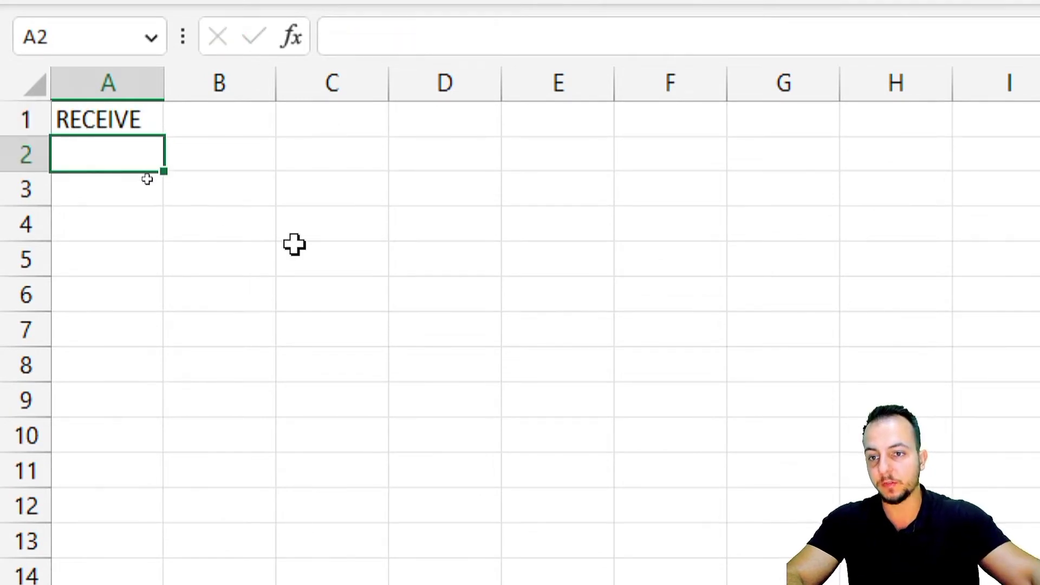
{"action": "left_click", "coordinate": [123, 124]}
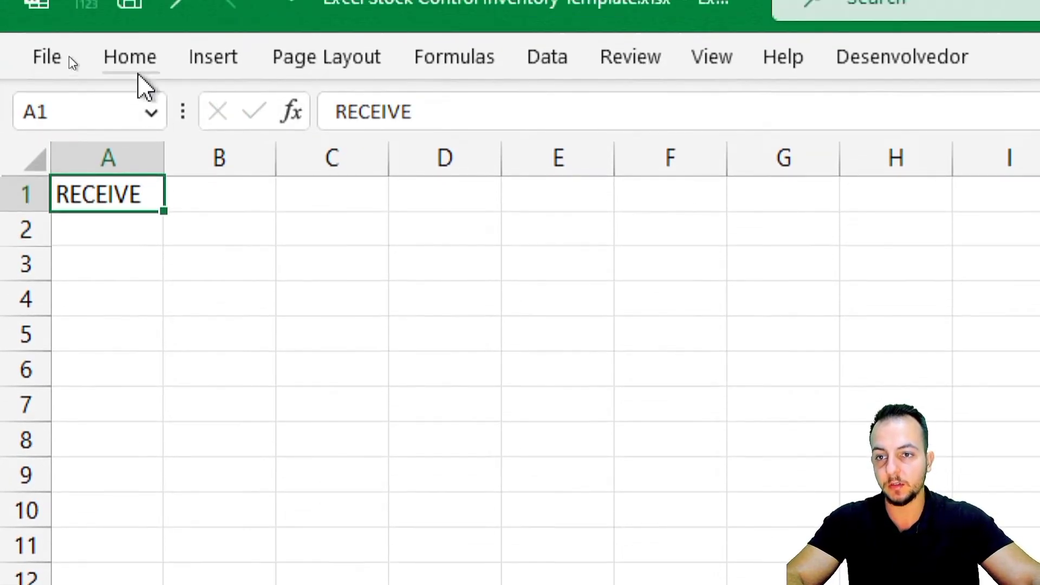
{"action": "left_click", "coordinate": [142, 48]}
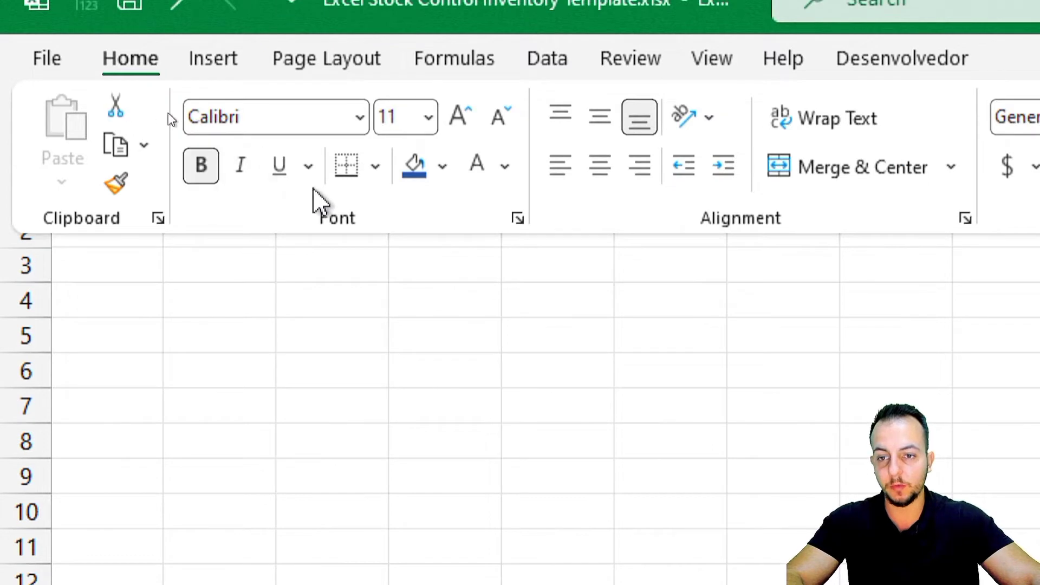
{"action": "left_click", "coordinate": [460, 115]}
{"action": "left_click", "coordinate": [459, 115]}
{"action": "left_click", "coordinate": [141, 282]}
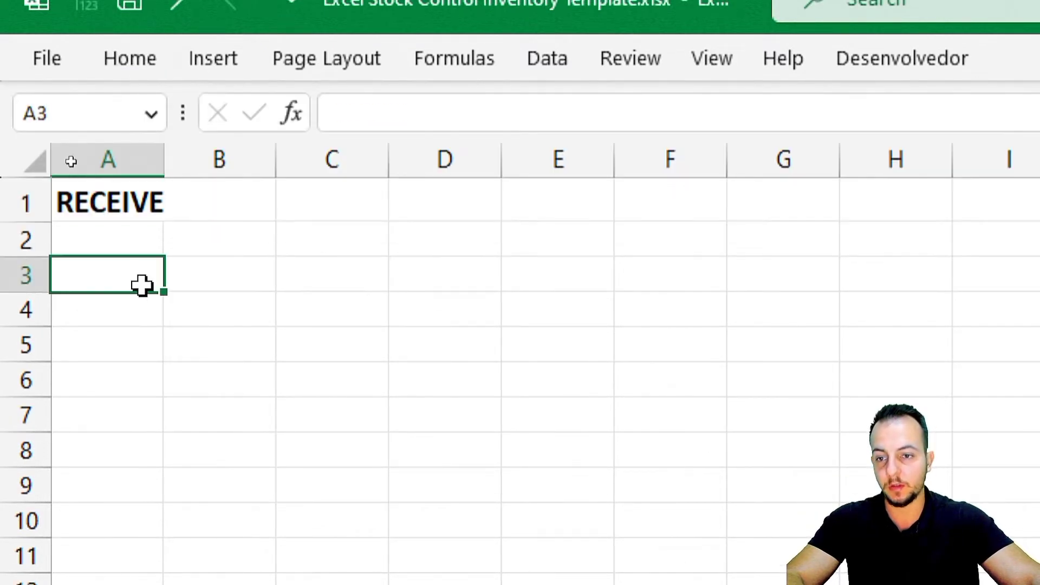
{"action": "left_click", "coordinate": [7, 277]}
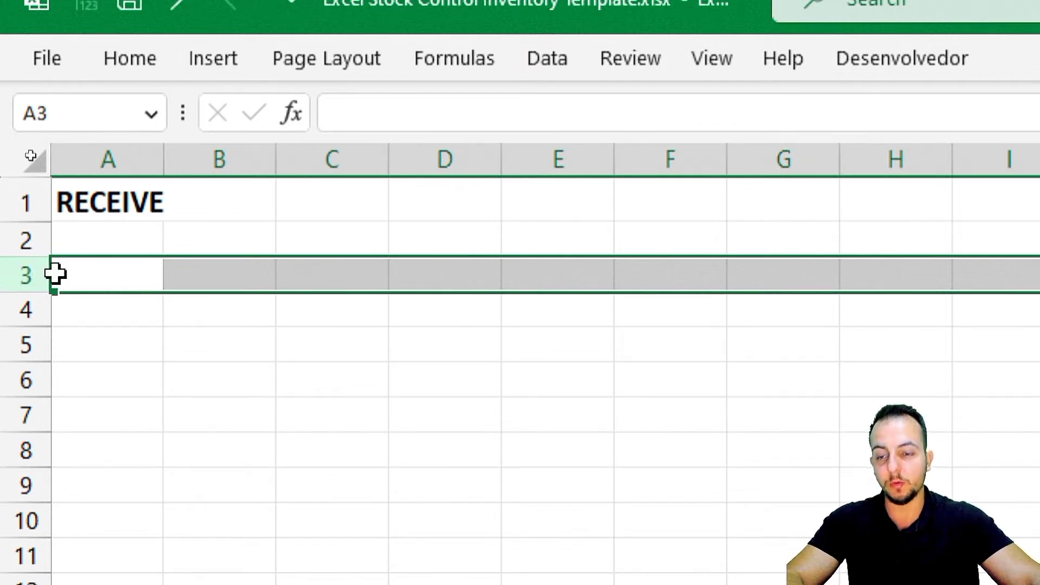
{"action": "left_click", "coordinate": [108, 269]}
{"action": "left_click", "coordinate": [136, 163]}
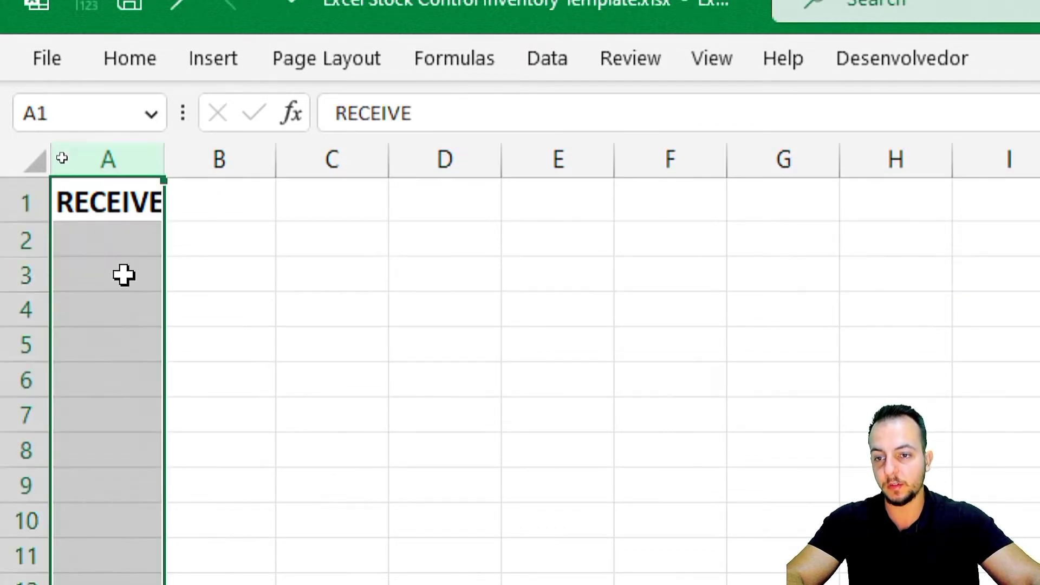
{"action": "left_click", "coordinate": [123, 274]}
{"action": "left_click", "coordinate": [332, 160]}
Step: Enter the column headers DATE in cell A3 and PRODUCT NAME in cell B3
{"action": "left_click", "coordinate": [109, 276]}
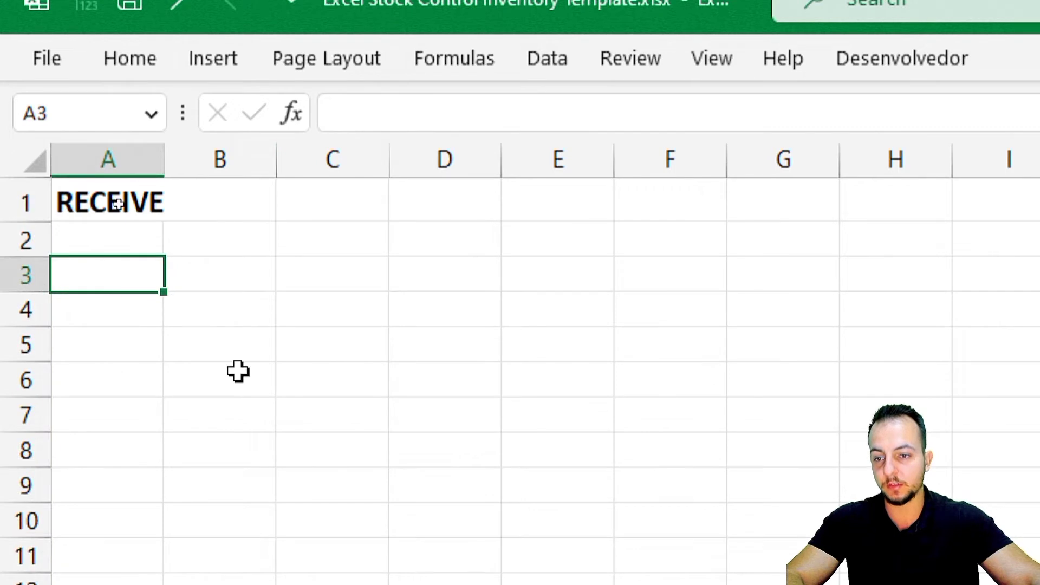
{"action": "type", "text": "DATE"}
{"action": "key", "text": "Tab"}
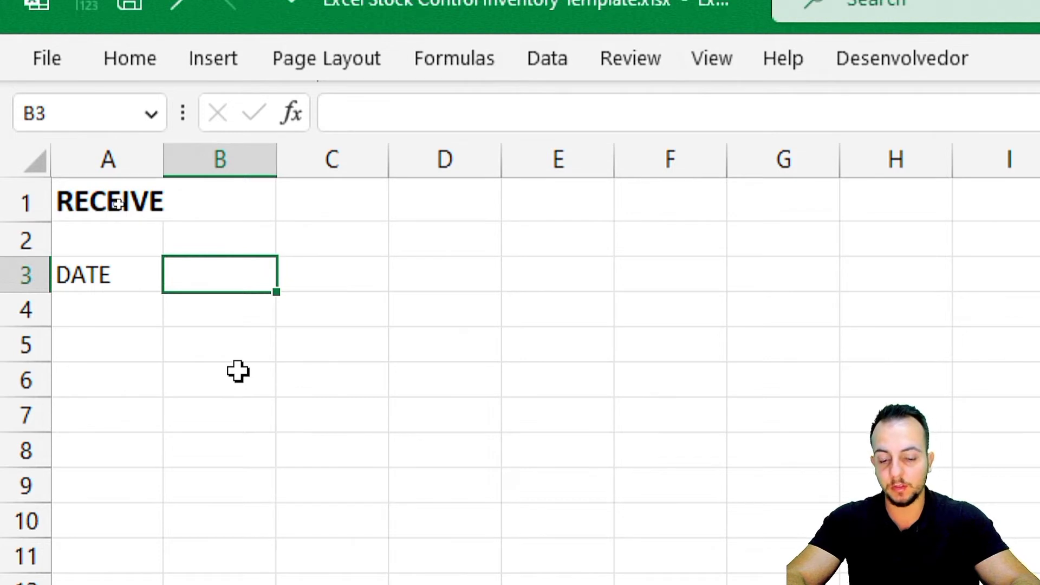
{"action": "type", "text": "PRODUCT NAME"}
{"action": "key", "text": "Return"}
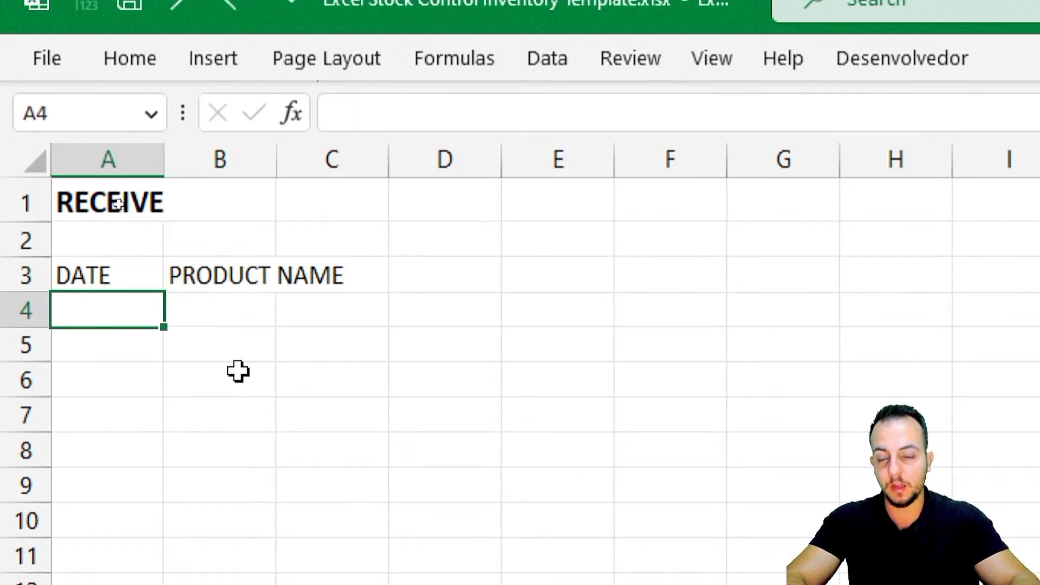
{"action": "left_click", "coordinate": [253, 271]}
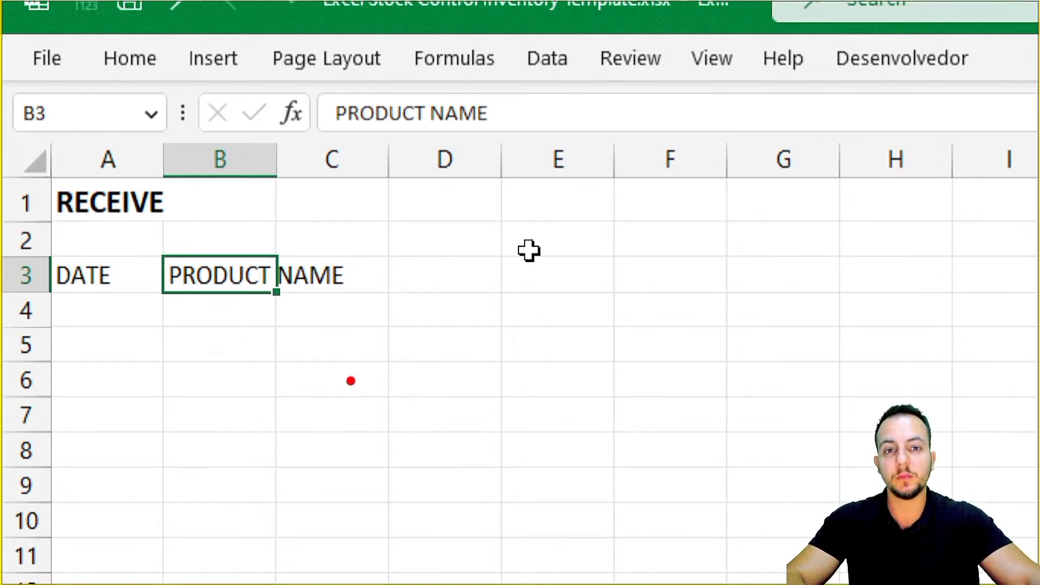
{"action": "left_click_drag", "start_coordinate": [197, 317], "coordinate": [308, 318]}
{"action": "left_click_drag", "start_coordinate": [215, 346], "coordinate": [281, 347]}
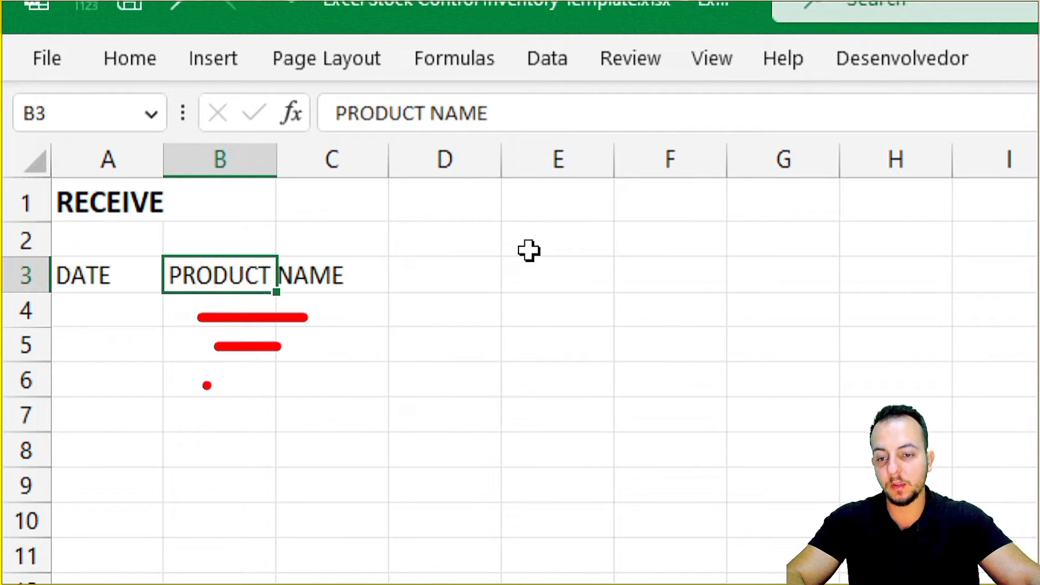
{"action": "left_click_drag", "start_coordinate": [204, 384], "coordinate": [279, 385]}
{"action": "left_click_drag", "start_coordinate": [196, 411], "coordinate": [280, 411]}
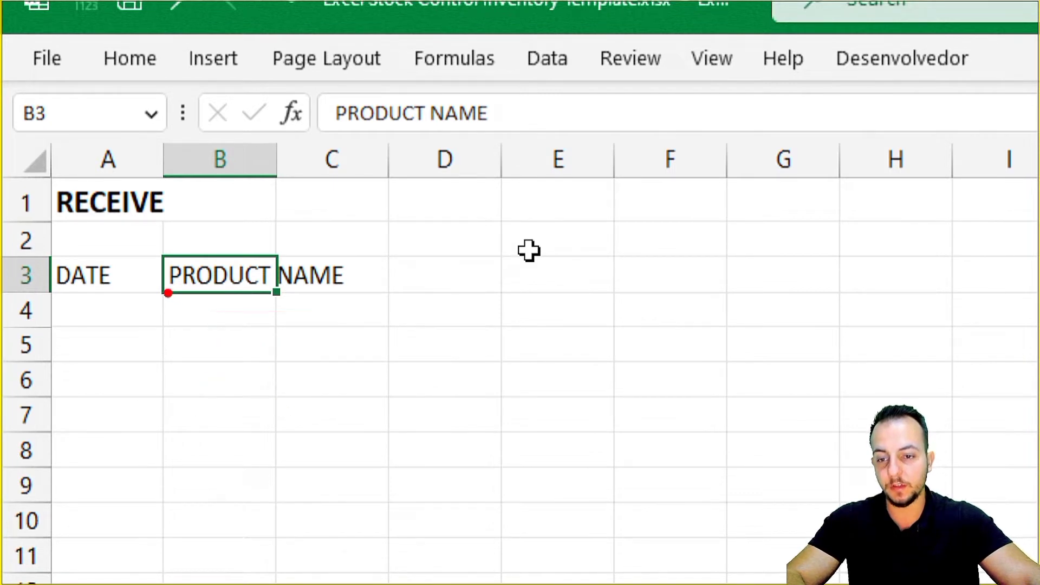
{"action": "mouse_move", "coordinate": [165, 291]}
{"action": "left_mouse_down"}
{"action": "mouse_move", "coordinate": [283, 333]}
{"action": "mouse_move", "coordinate": [279, 310]}
{"action": "left_mouse_up"}
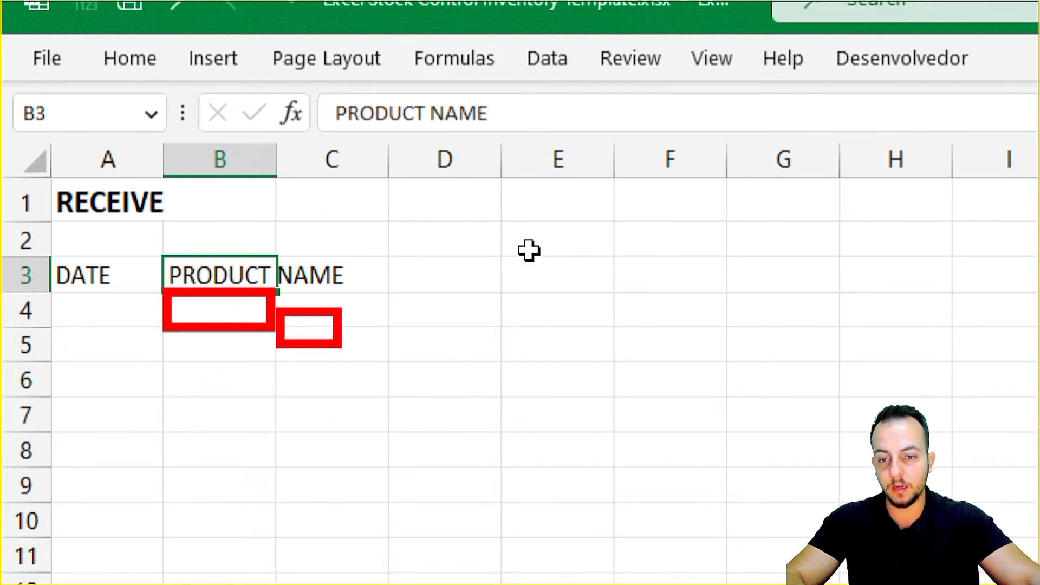
{"action": "mouse_move", "coordinate": [229, 349]}
{"action": "left_mouse_down"}
{"action": "mouse_move", "coordinate": [520, 475]}
{"action": "mouse_move", "coordinate": [536, 497]}
{"action": "left_mouse_up"}
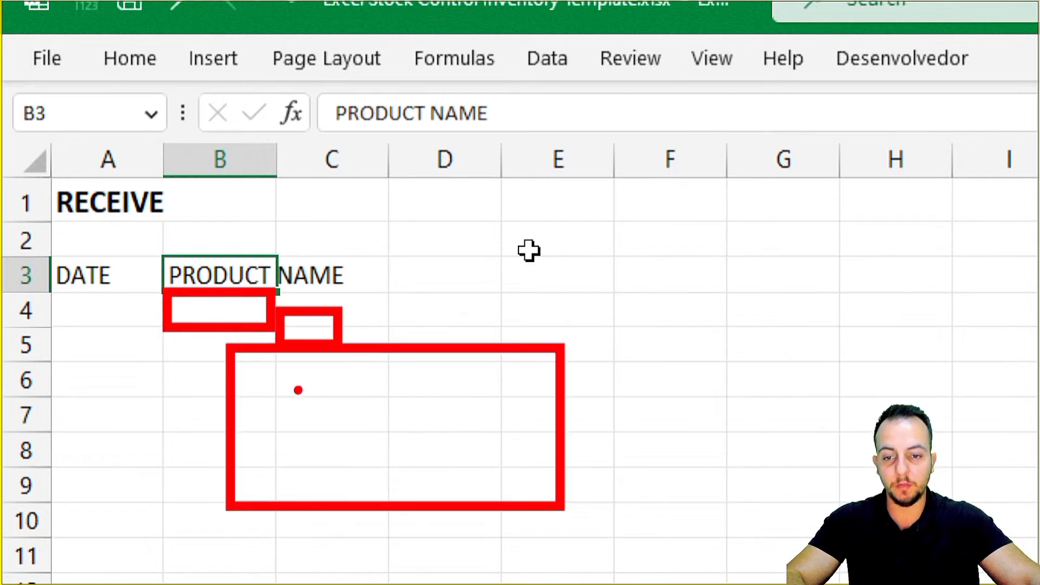
{"action": "left_click_drag", "start_coordinate": [271, 382], "coordinate": [435, 381]}
{"action": "left_click_drag", "start_coordinate": [259, 417], "coordinate": [419, 416]}
{"action": "left_click_drag", "start_coordinate": [274, 451], "coordinate": [418, 451]}
{"action": "left_click_drag", "start_coordinate": [281, 487], "coordinate": [404, 487]}
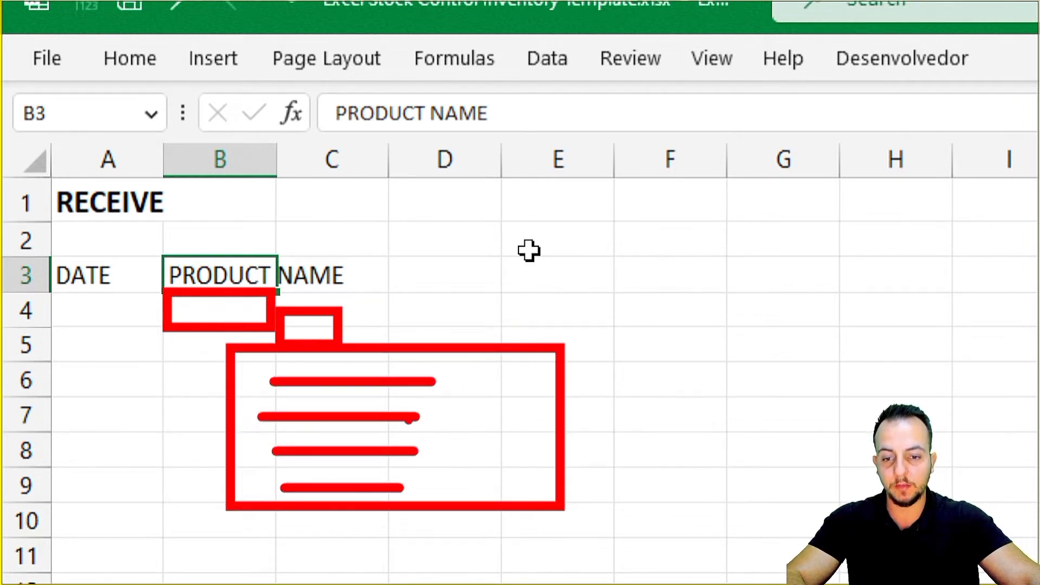
{"action": "left_click_drag", "start_coordinate": [546, 304], "coordinate": [460, 368]}
{"action": "left_click_drag", "start_coordinate": [582, 353], "coordinate": [472, 414]}
{"action": "left_click_drag", "start_coordinate": [580, 418], "coordinate": [476, 447]}
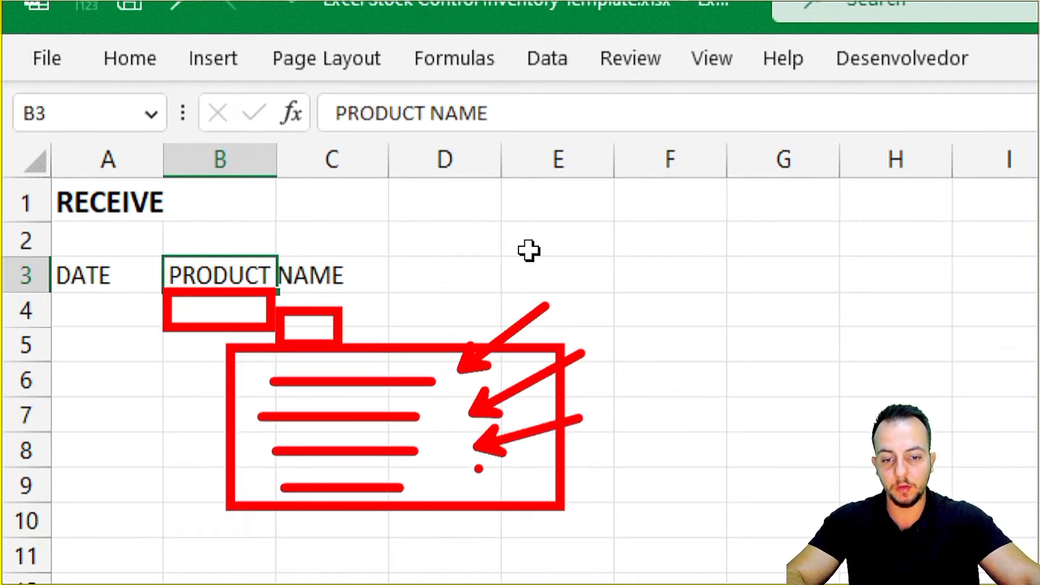
{"action": "left_click_drag", "start_coordinate": [556, 469], "coordinate": [469, 477]}
{"action": "key", "text": "Escape"}
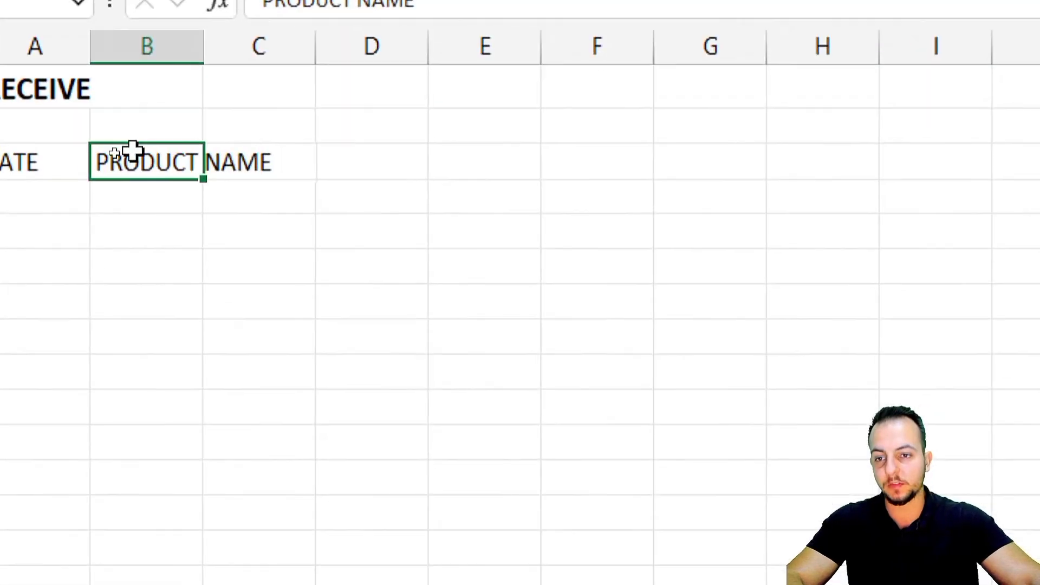
Step: Enter the column headers SKU in cell C3 and BRAND NAME in cell D3
{"action": "left_click", "coordinate": [313, 277]}
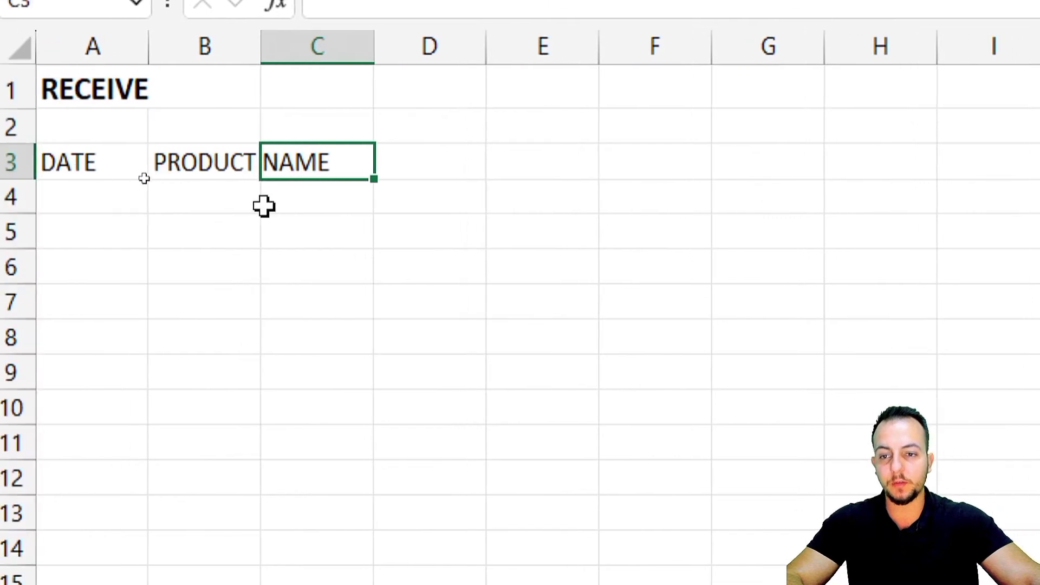
{"action": "type", "text": "SKU"}
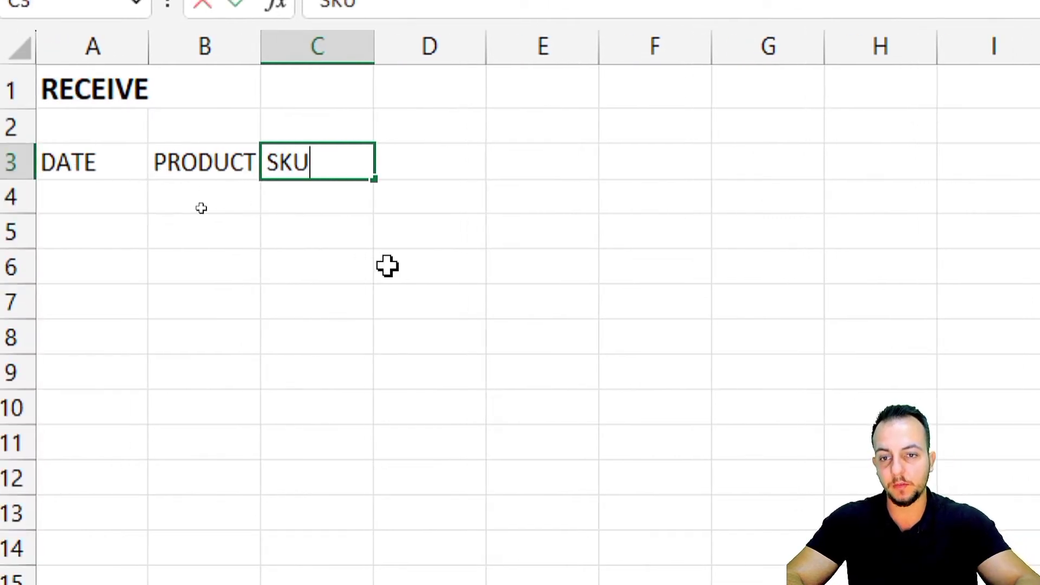
{"action": "key", "text": "Tab"}
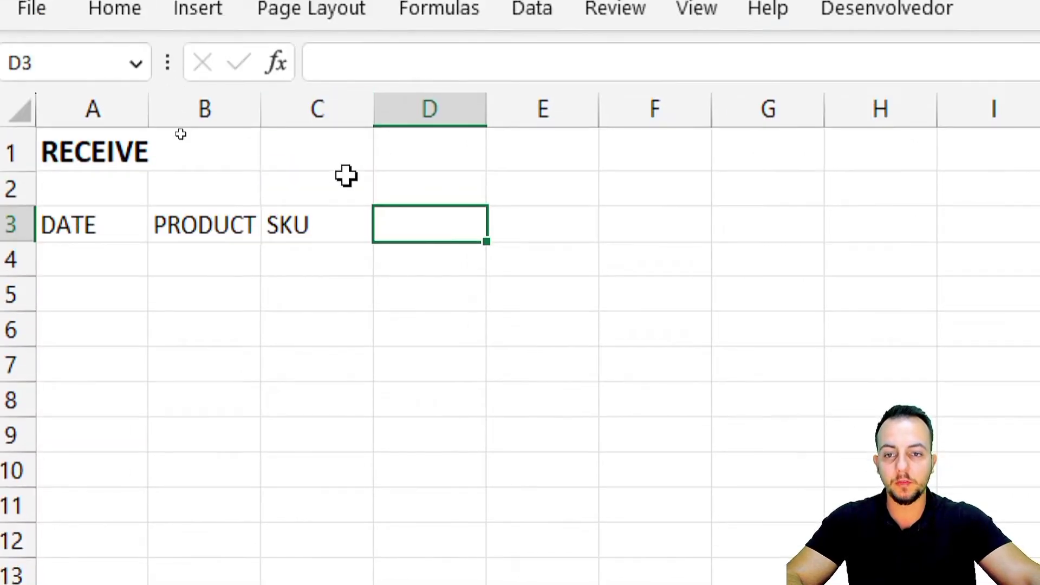
{"action": "type", "text": "BRAND N"}
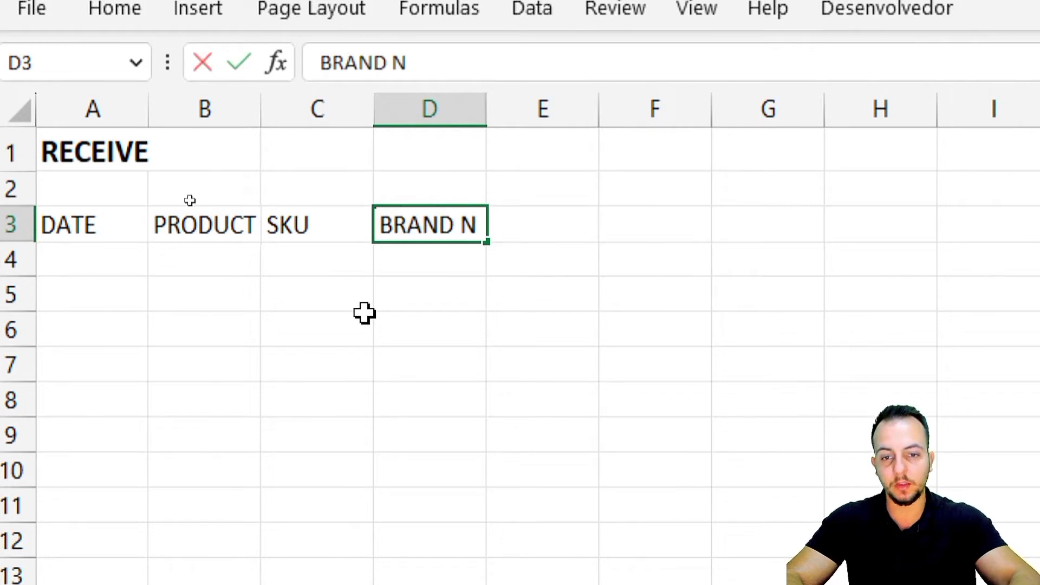
{"action": "type", "text": "AME"}
{"action": "key", "text": "Return"}
{"action": "left_click", "coordinate": [353, 112]}
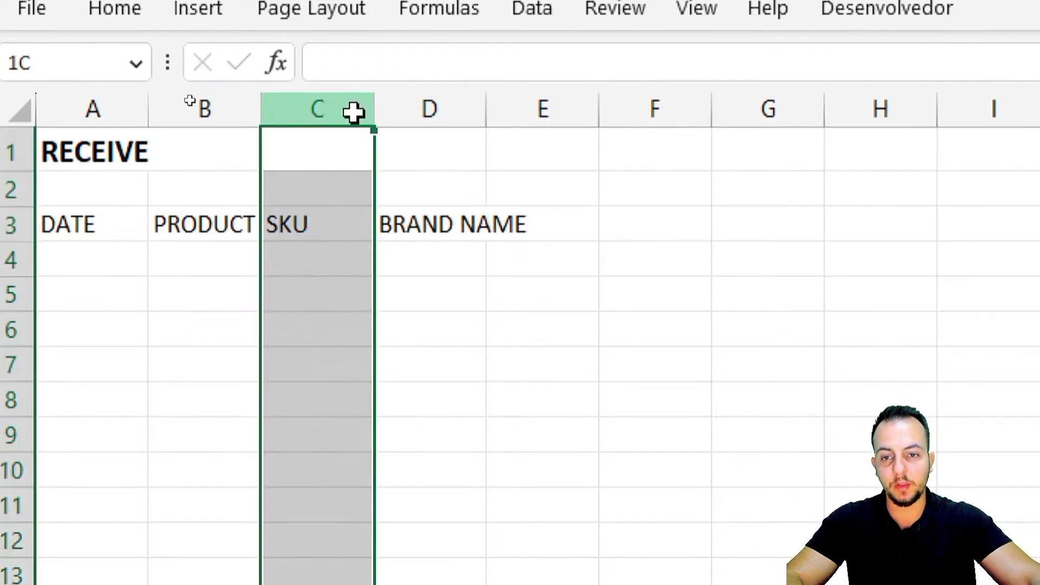
{"action": "left_click_drag", "start_coordinate": [353, 112], "coordinate": [407, 113]}
{"action": "left_click_drag", "start_coordinate": [344, 257], "coordinate": [450, 303]}
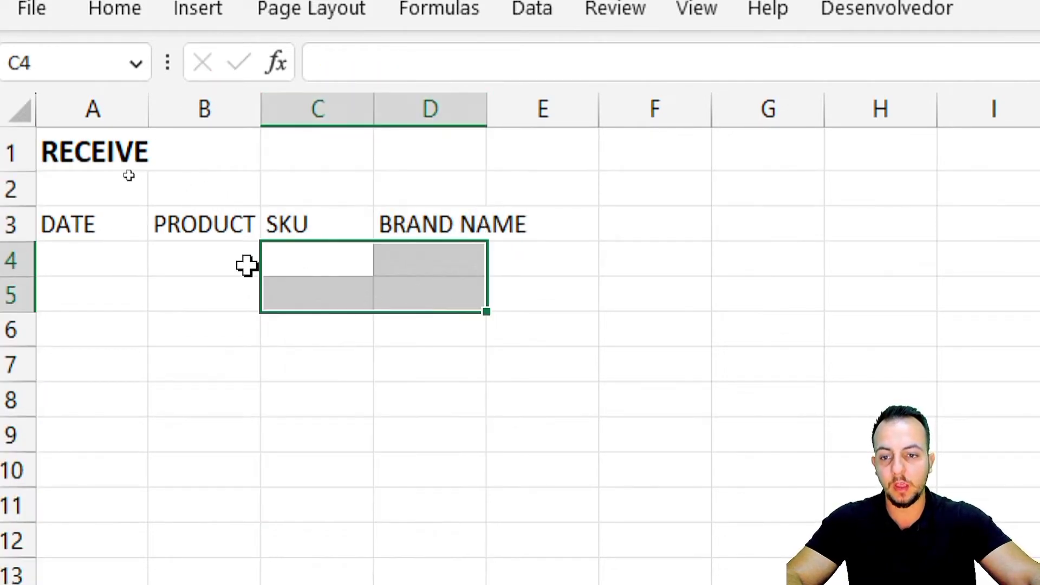
{"action": "left_click", "coordinate": [247, 265]}
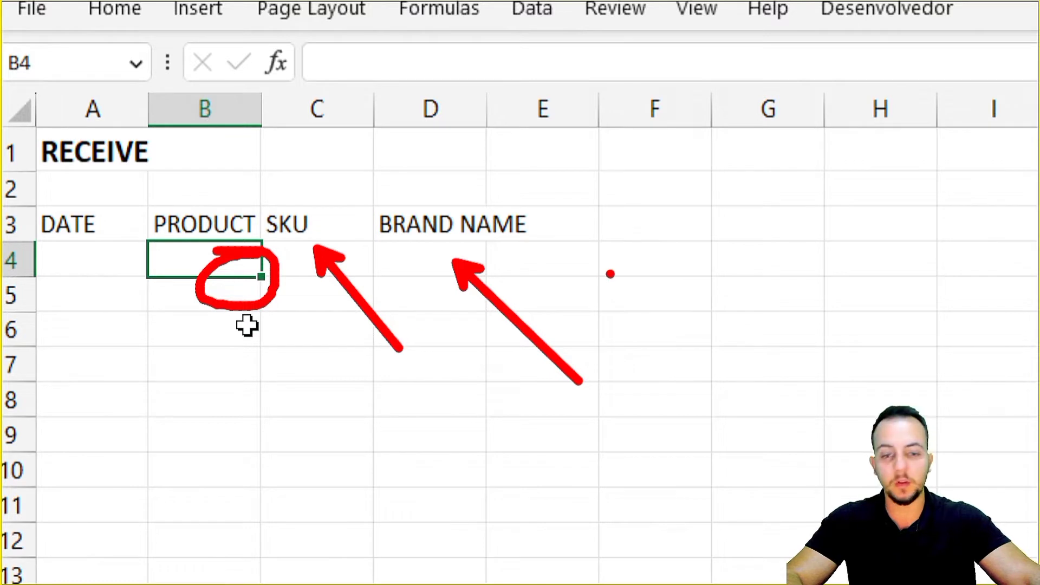
{"action": "key", "text": "Escape"}
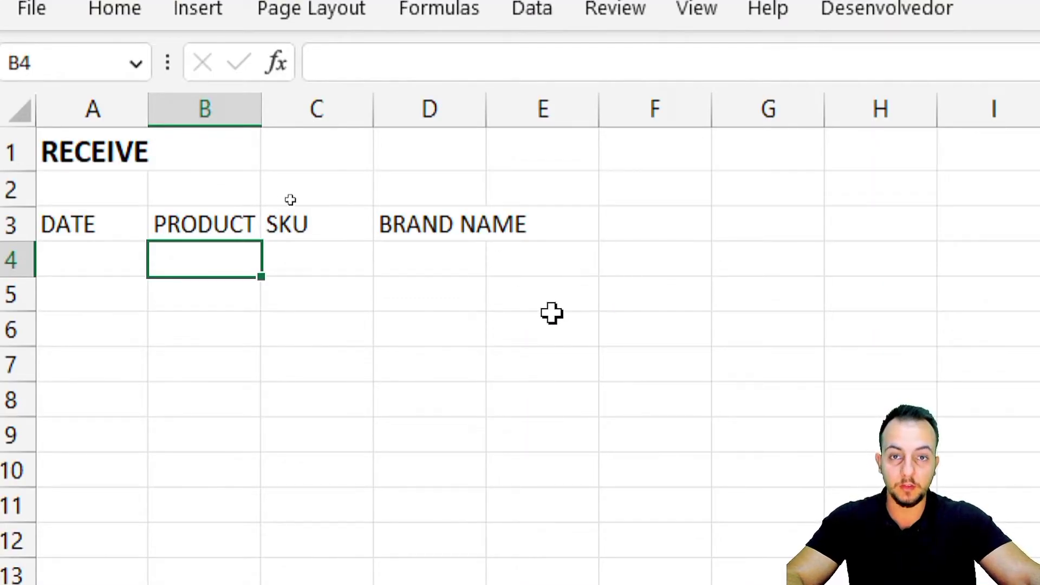
Step: Enter the column headers QTY in cell E3 and UoM in cell F3
{"action": "left_click", "coordinate": [542, 227]}
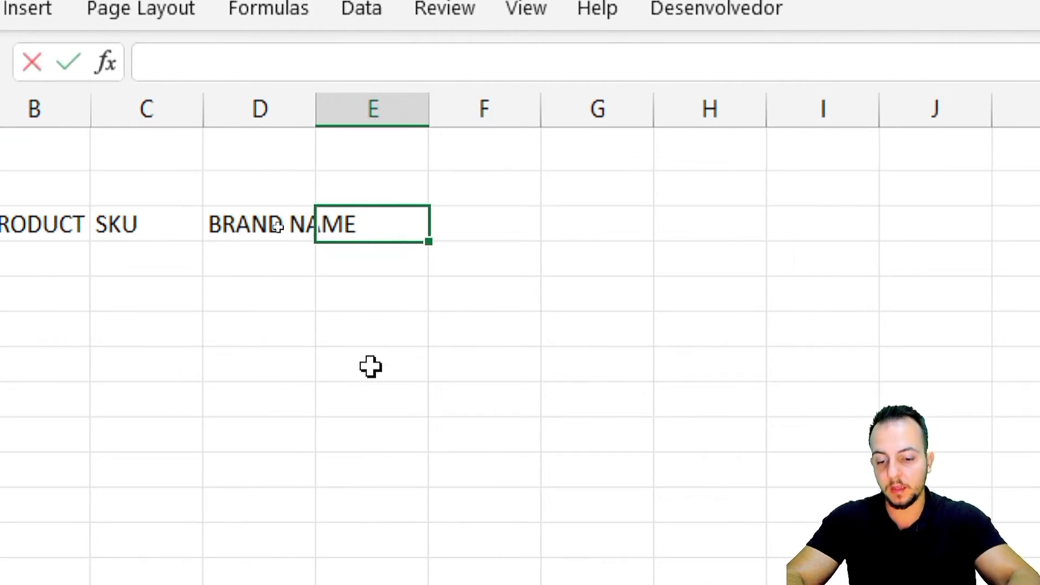
{"action": "type", "text": "QTY"}
{"action": "key", "text": "Tab"}
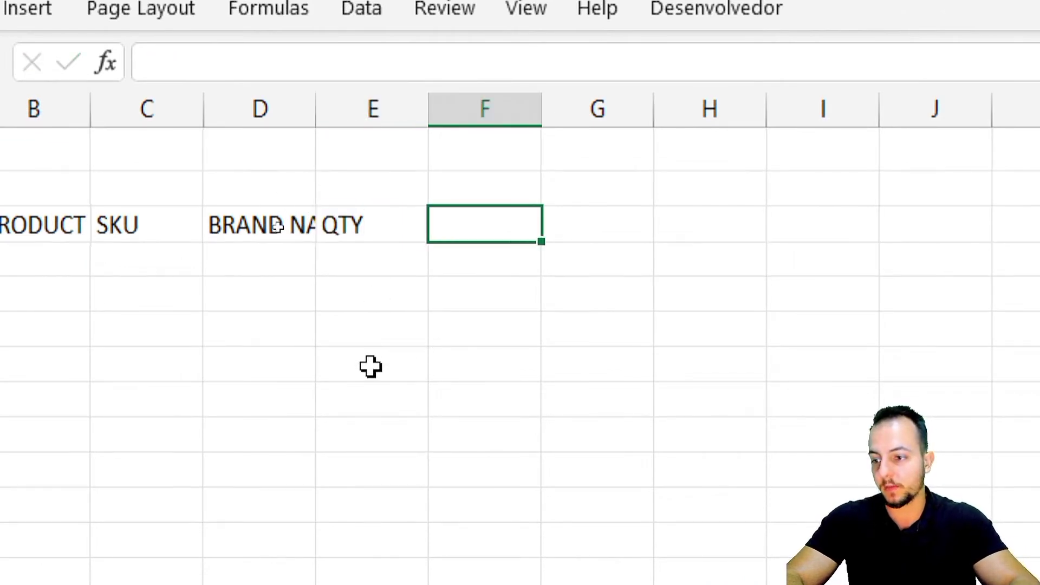
{"action": "type", "text": "UoM"}
{"action": "key", "text": "Tab"}
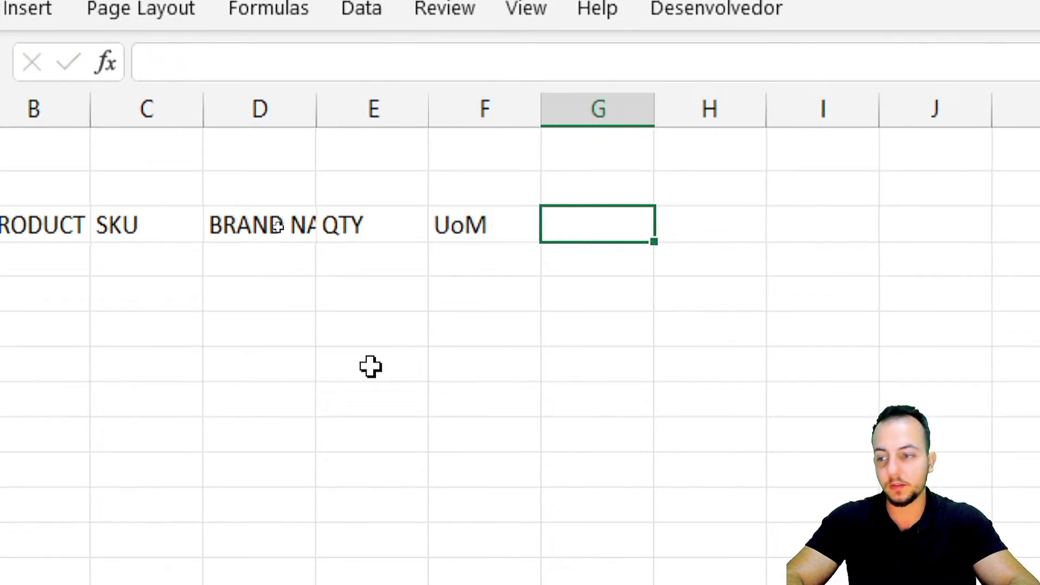
Step: Enter the column headers UNIT COST in G3, TOTAL COST in H3 and DESCRIPTION in I3
{"action": "type", "text": "UNIT"}
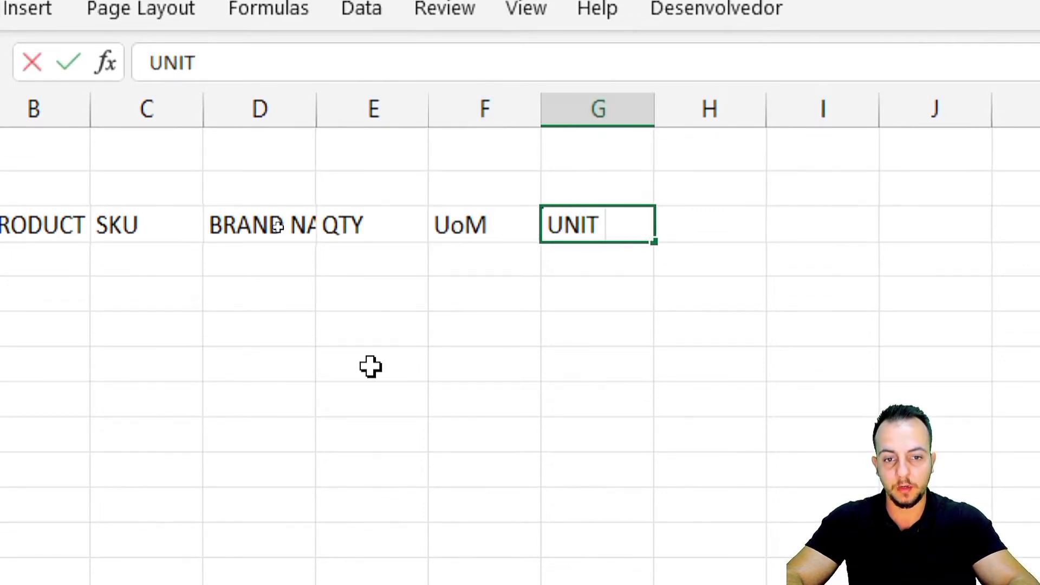
{"action": "type", "text": " CUOST"}
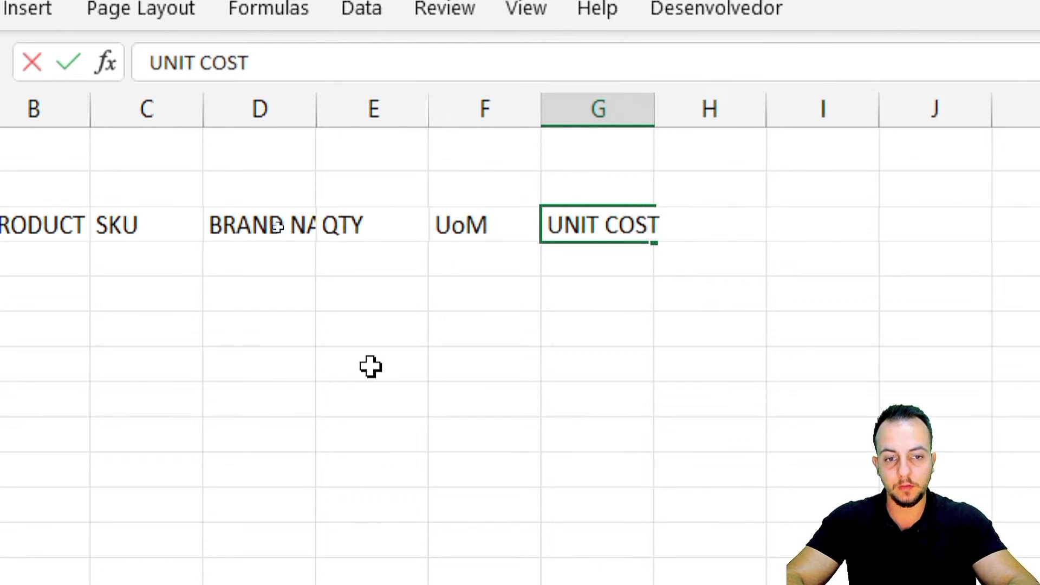
{"action": "key", "text": "Tab"}
{"action": "type", "text": "TOTAL COST"}
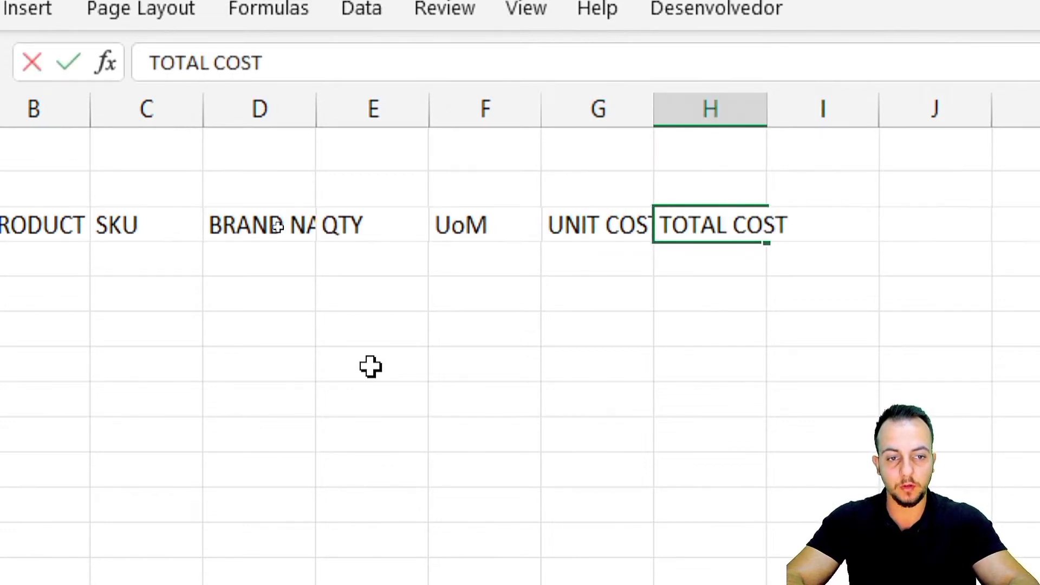
{"action": "key", "text": "Tab"}
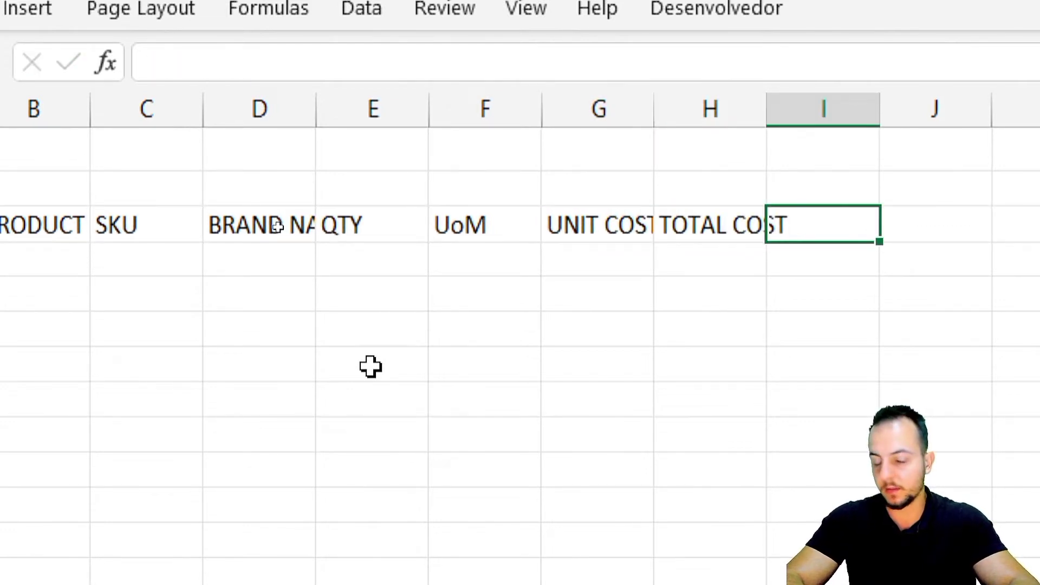
{"action": "type", "text": "DESCRIPTION"}
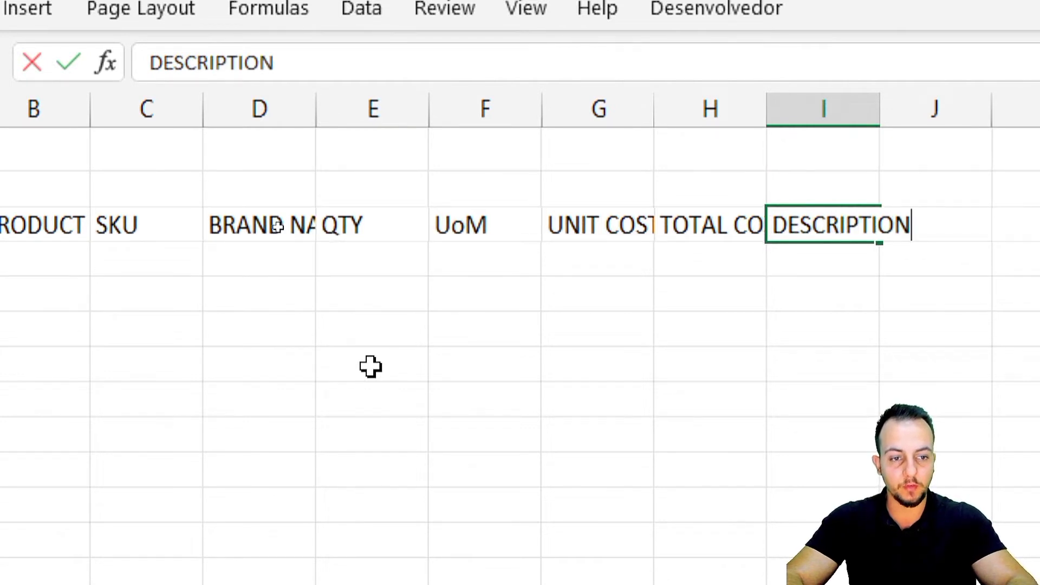
{"action": "key", "text": "Return"}
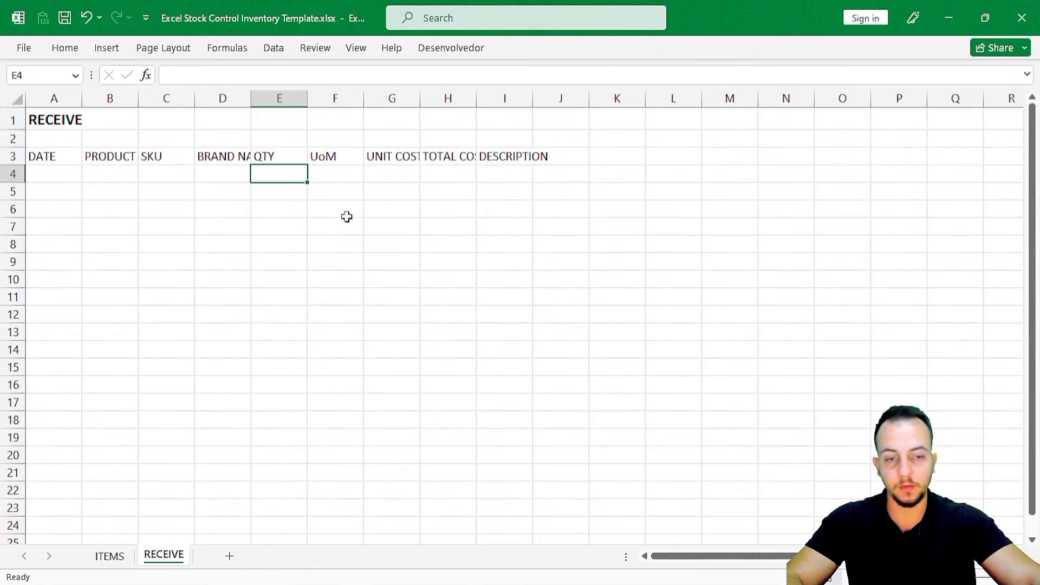
Step: Widen columns A to I equally so that every header in row 3 fits with some spare room
{"action": "left_click_drag", "start_coordinate": [53, 99], "coordinate": [523, 111]}
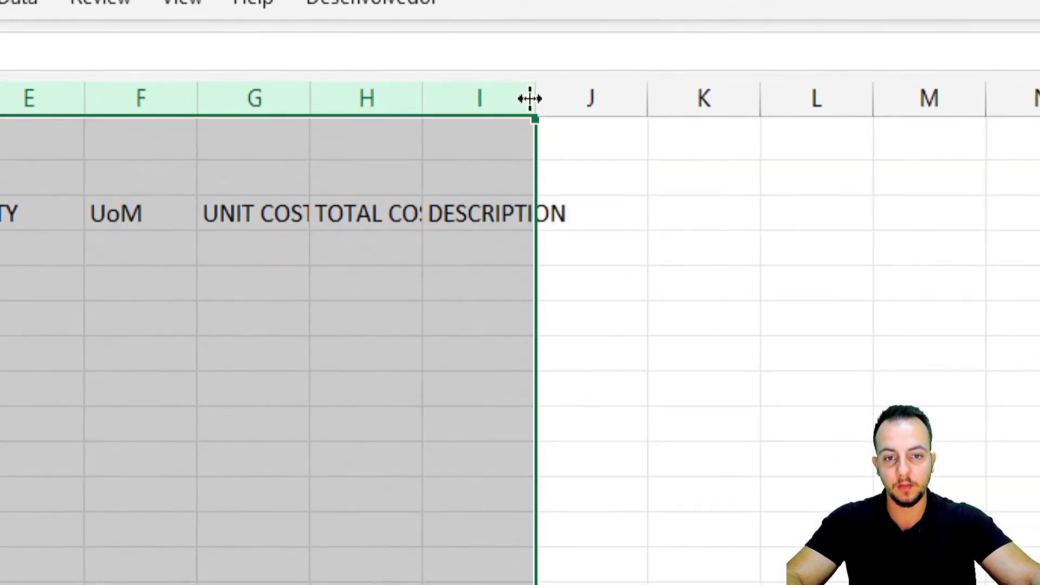
{"action": "left_click_drag", "start_coordinate": [535, 90], "coordinate": [601, 102]}
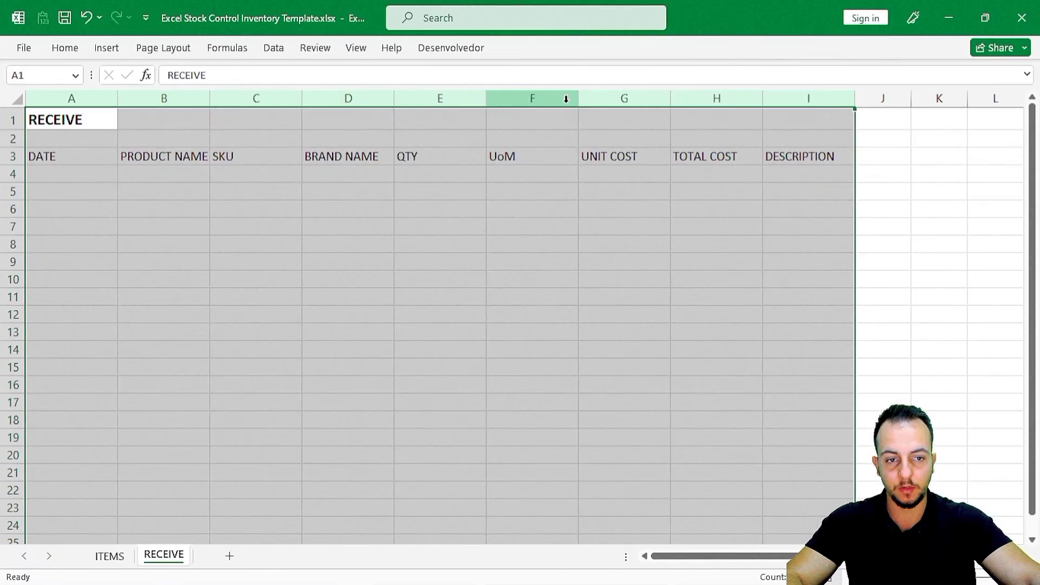
{"action": "left_click_drag", "start_coordinate": [214, 95], "coordinate": [223, 95]}
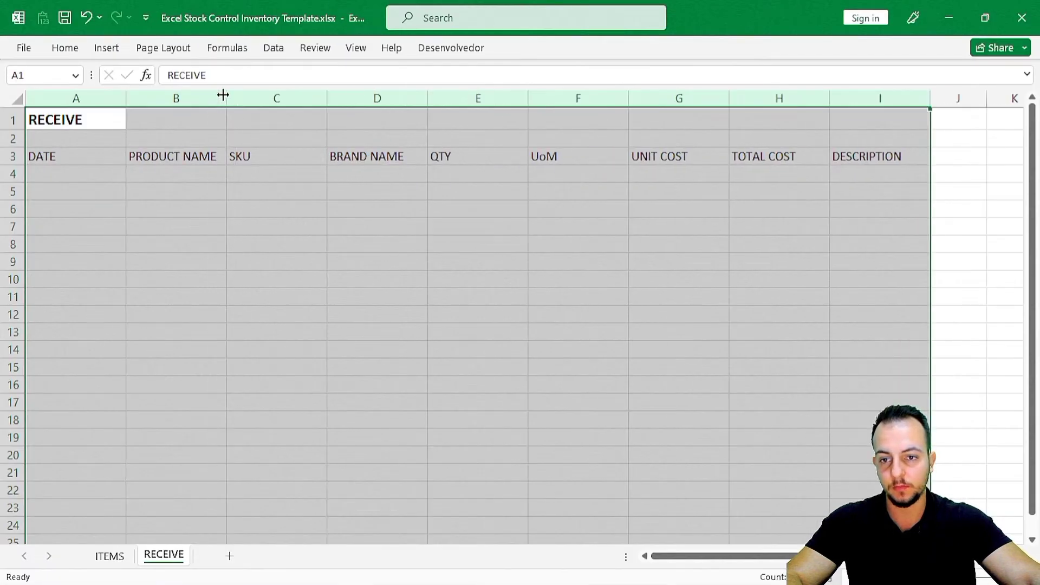
{"action": "left_click", "coordinate": [190, 172]}
Step: Make the headers in A3:I3 bold and centre them horizontally and vertically
{"action": "left_click_drag", "start_coordinate": [97, 158], "coordinate": [867, 156]}
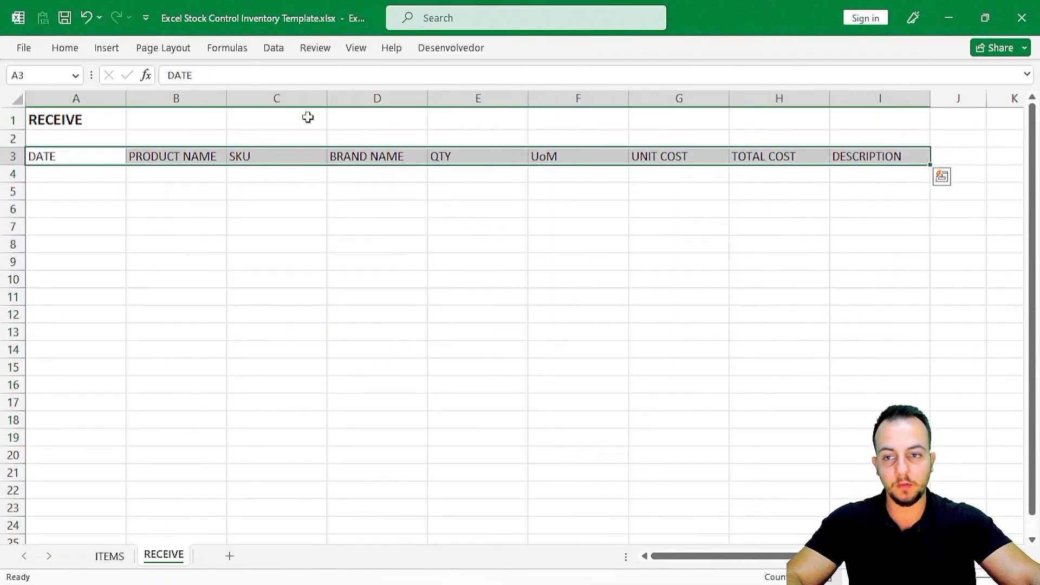
{"action": "left_click", "coordinate": [58, 53]}
{"action": "left_click", "coordinate": [102, 106]}
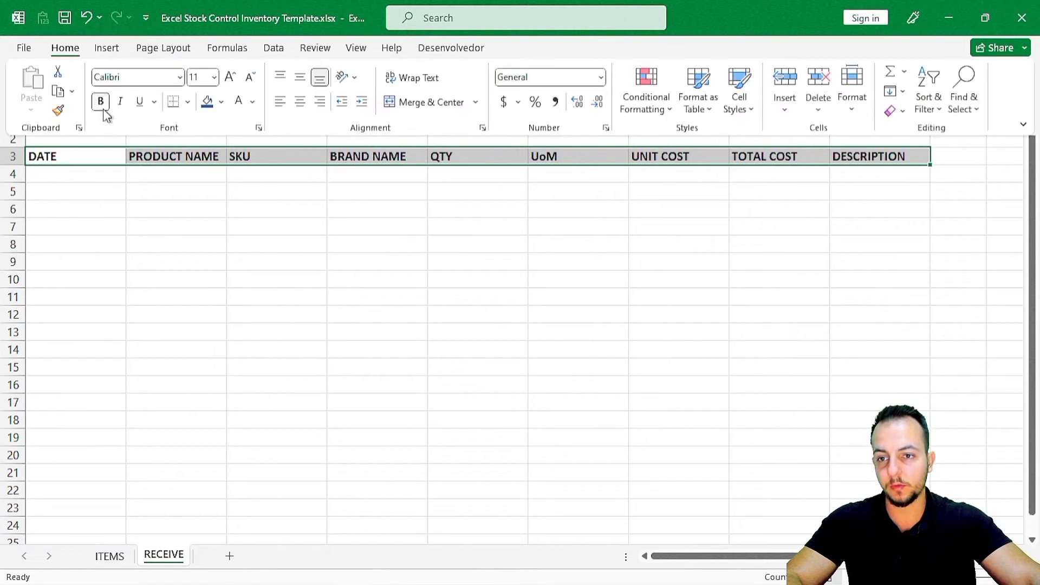
{"action": "left_click", "coordinate": [302, 103]}
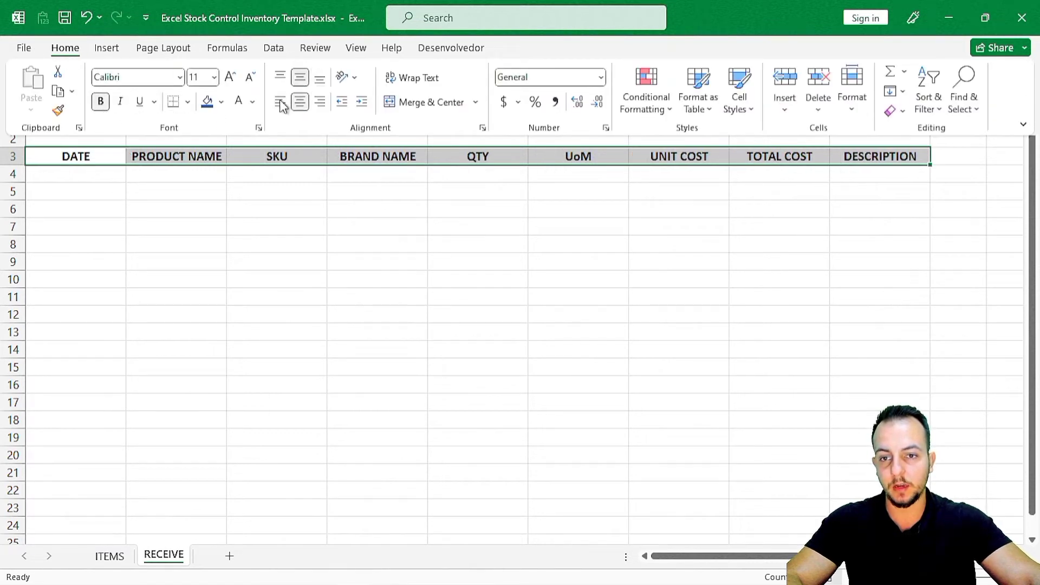
Step: Give the header row A3:I3 a white font and the standard green fill
{"action": "left_click", "coordinate": [242, 107]}
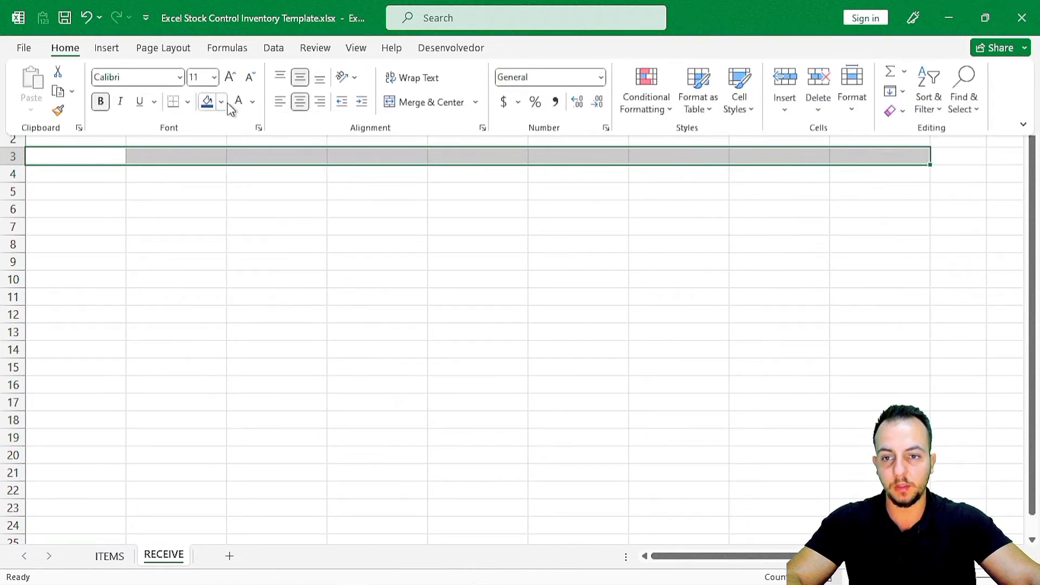
{"action": "left_click", "coordinate": [222, 103]}
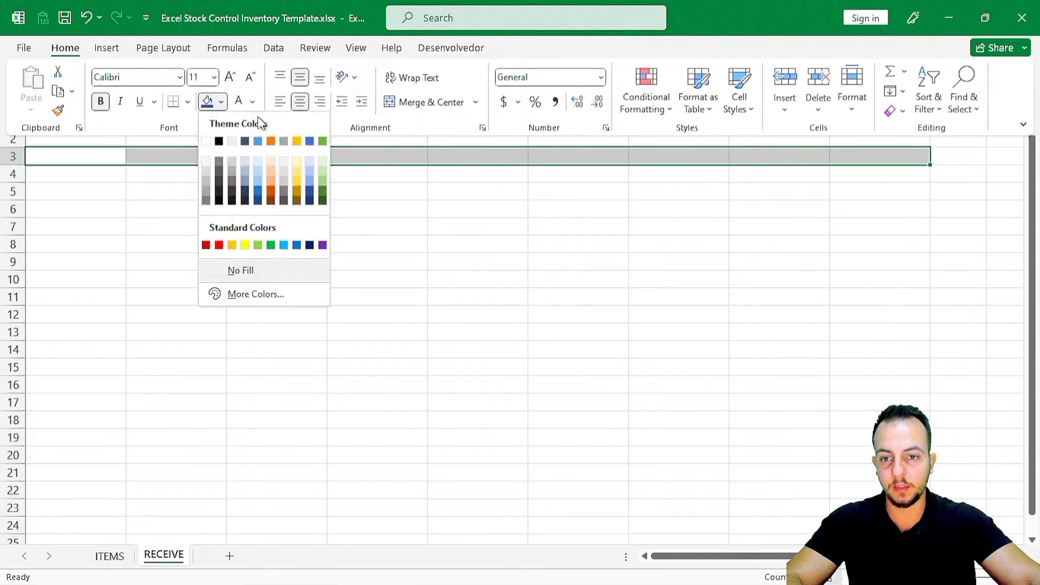
{"action": "left_click", "coordinate": [269, 246]}
Step: Enter the date 01/01/2024 in cell A4 and fill the daily series down to A20
{"action": "left_click", "coordinate": [88, 176]}
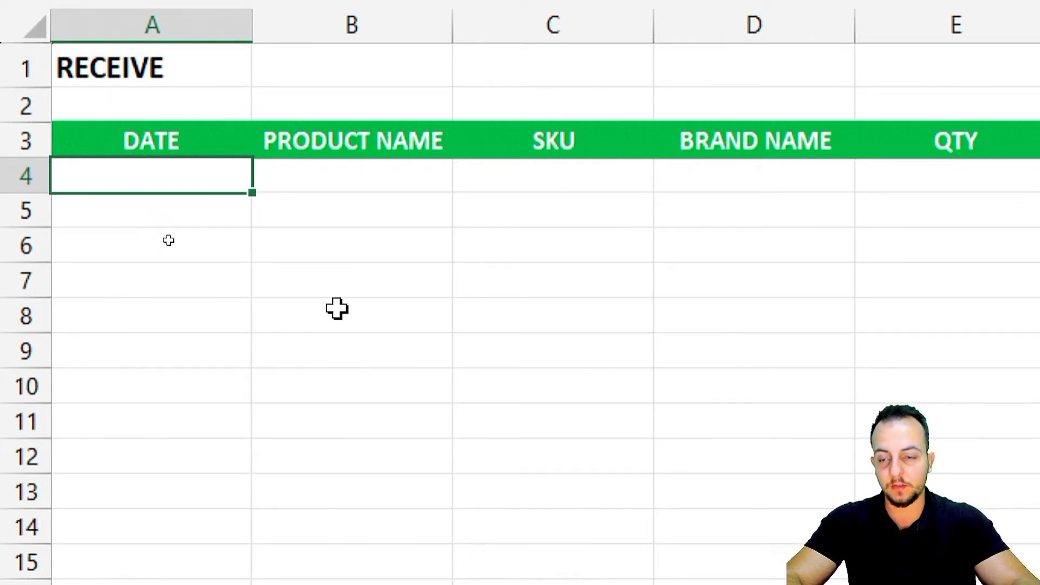
{"action": "type", "text": "01/01/2024"}
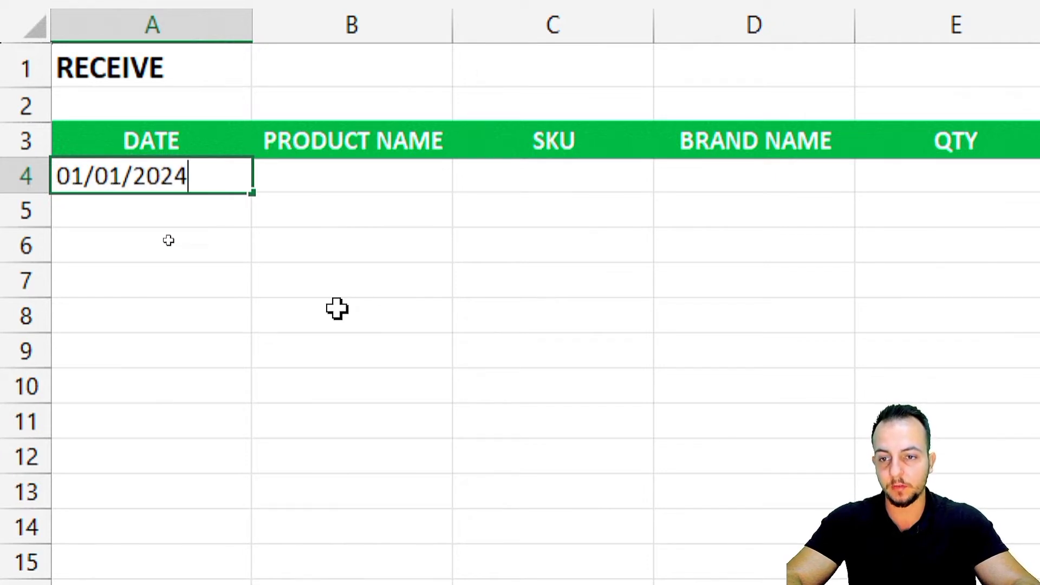
{"action": "key", "text": "Return"}
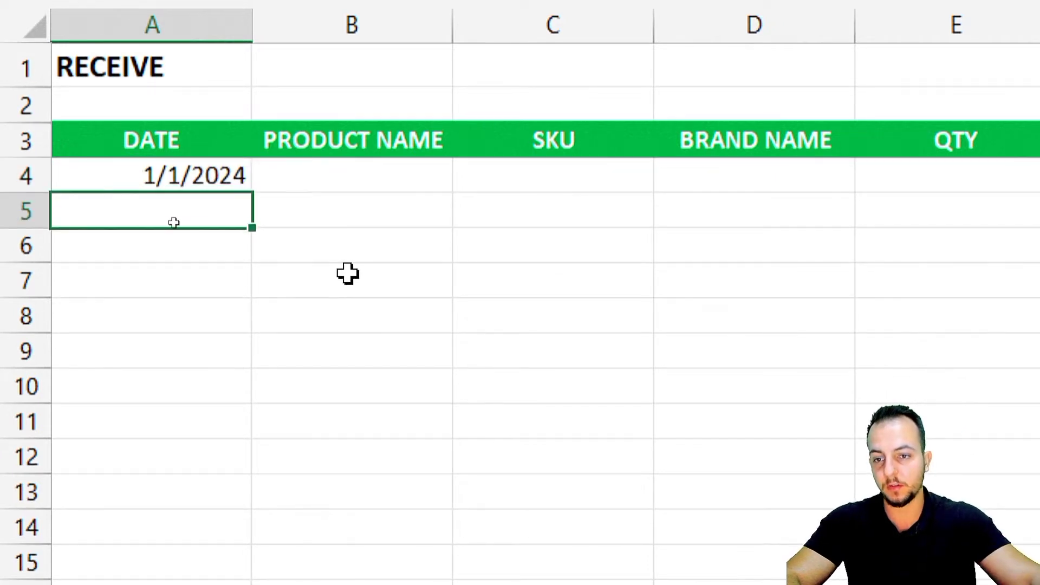
{"action": "left_click", "coordinate": [202, 174]}
{"action": "left_click_drag", "start_coordinate": [252, 196], "coordinate": [216, 516]}
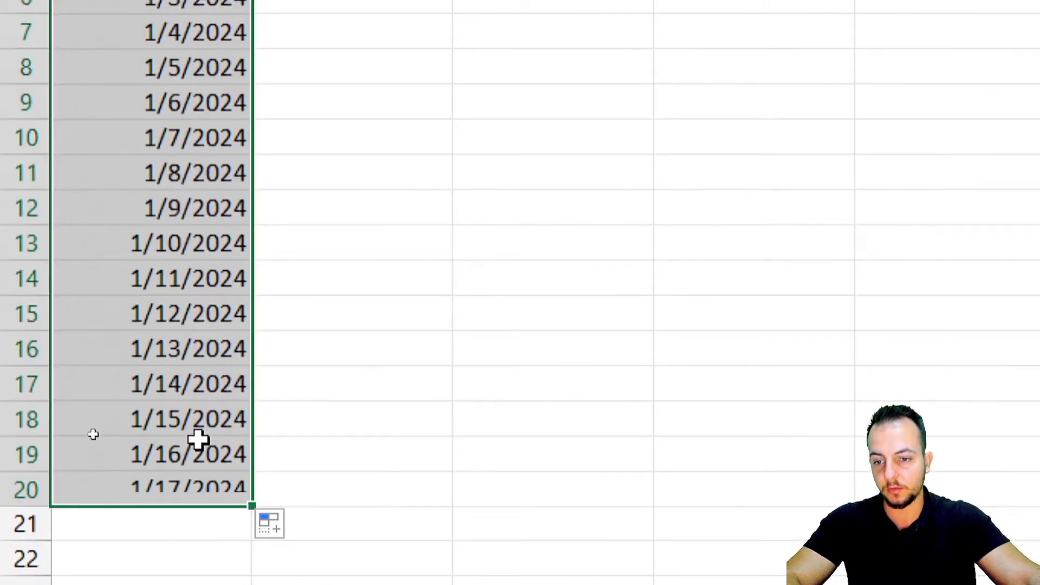
{"action": "scroll", "coordinate": [185, 487], "scroll_direction": "down", "scroll_amount": 1}
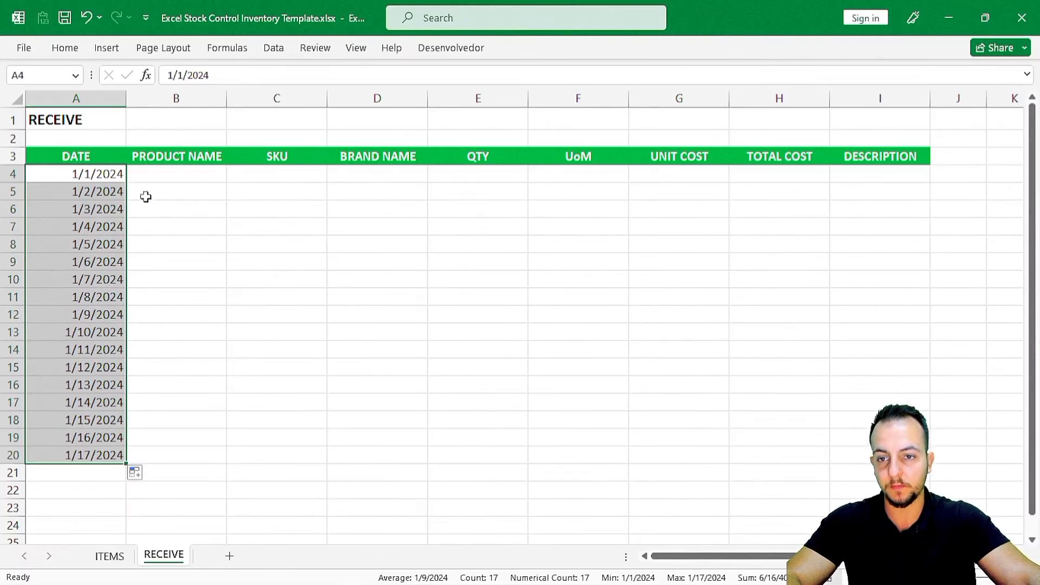
{"action": "left_click", "coordinate": [146, 182]}
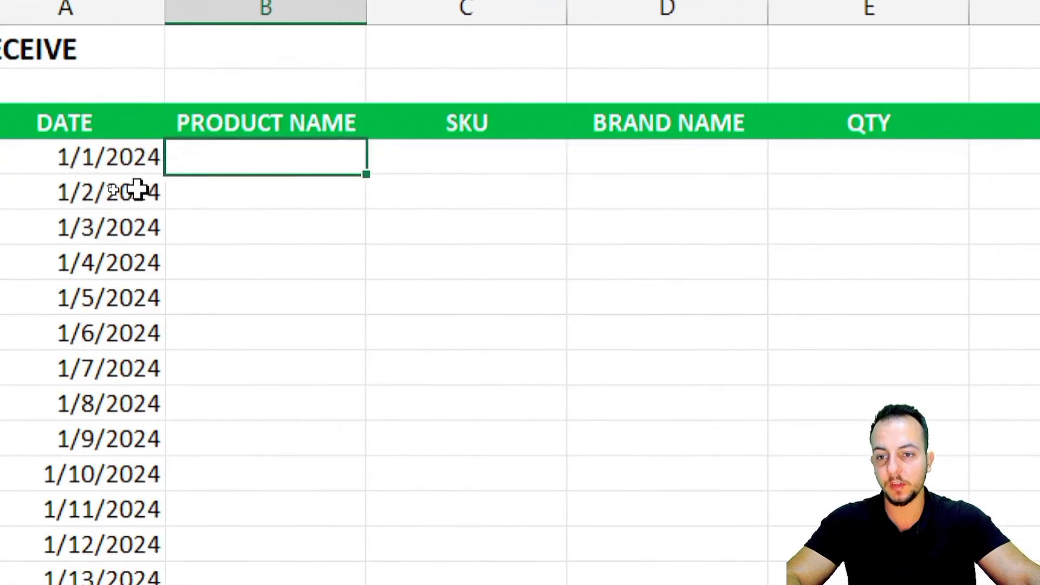
{"action": "left_click", "coordinate": [151, 195]}
{"action": "left_click", "coordinate": [339, 162]}
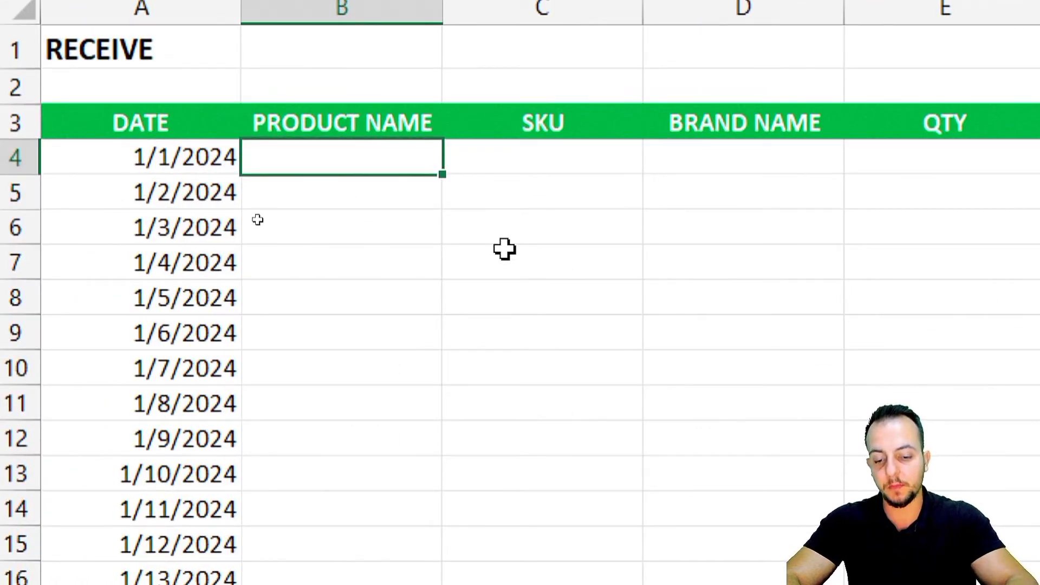
{"action": "type", "text": "iTEM a"}
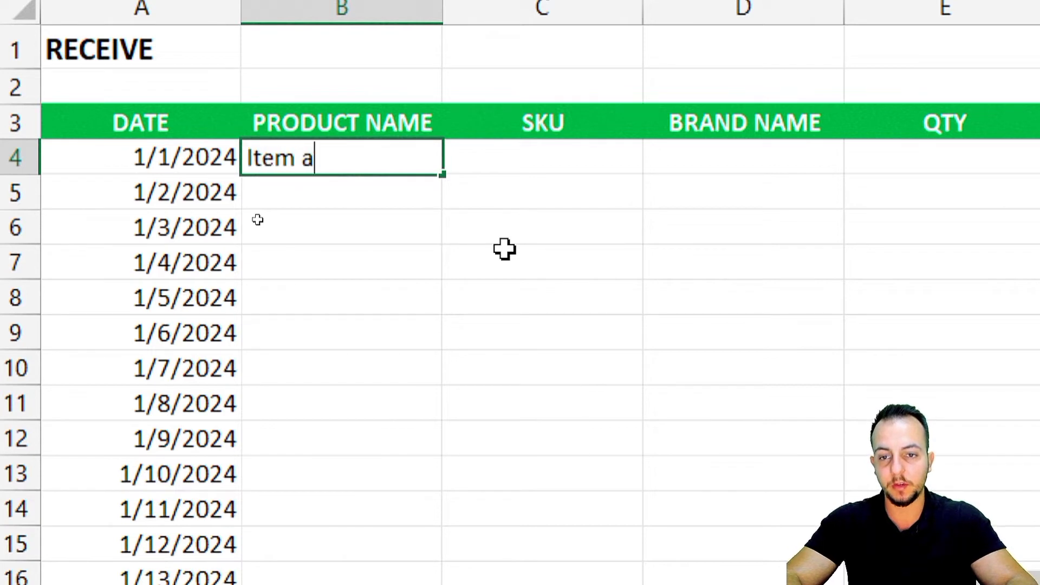
{"action": "key", "text": "Escape"}
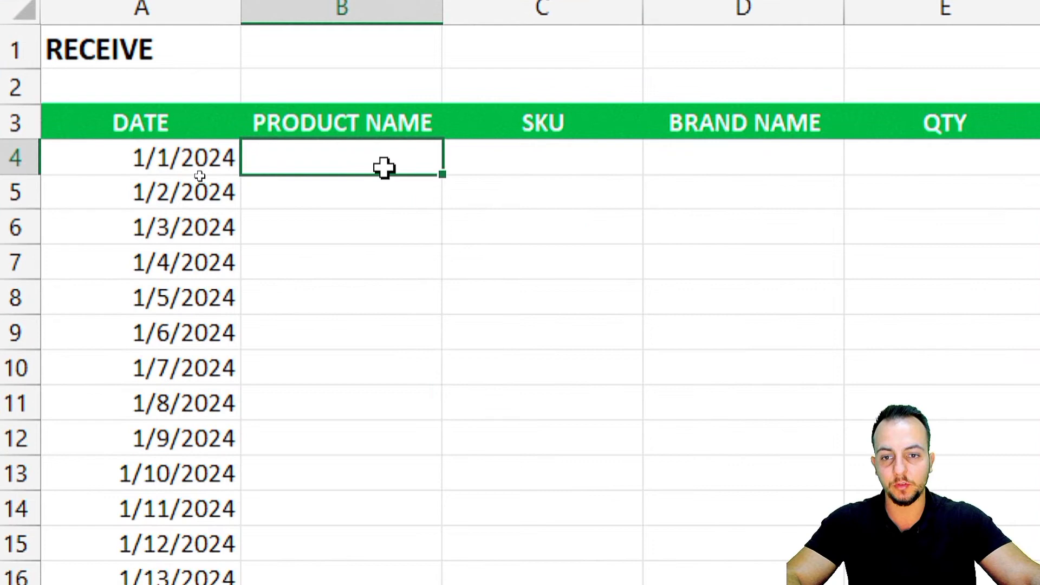
Step: Start a data validation rule for cell B4 under PRODUCT NAME that allows values from a list
{"action": "left_click_drag", "start_coordinate": [384, 168], "coordinate": [365, 365]}
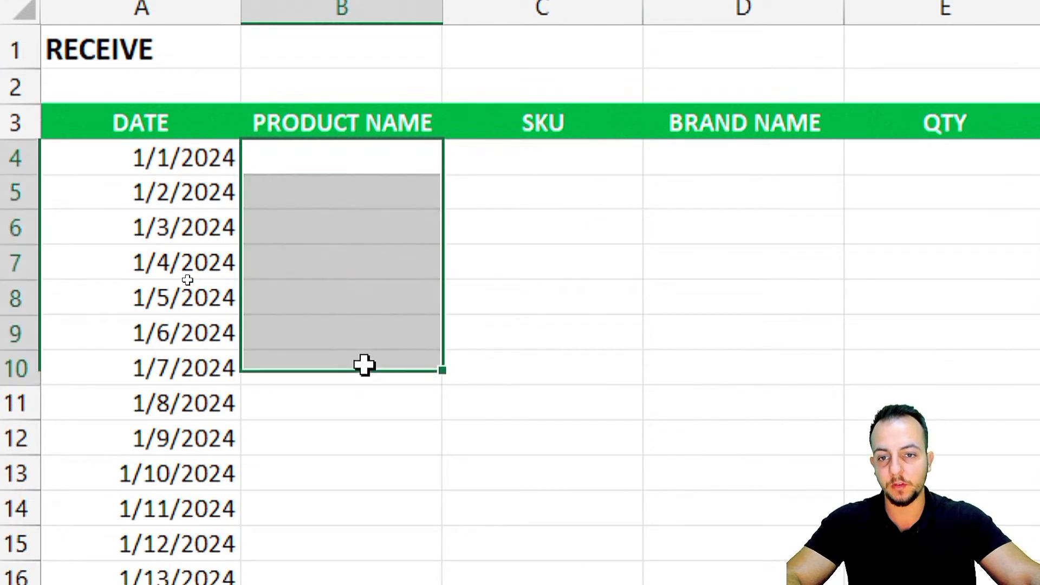
{"action": "left_click", "coordinate": [298, 11]}
{"action": "left_click", "coordinate": [338, 168]}
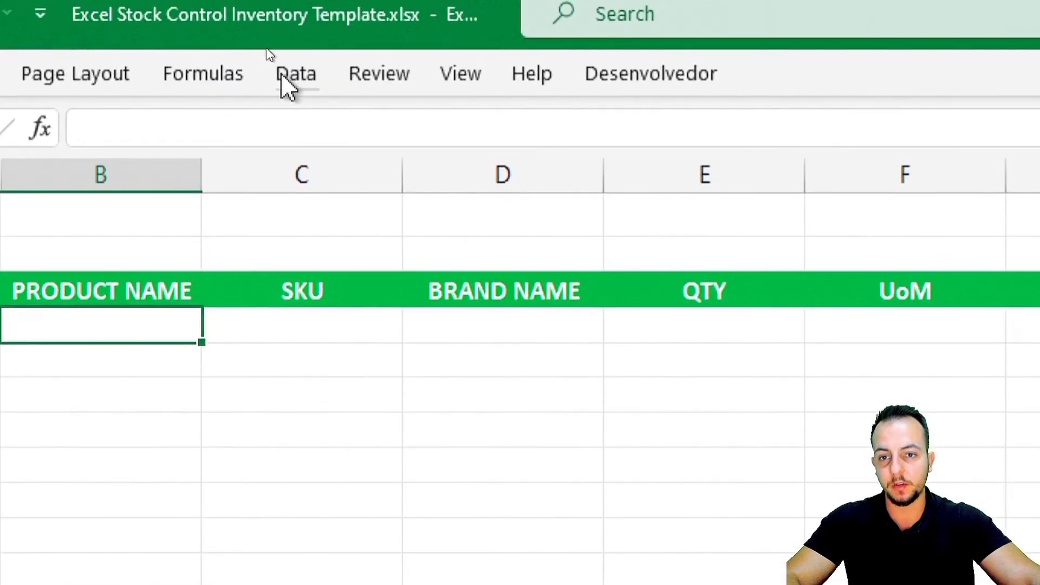
{"action": "left_click", "coordinate": [286, 79]}
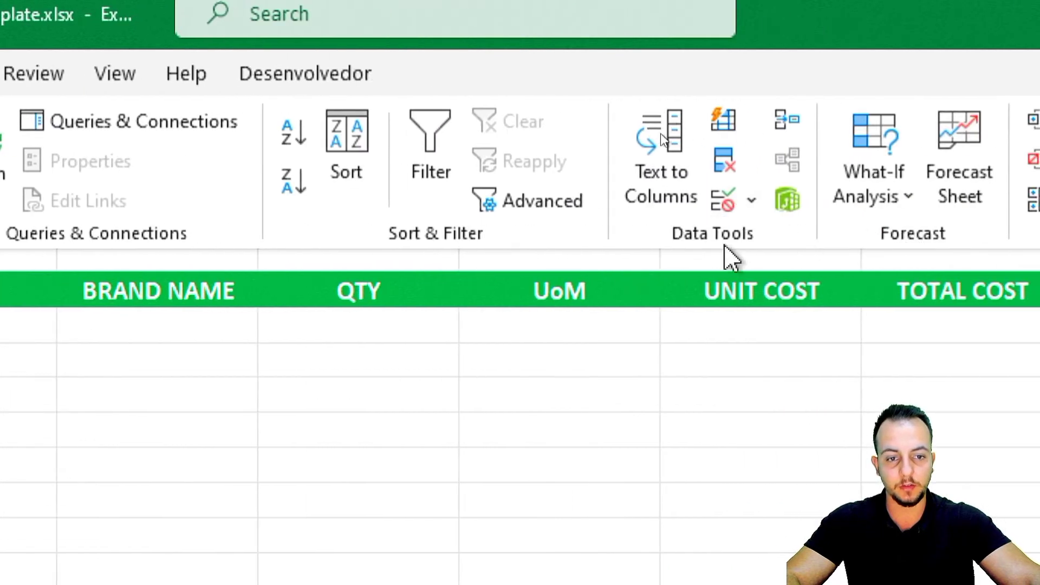
{"action": "left_click", "coordinate": [752, 202]}
{"action": "left_click", "coordinate": [761, 236]}
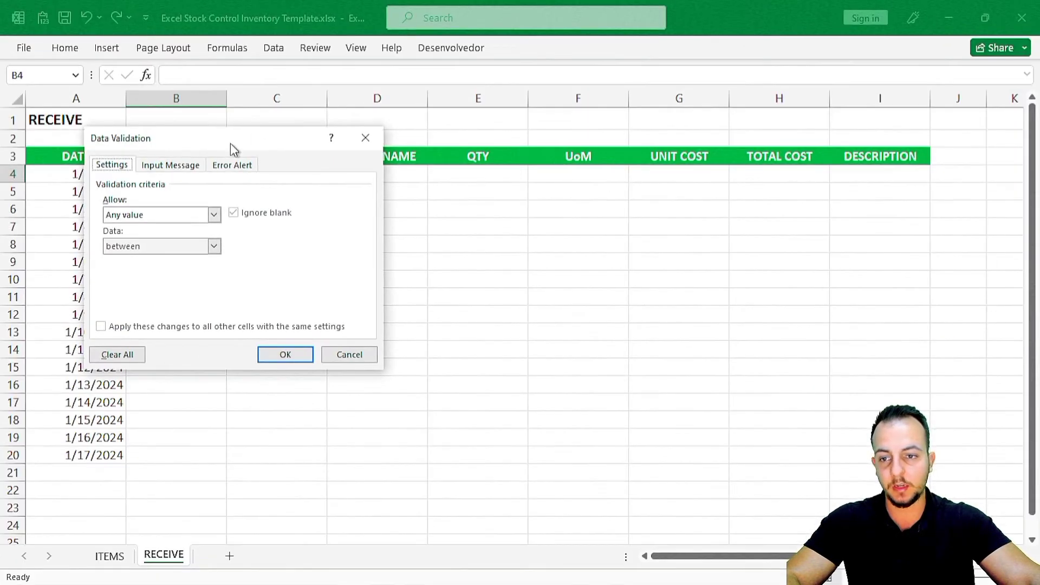
{"action": "left_click_drag", "start_coordinate": [230, 143], "coordinate": [207, 201]}
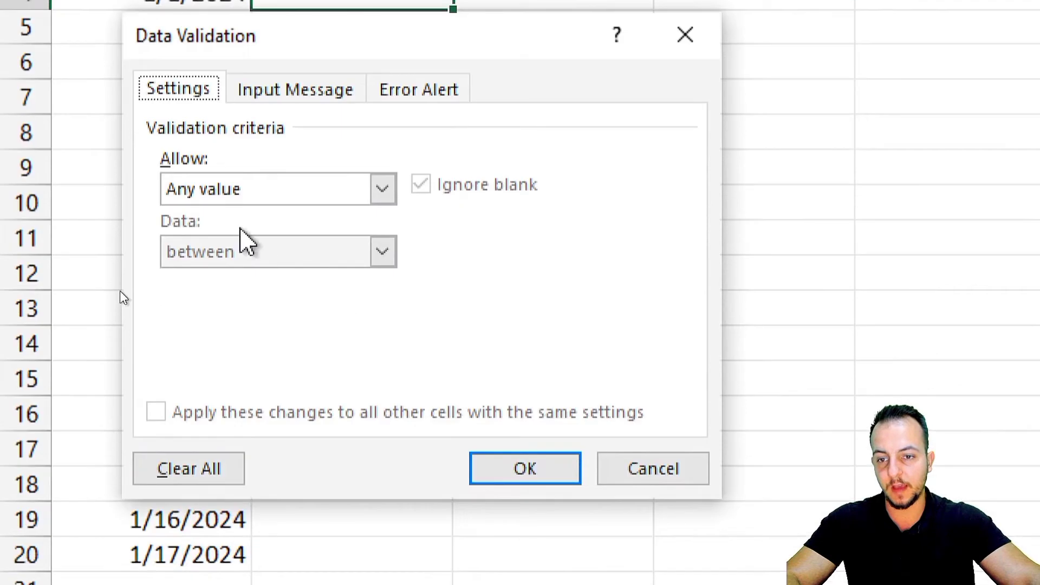
{"action": "left_click", "coordinate": [250, 282]}
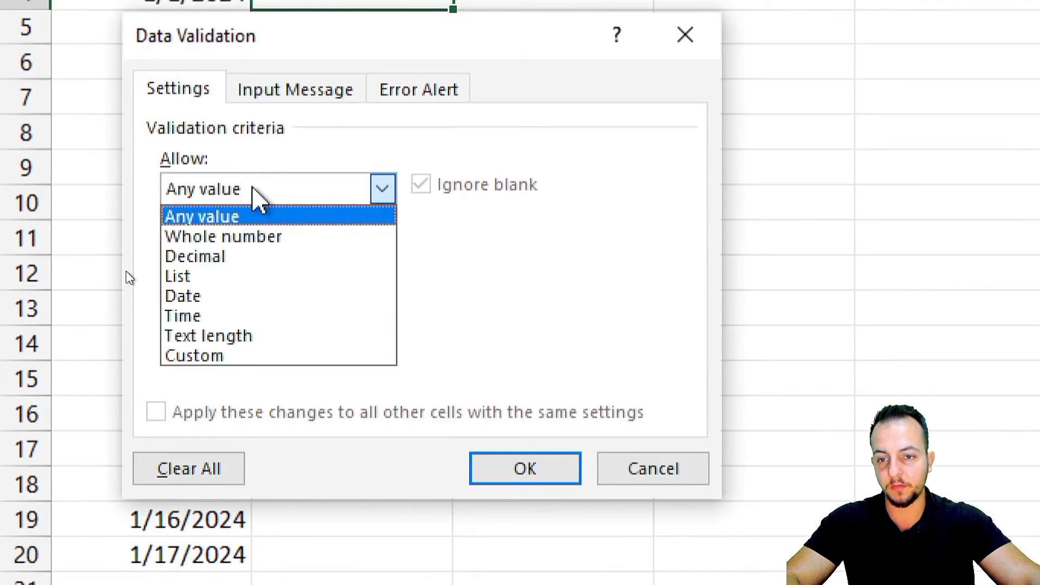
{"action": "left_click", "coordinate": [219, 278]}
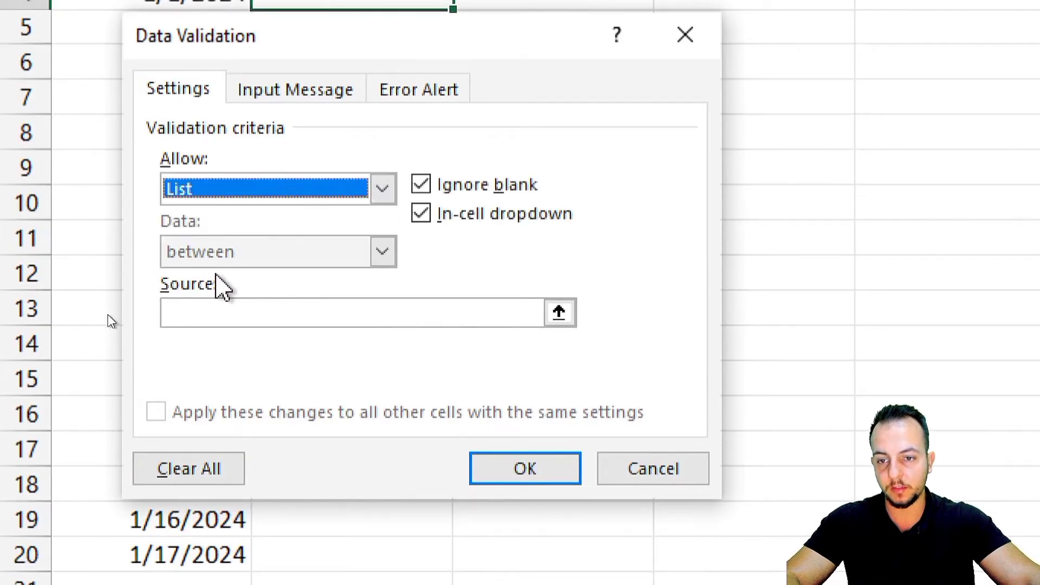
Step: Use the range A4:A23 of the ITEMS sheet as the list source and apply the validation rule
{"action": "left_click", "coordinate": [559, 313]}
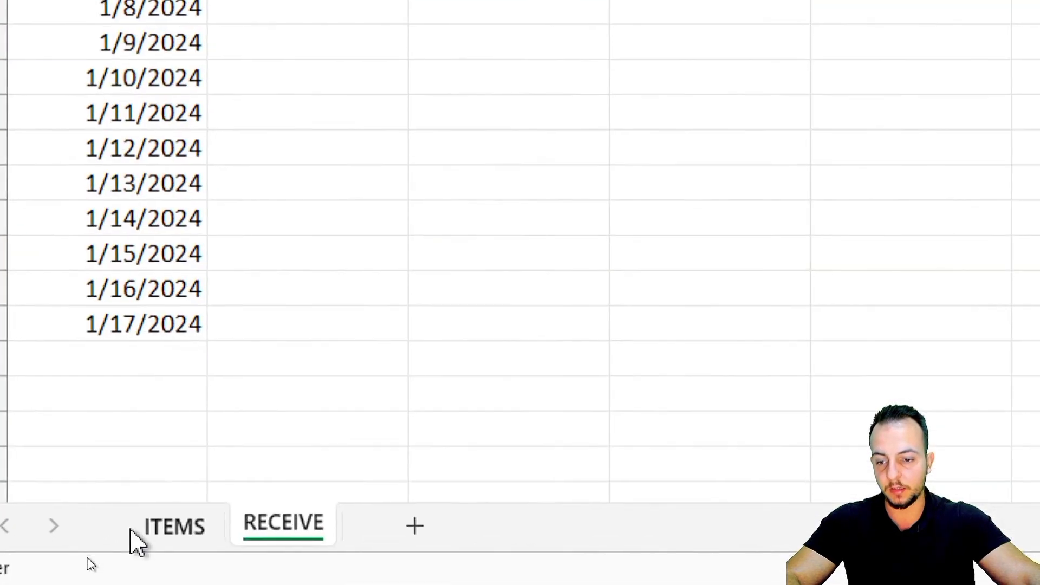
{"action": "left_click", "coordinate": [174, 539]}
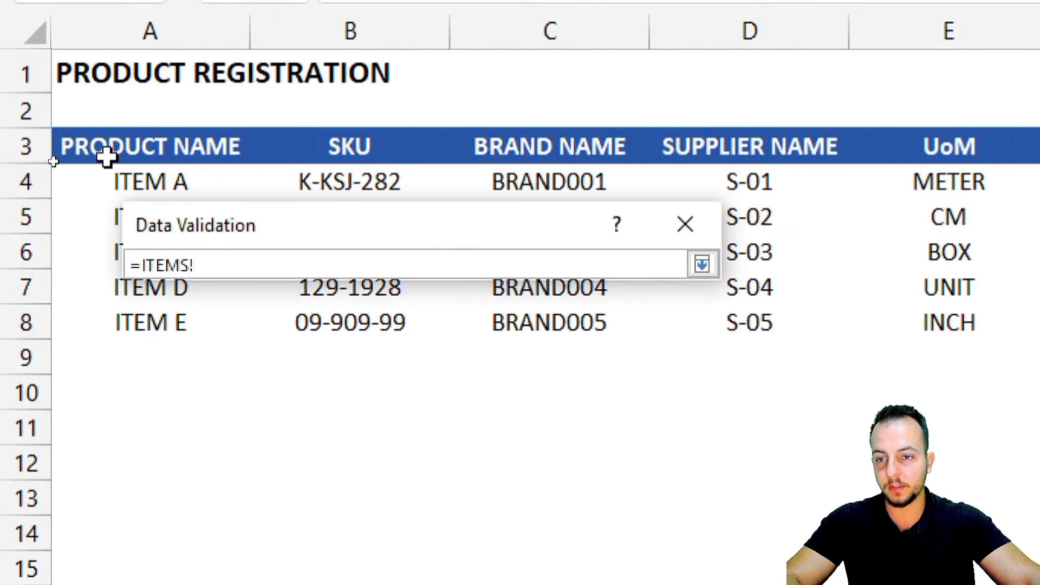
{"action": "left_click_drag", "start_coordinate": [47, 177], "coordinate": [43, 240]}
{"action": "left_click_drag", "start_coordinate": [82, 355], "coordinate": [121, 489]}
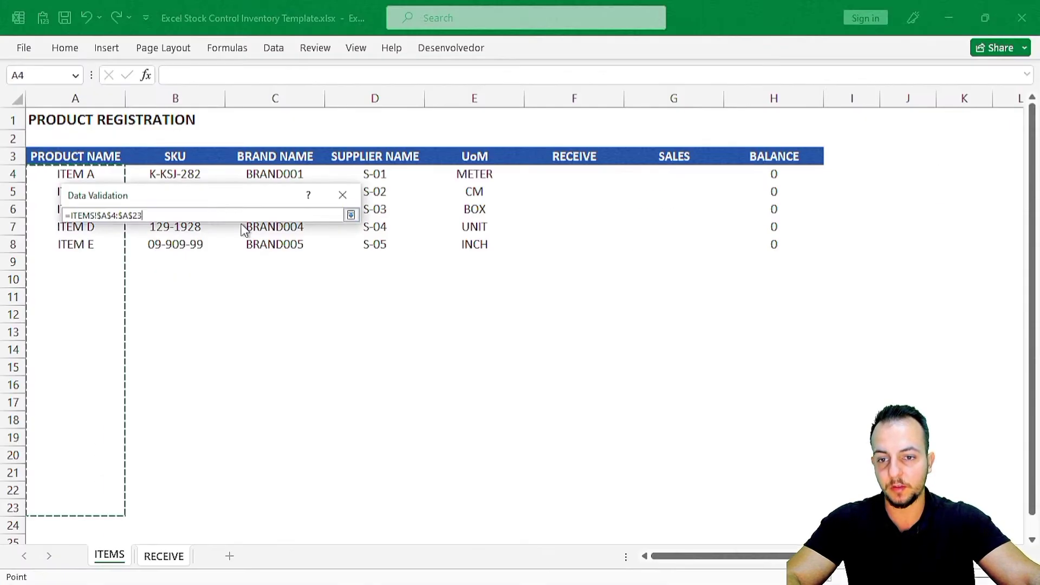
{"action": "left_click", "coordinate": [351, 215]}
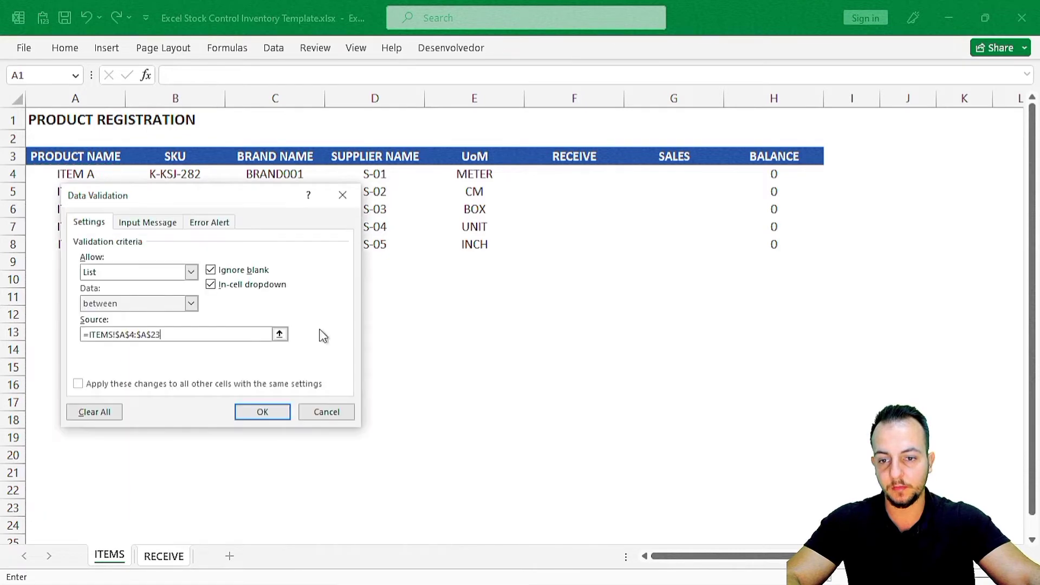
{"action": "left_click", "coordinate": [263, 416]}
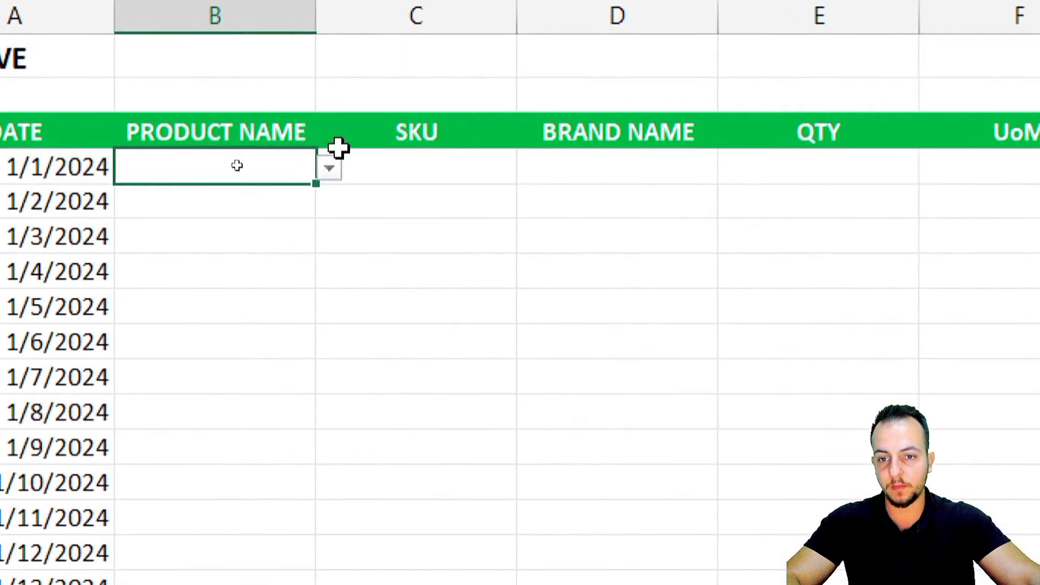
Step: Check the choices offered by the drop-down in B4 against the product names registered on the ITEMS sheet
{"action": "left_click", "coordinate": [262, 172]}
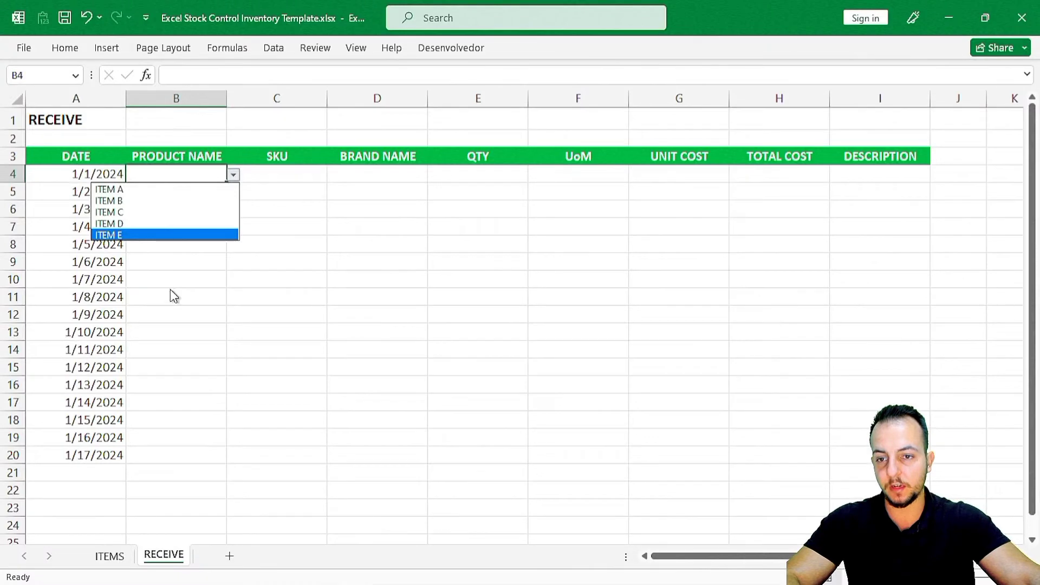
{"action": "left_click", "coordinate": [200, 411]}
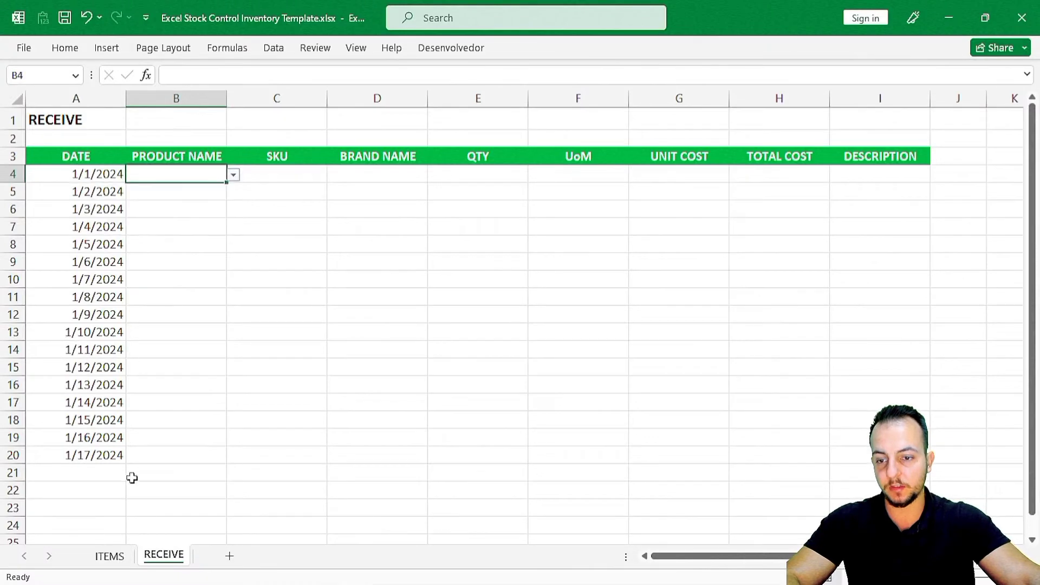
{"action": "left_click", "coordinate": [110, 556]}
{"action": "left_click", "coordinate": [72, 262]}
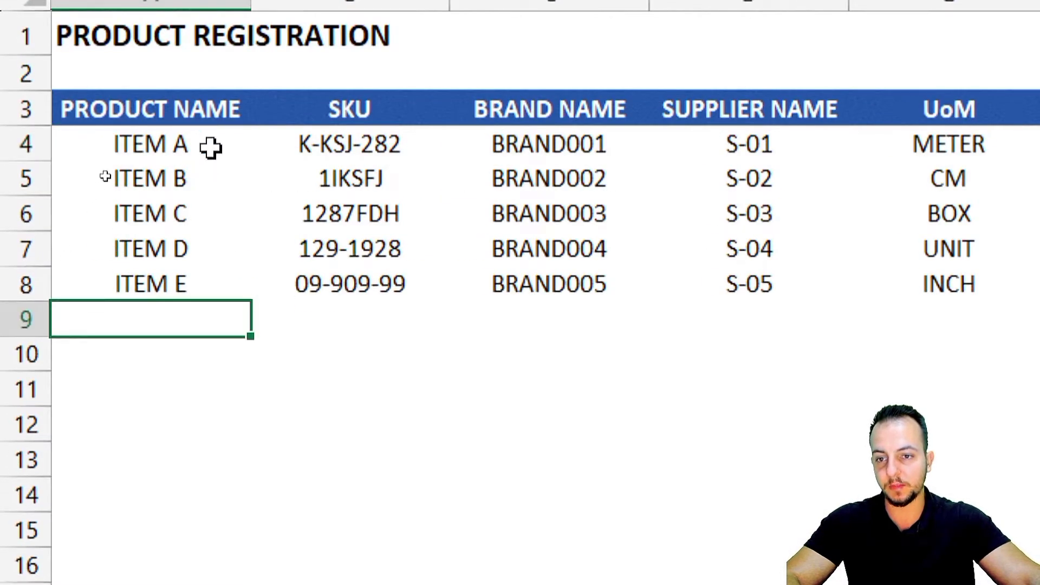
{"action": "left_click_drag", "start_coordinate": [211, 146], "coordinate": [181, 279]}
{"action": "left_click", "coordinate": [164, 554]}
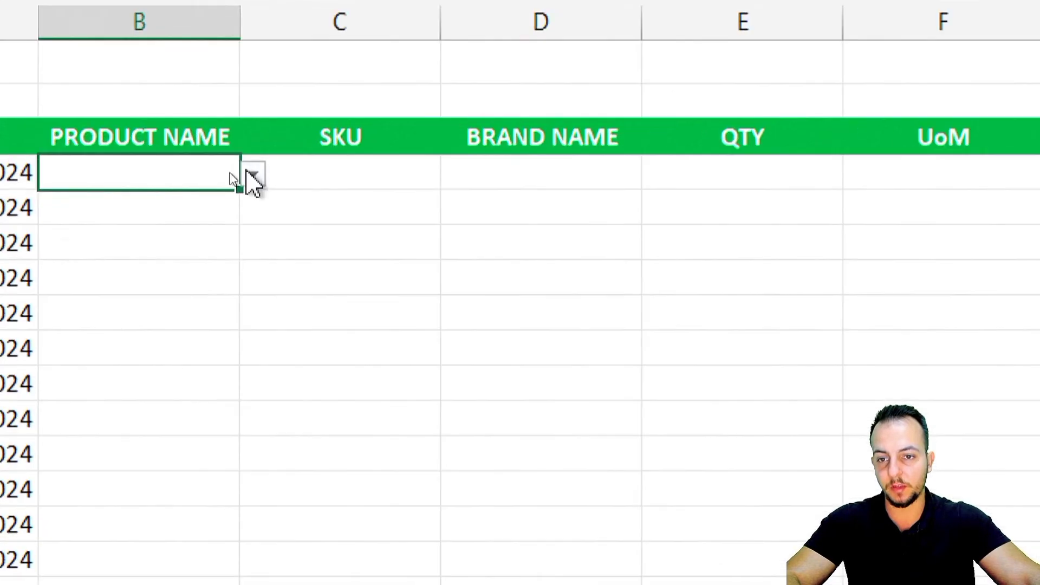
{"action": "left_click", "coordinate": [233, 174]}
{"action": "left_click", "coordinate": [146, 293]}
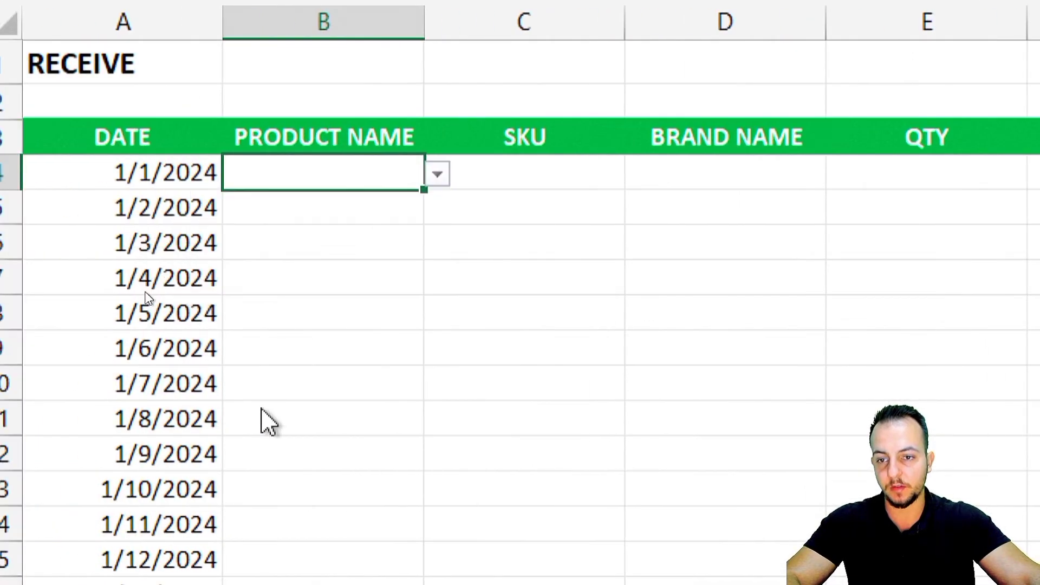
Step: Copy the product drop-down from B4 down the PRODUCT NAME column to B20 and check it in the last row
{"action": "left_click", "coordinate": [370, 246]}
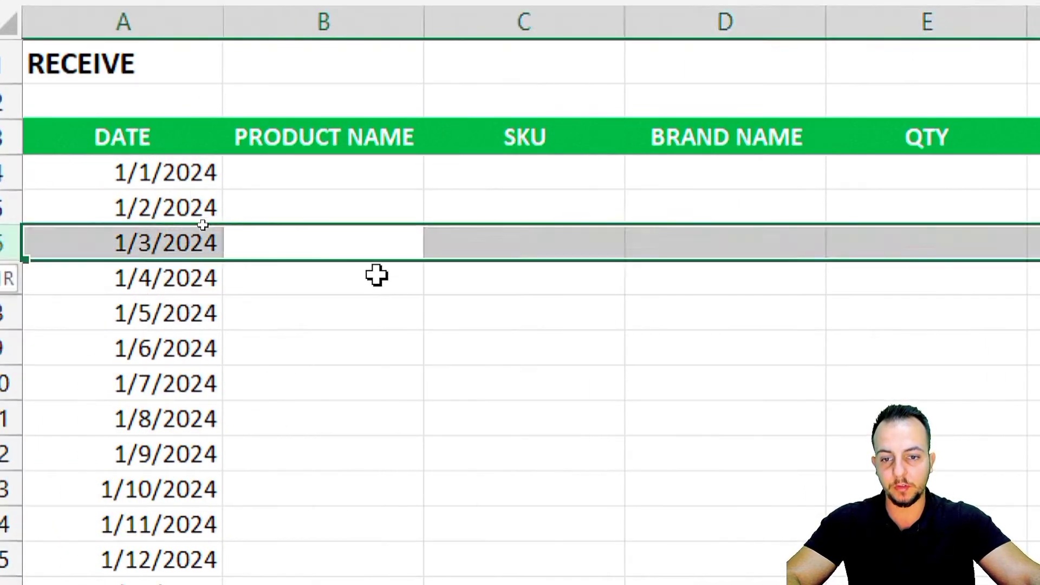
{"action": "left_click", "coordinate": [383, 175]}
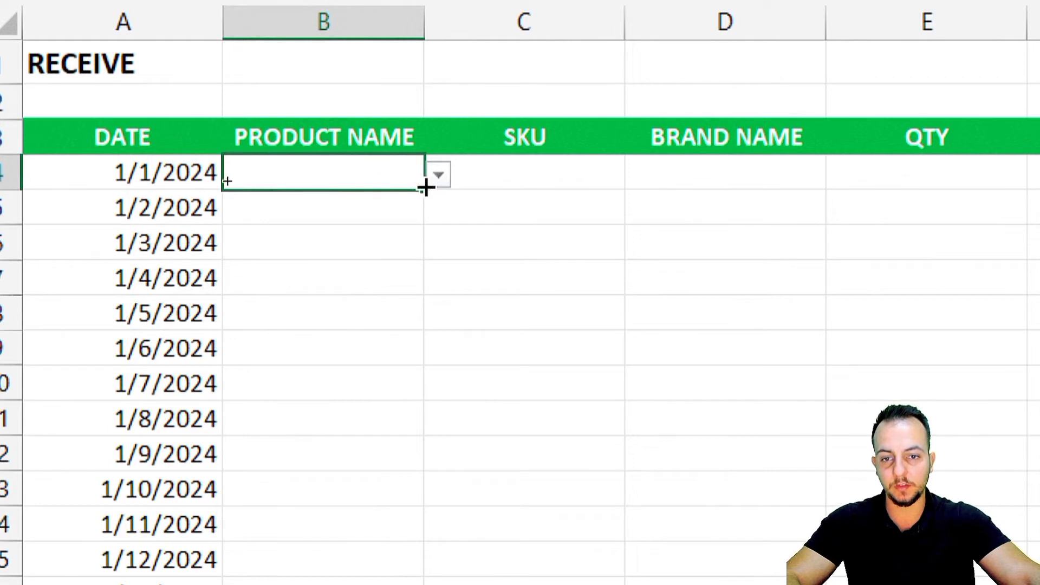
{"action": "left_click_drag", "start_coordinate": [425, 189], "coordinate": [396, 584]}
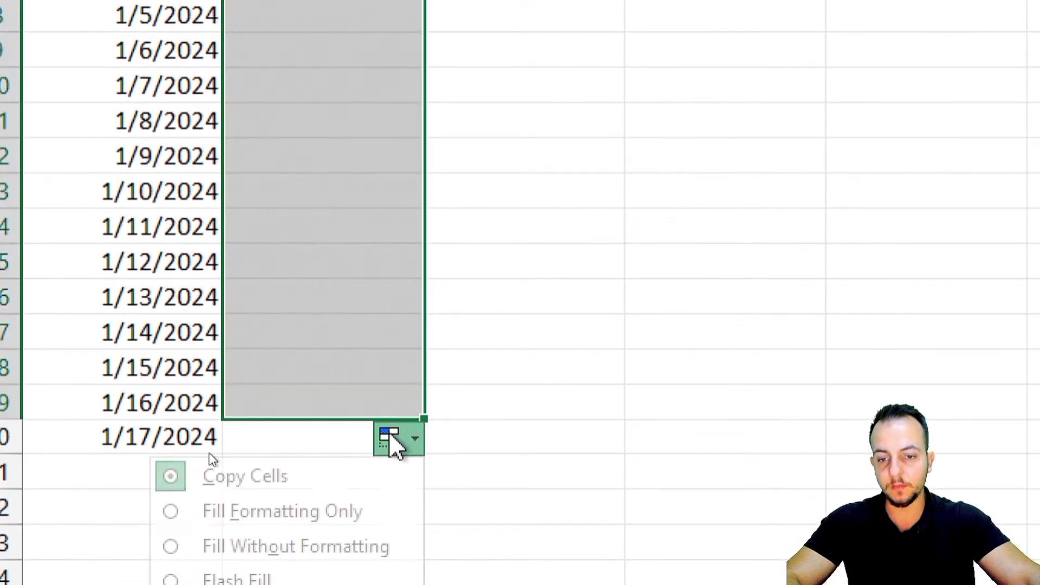
{"action": "left_click", "coordinate": [464, 349]}
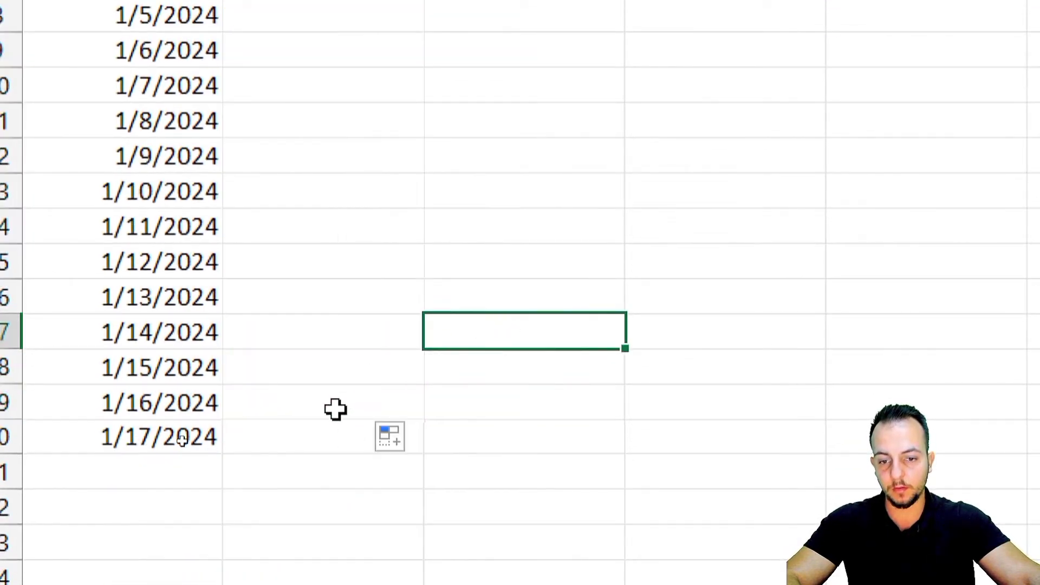
{"action": "left_click", "coordinate": [346, 411]}
{"action": "left_click_drag", "start_coordinate": [425, 420], "coordinate": [407, 453]}
{"action": "left_click", "coordinate": [355, 439]}
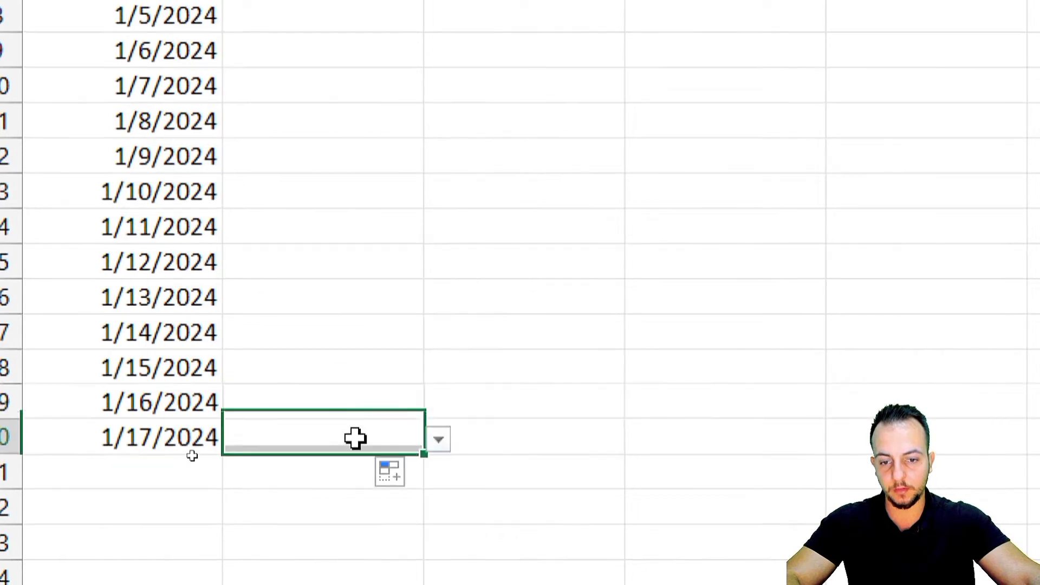
{"action": "left_click", "coordinate": [438, 438]}
{"action": "left_click", "coordinate": [374, 348]}
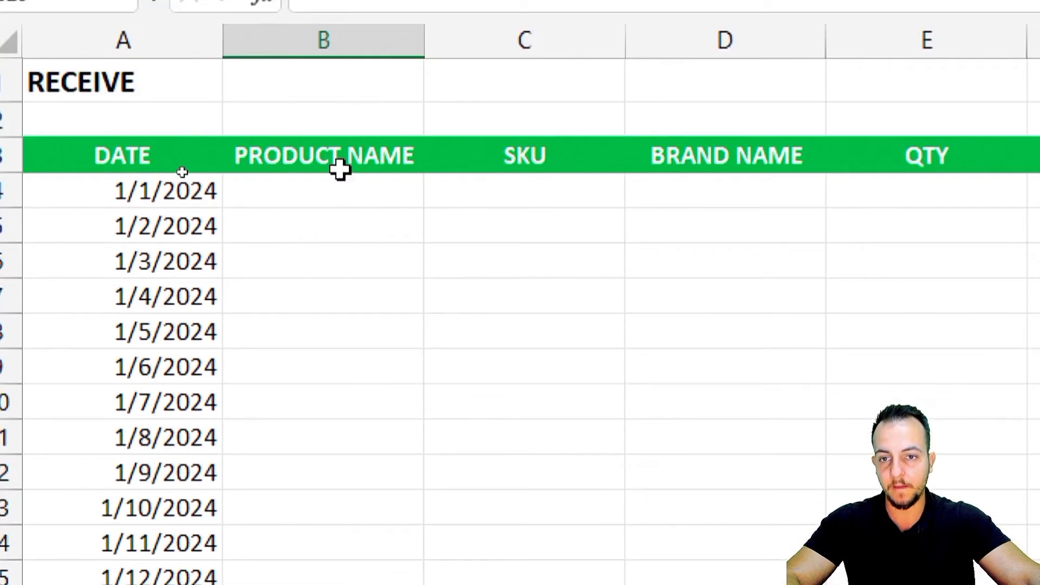
Step: Choose ITEM A in B4, ITEM D in B5 and ITEM B in B6 from the product drop-downs
{"action": "left_click", "coordinate": [346, 187]}
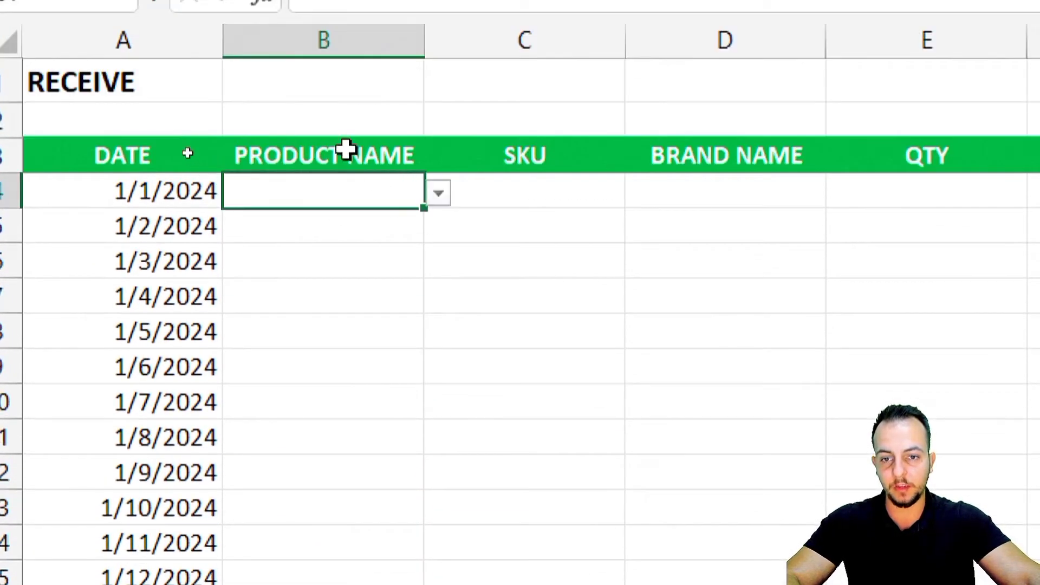
{"action": "left_click", "coordinate": [440, 196]}
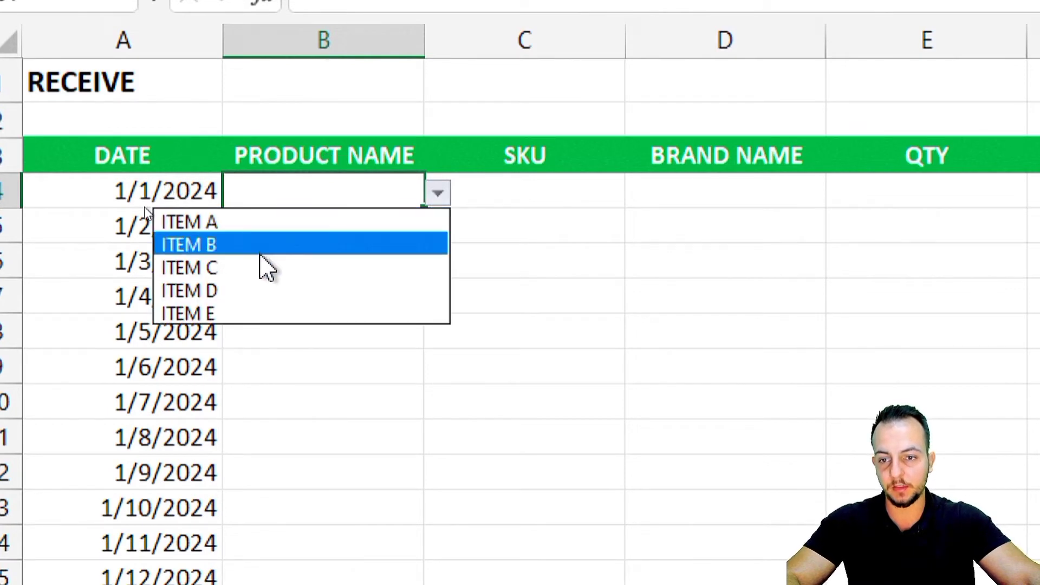
{"action": "left_click", "coordinate": [316, 223]}
{"action": "left_click", "coordinate": [316, 225]}
{"action": "left_click", "coordinate": [438, 229]}
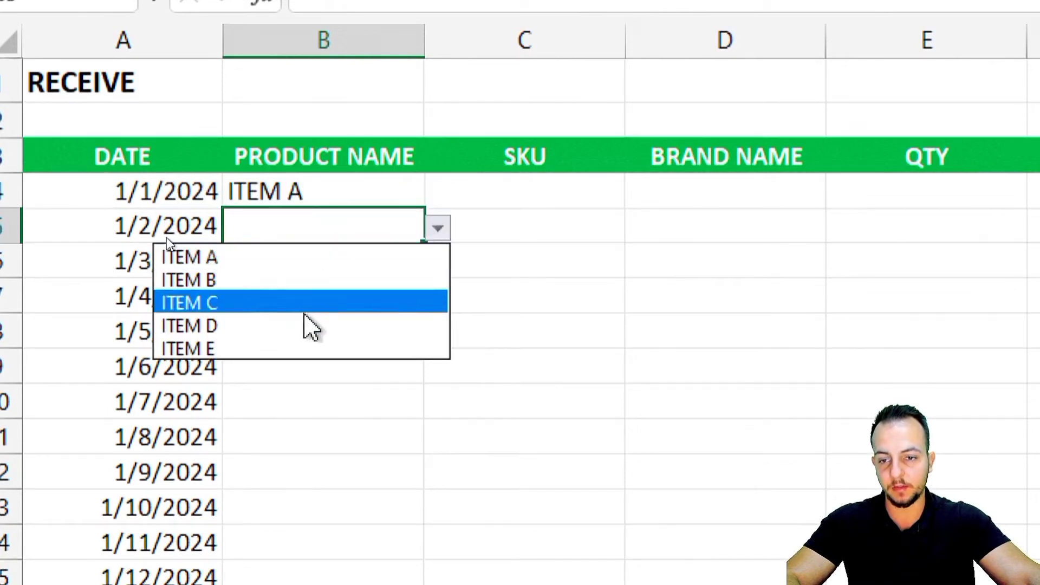
{"action": "left_click", "coordinate": [309, 325]}
{"action": "left_click", "coordinate": [396, 265]}
{"action": "left_click", "coordinate": [440, 263]}
{"action": "left_click", "coordinate": [297, 316]}
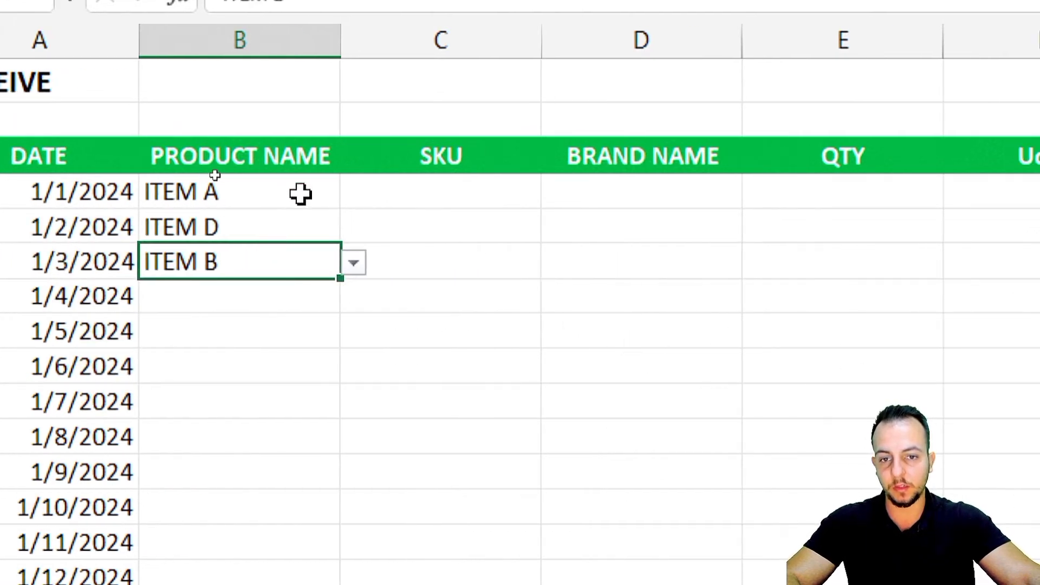
{"action": "left_click", "coordinate": [366, 190]}
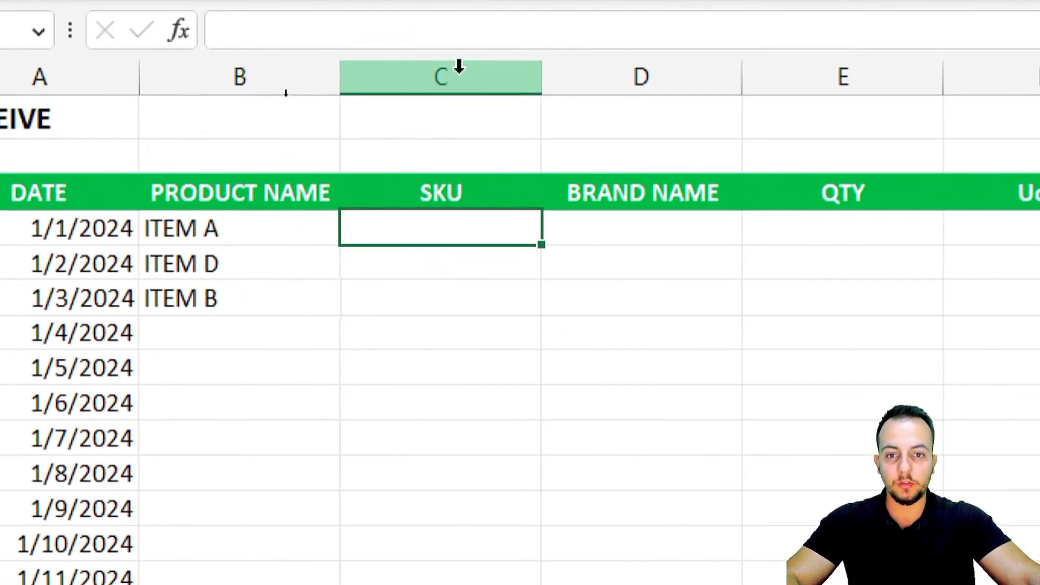
{"action": "left_click", "coordinate": [474, 35]}
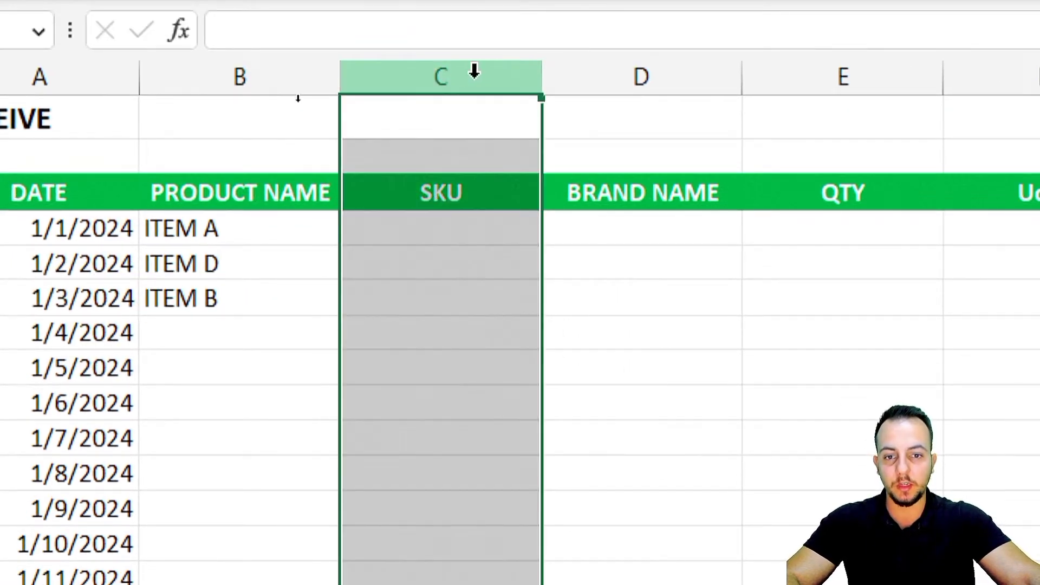
{"action": "left_click", "coordinate": [641, 74]}
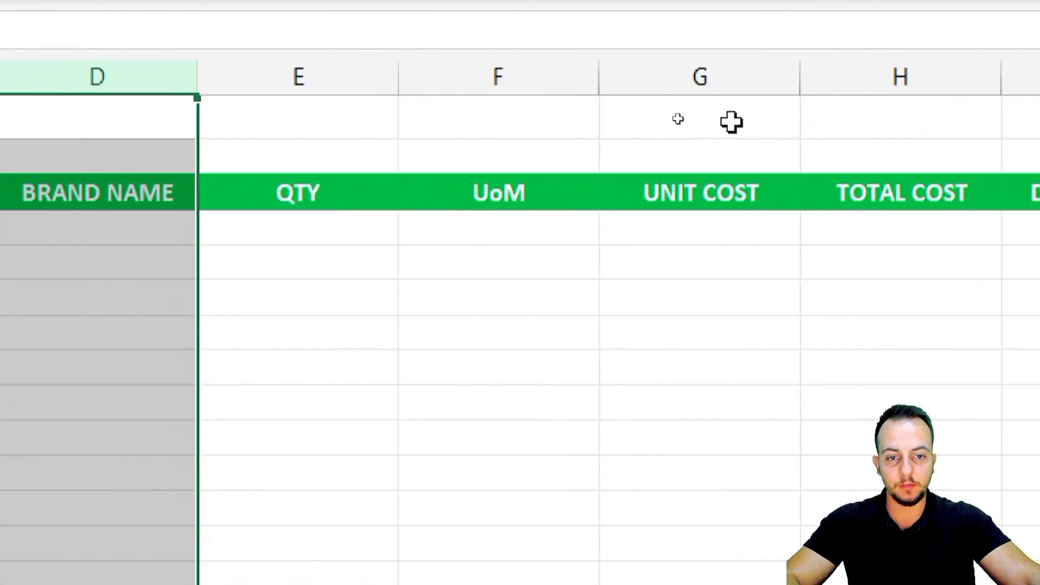
{"action": "left_click", "coordinate": [523, 74]}
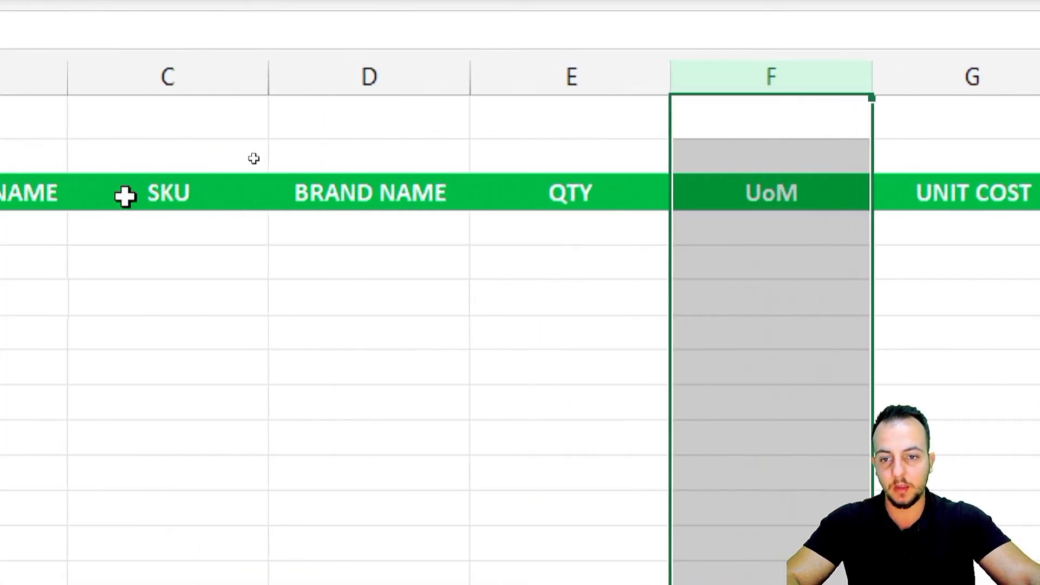
Step: Begin a formula in C4, the first cell of the SKU column on the RECEIVE sheet
{"action": "left_click", "coordinate": [181, 235]}
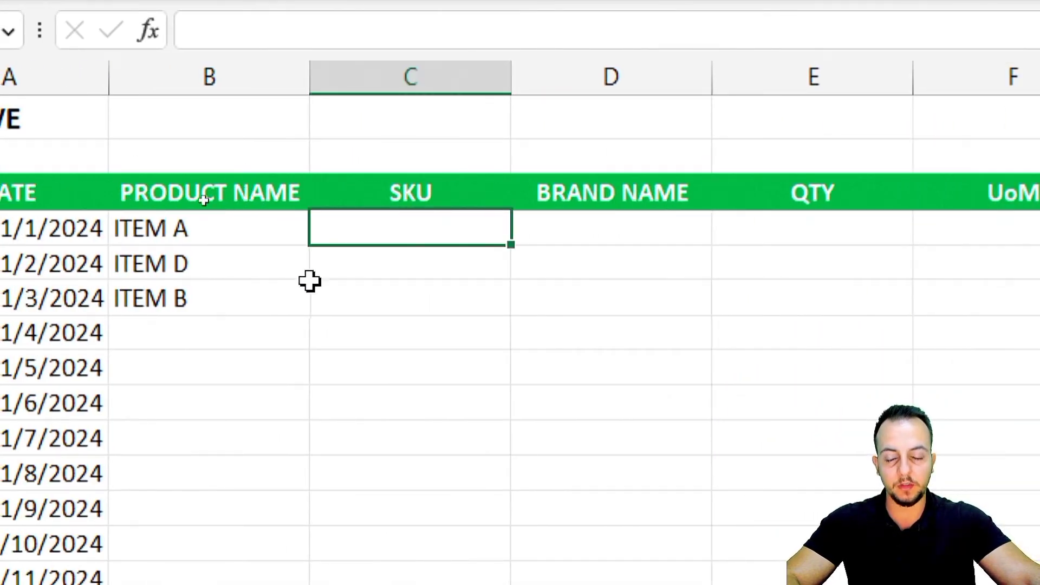
{"action": "type", "text": "="}
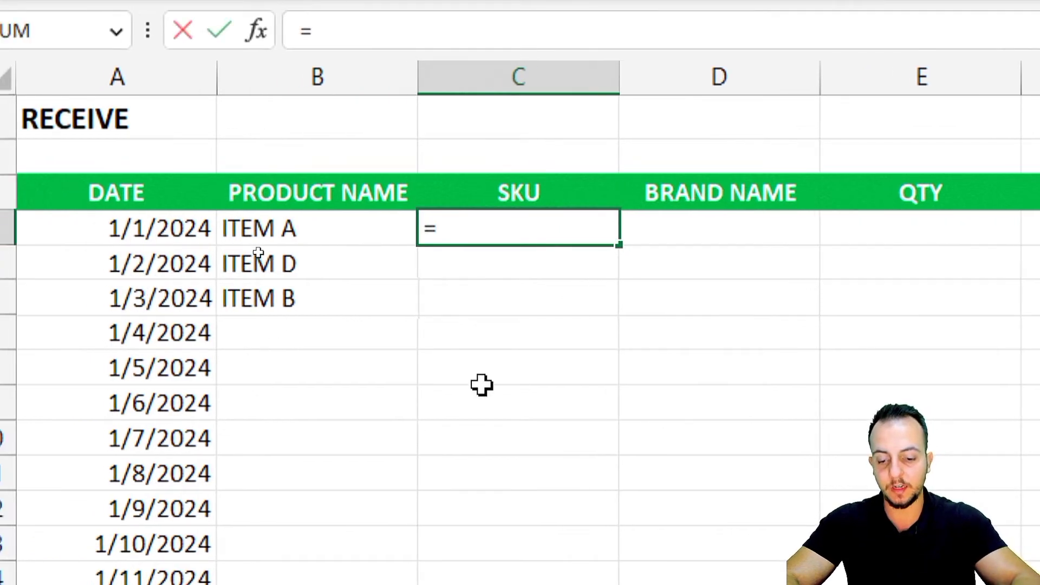
{"action": "type", "text": "VLOOK"}
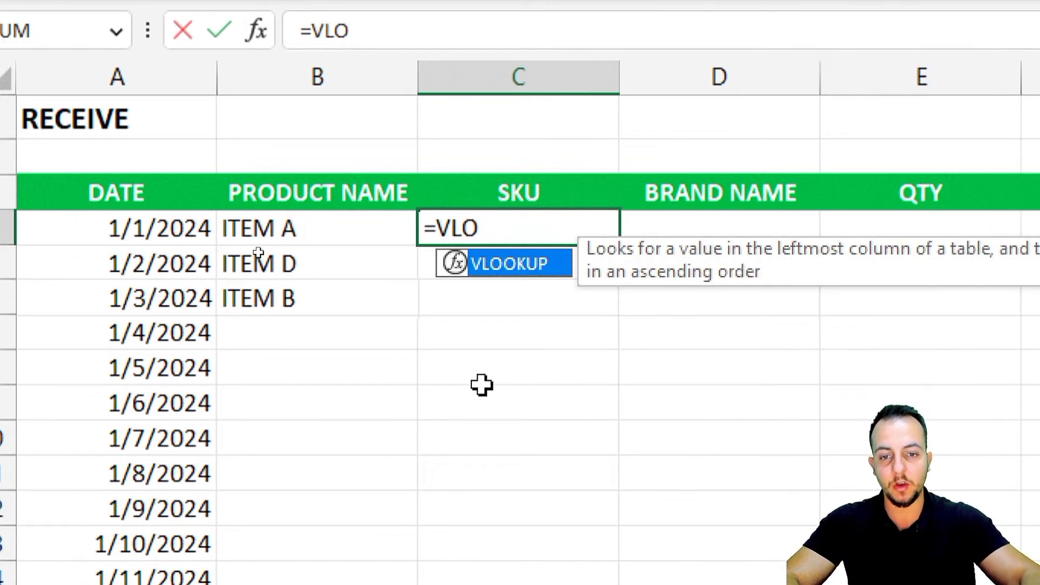
{"action": "key", "text": "BackSpace"}
{"action": "key", "text": "BackSpace"}
{"action": "key", "text": "BackSpace"}
{"action": "type", "text": "XL"}
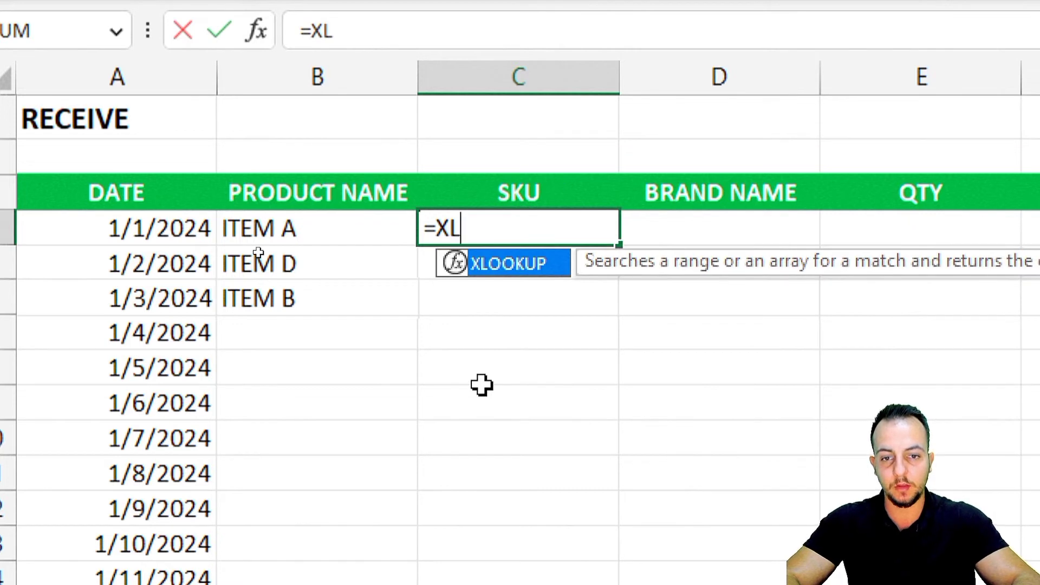
{"action": "key", "text": "BackSpace"}
{"action": "key", "text": "BackSpace"}
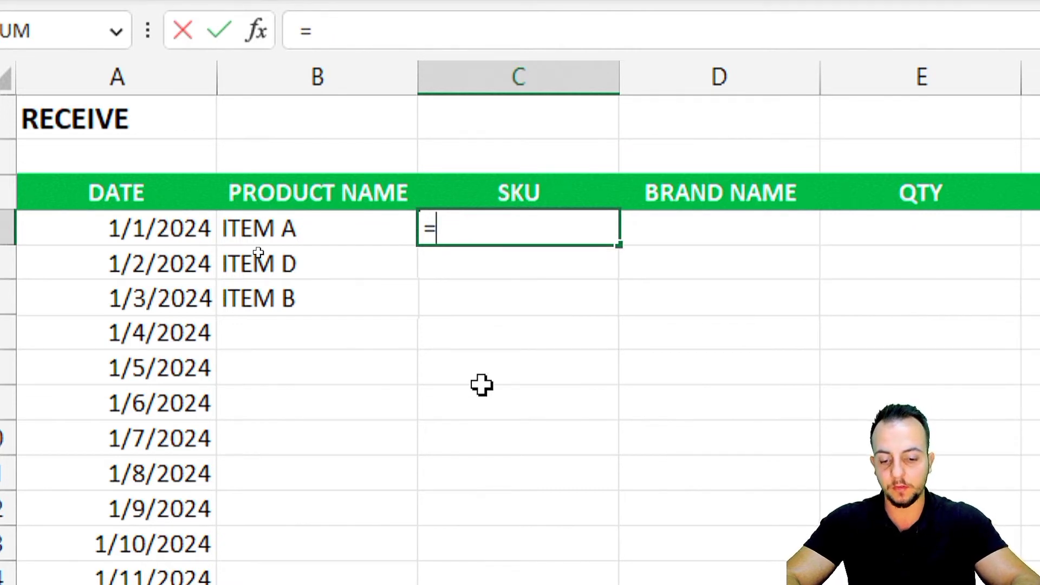
Step: Enter a VLOOKUP in C4 with B4 as the lookup value and columns A:E of the ITEMS sheet as the table array
{"action": "type", "text": "VL"}
{"action": "key", "text": "Tab"}
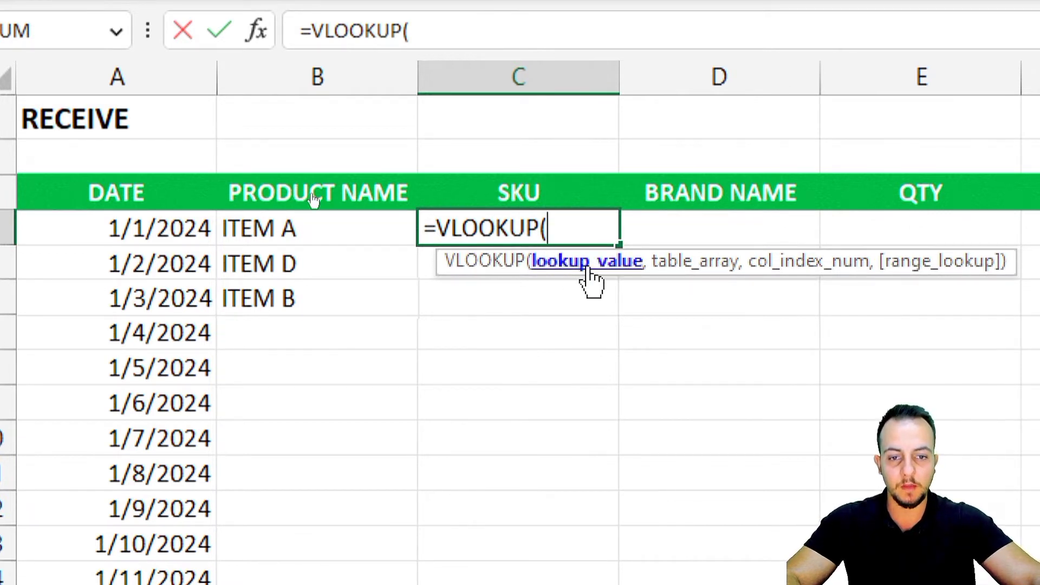
{"action": "left_click", "coordinate": [297, 227]}
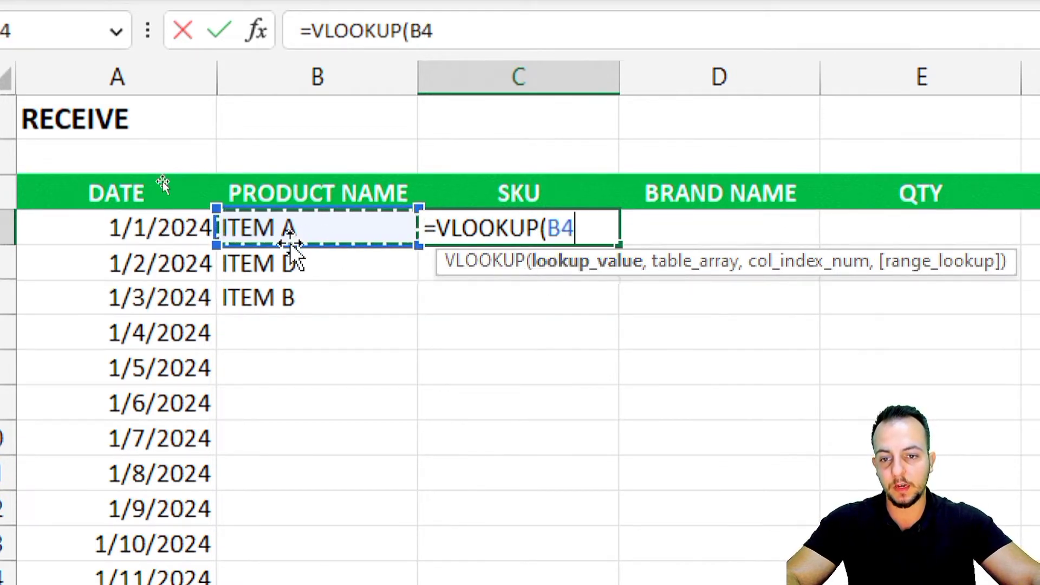
{"action": "type", "text": ","}
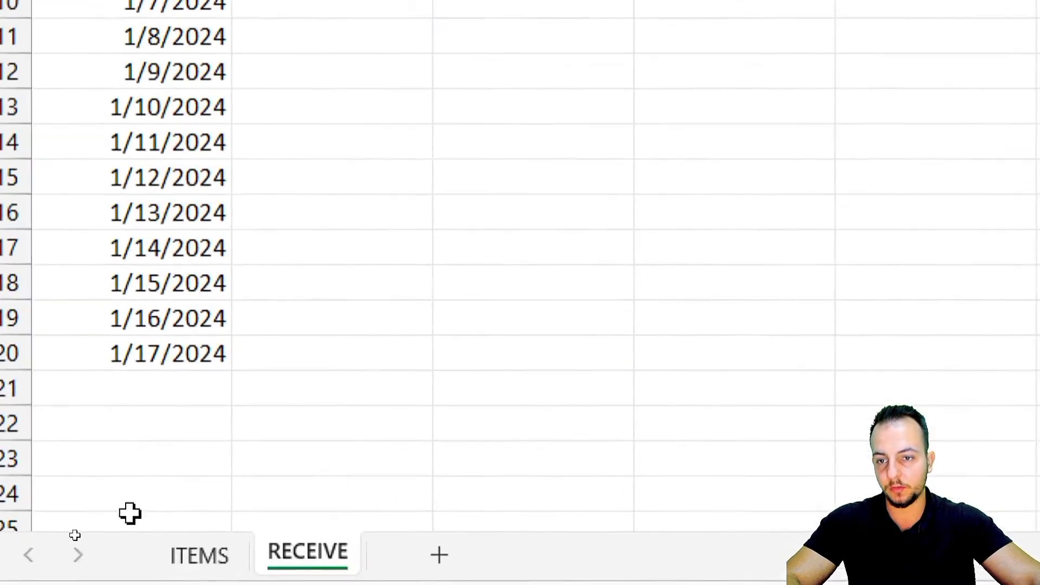
{"action": "left_click", "coordinate": [198, 528]}
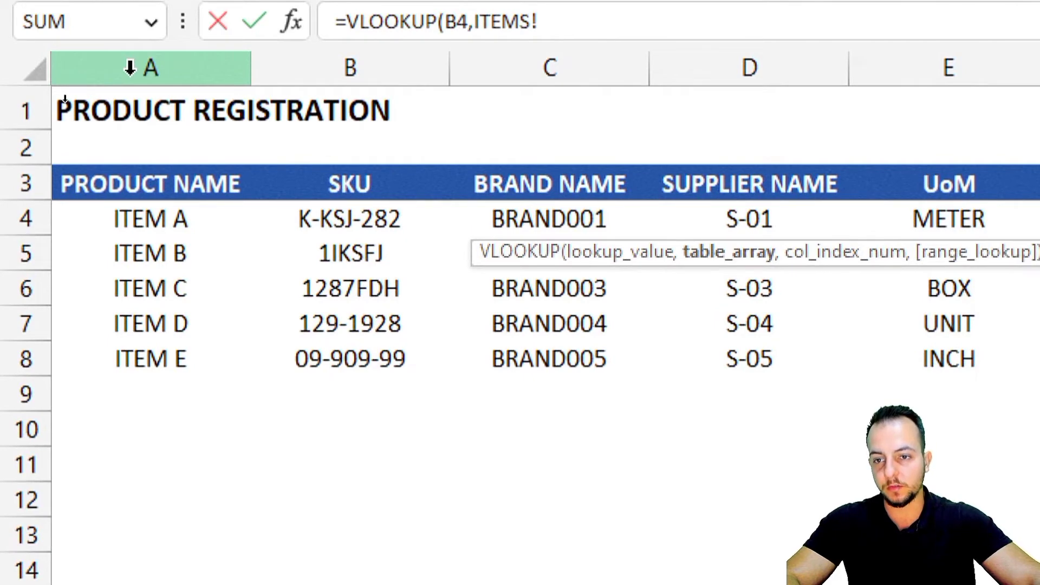
{"action": "left_click_drag", "start_coordinate": [130, 68], "coordinate": [977, 92]}
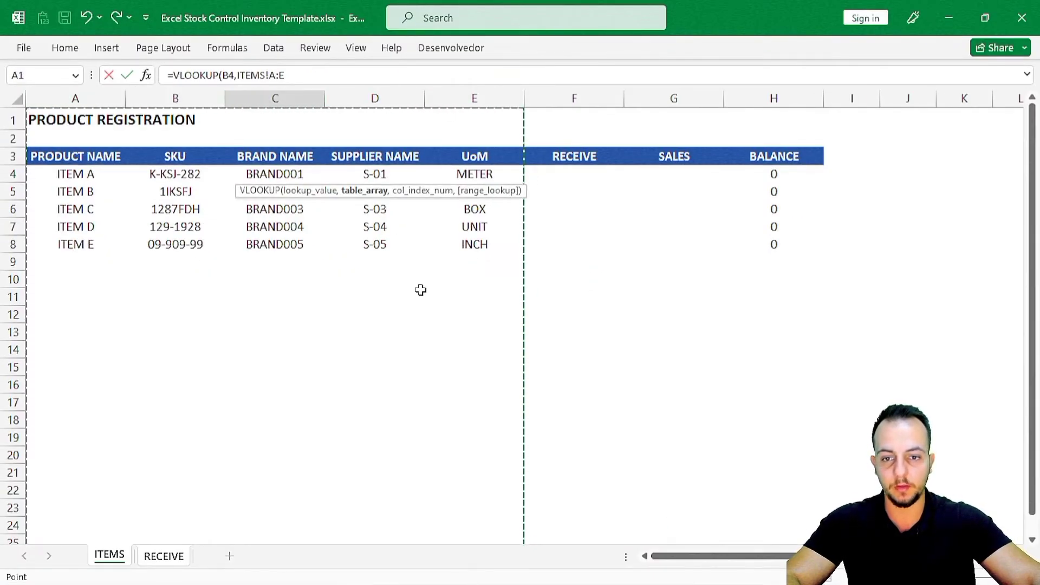
{"action": "type", "text": ","}
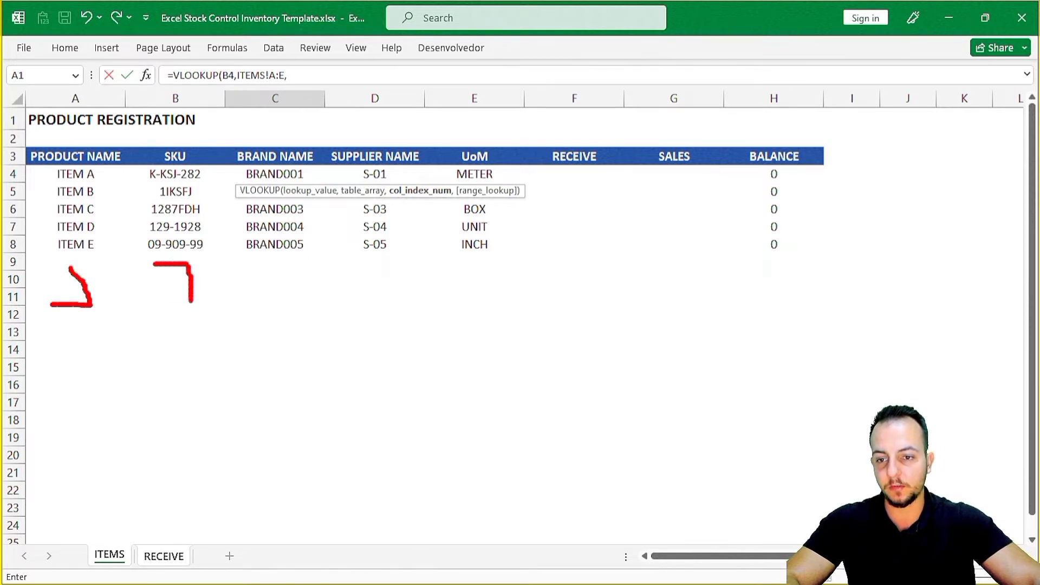
{"action": "mouse_move", "coordinate": [134, 136]}
{"action": "left_mouse_down"}
{"action": "mouse_move", "coordinate": [171, 184]}
{"action": "mouse_move", "coordinate": [227, 338]}
{"action": "left_mouse_up"}
{"action": "left_click_drag", "start_coordinate": [230, 357], "coordinate": [332, 413]}
{"action": "key", "text": "Escape"}
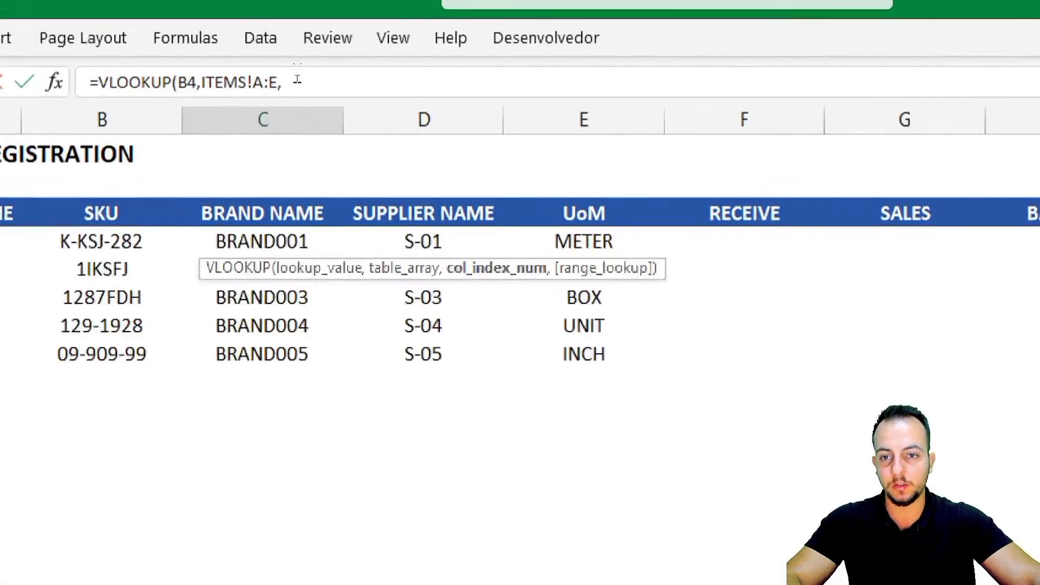
Step: Complete the VLOOKUP with column index 2 and FALSE for an exact match, and commit the formula
{"action": "left_click", "coordinate": [303, 71]}
{"action": "type", "text": ","}
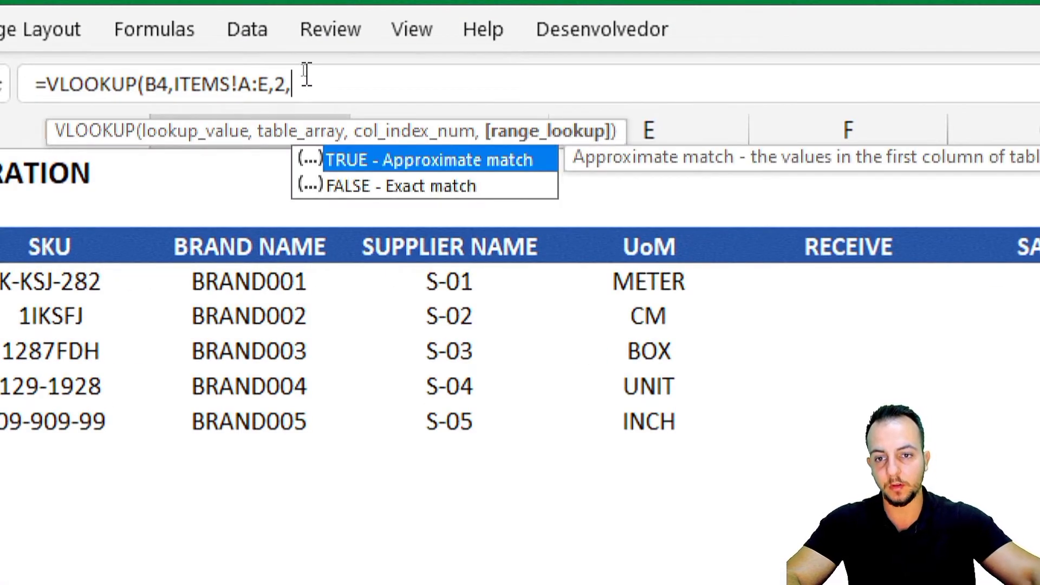
{"action": "left_click", "coordinate": [380, 185]}
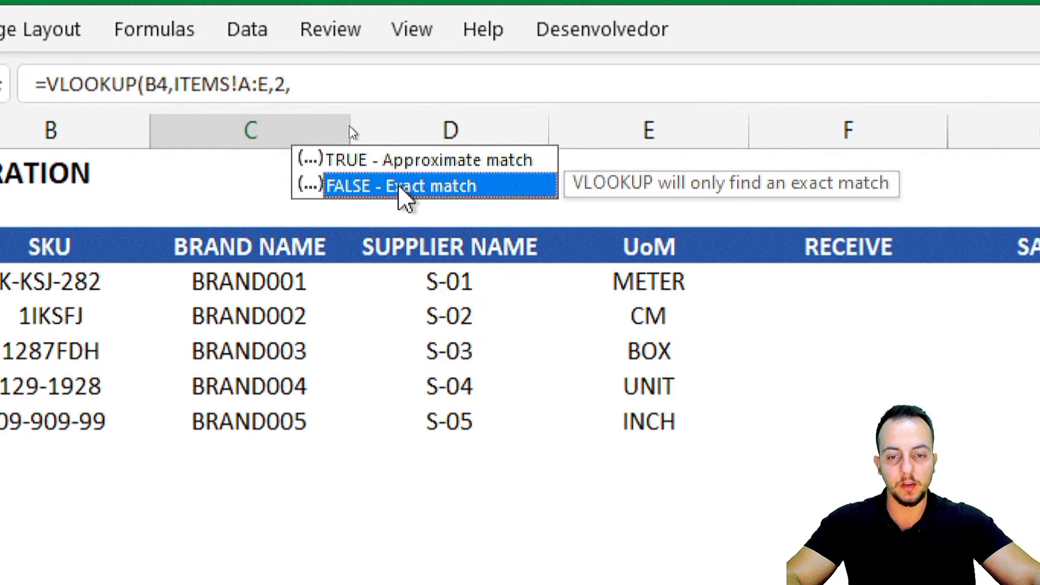
{"action": "double_click", "coordinate": [400, 187]}
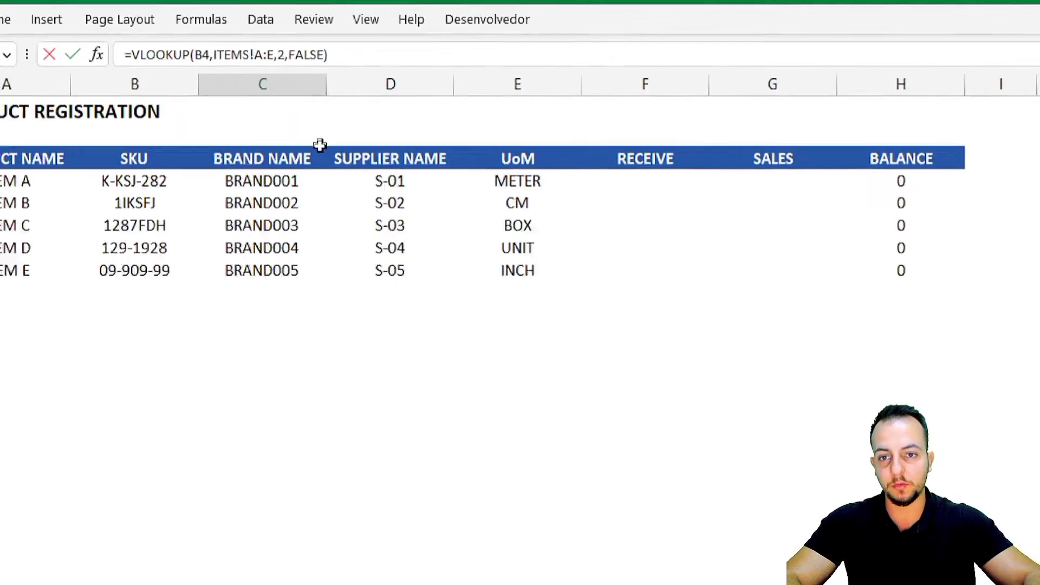
{"action": "key", "text": "Return"}
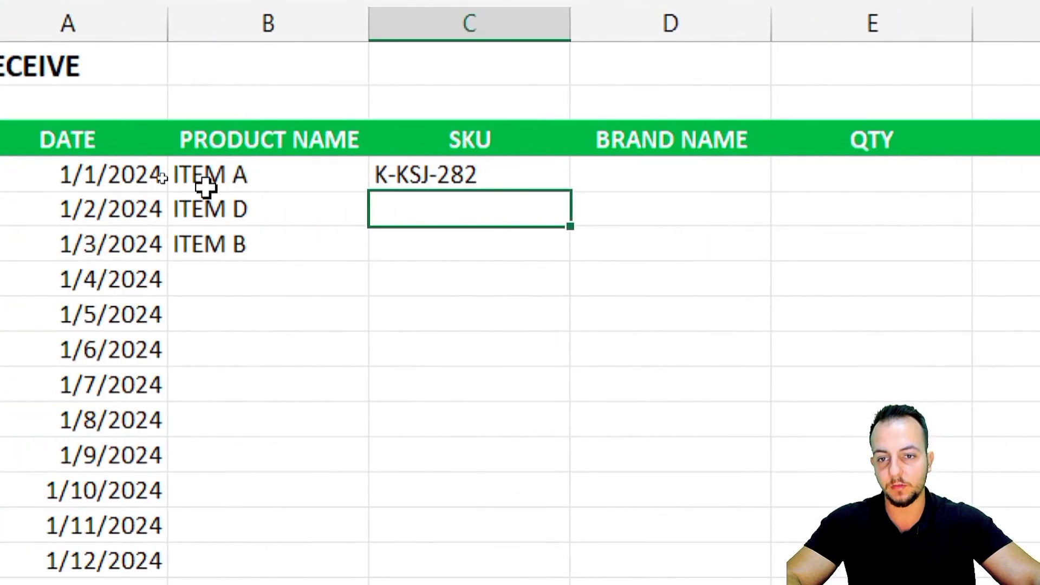
Step: Test the SKU lookup by changing the product in B4 to ITEM D, ITEM E and back to ITEM A
{"action": "left_click", "coordinate": [157, 176]}
{"action": "left_click", "coordinate": [379, 178]}
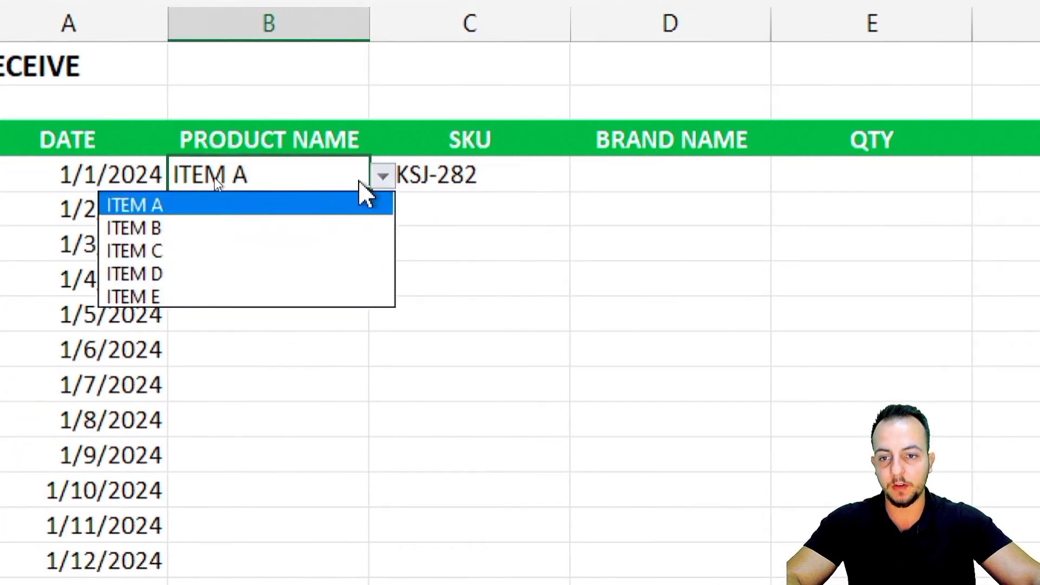
{"action": "left_click", "coordinate": [227, 228]}
{"action": "left_click", "coordinate": [379, 179]}
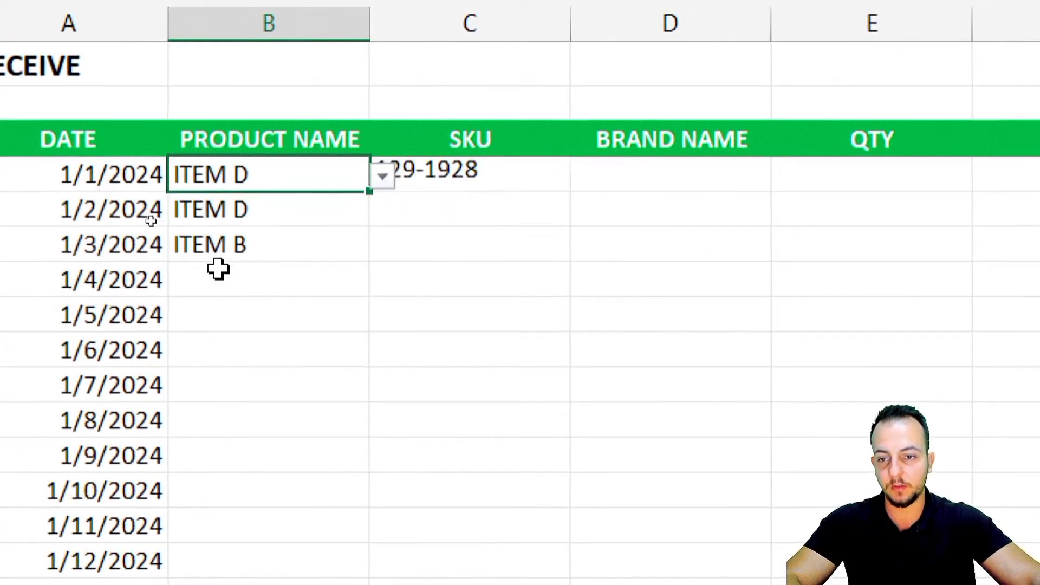
{"action": "left_click", "coordinate": [215, 266]}
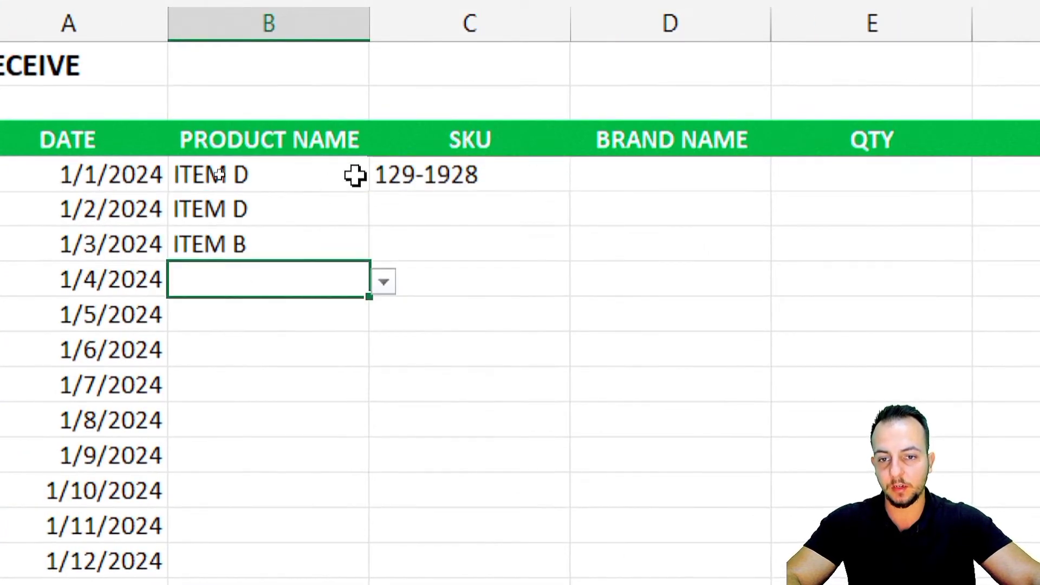
{"action": "left_click", "coordinate": [360, 174]}
{"action": "left_click", "coordinate": [382, 176]}
{"action": "left_click", "coordinate": [241, 297]}
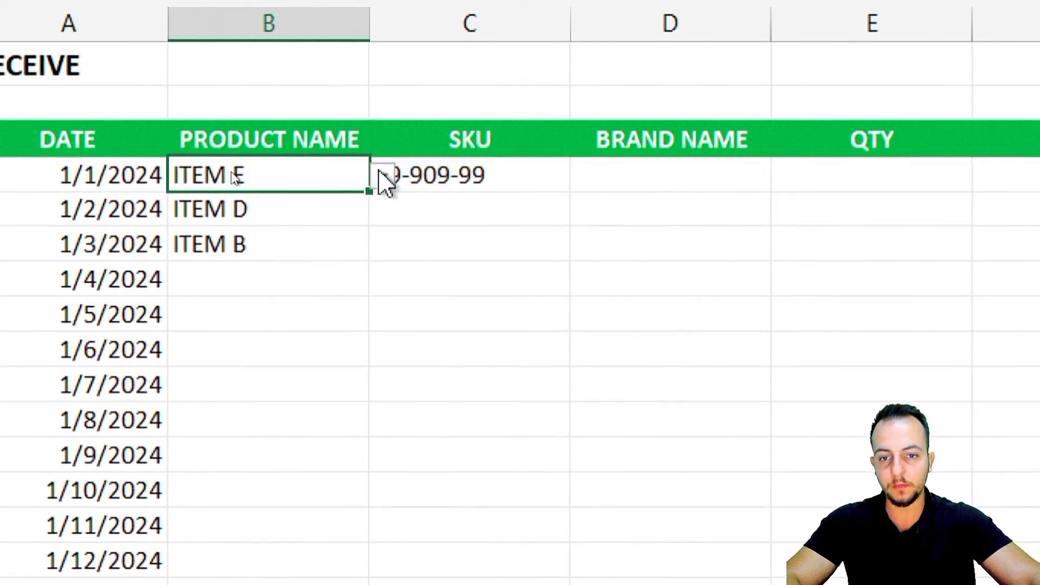
{"action": "left_click", "coordinate": [382, 176]}
{"action": "left_click", "coordinate": [260, 205]}
Step: Copy the SKU lookup formula from C4 down to C20 and inspect the result for a row without a product
{"action": "left_click", "coordinate": [508, 182]}
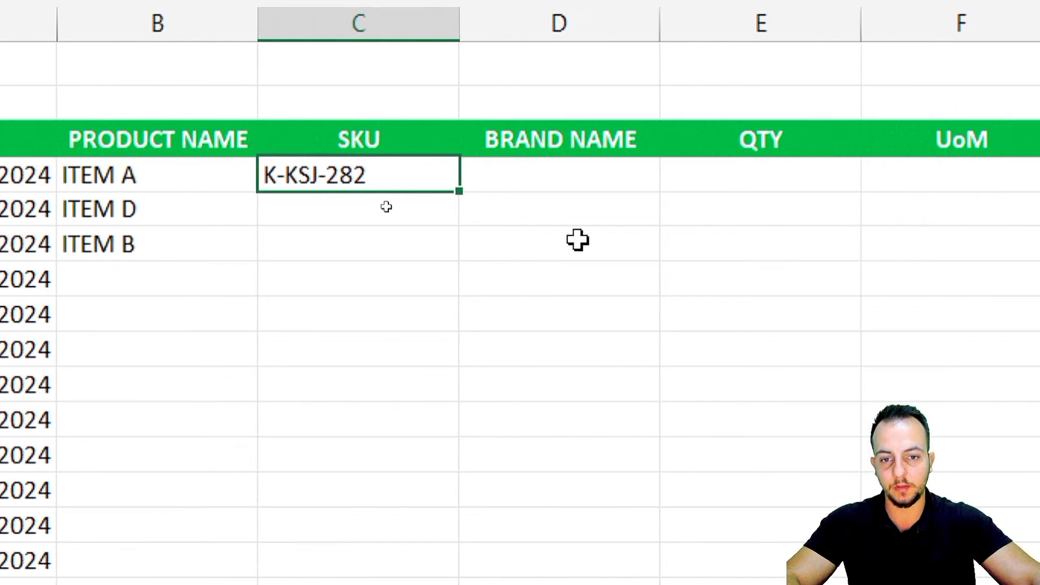
{"action": "left_click_drag", "start_coordinate": [454, 191], "coordinate": [467, 584]}
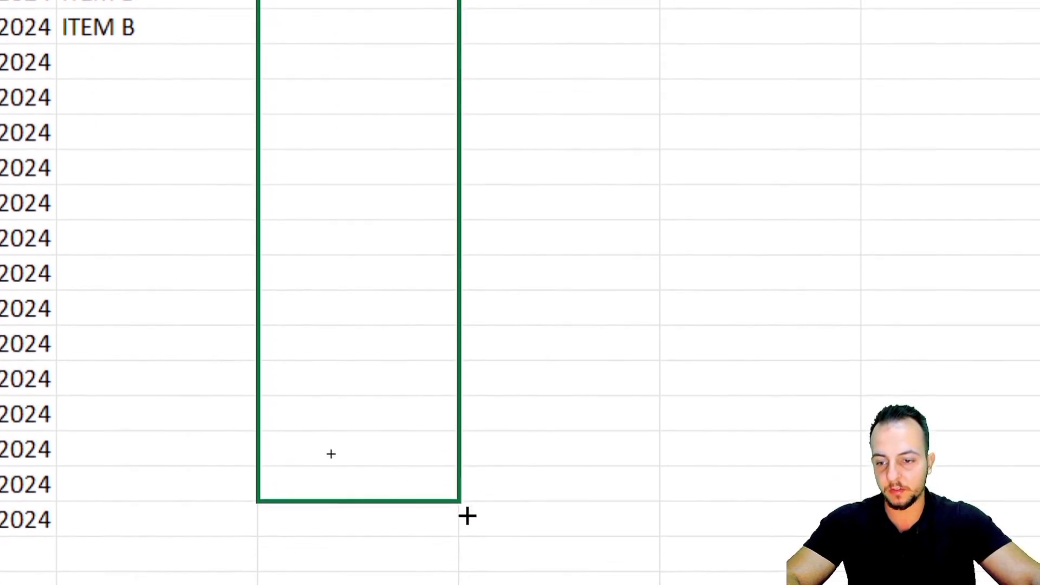
{"action": "left_click_drag", "start_coordinate": [467, 516], "coordinate": [470, 523]}
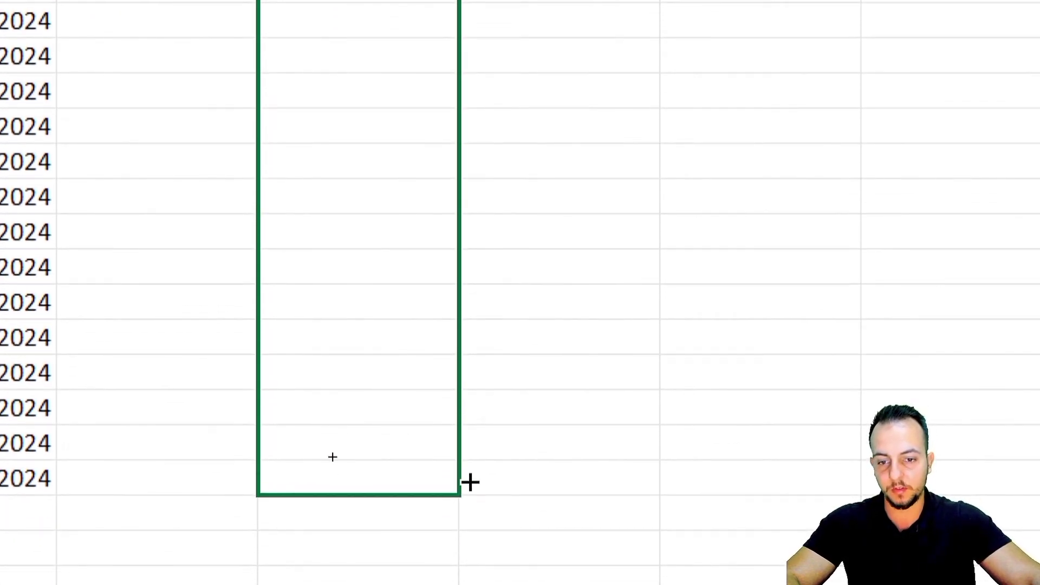
{"action": "left_click_drag", "start_coordinate": [470, 482], "coordinate": [464, 476]}
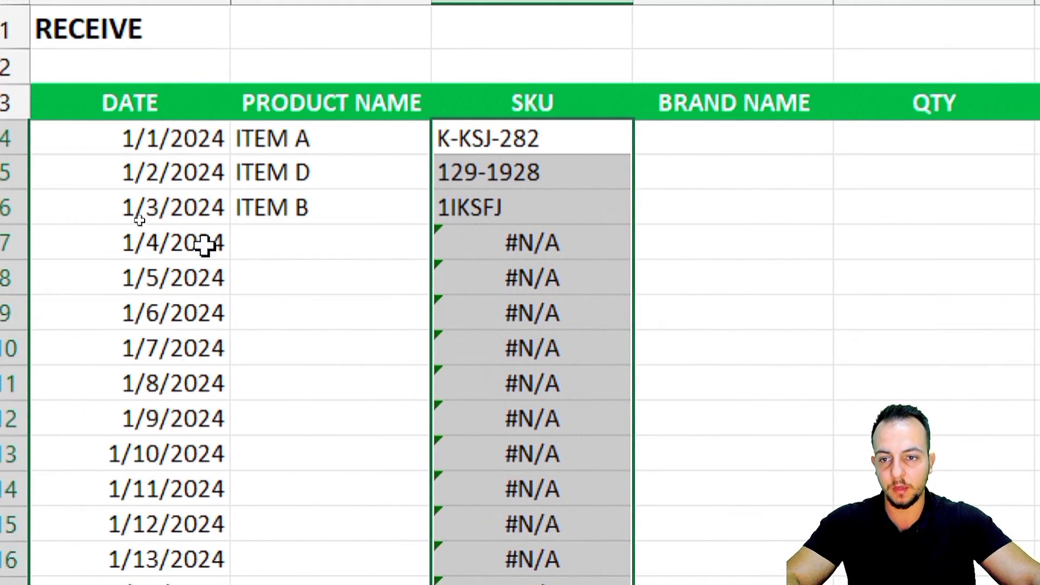
{"action": "left_click", "coordinate": [553, 247]}
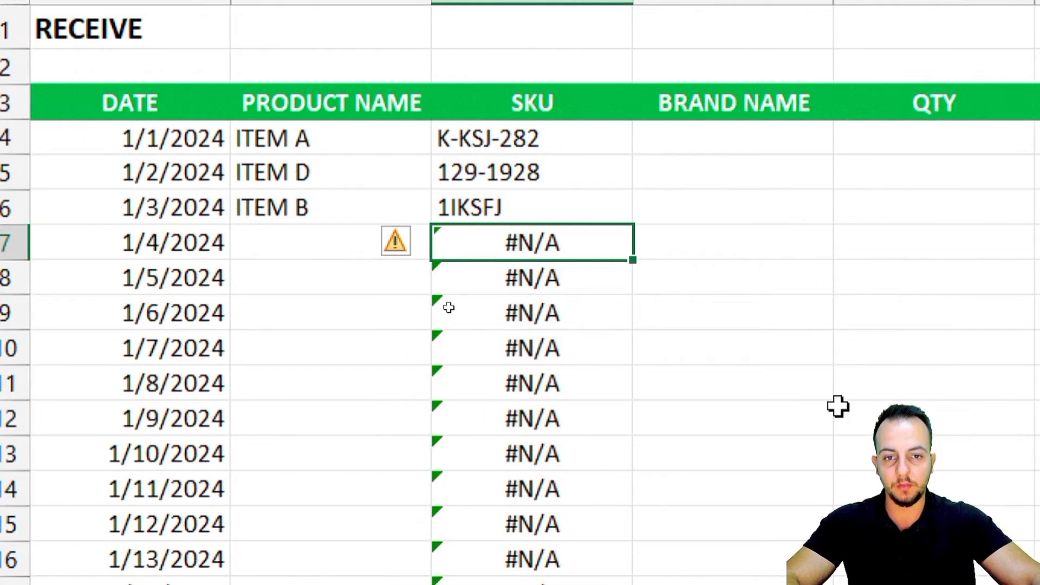
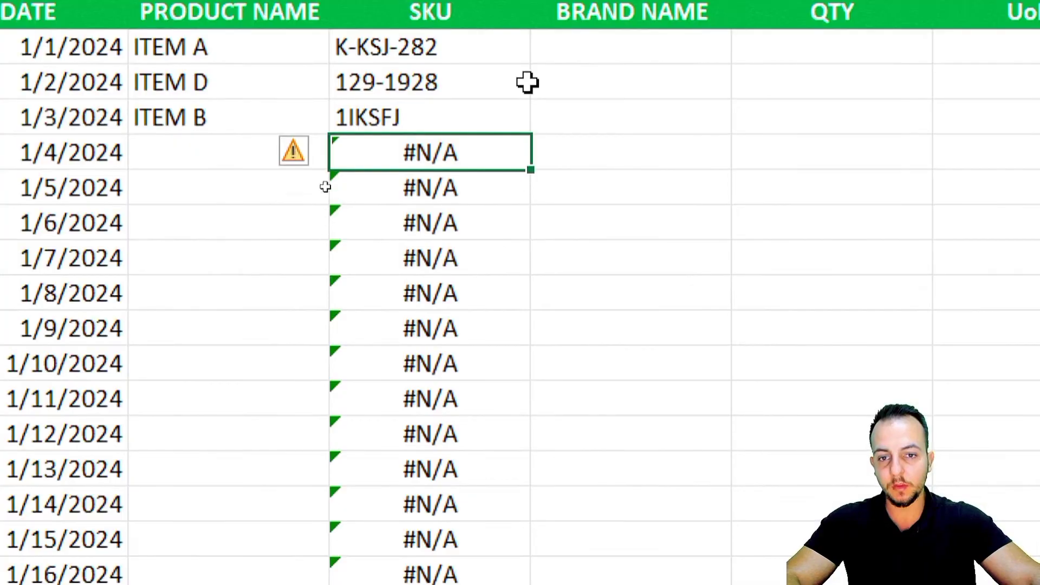
Step: Open the SKU formula in C4 for editing and insert the IFERROR function in front of the VLOOKUP
{"action": "scroll", "coordinate": [529, 81], "scroll_direction": "up", "scroll_amount": 2}
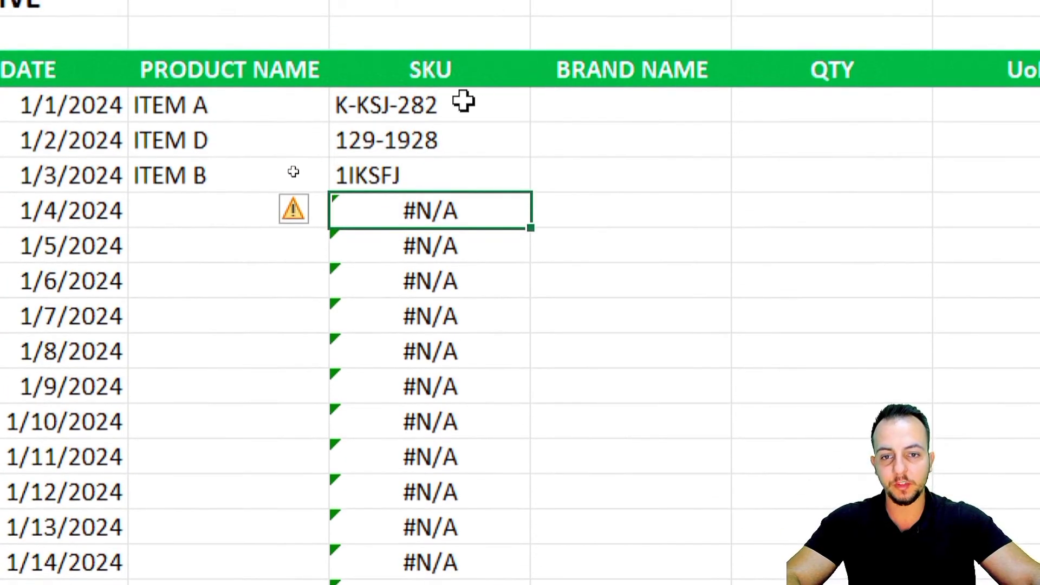
{"action": "left_click", "coordinate": [467, 100]}
{"action": "double_click", "coordinate": [484, 129]}
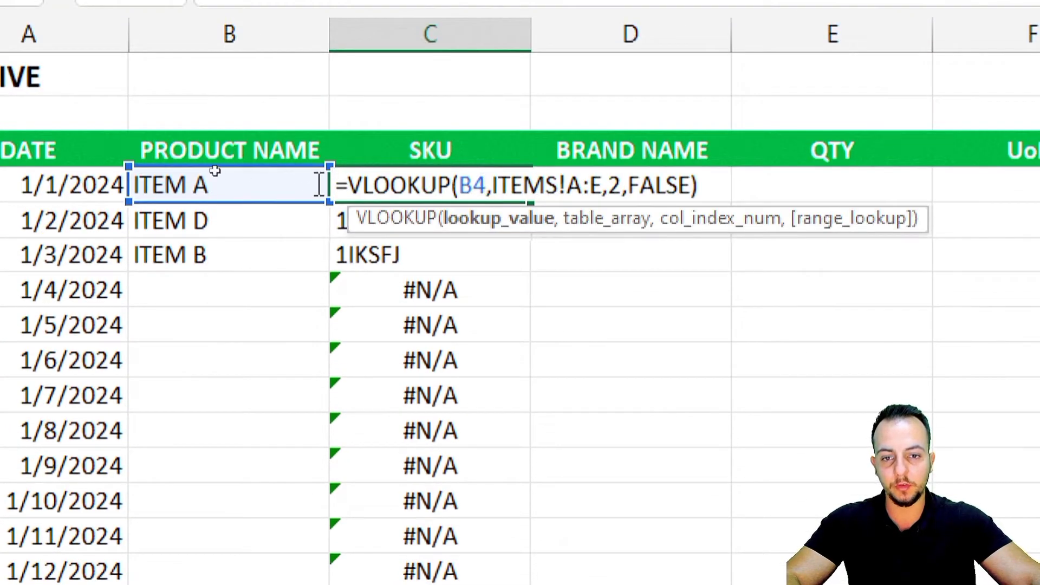
{"action": "left_click", "coordinate": [349, 187]}
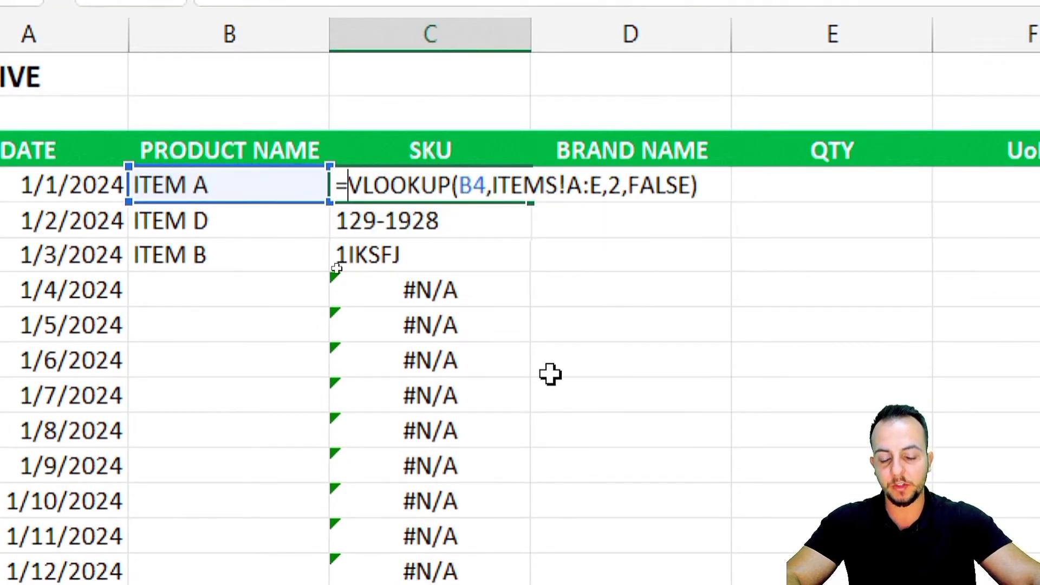
{"action": "type", "text": "IFE"}
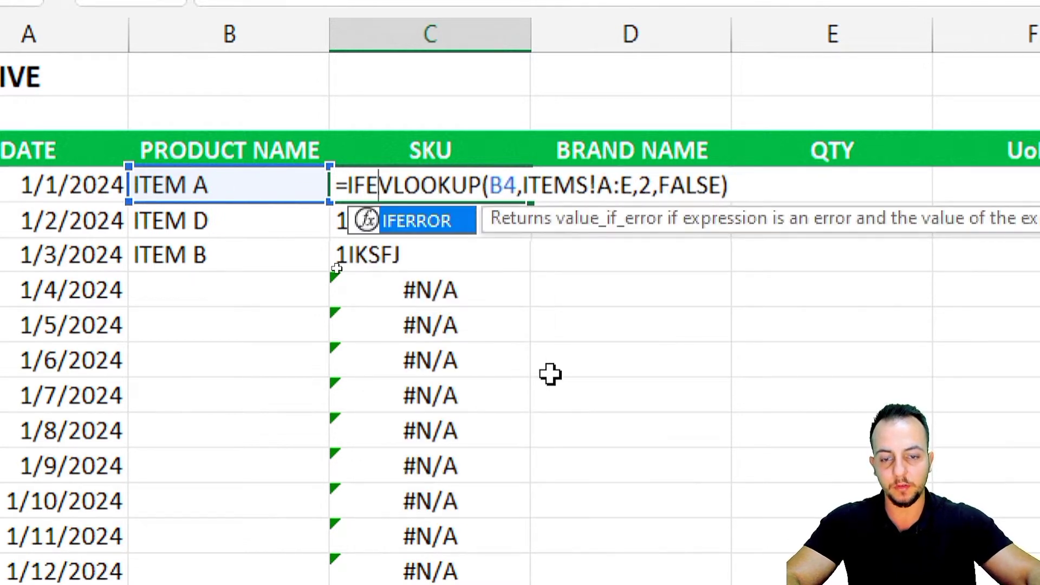
{"action": "double_click", "coordinate": [425, 222]}
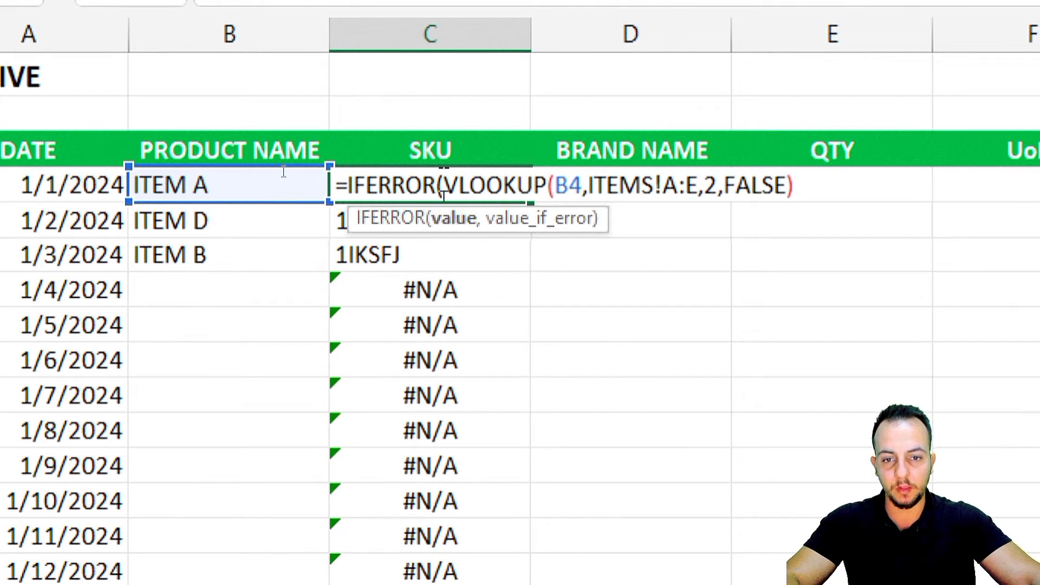
Step: Complete the IFERROR around the VLOOKUP in C4 with an empty string "" as the value if error, and commit the formula
{"action": "left_click_drag", "start_coordinate": [443, 186], "coordinate": [792, 169]}
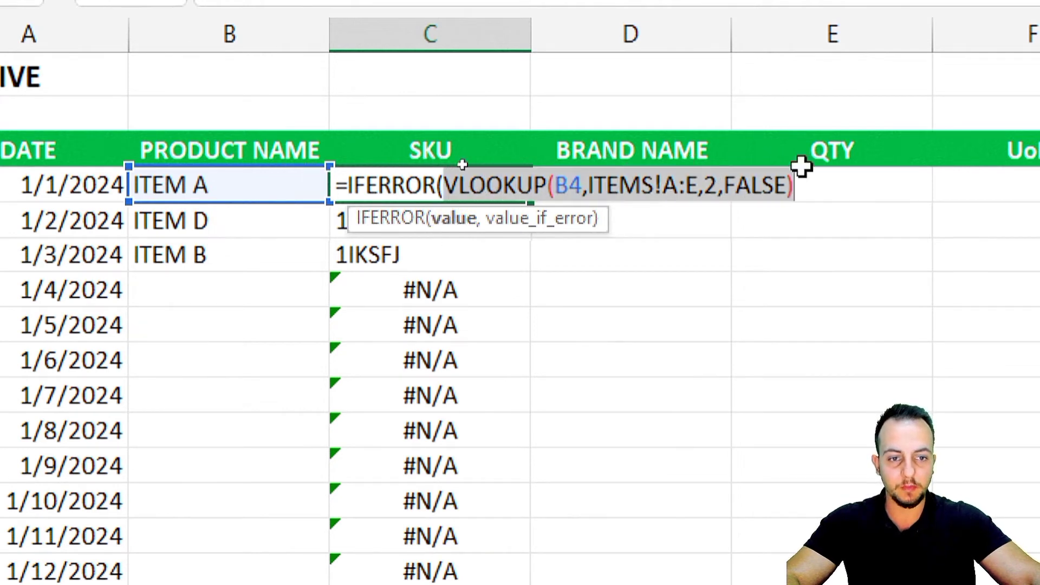
{"action": "left_click", "coordinate": [803, 175]}
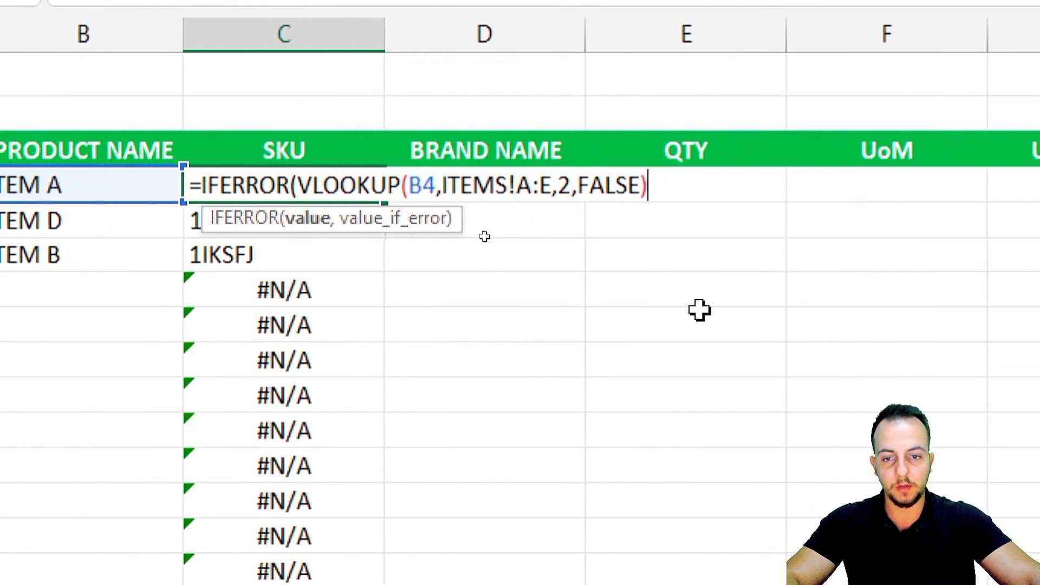
{"action": "type", "text": ","}
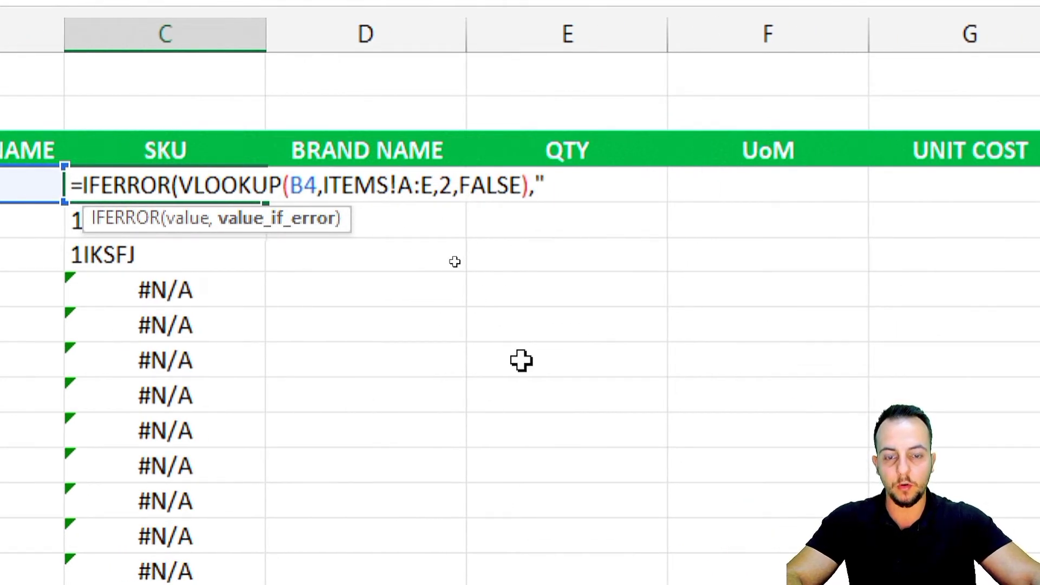
{"action": "type", "text": "\"\""}
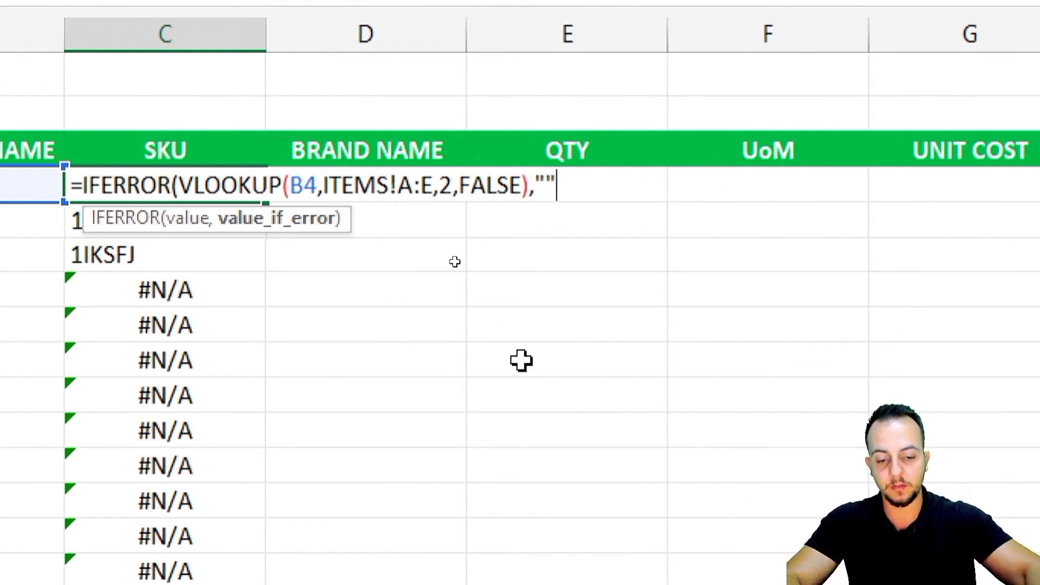
{"action": "type", "text": ")"}
{"action": "key", "text": "Return"}
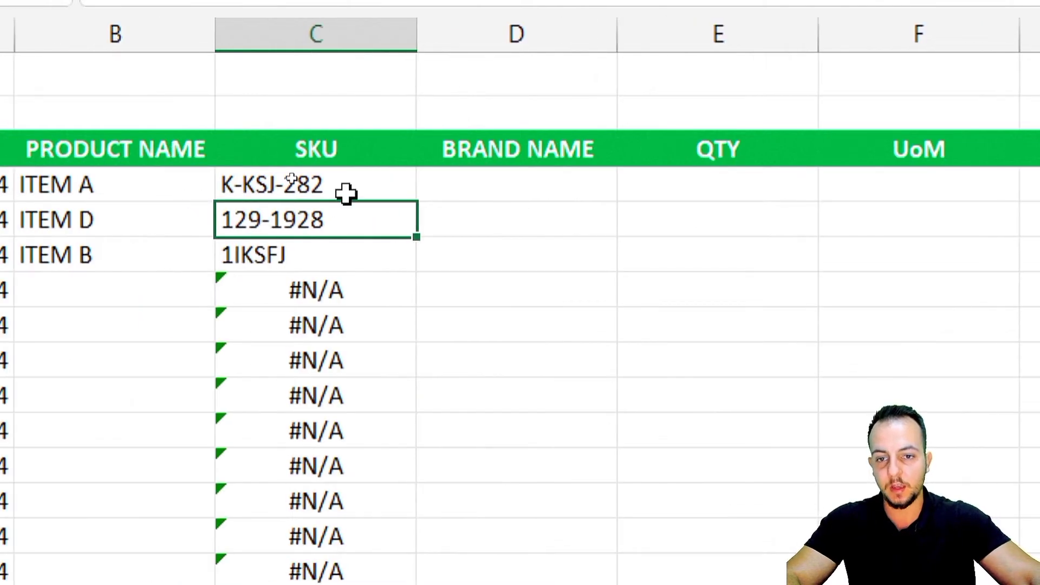
Step: Copy the IFERROR SKU formula from C4 down to C20 and inspect the copied formula in the rows without a product
{"action": "left_click", "coordinate": [346, 194]}
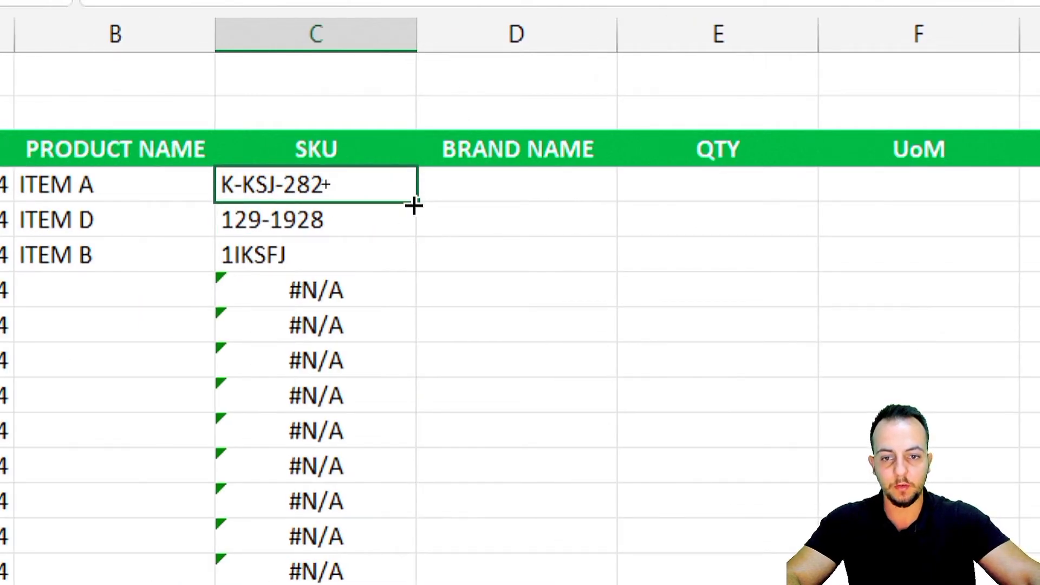
{"action": "double_click", "coordinate": [413, 203]}
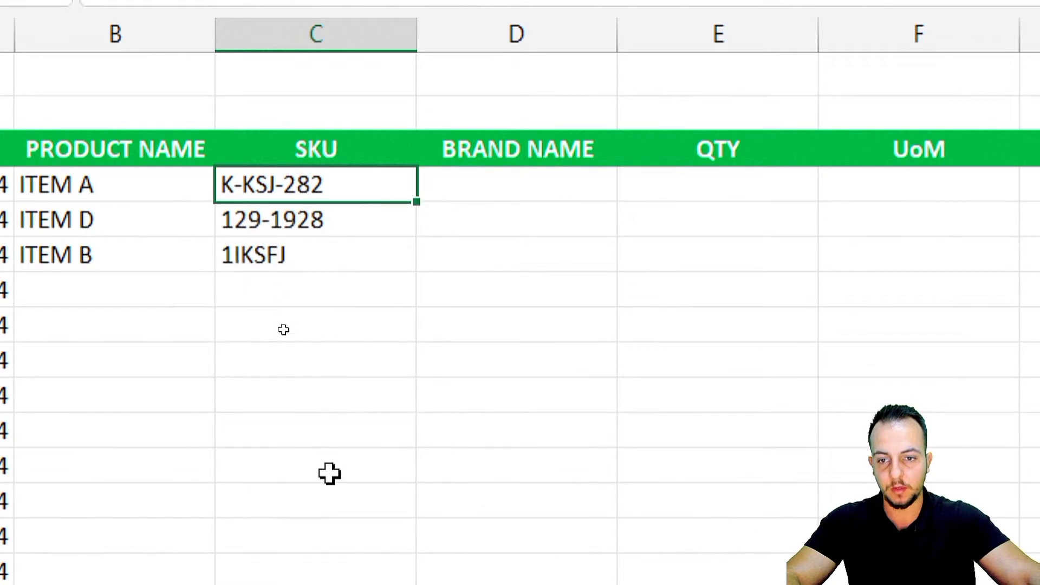
{"action": "scroll", "coordinate": [320, 515], "scroll_direction": "down", "scroll_amount": 5}
{"action": "left_click", "coordinate": [283, 463]}
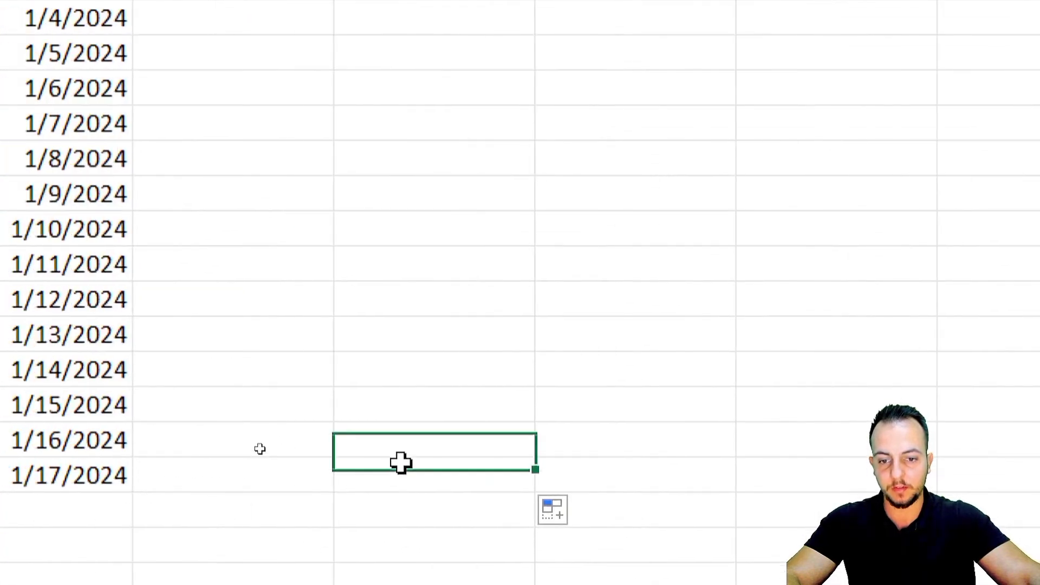
{"action": "double_click", "coordinate": [313, 183]}
{"action": "left_click", "coordinate": [417, 194]}
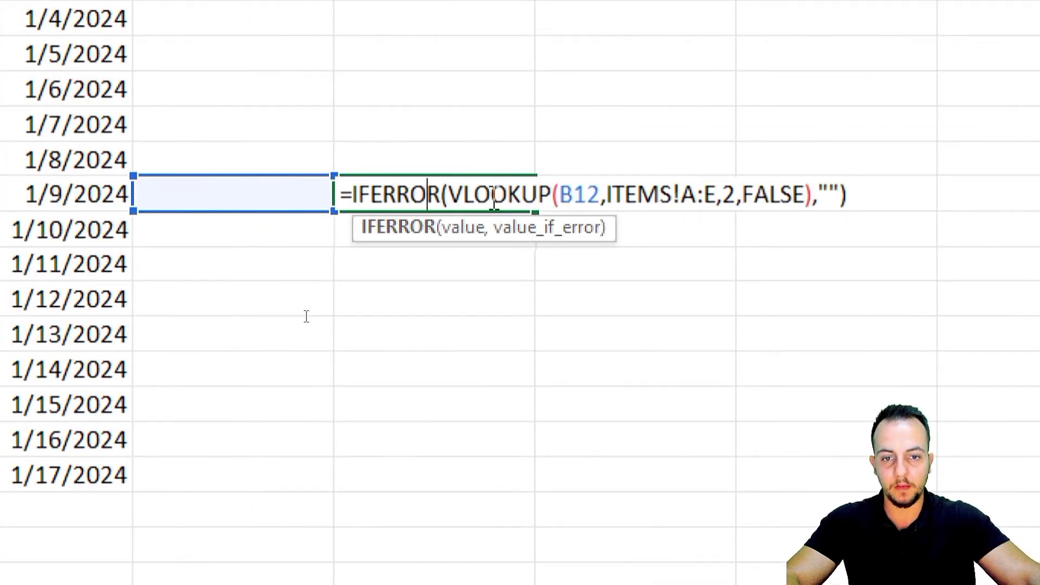
{"action": "key", "text": "Escape"}
{"action": "left_click", "coordinate": [404, 473]}
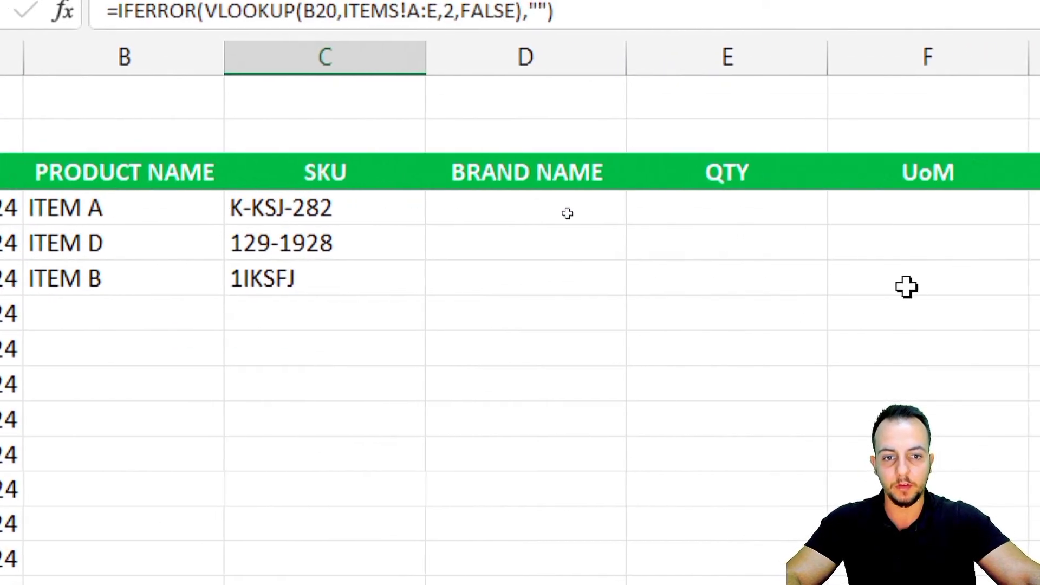
Step: Review the SKU formula in C4 and check the column positions of SKU, BRAND NAME and UoM on the ITEMS sheet
{"action": "left_click", "coordinate": [637, 230]}
{"action": "left_click", "coordinate": [611, 207]}
{"action": "left_click", "coordinate": [838, 207]}
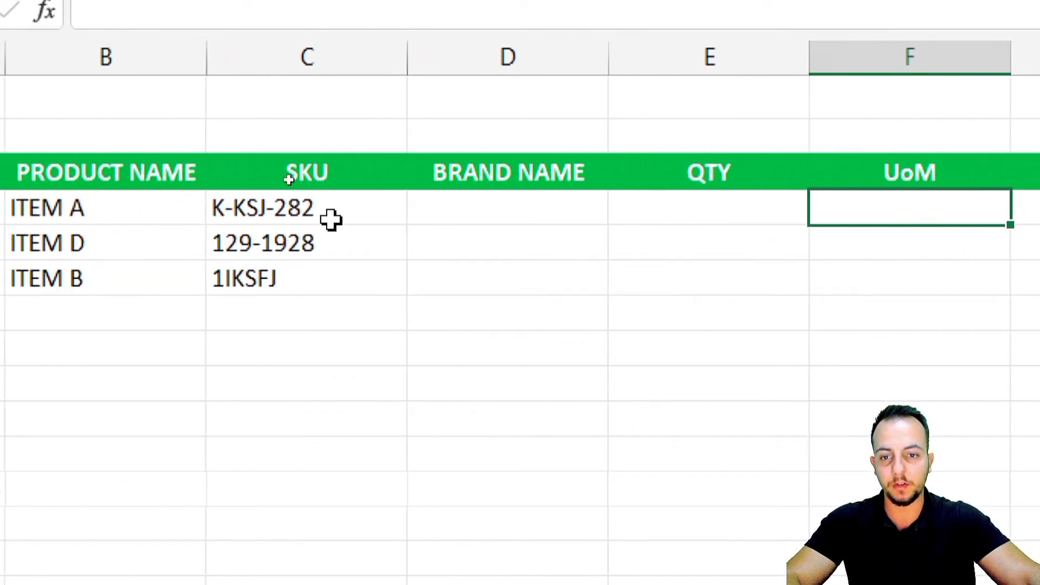
{"action": "left_click", "coordinate": [137, 208]}
{"action": "double_click", "coordinate": [363, 208]}
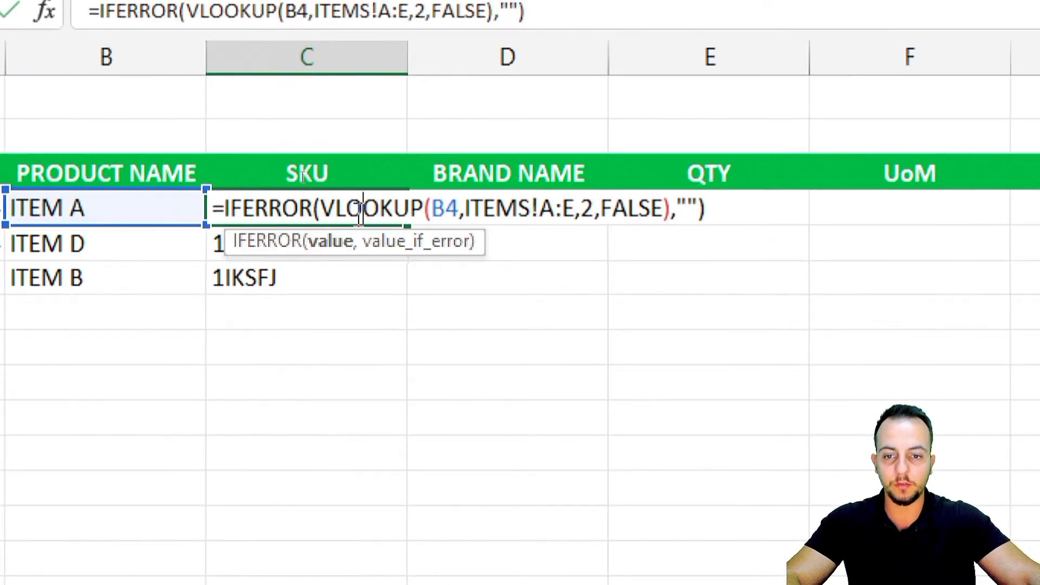
{"action": "key", "text": "Escape"}
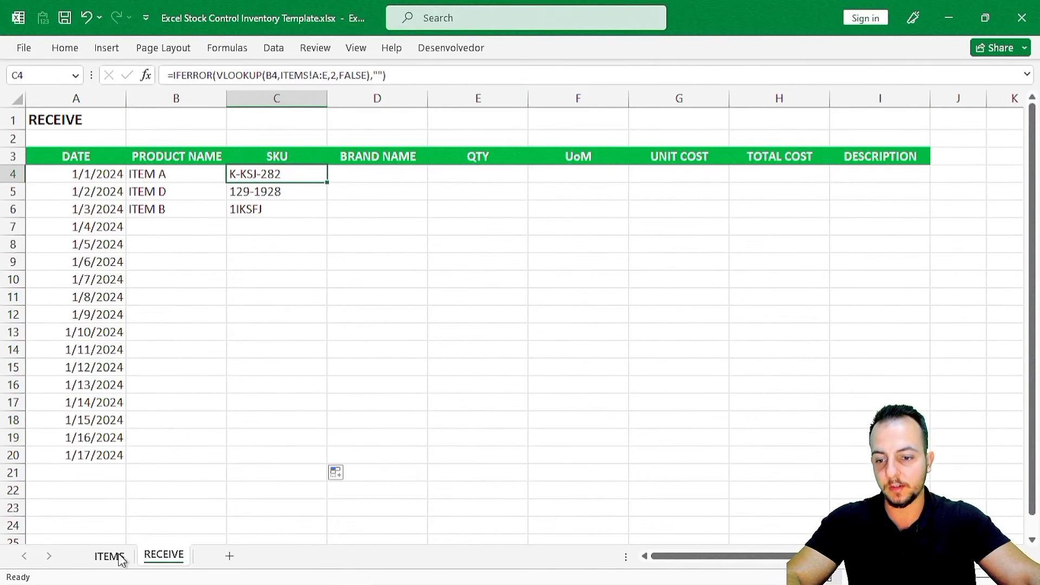
{"action": "left_click", "coordinate": [109, 556]}
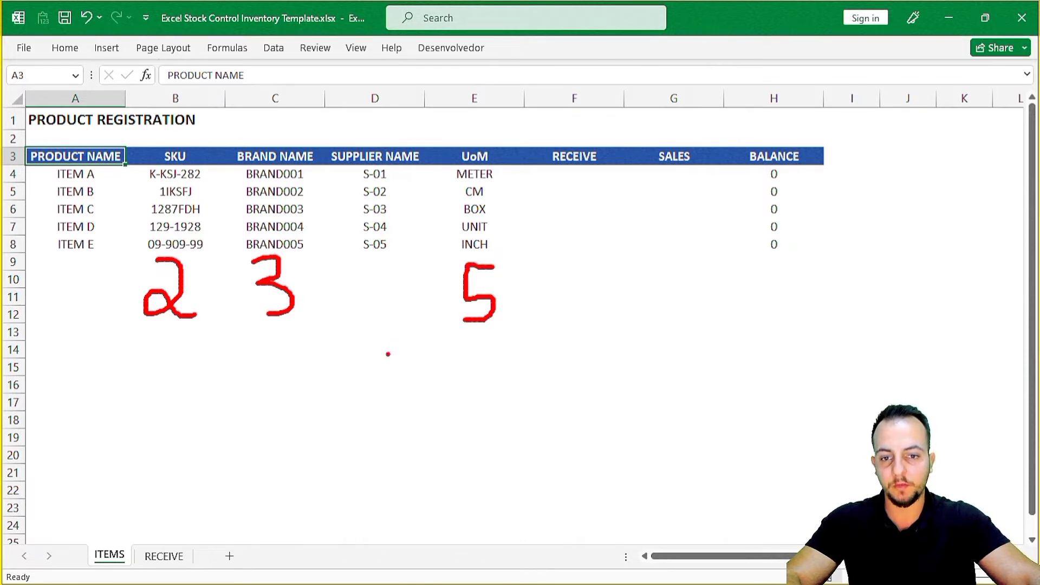
{"action": "left_click", "coordinate": [164, 556]}
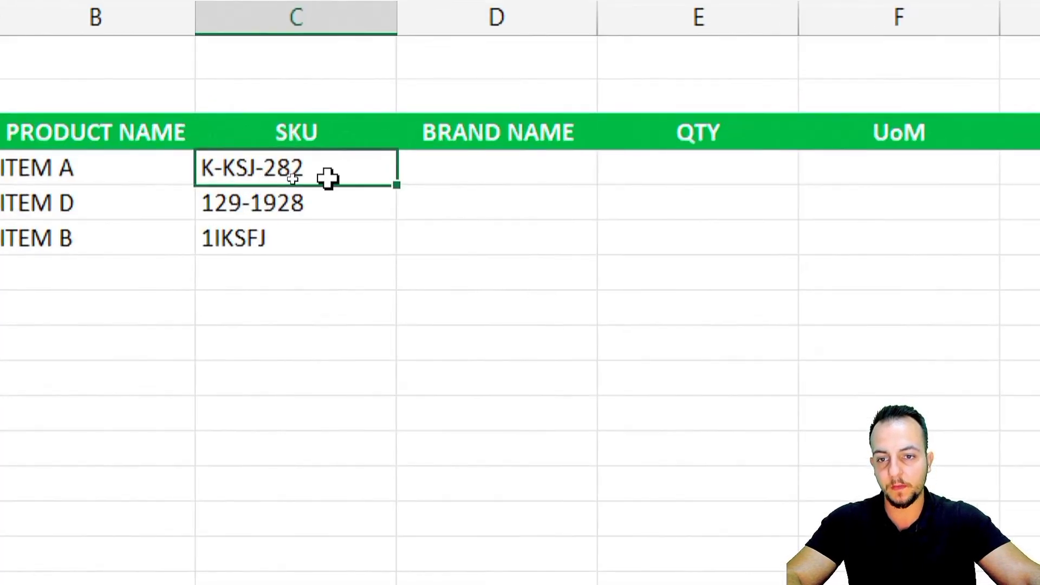
Step: Reuse the text of the C4 SKU formula in BRAND NAME cell D4, with the VLOOKUP column index changed to 3
{"action": "double_click", "coordinate": [328, 178]}
{"action": "left_click_drag", "start_coordinate": [392, 179], "coordinate": [181, 169]}
{"action": "key", "text": "ctrl+c"}
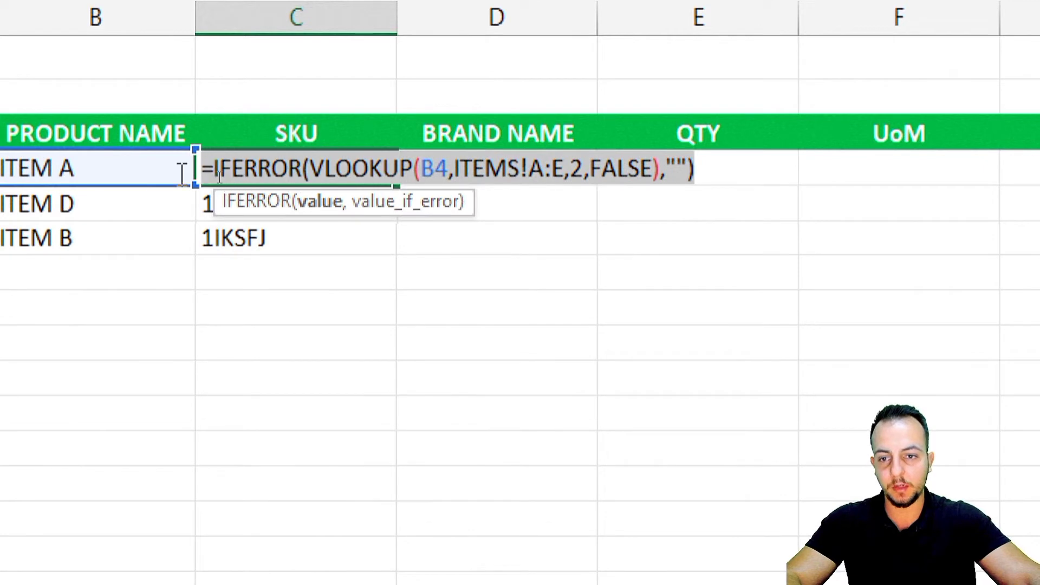
{"action": "left_click", "coordinate": [532, 169]}
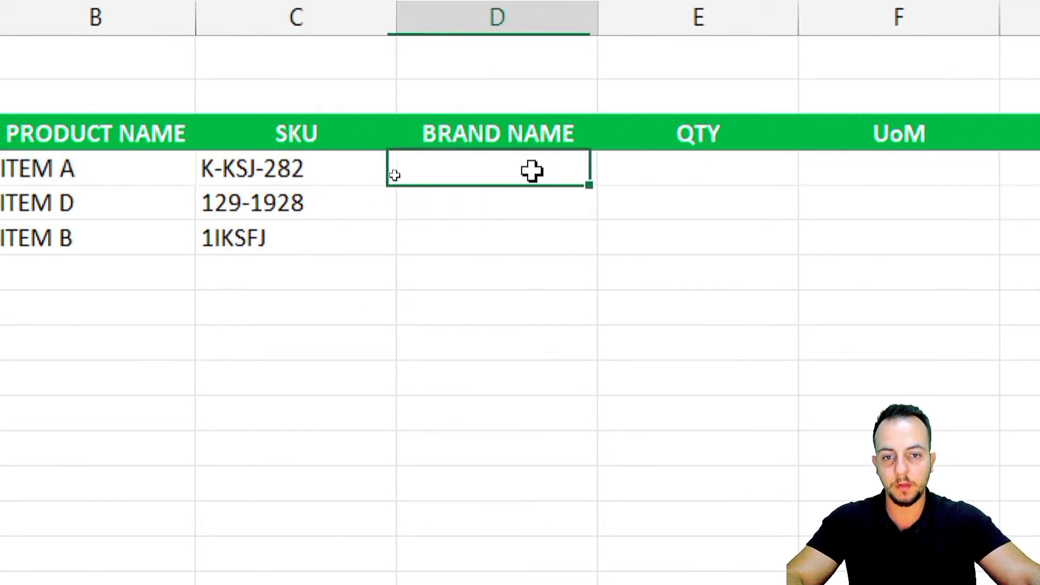
{"action": "double_click", "coordinate": [553, 169]}
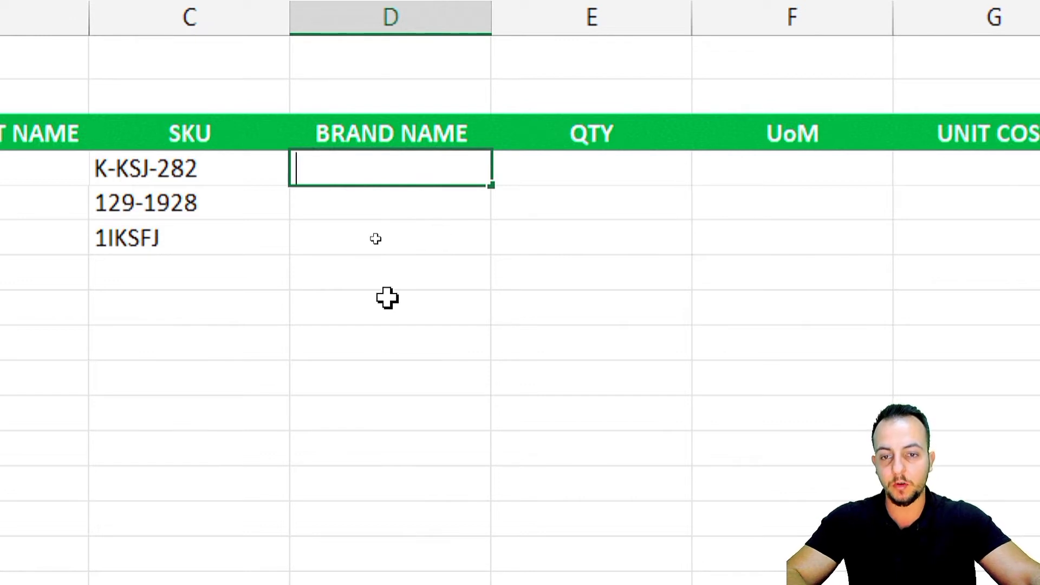
{"action": "key", "text": "ctrl+v"}
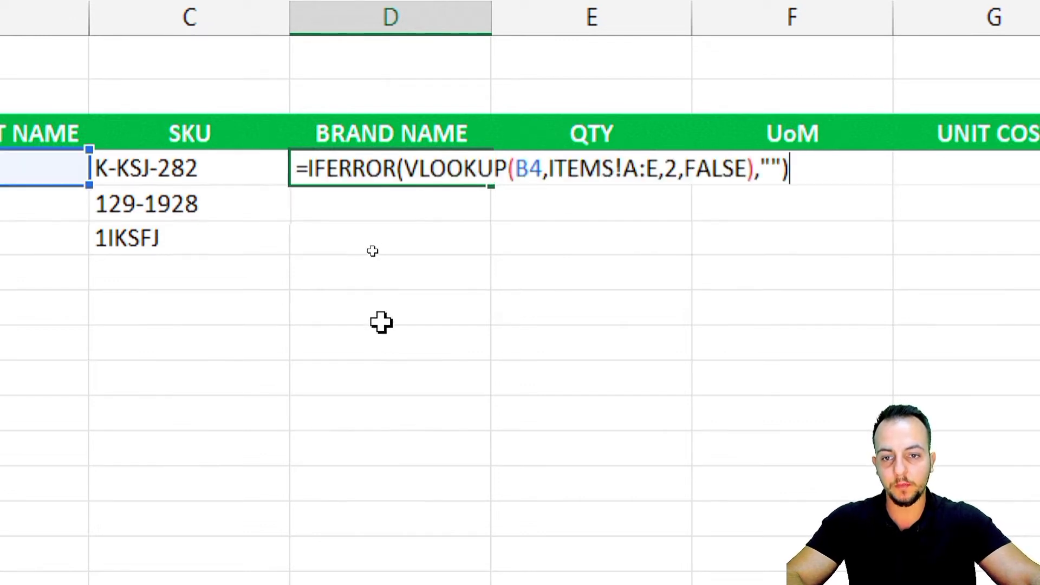
{"action": "double_click", "coordinate": [670, 176]}
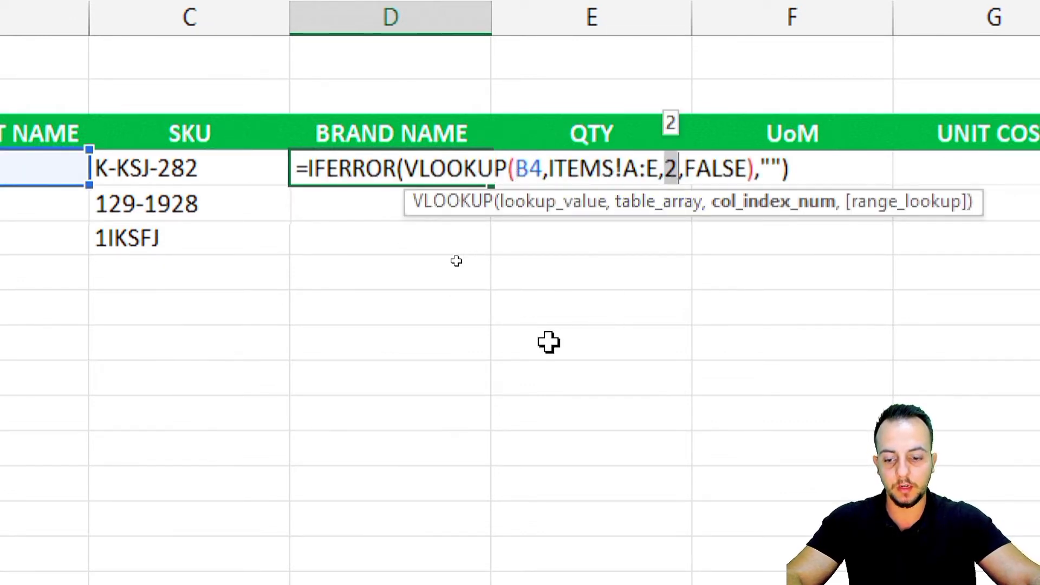
{"action": "type", "text": "3"}
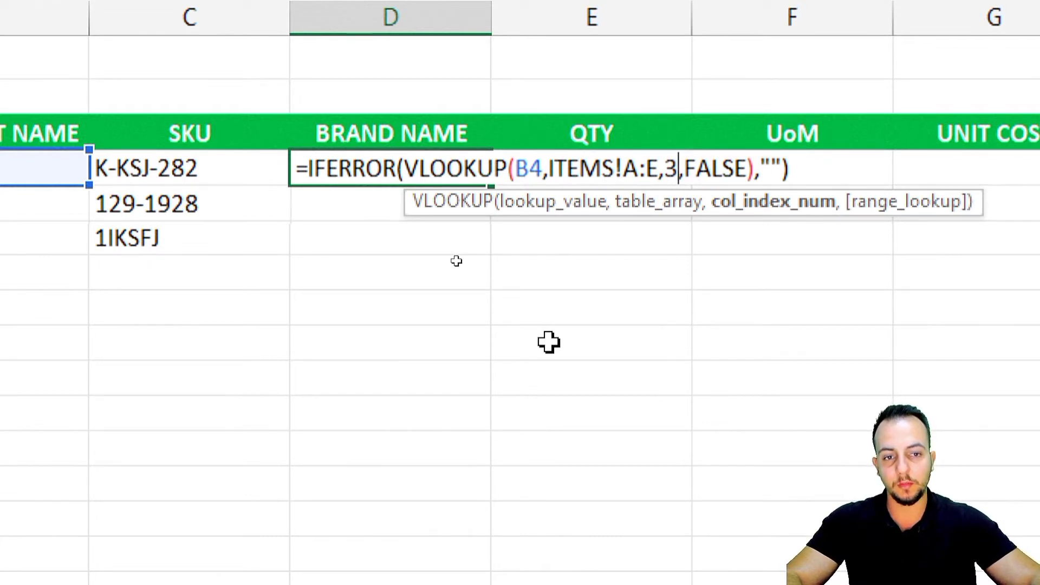
{"action": "key", "text": "Return"}
Step: Paste the same lookup formula into UoM cell F4 and set its VLOOKUP column index to 5
{"action": "scroll", "coordinate": [894, 259], "scroll_direction": "right", "scroll_amount": 1}
{"action": "double_click", "coordinate": [613, 163]}
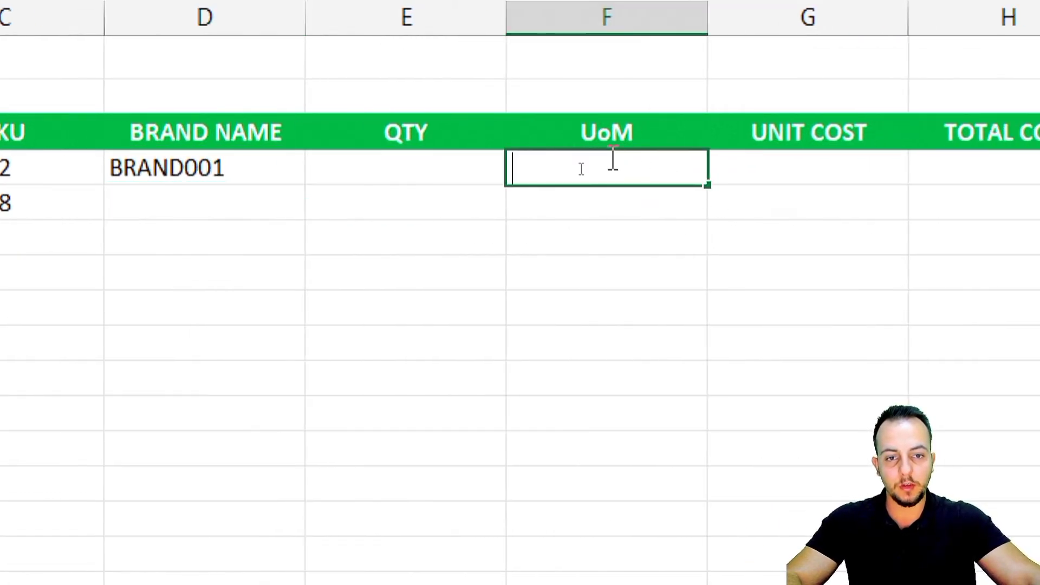
{"action": "key", "text": "ctrl+v"}
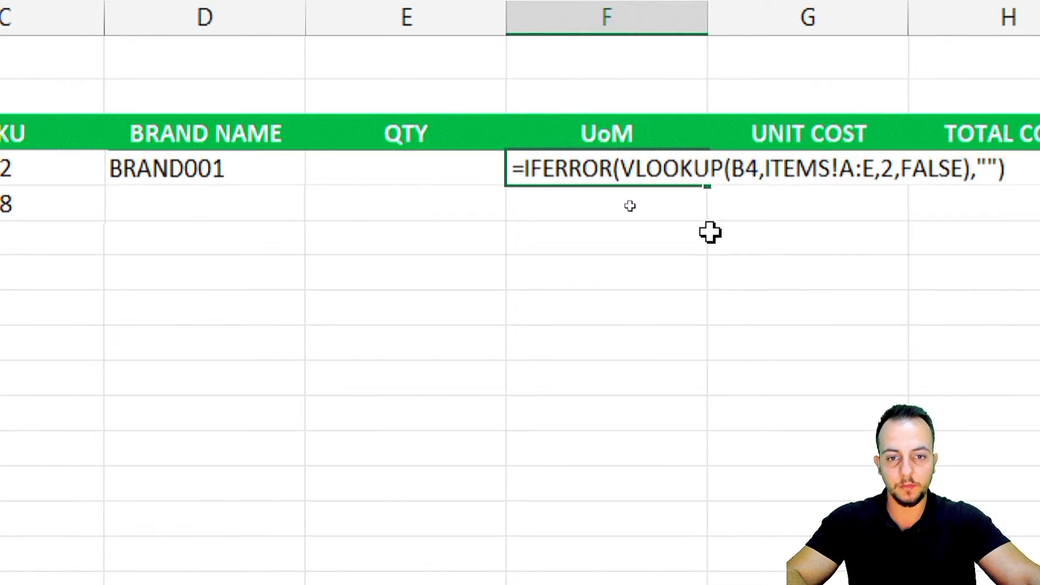
{"action": "scroll", "coordinate": [916, 257], "scroll_direction": "right", "scroll_amount": 1}
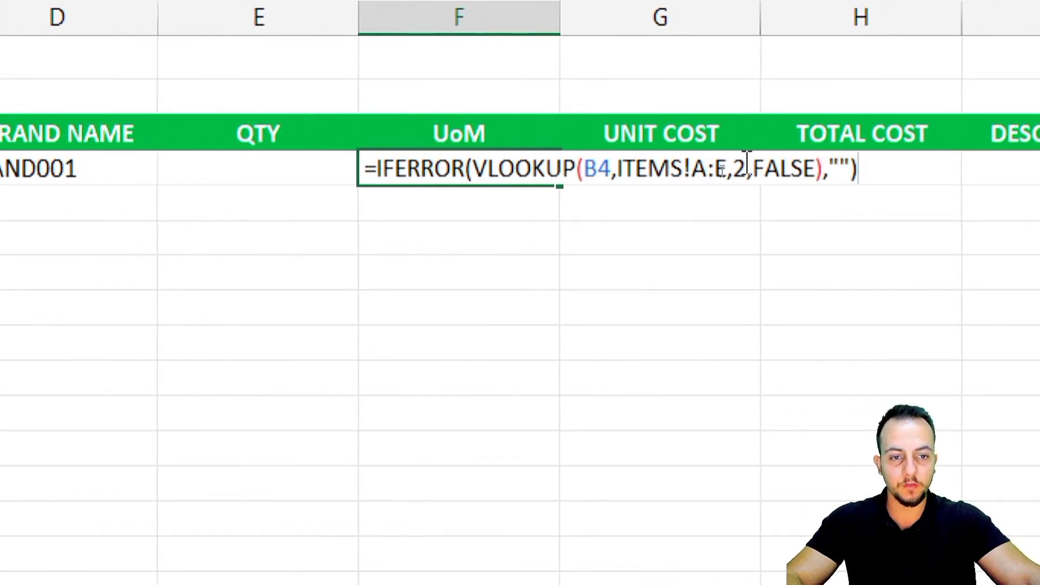
{"action": "double_click", "coordinate": [740, 168]}
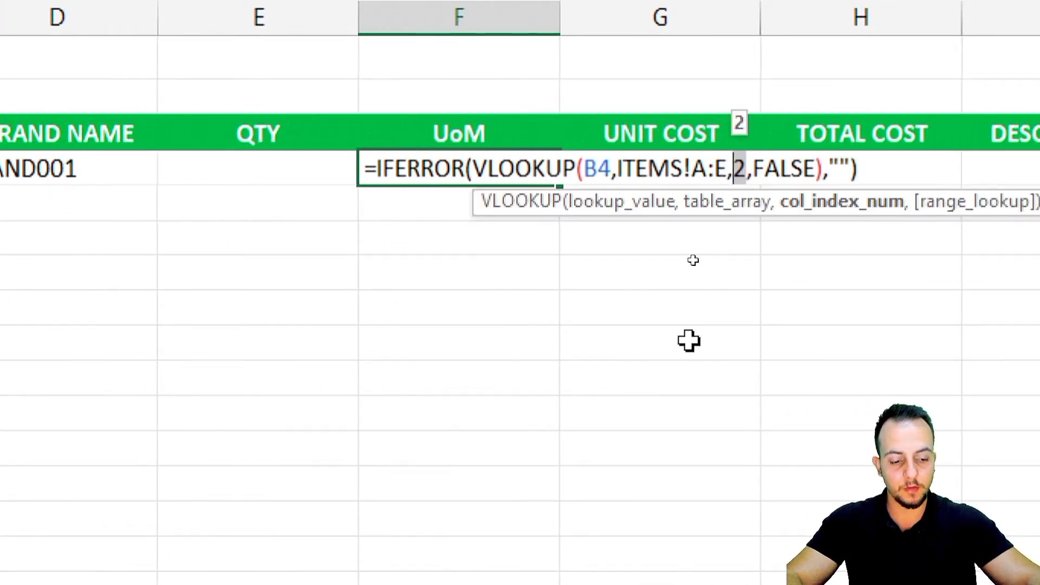
{"action": "type", "text": "5"}
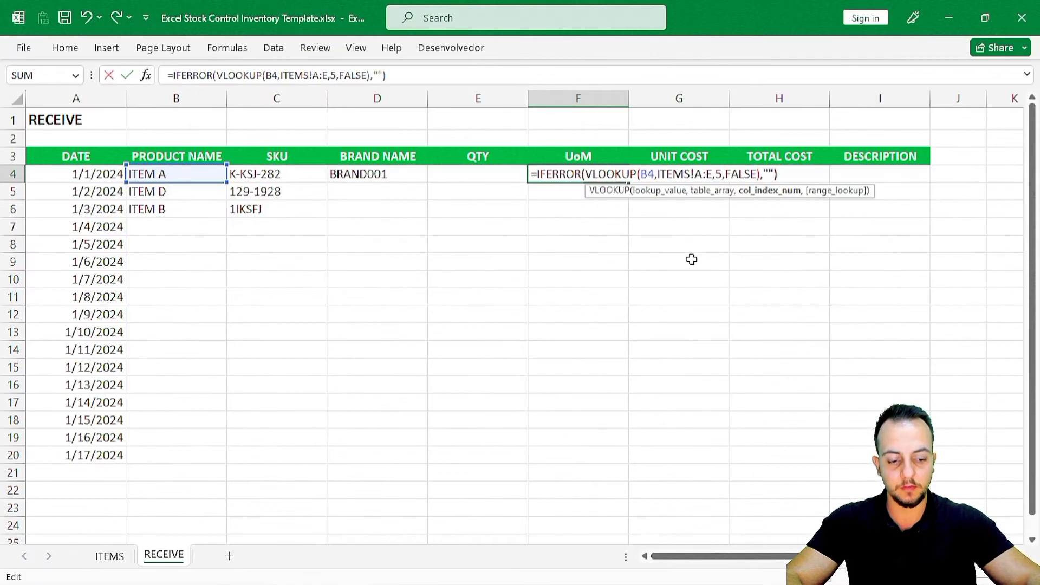
{"action": "key", "text": "Return"}
Step: Copy the BRAND NAME formula from D4 and the UoM formula from F4 down to row 20
{"action": "left_click", "coordinate": [416, 182]}
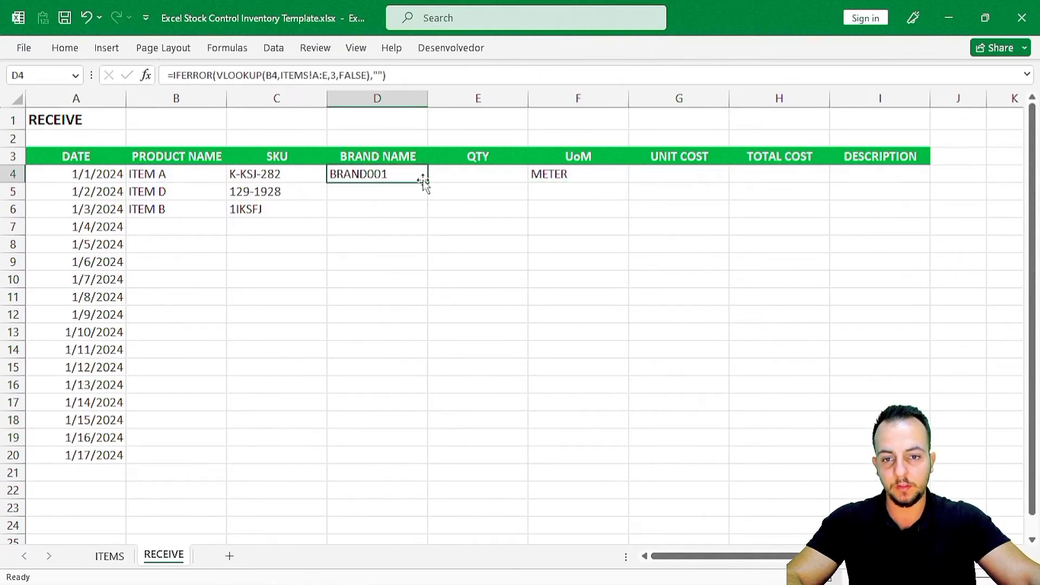
{"action": "left_click_drag", "start_coordinate": [427, 182], "coordinate": [395, 461]}
{"action": "left_click", "coordinate": [599, 174]}
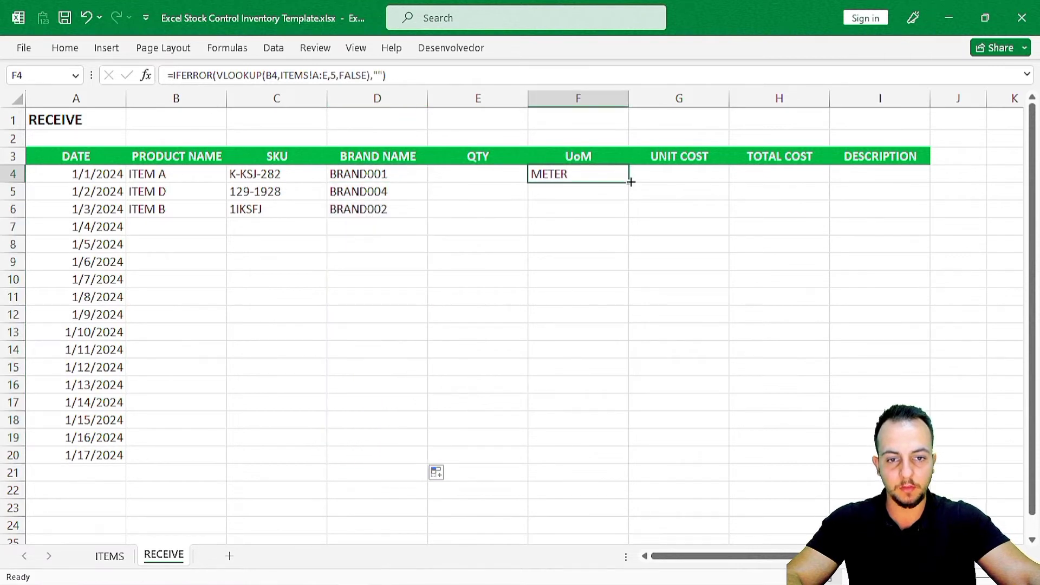
{"action": "left_click_drag", "start_coordinate": [630, 182], "coordinate": [607, 466]}
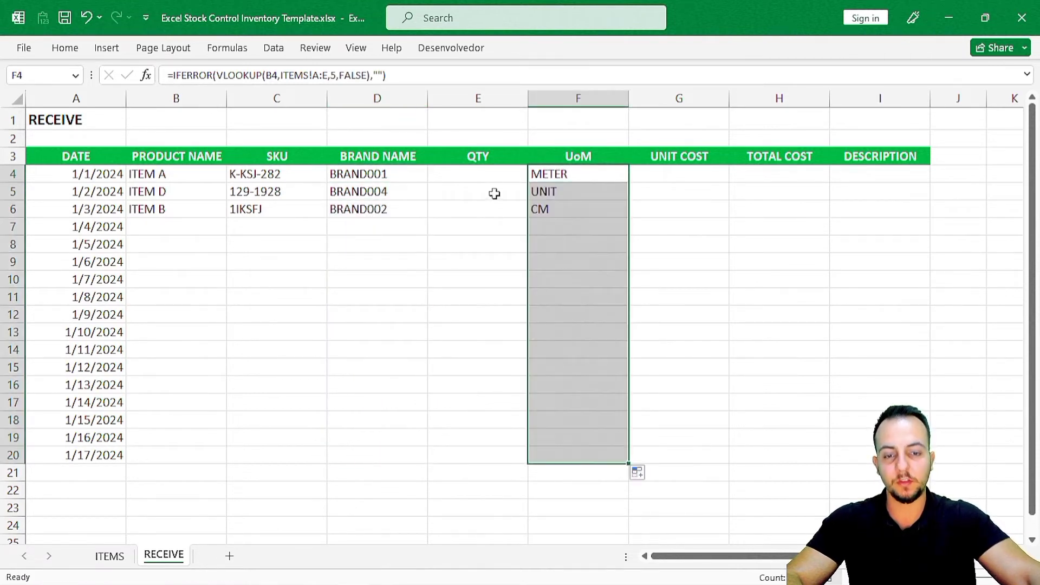
Step: Test the lookups by changing the product in B5 to ITEM C and back to ITEM D, and reopen its product list
{"action": "left_click", "coordinate": [221, 191]}
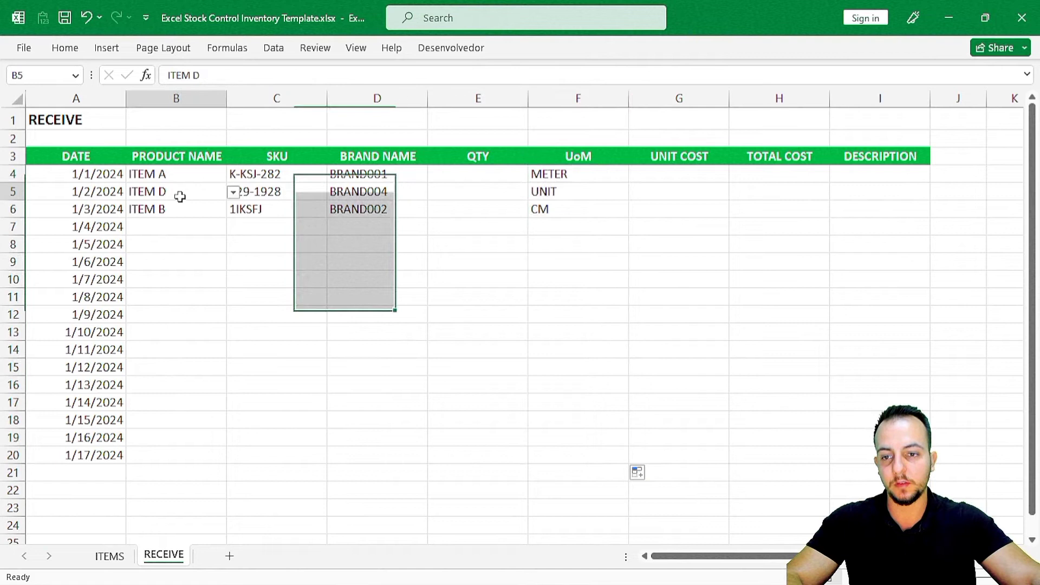
{"action": "left_click", "coordinate": [232, 193]}
{"action": "left_click", "coordinate": [161, 229]}
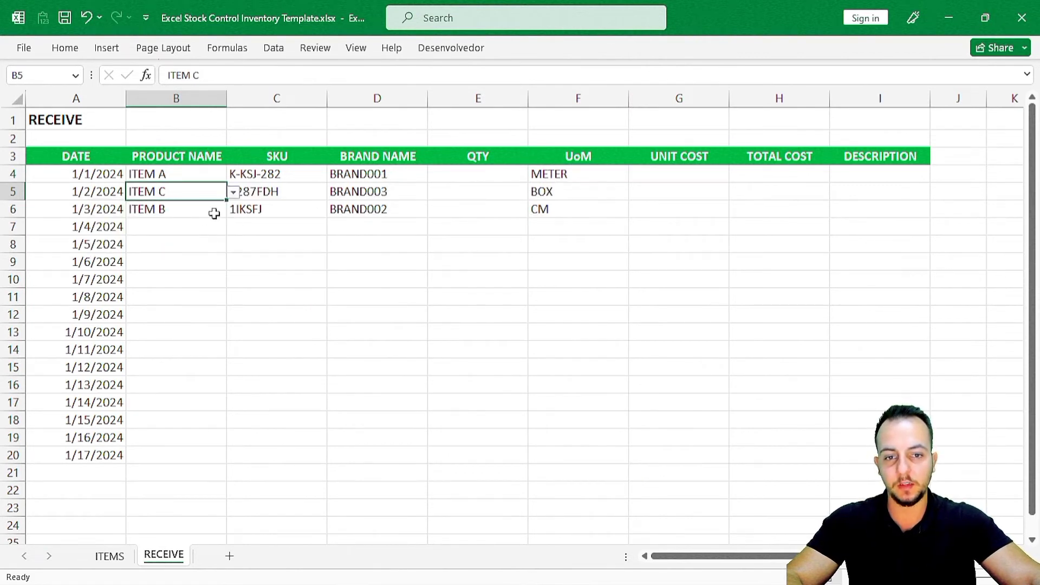
{"action": "left_click", "coordinate": [231, 192]}
{"action": "left_click", "coordinate": [180, 241]}
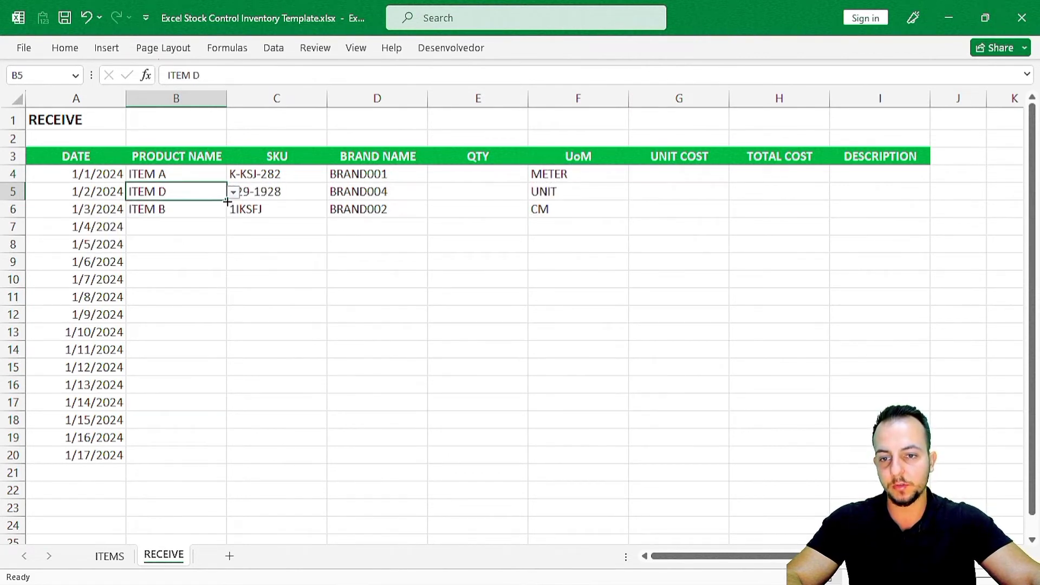
{"action": "left_click", "coordinate": [231, 193]}
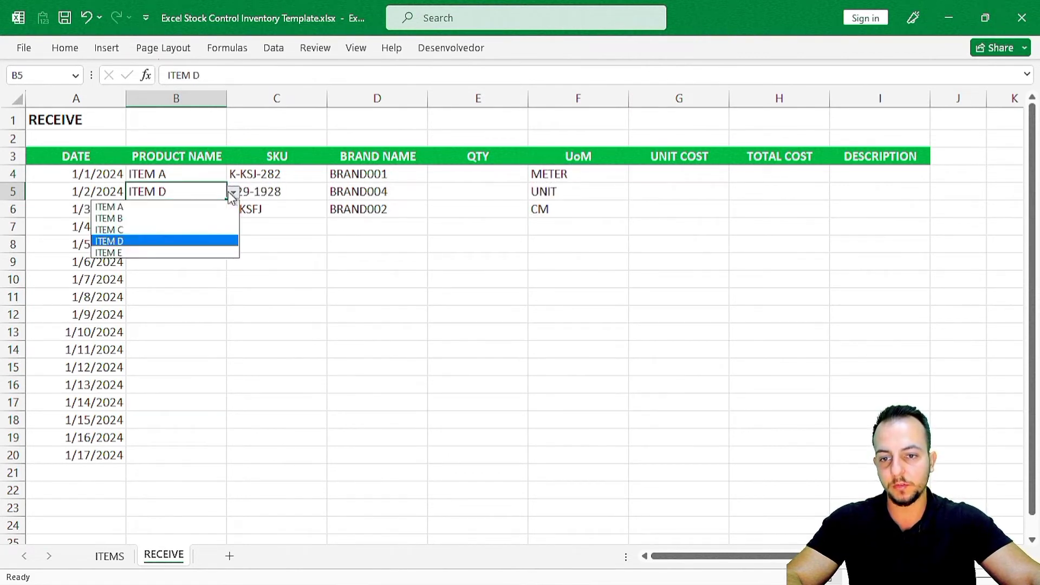
Step: Change the product name for 1/2/2024 to ITEM B and finally to ITEM C
{"action": "left_click", "coordinate": [161, 219]}
{"action": "left_click", "coordinate": [233, 193]}
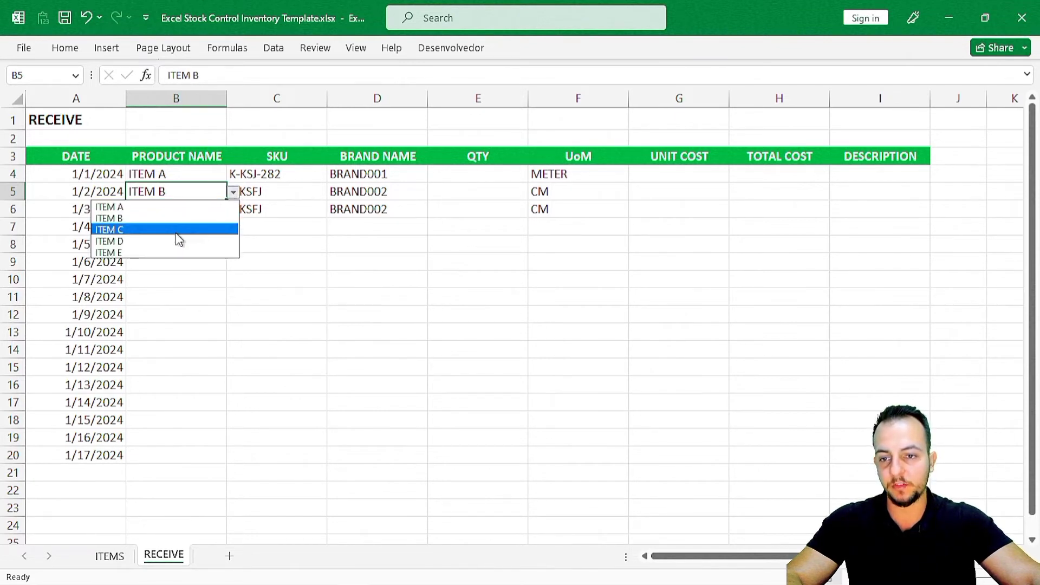
{"action": "left_click", "coordinate": [197, 228]}
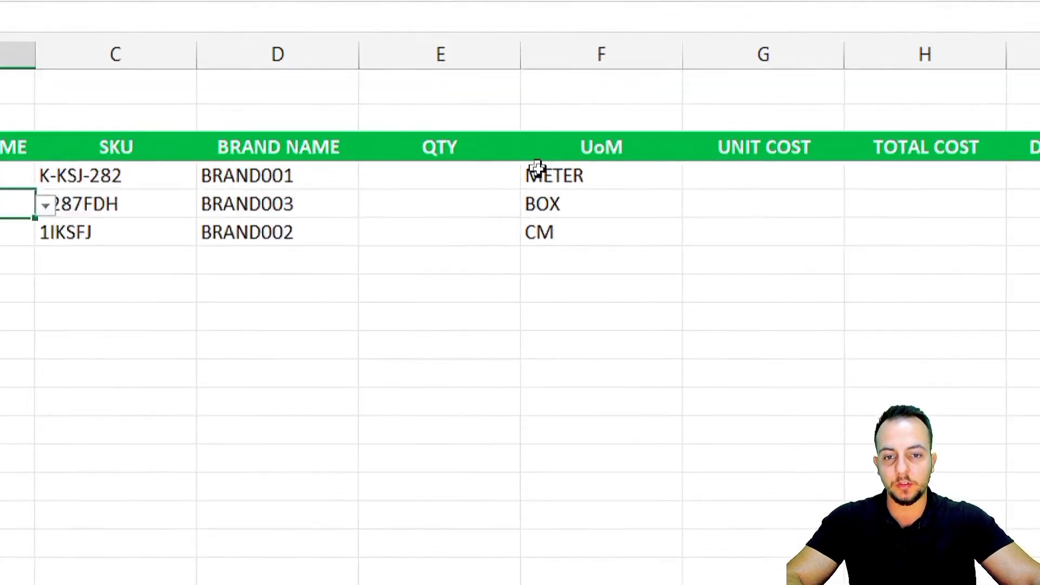
Step: Enter the quantities 100, 2 and 500 for the first three receipts in cells E4 to E6
{"action": "left_click", "coordinate": [501, 176]}
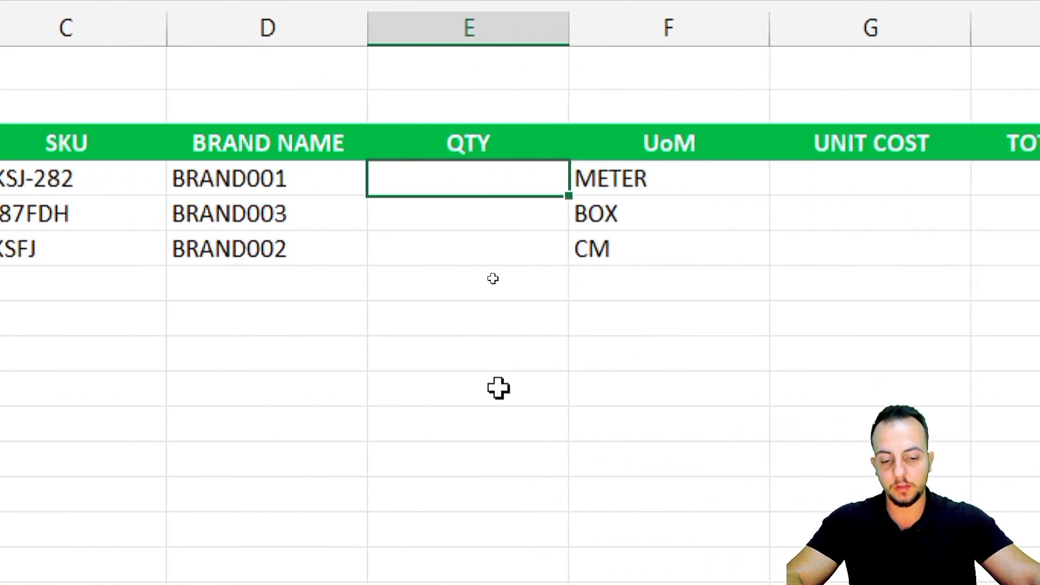
{"action": "type", "text": "100"}
{"action": "key", "text": "Return"}
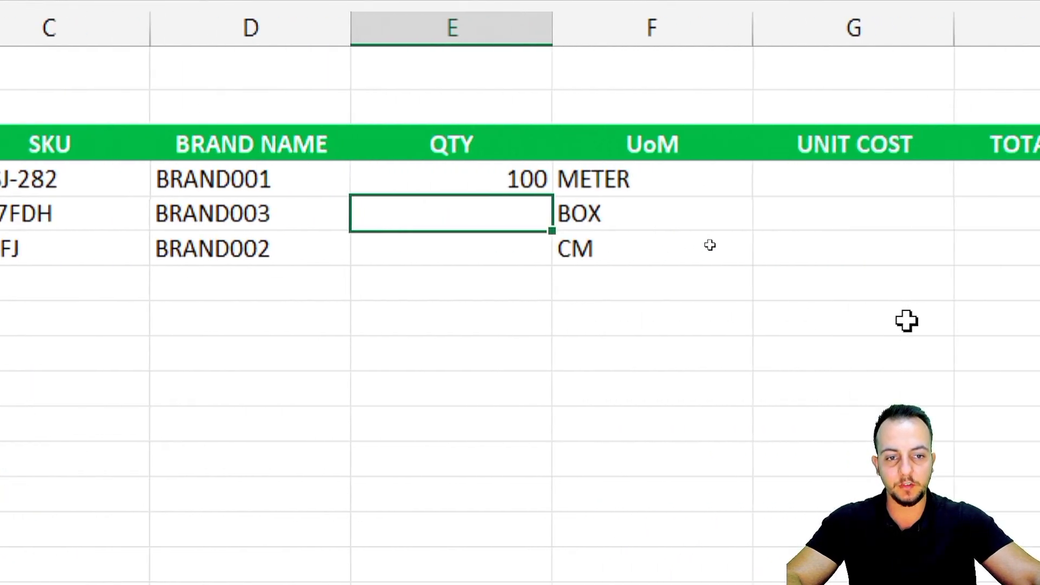
{"action": "type", "text": "2"}
{"action": "key", "text": "Return"}
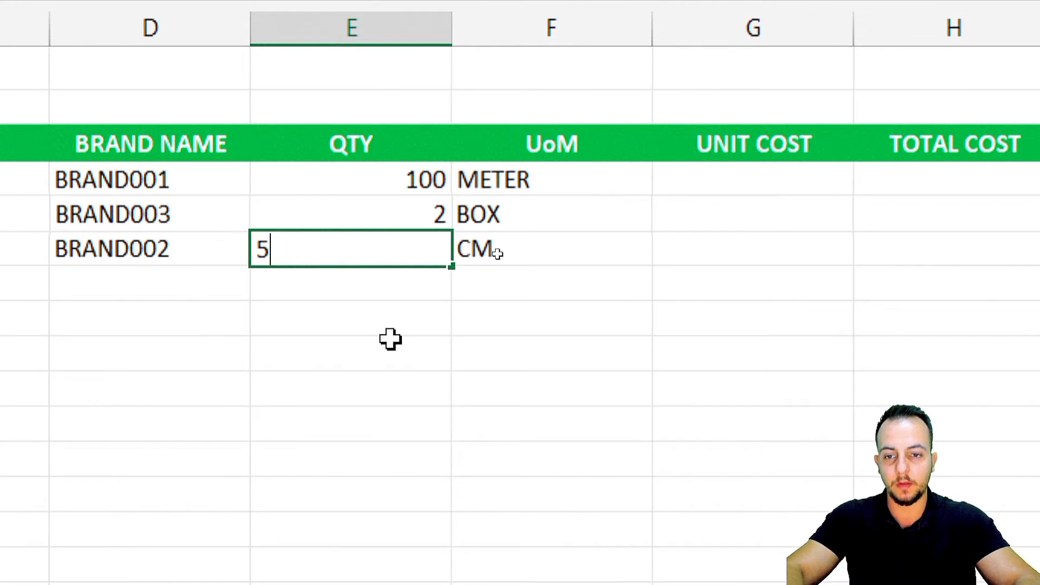
{"action": "type", "text": "500"}
{"action": "key", "text": "Return"}
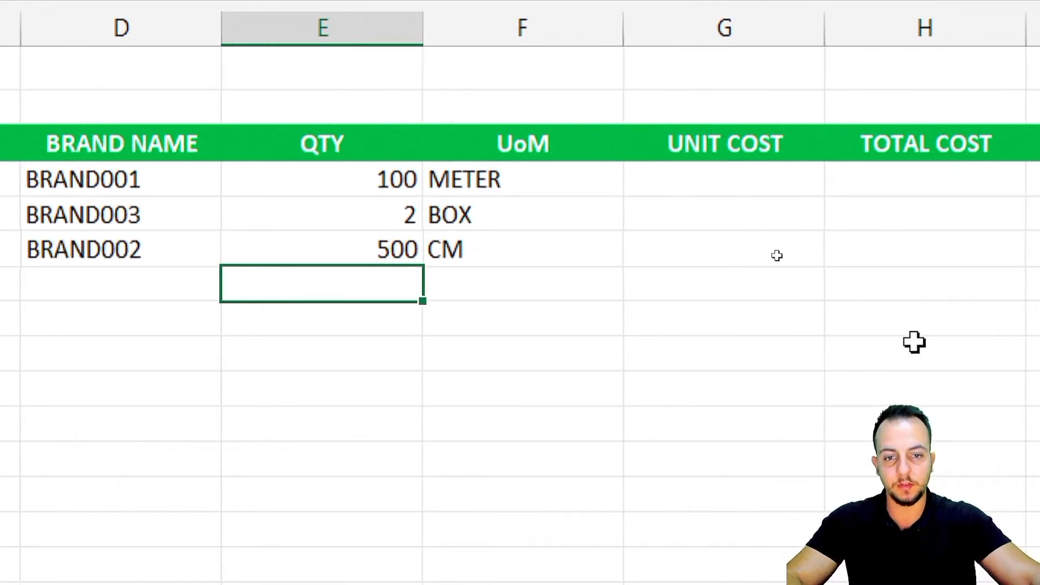
Step: Enter the unit costs 10, 12,5 and 0,5 for the first three receipts in cells G4 to G6
{"action": "left_click", "coordinate": [767, 186]}
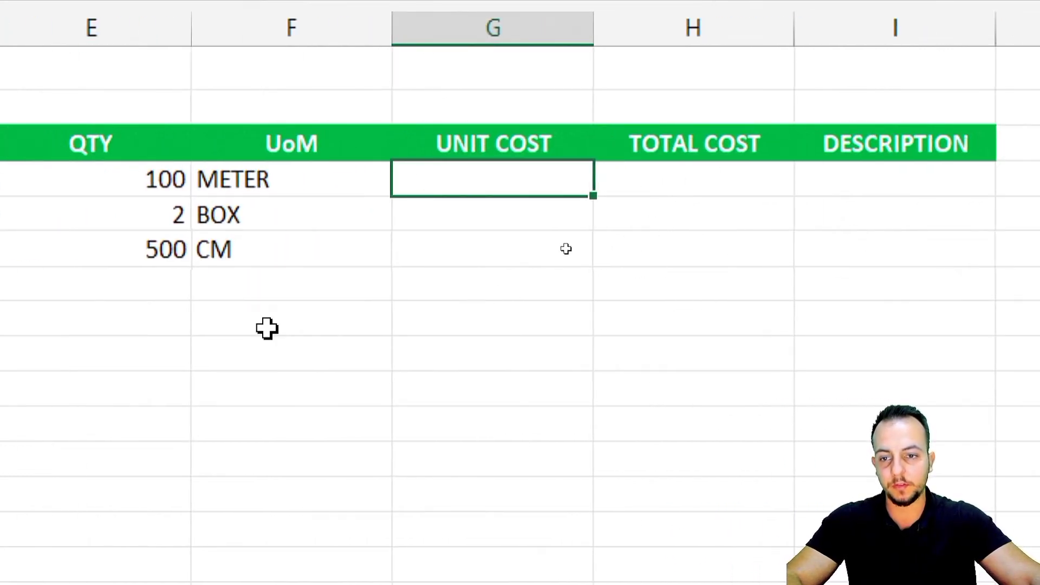
{"action": "type", "text": "10"}
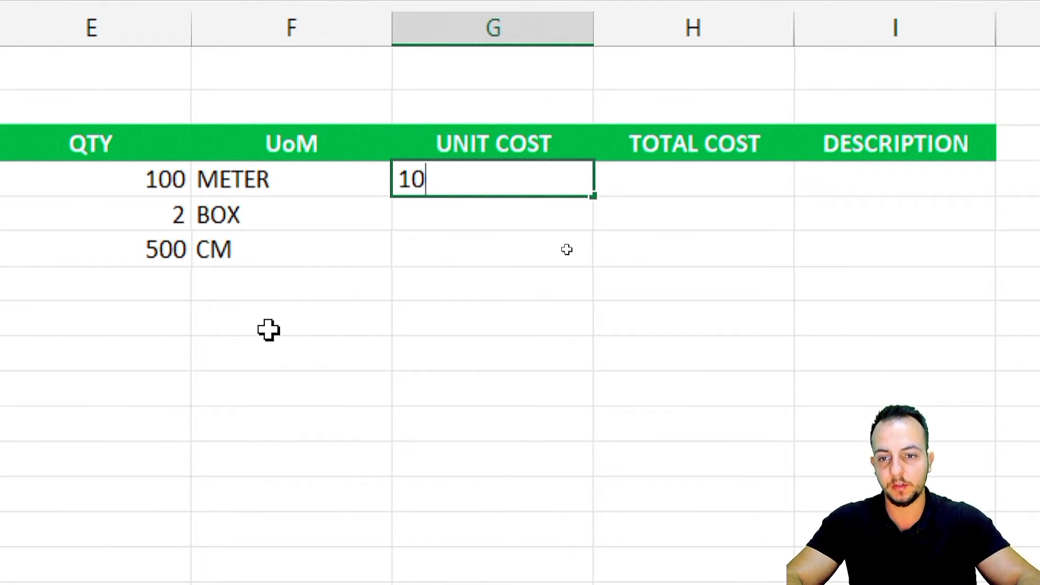
{"action": "key", "text": "Return"}
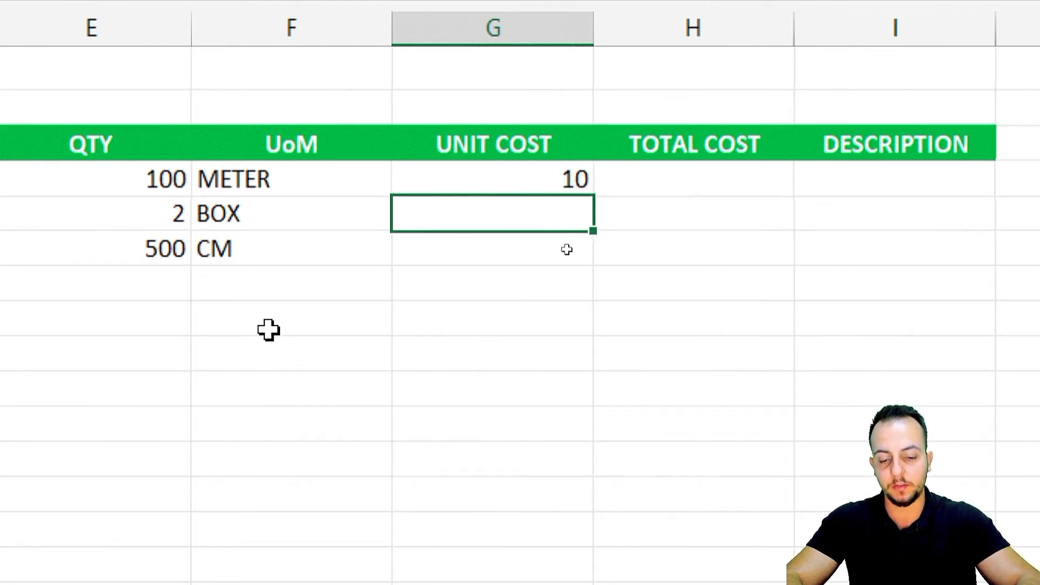
{"action": "key", "text": "Return"}
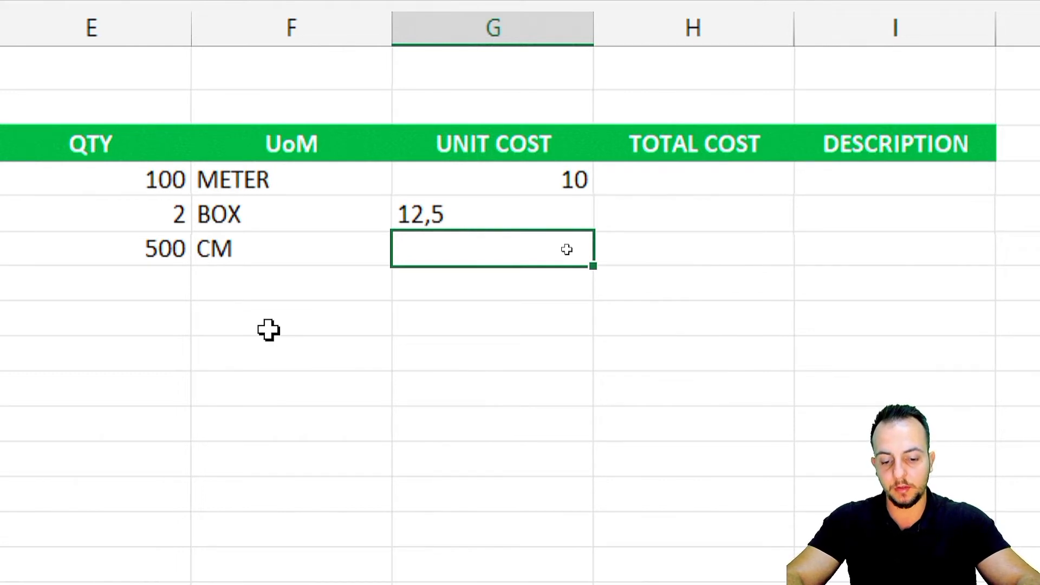
{"action": "type", "text": "0,"}
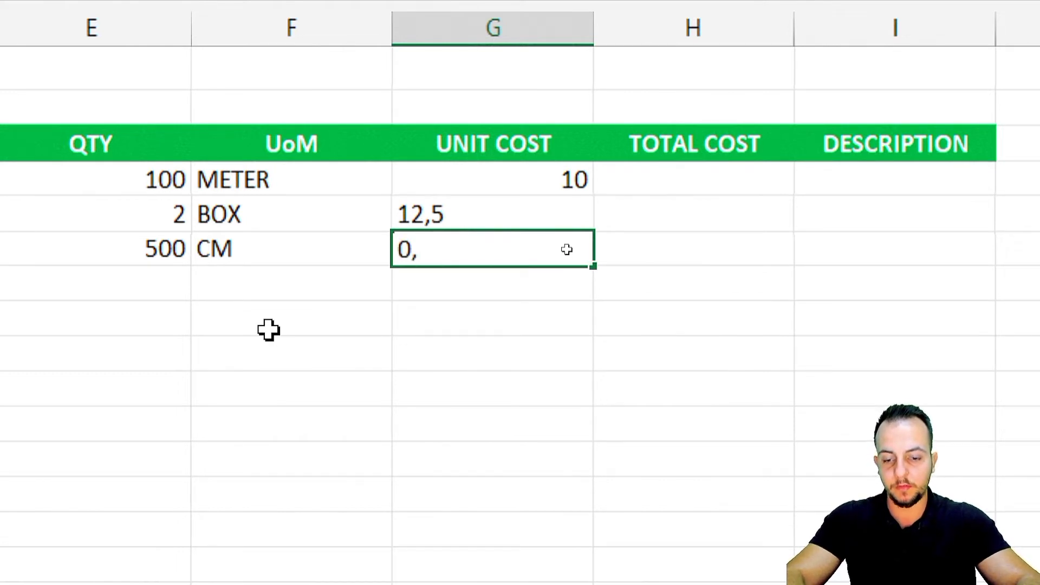
{"action": "type", "text": "5"}
{"action": "key", "text": "Return"}
Step: Calculate the total cost in H4 with the formula =G4*E4 and fill it down to row 20
{"action": "left_click", "coordinate": [695, 179]}
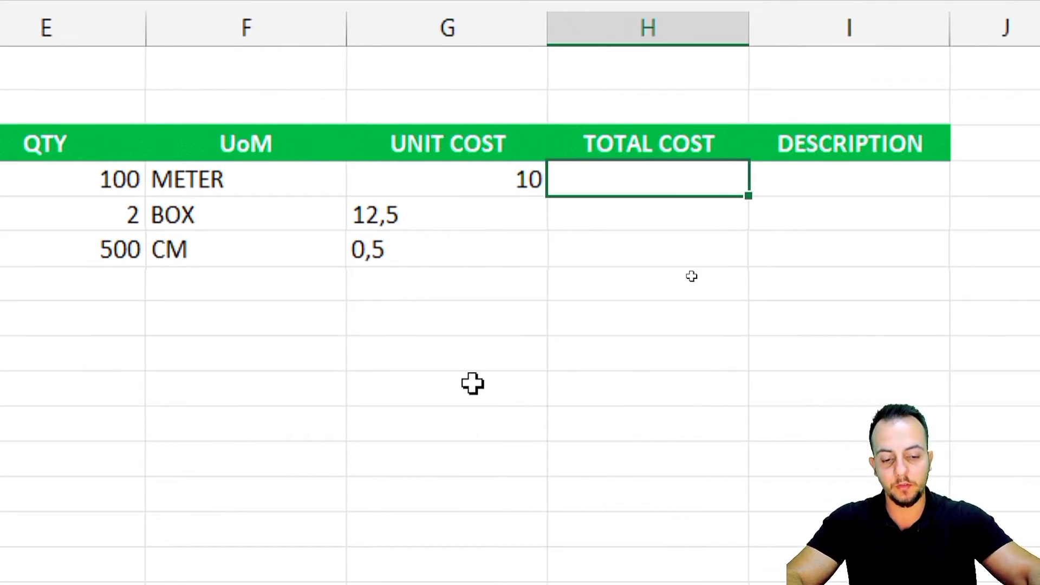
{"action": "left_click", "coordinate": [451, 192]}
{"action": "type", "text": "*"}
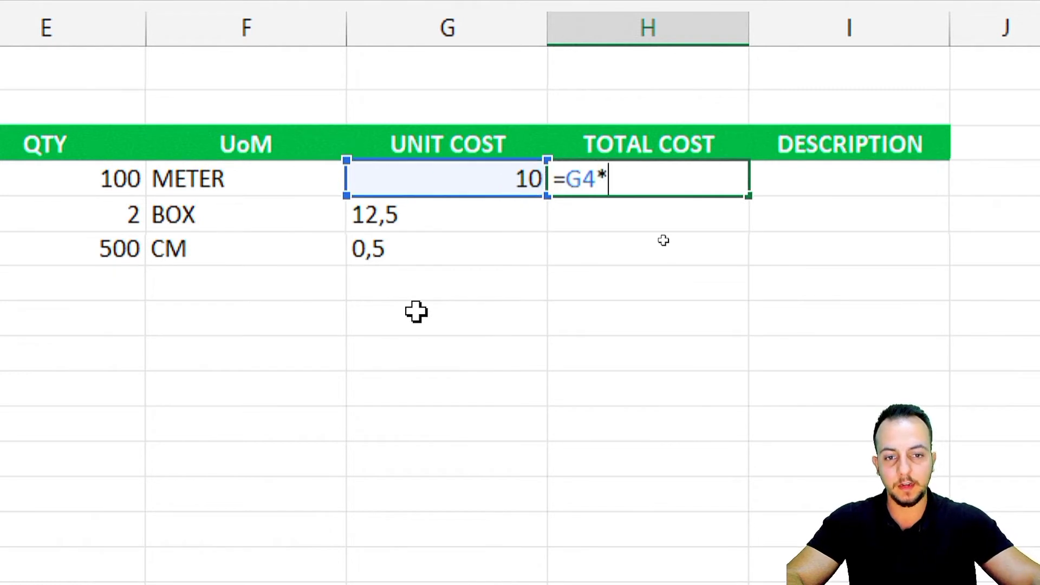
{"action": "left_click", "coordinate": [94, 180]}
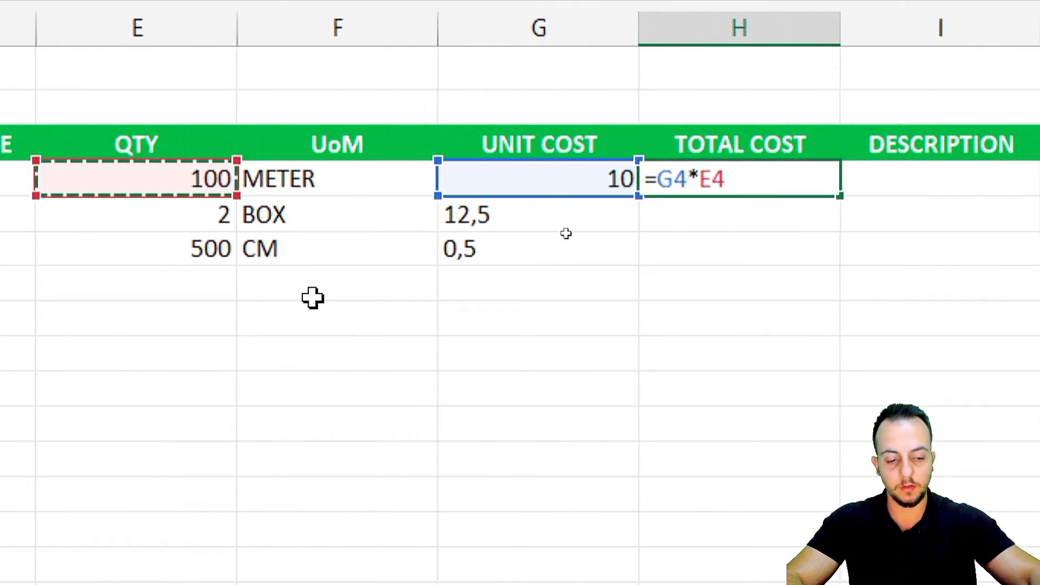
{"action": "key", "text": "Return"}
{"action": "left_click", "coordinate": [807, 182]}
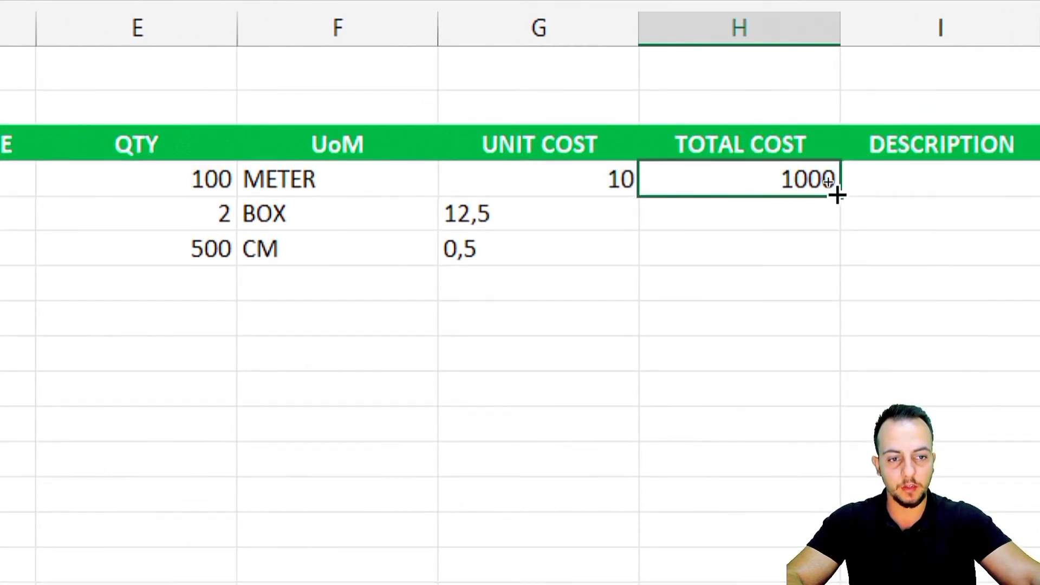
{"action": "left_click_drag", "start_coordinate": [840, 196], "coordinate": [782, 463]}
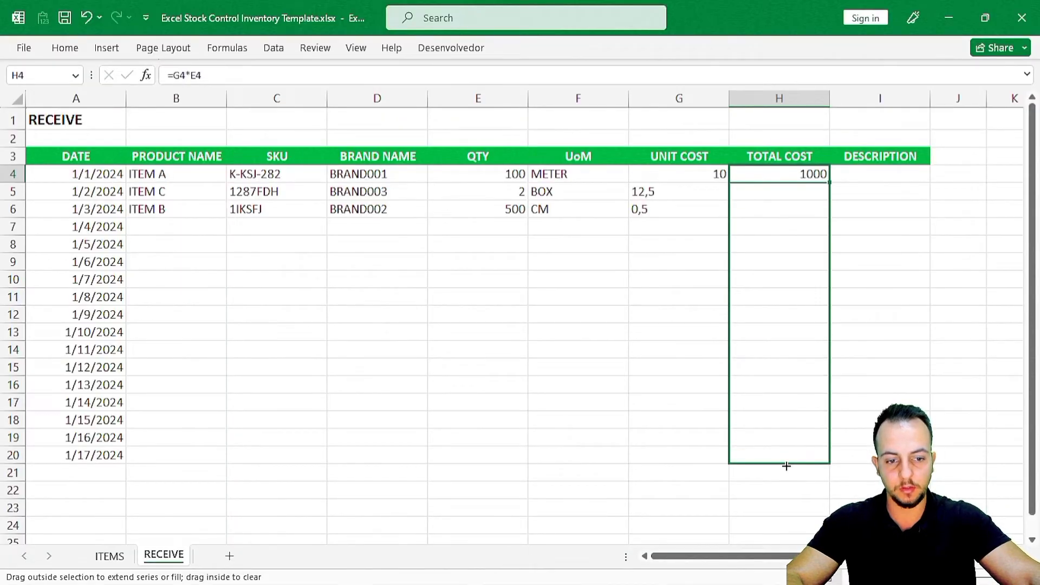
{"action": "key", "text": "shift+space"}
{"action": "left_click", "coordinate": [811, 177]}
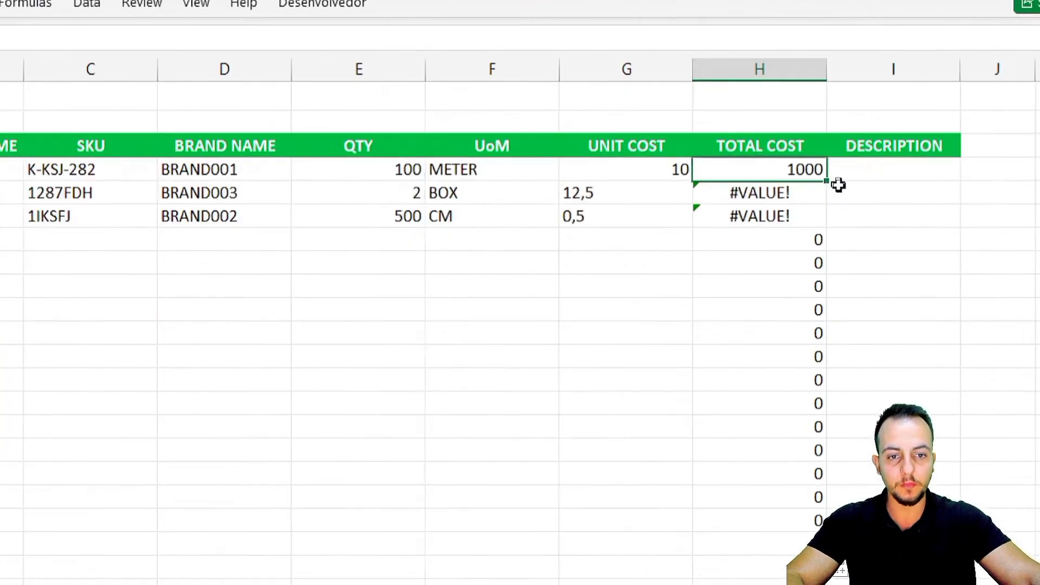
Step: Correct the decimal separators of the unit costs in G5 and G6 to read 12.5 and 0.5
{"action": "left_click", "coordinate": [777, 197]}
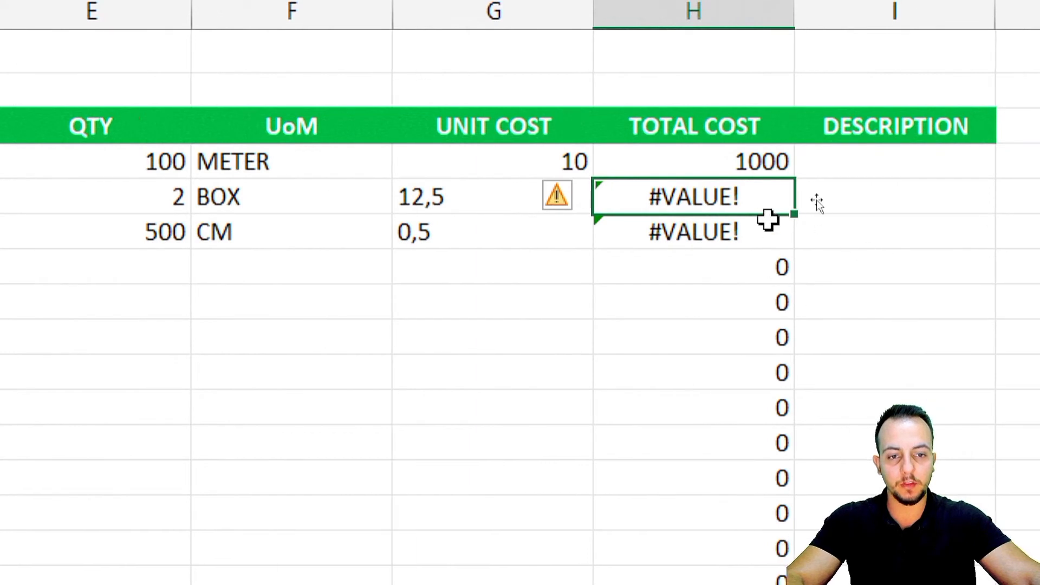
{"action": "left_click", "coordinate": [471, 200]}
{"action": "double_click", "coordinate": [475, 201]}
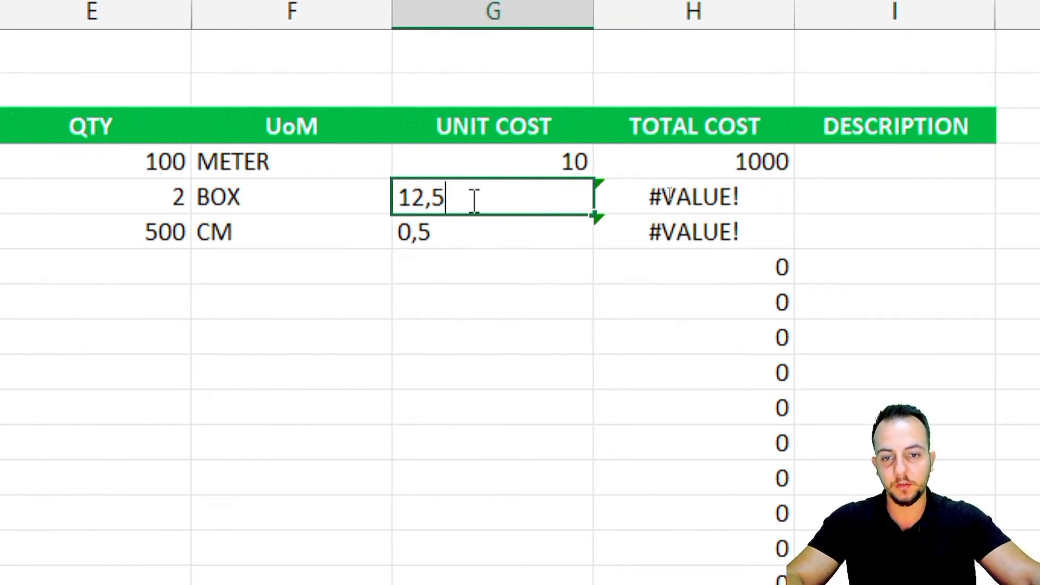
{"action": "left_click_drag", "start_coordinate": [435, 200], "coordinate": [427, 200]}
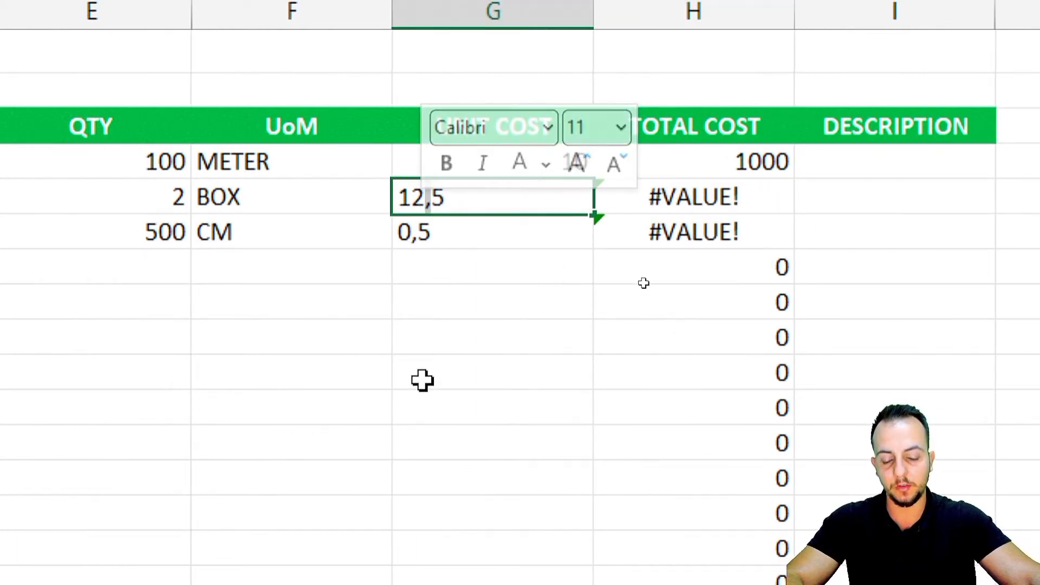
{"action": "type", "text": "."}
{"action": "key", "text": "Return"}
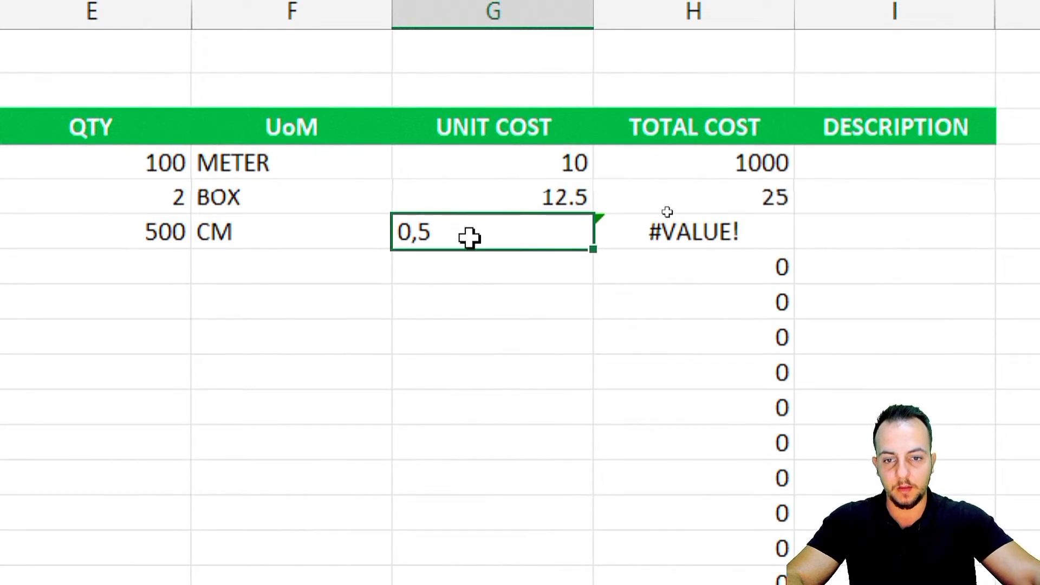
{"action": "double_click", "coordinate": [420, 234]}
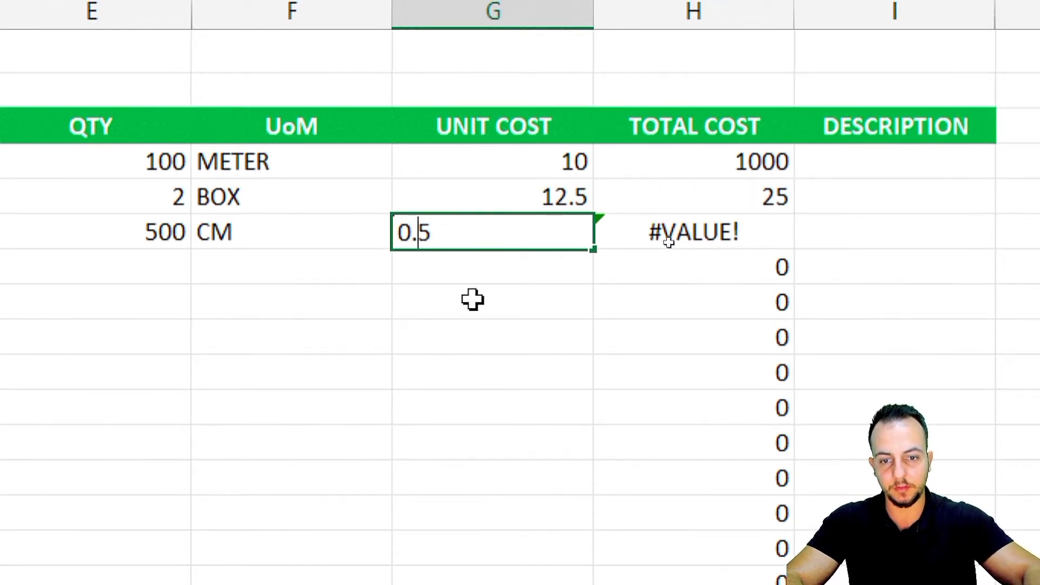
{"action": "key", "text": "Return"}
{"action": "left_click", "coordinate": [714, 163]}
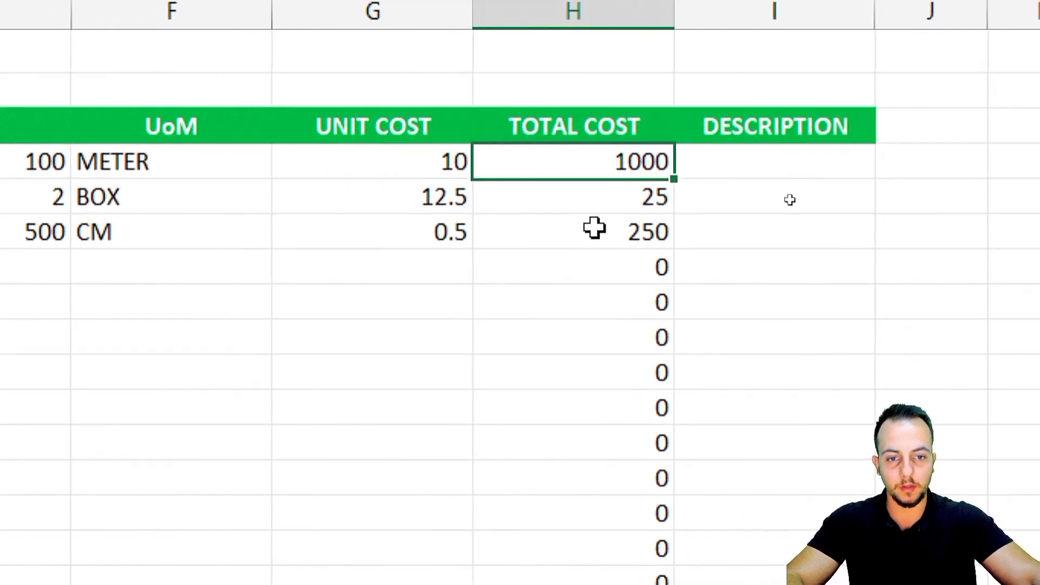
Step: Apply the dollar accounting number format to the unit cost and total cost cells G4:H20
{"action": "left_click_drag", "start_coordinate": [403, 157], "coordinate": [421, 219]}
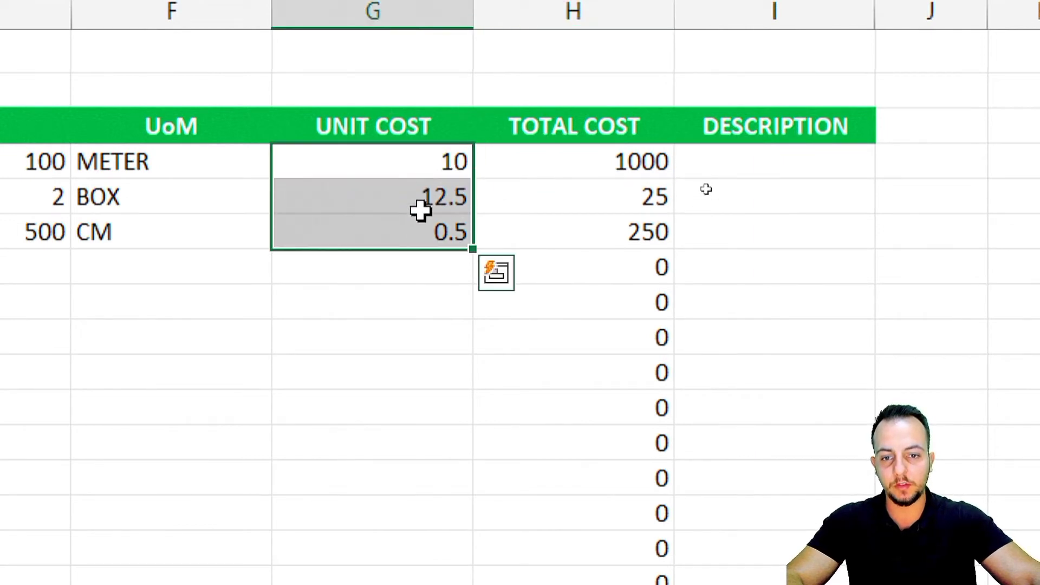
{"action": "left_click_drag", "start_coordinate": [400, 168], "coordinate": [588, 240]}
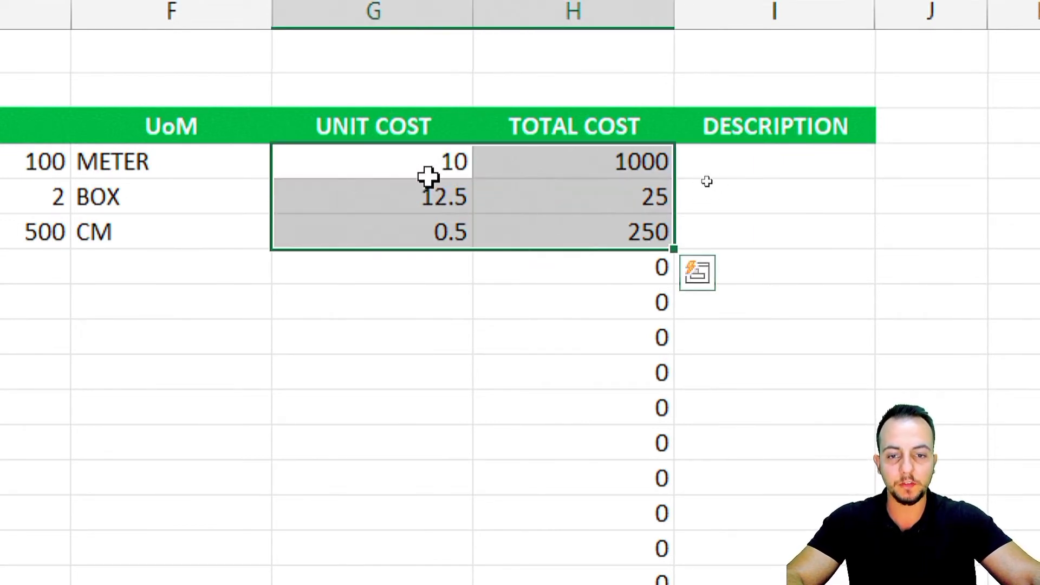
{"action": "left_click_drag", "start_coordinate": [428, 176], "coordinate": [585, 584]}
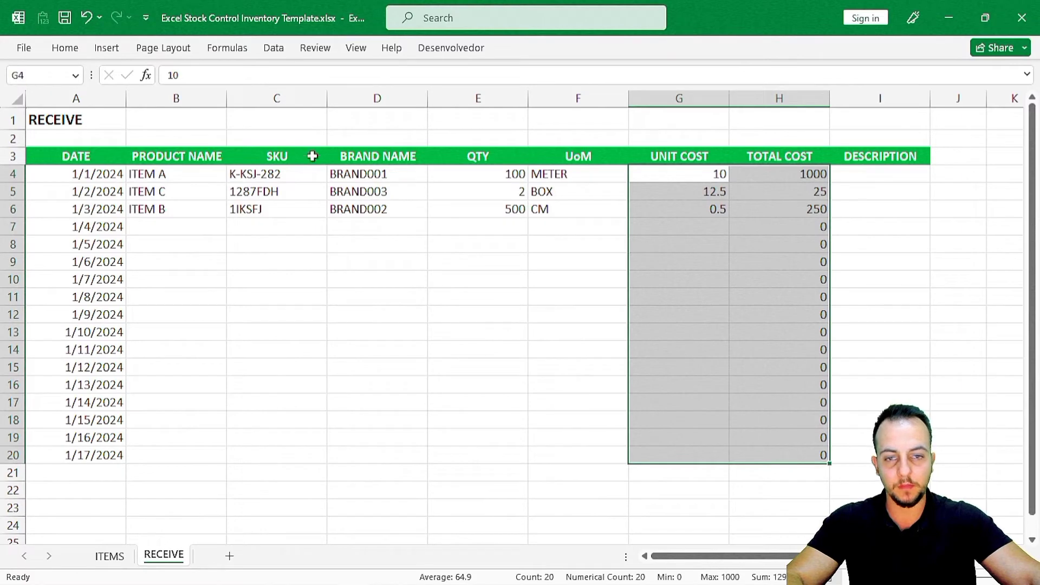
{"action": "left_click", "coordinate": [65, 49]}
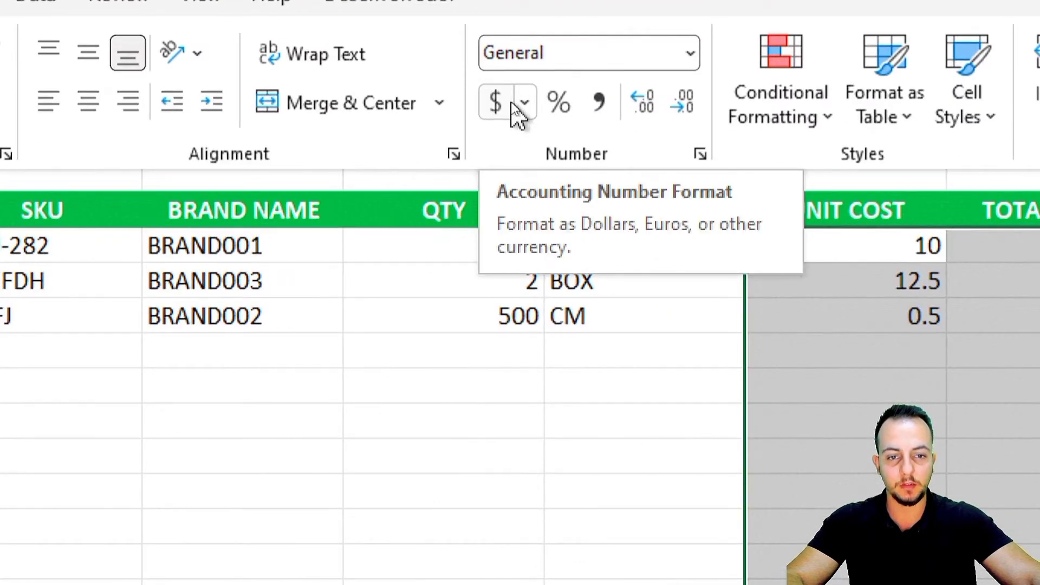
{"action": "left_click", "coordinate": [513, 105]}
{"action": "left_click", "coordinate": [645, 246]}
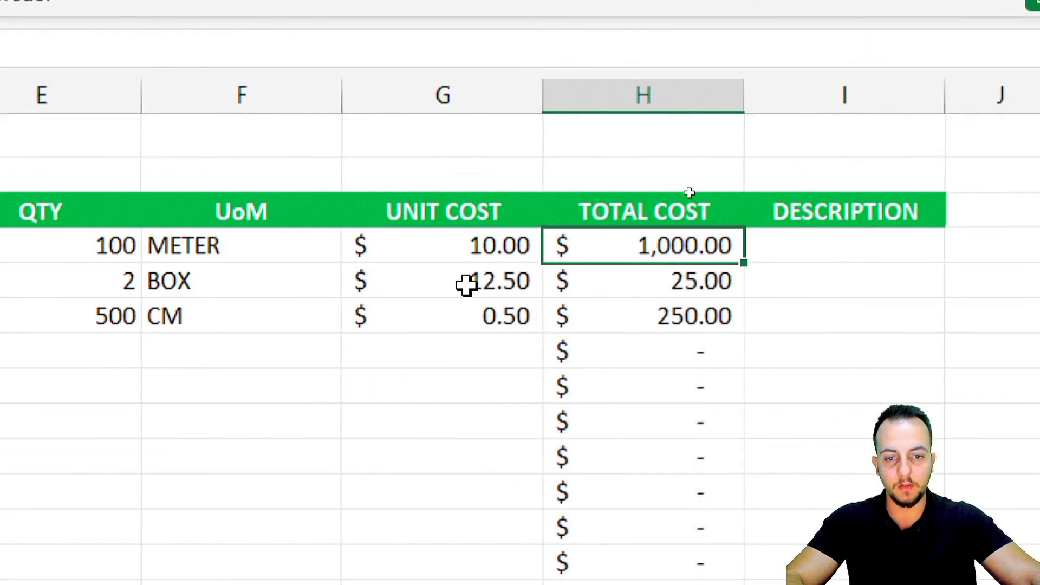
{"action": "left_click", "coordinate": [472, 248]}
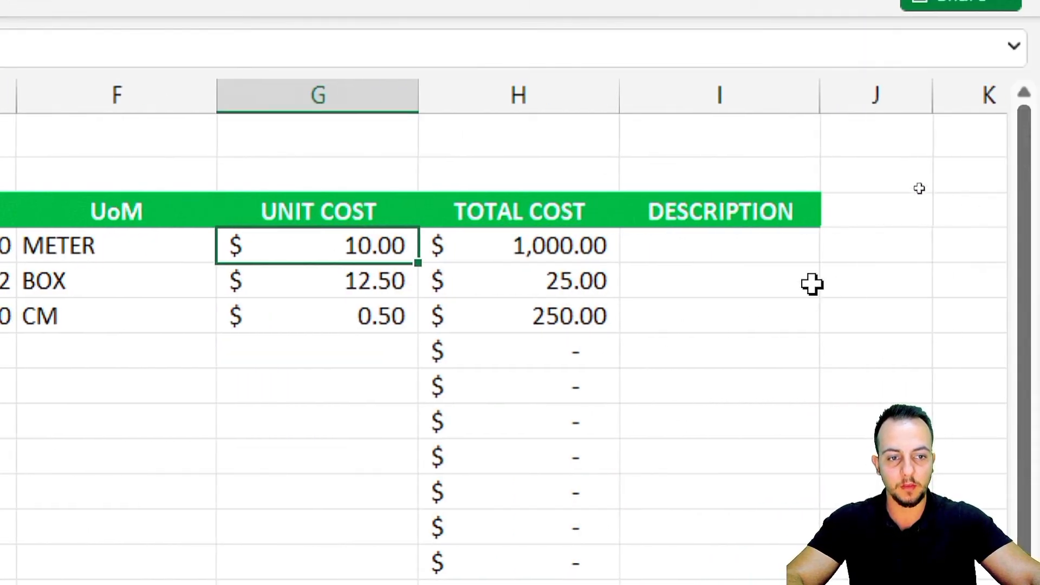
{"action": "left_click", "coordinate": [761, 250]}
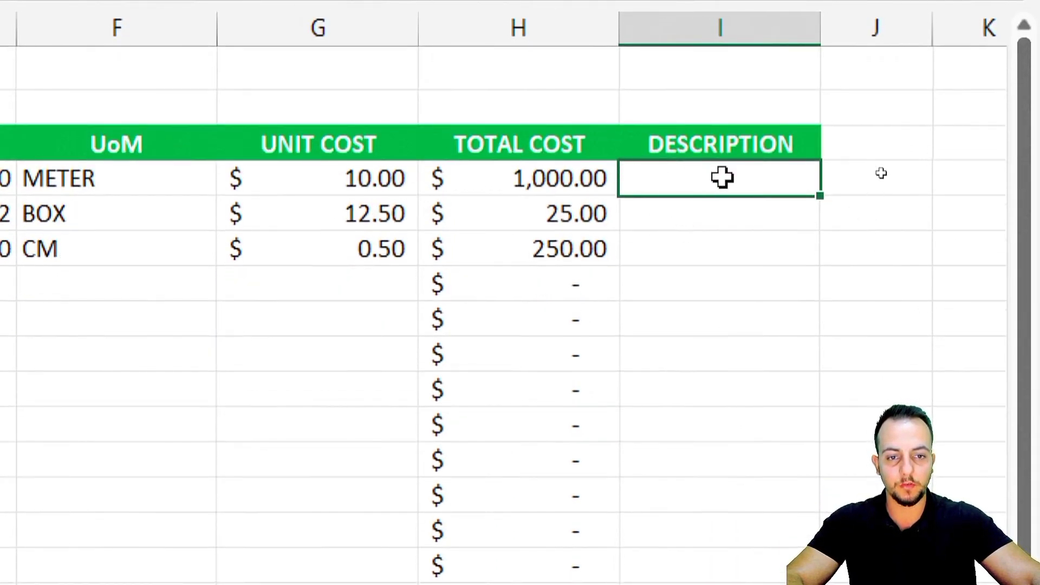
{"action": "left_click_drag", "start_coordinate": [722, 177], "coordinate": [685, 323]}
{"action": "left_click", "coordinate": [704, 181]}
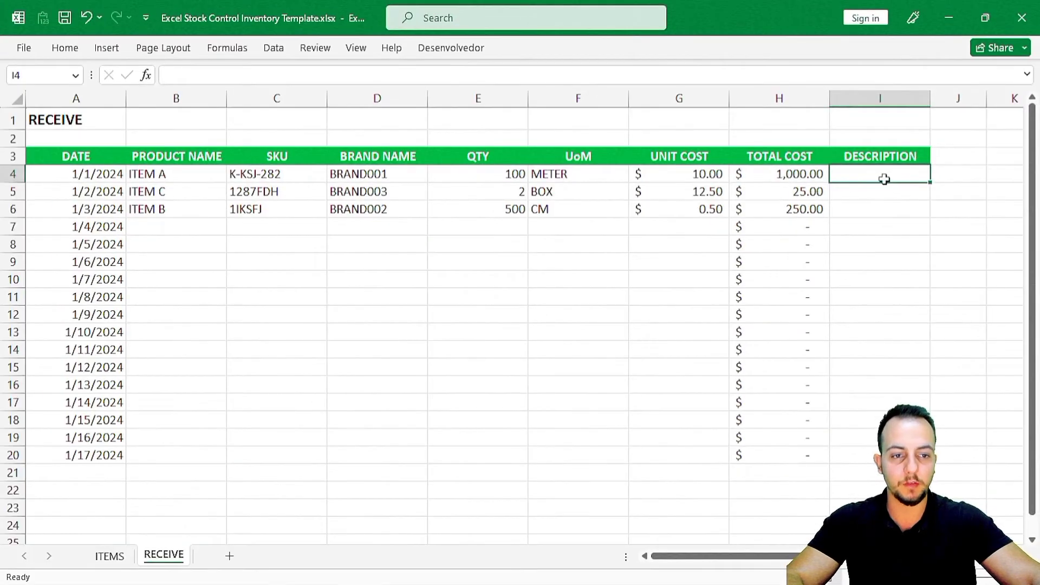
{"action": "left_click_drag", "start_coordinate": [880, 177], "coordinate": [881, 455]}
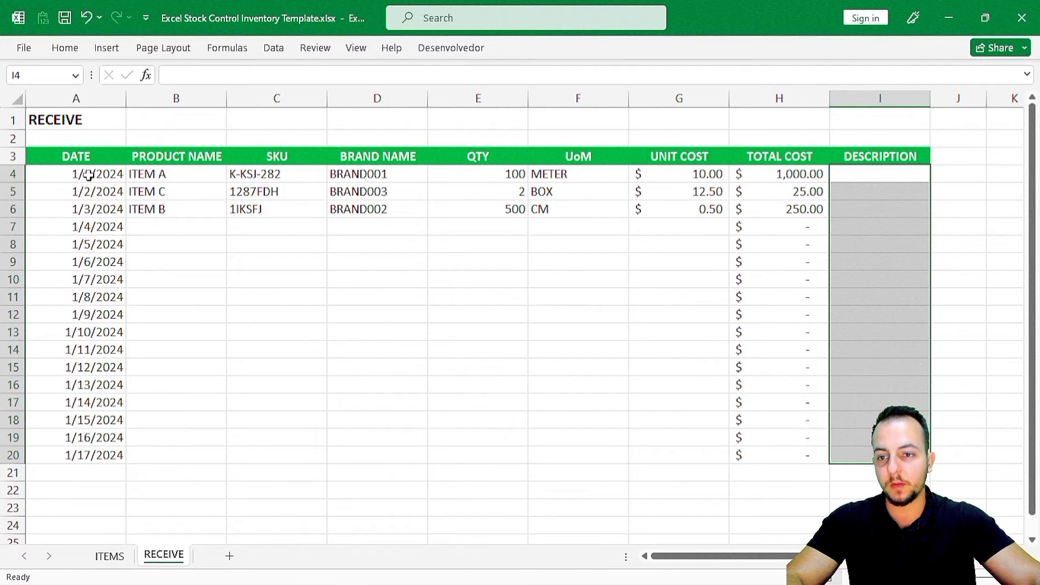
Step: Center the contents of the table body A4:I20 both vertically and horizontally
{"action": "left_click_drag", "start_coordinate": [68, 172], "coordinate": [855, 448]}
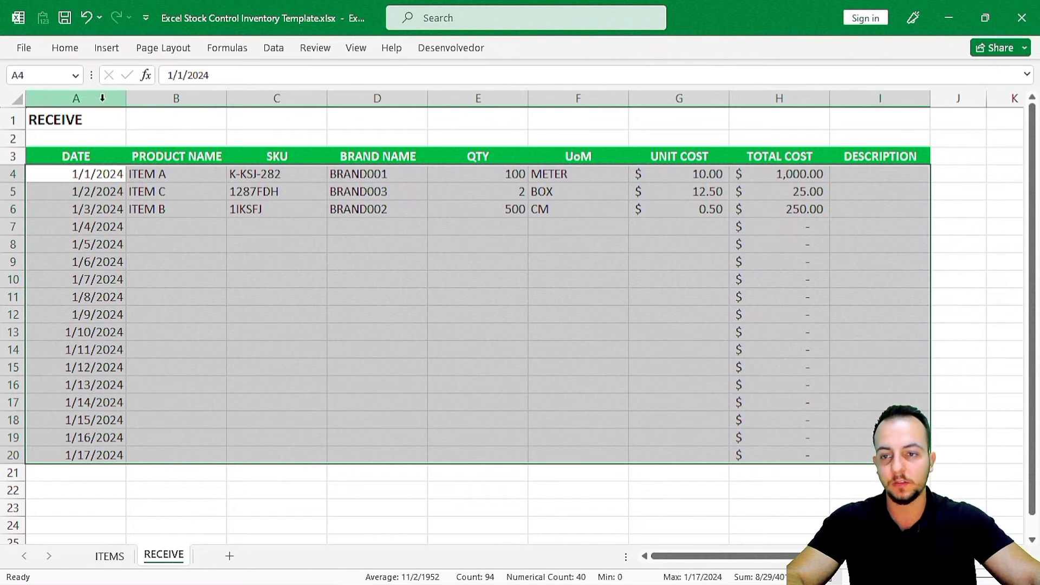
{"action": "left_click", "coordinate": [68, 53]}
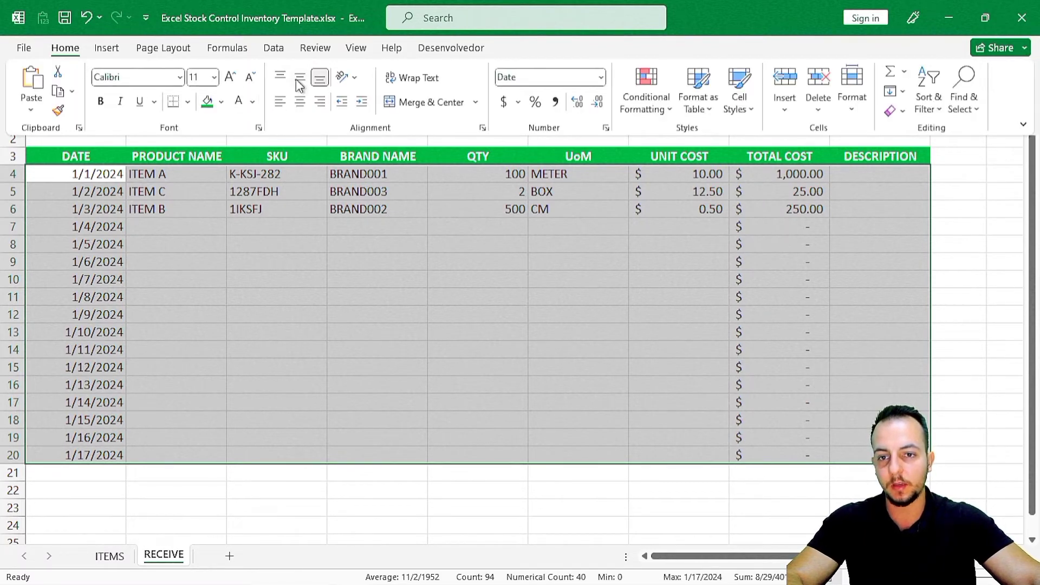
{"action": "left_click", "coordinate": [299, 80]}
{"action": "left_click", "coordinate": [295, 104]}
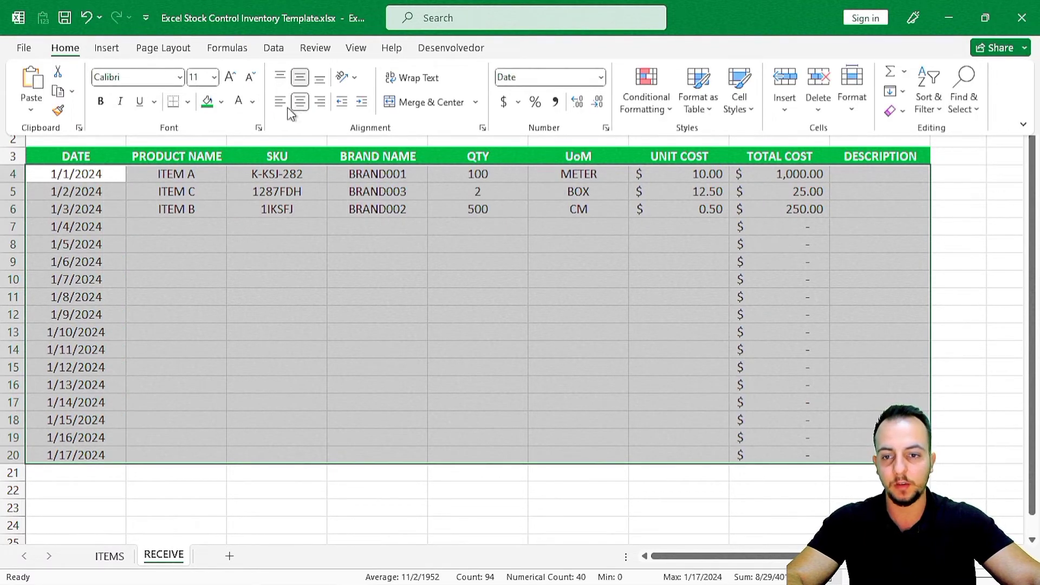
{"action": "left_click", "coordinate": [283, 205]}
{"action": "left_click", "coordinate": [120, 187]}
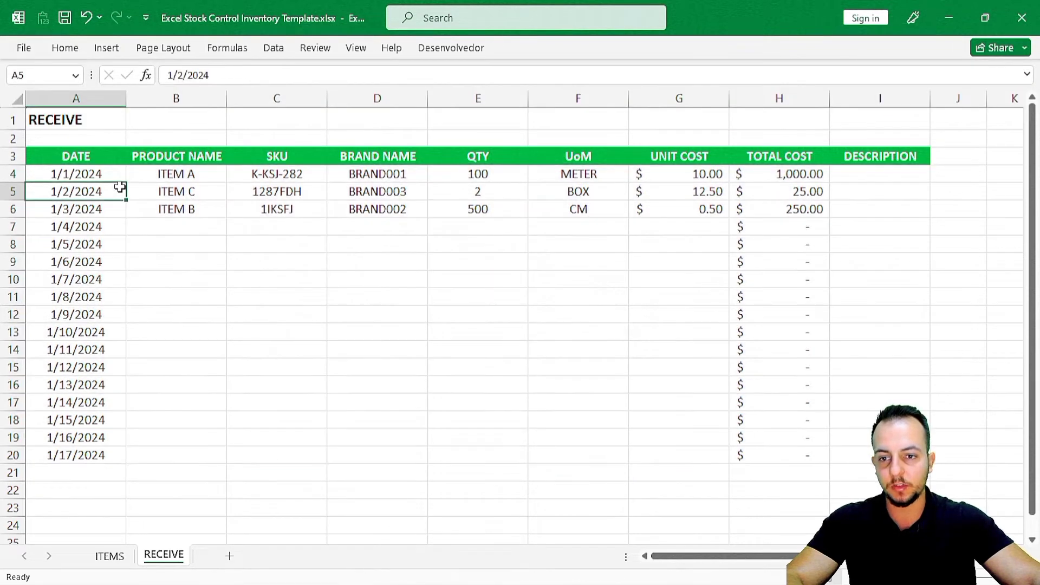
{"action": "left_click_drag", "start_coordinate": [95, 156], "coordinate": [854, 454]}
{"action": "left_click", "coordinate": [84, 161]}
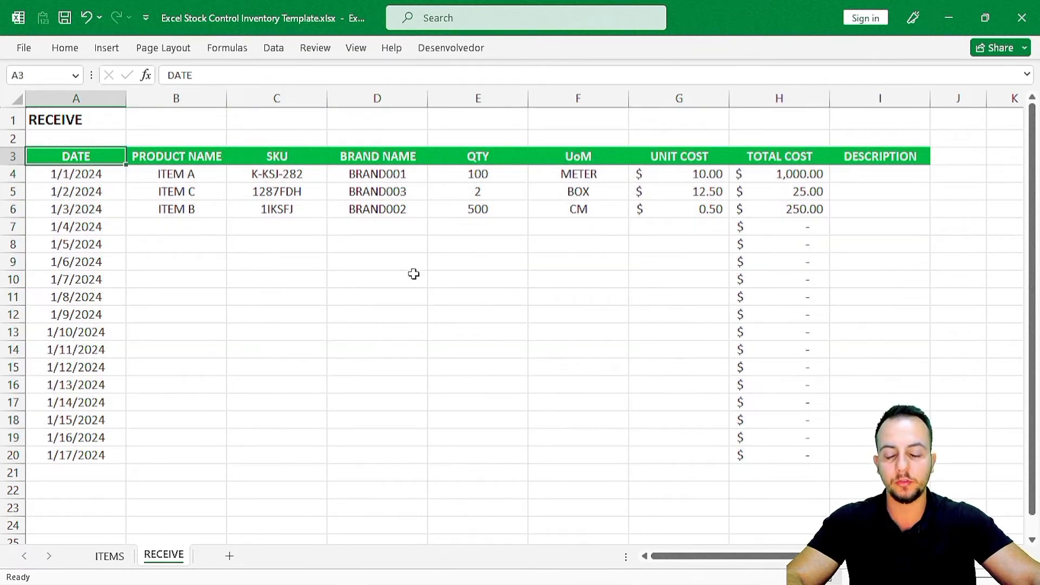
{"action": "left_click", "coordinate": [869, 455], "text": "shift"}
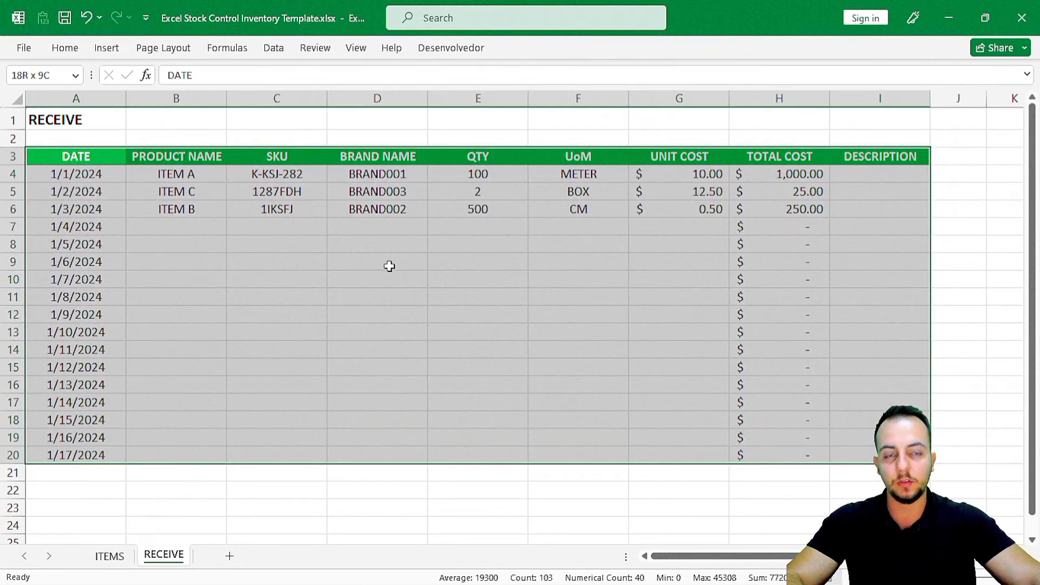
Step: Examine the empty row 21 below the table for carried-over formulas and drop-down lists
{"action": "left_click", "coordinate": [88, 474]}
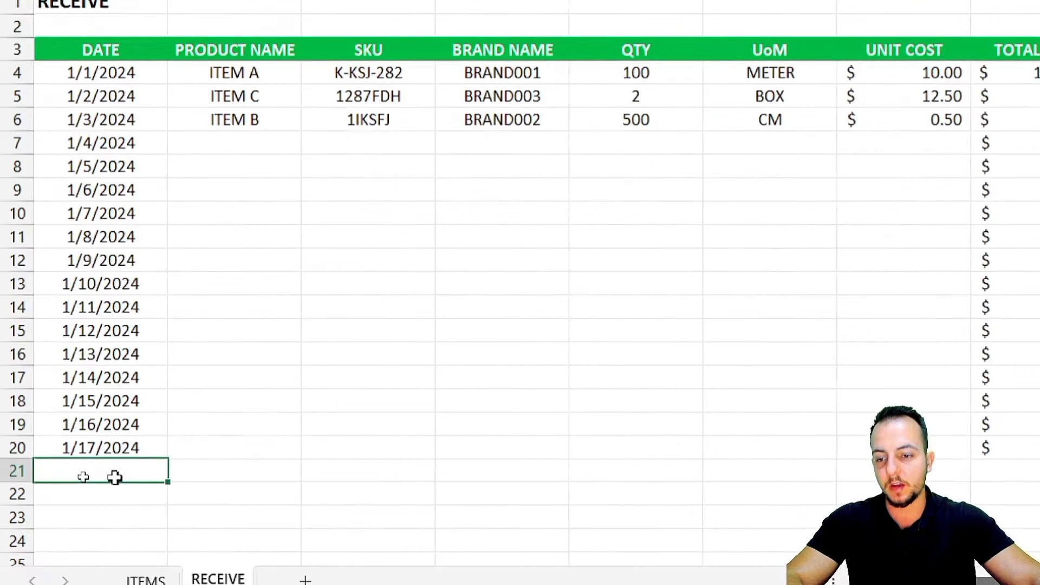
{"action": "left_click", "coordinate": [14, 476]}
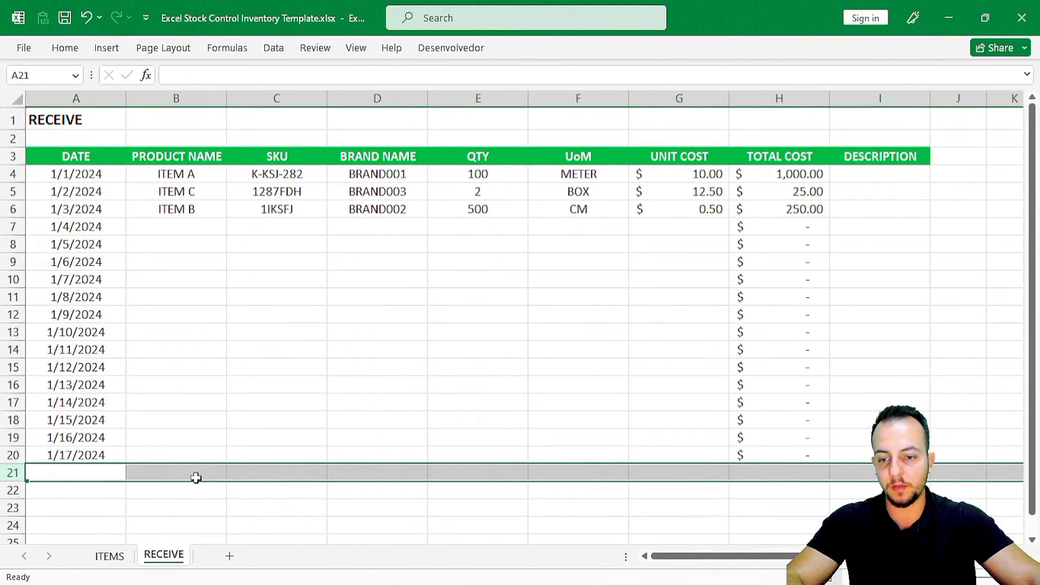
{"action": "left_click", "coordinate": [195, 477]}
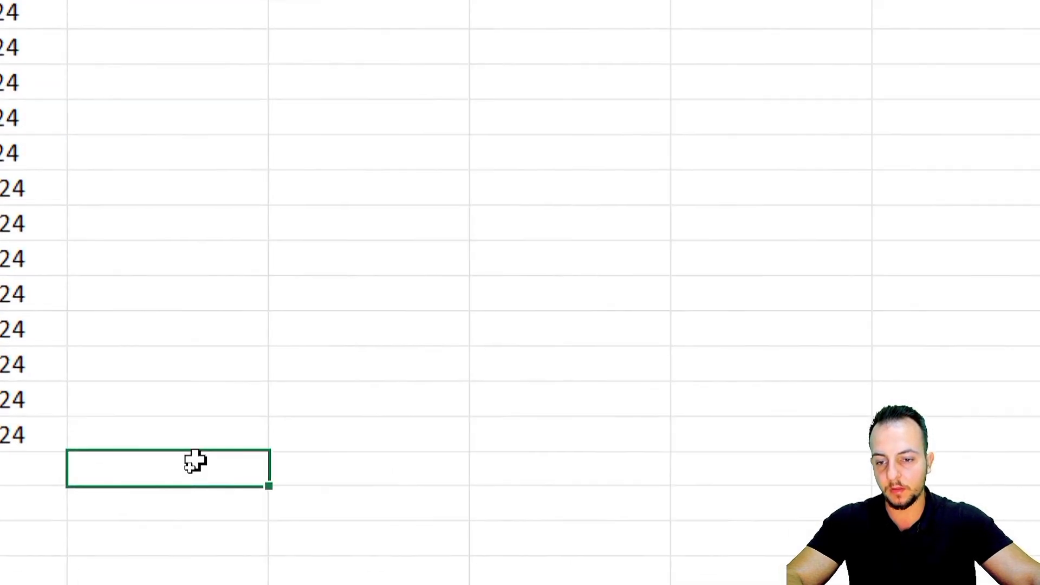
{"action": "left_click", "coordinate": [233, 475]}
{"action": "left_click", "coordinate": [285, 435]}
{"action": "left_click", "coordinate": [184, 467]}
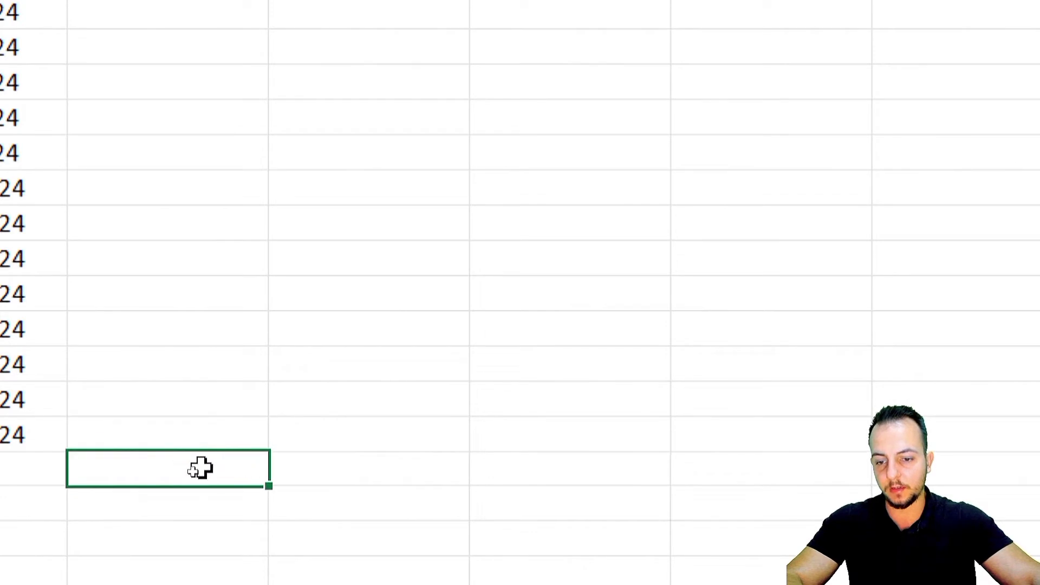
{"action": "left_click", "coordinate": [379, 474]}
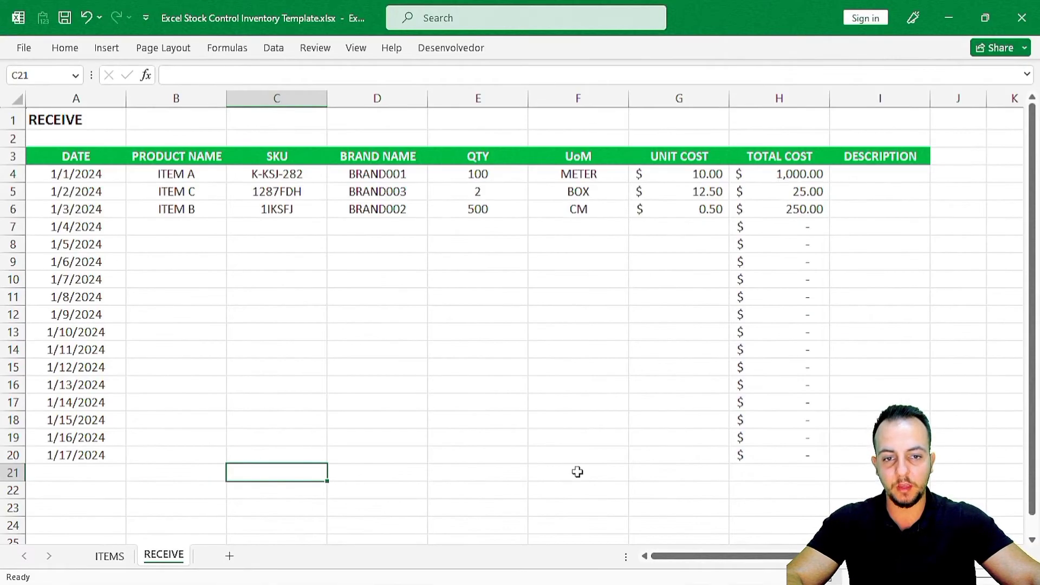
{"action": "left_click", "coordinate": [460, 476]}
{"action": "key", "text": "shift+space"}
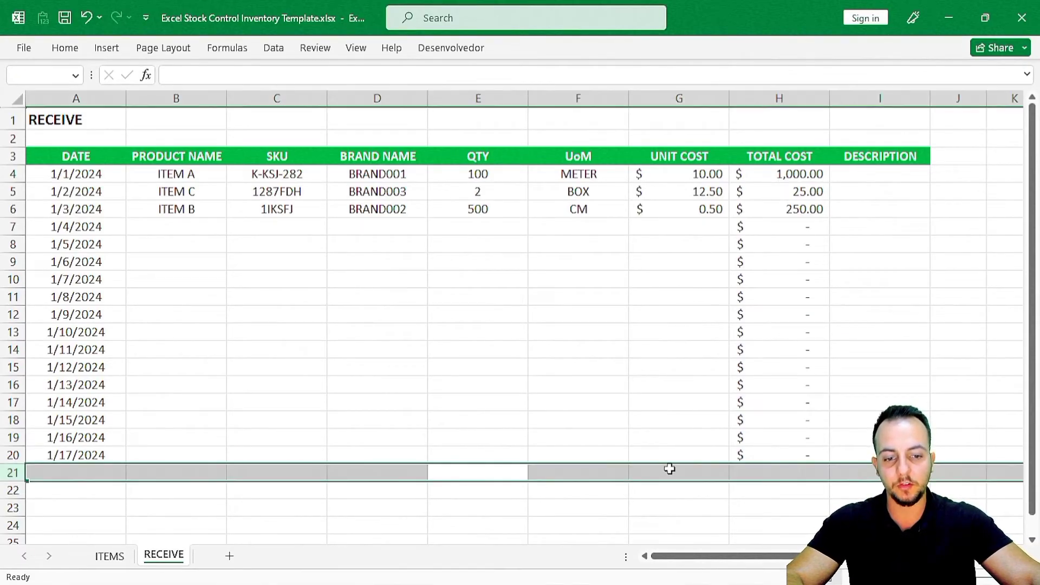
{"action": "left_click", "coordinate": [670, 470]}
{"action": "key", "text": "shift+space"}
{"action": "left_click", "coordinate": [772, 476]}
{"action": "key", "text": "shift+space"}
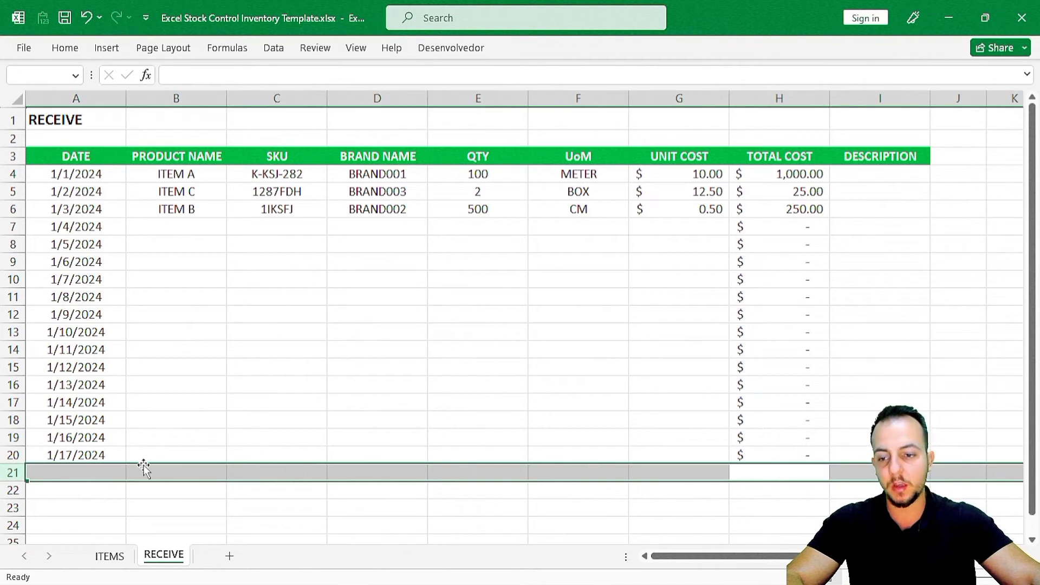
{"action": "left_click", "coordinate": [86, 475]}
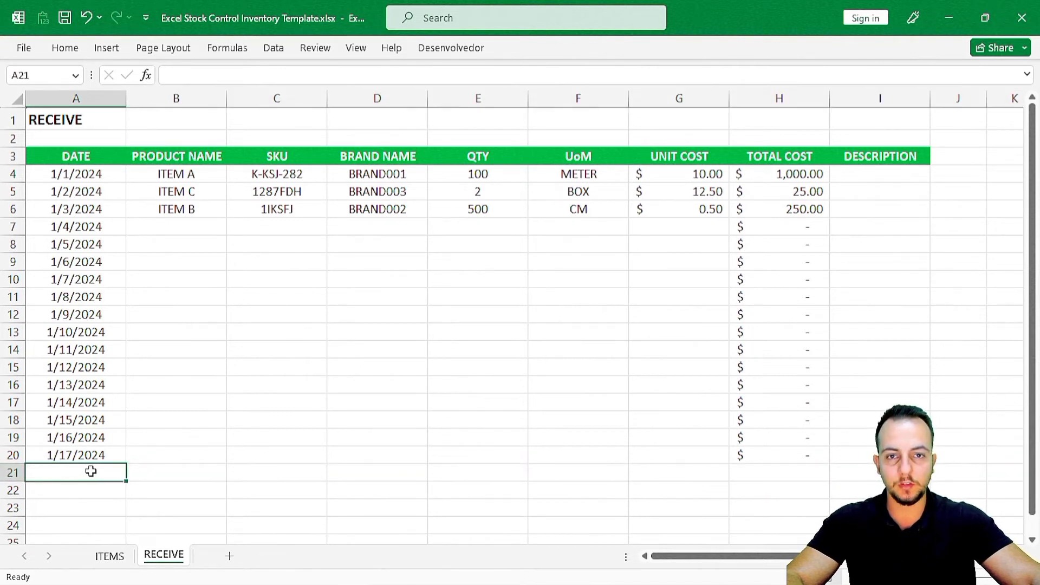
{"action": "key", "text": "shift+space"}
{"action": "left_click", "coordinate": [91, 474]}
{"action": "key", "text": "shift+space"}
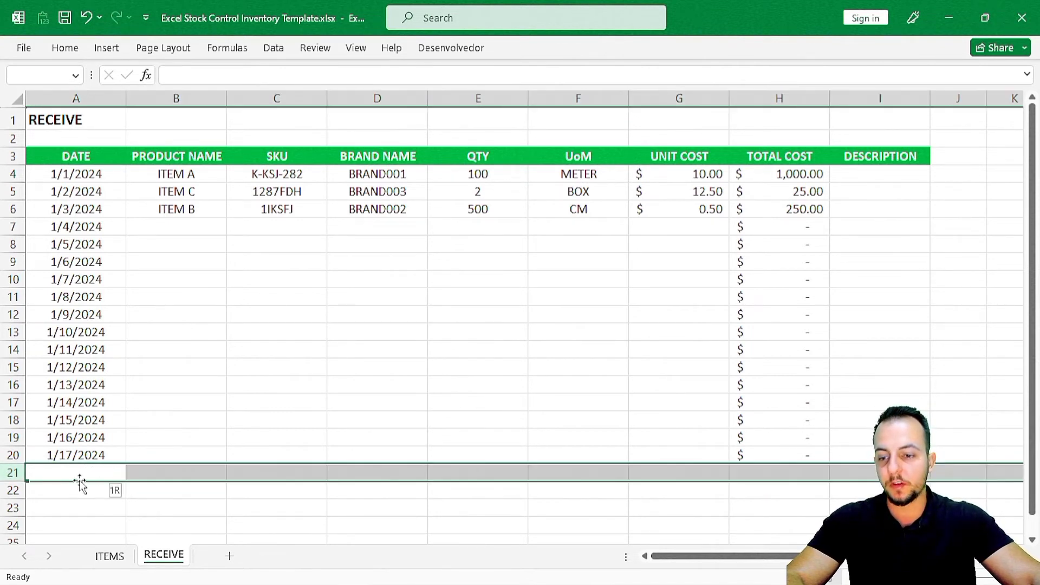
{"action": "left_click", "coordinate": [66, 492]}
{"action": "key", "text": "shift+space"}
{"action": "left_click", "coordinate": [52, 509]}
{"action": "key", "text": "shift+space"}
{"action": "left_click", "coordinate": [56, 525]}
{"action": "key", "text": "shift+space"}
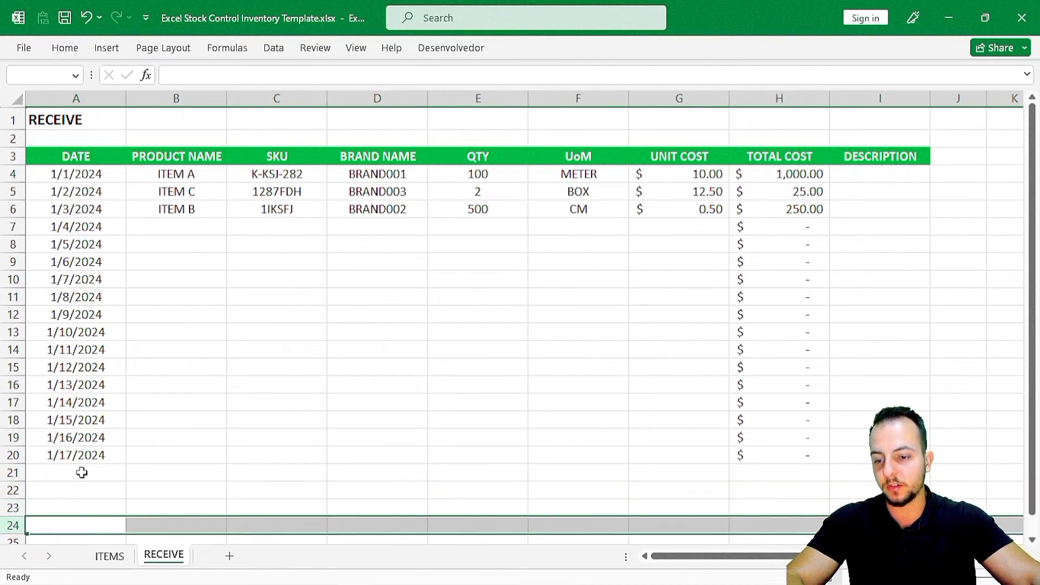
{"action": "left_click", "coordinate": [76, 473]}
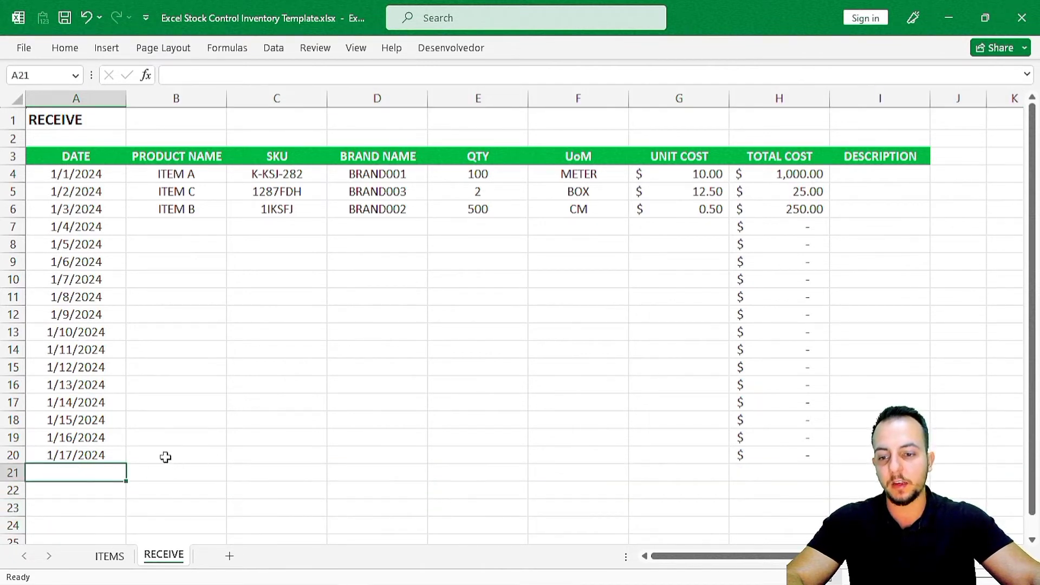
Step: Try to extend the list by copying B20:I20 into row 21, and undo the paste
{"action": "left_click_drag", "start_coordinate": [165, 457], "coordinate": [865, 459]}
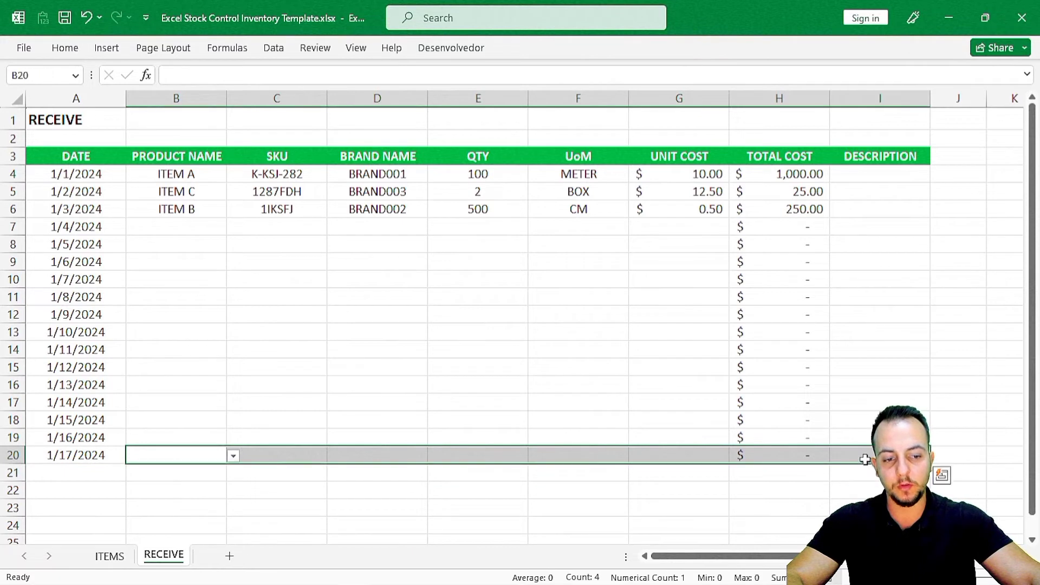
{"action": "key", "text": "ctrl+c"}
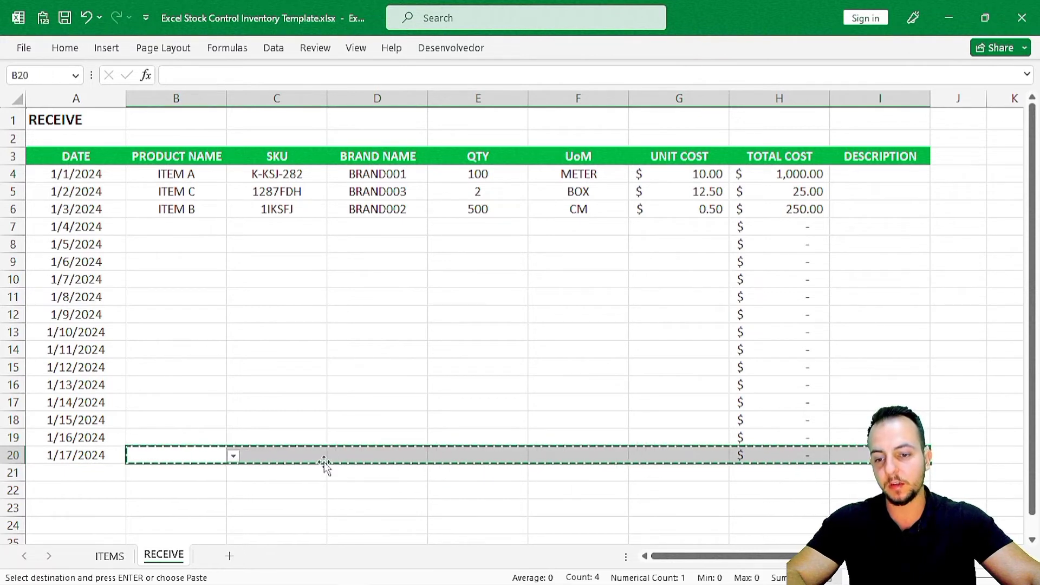
{"action": "left_click", "coordinate": [196, 477]}
{"action": "key", "text": "ctrl+v"}
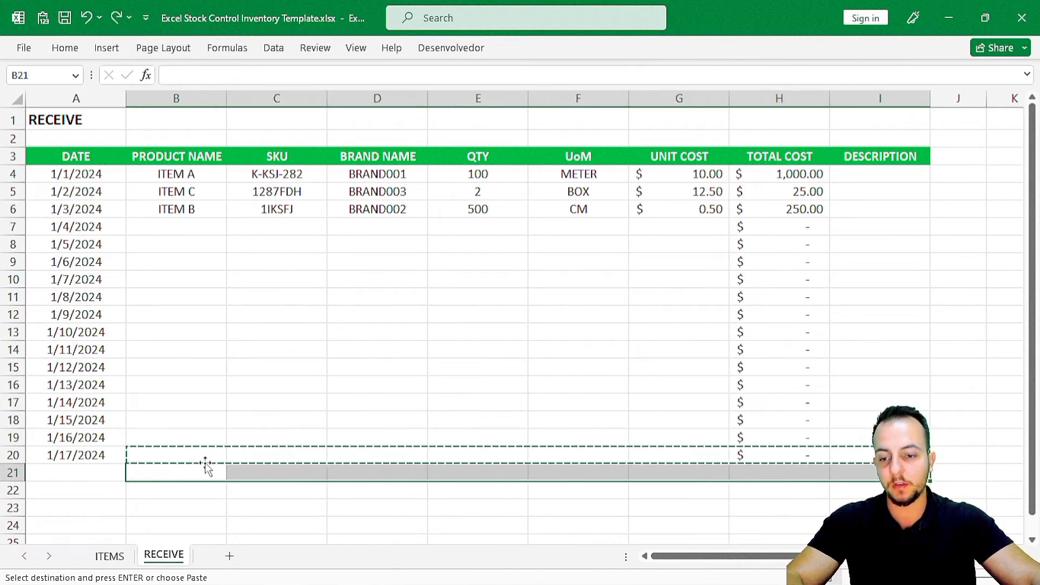
{"action": "key", "text": "ctrl+z"}
{"action": "left_click", "coordinate": [190, 455]}
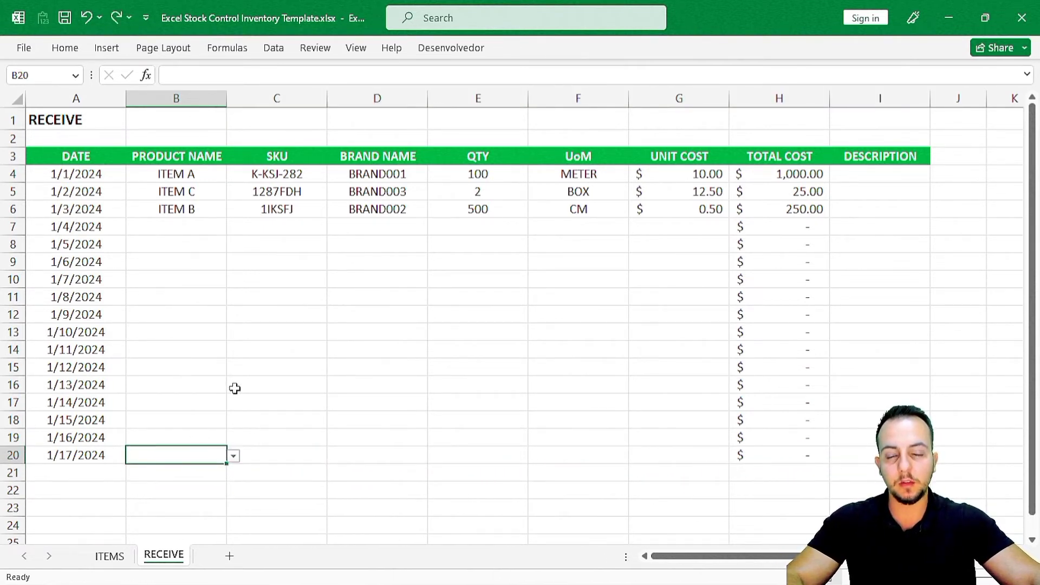
Step: Convert the range A3:I20 on the RECEIVE sheet into a table with headers
{"action": "left_click_drag", "start_coordinate": [89, 155], "coordinate": [880, 455]}
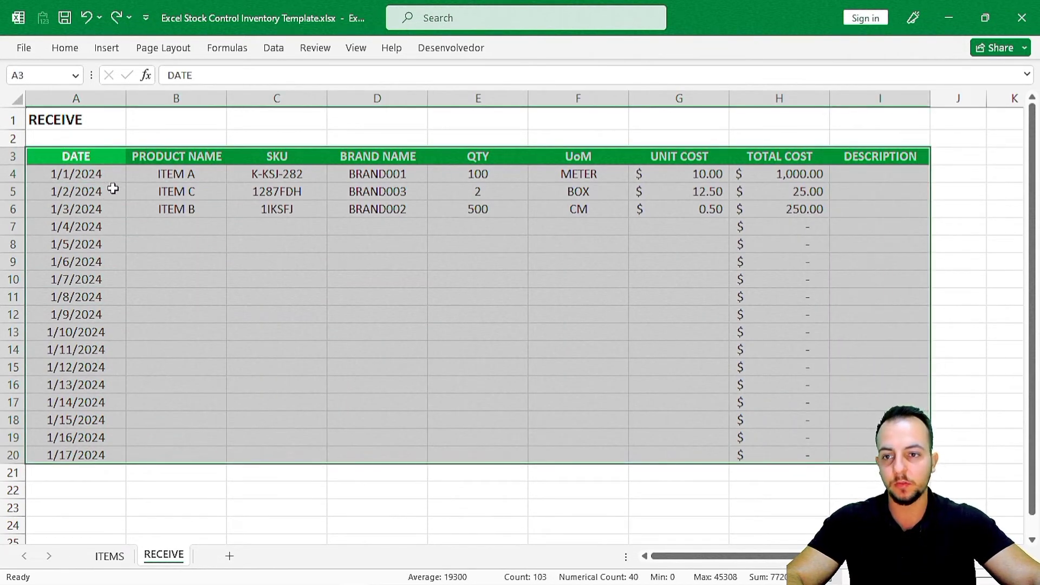
{"action": "left_click", "coordinate": [114, 48]}
{"action": "left_click", "coordinate": [138, 79]}
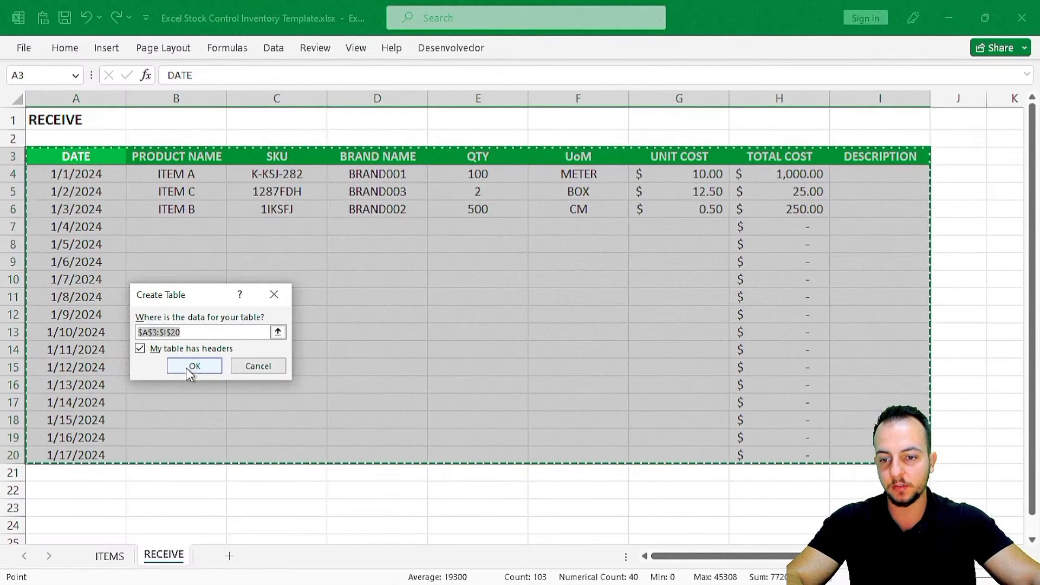
{"action": "left_click", "coordinate": [234, 380]}
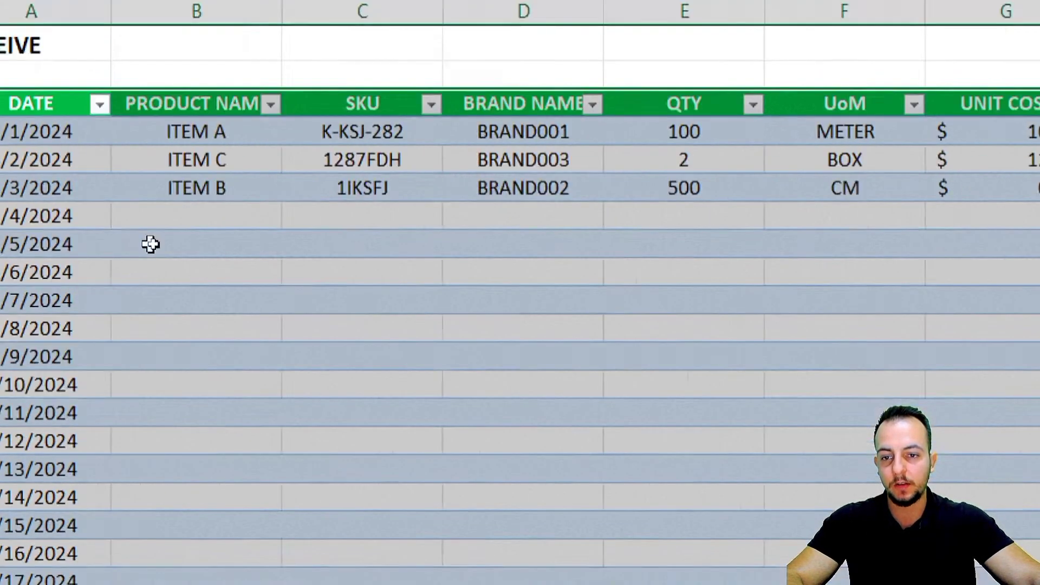
Step: Apply the green banded table style from the second row of the Medium styles to the RECEIVE table
{"action": "left_click", "coordinate": [533, 54]}
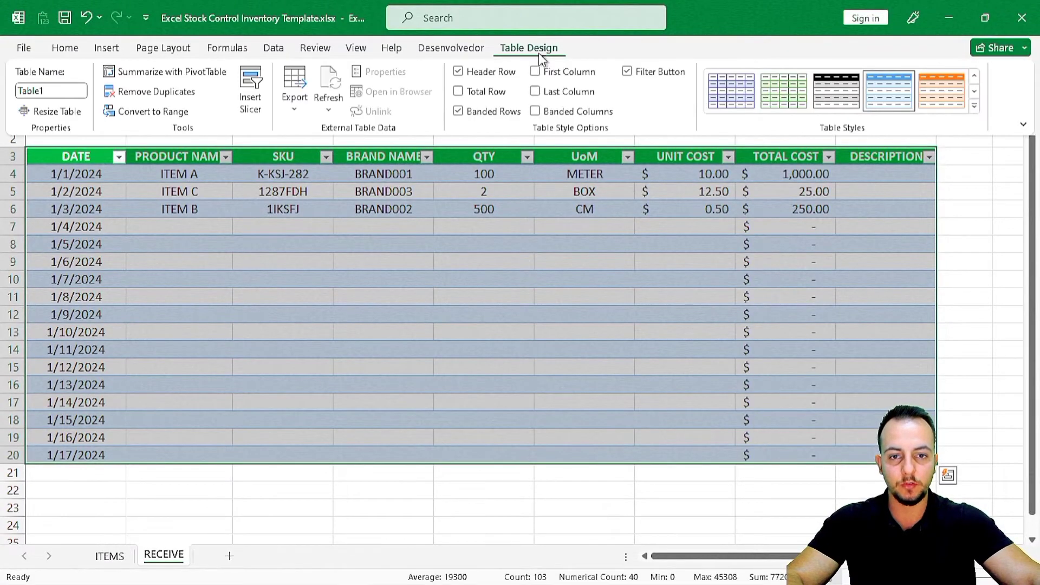
{"action": "left_click", "coordinate": [974, 107]}
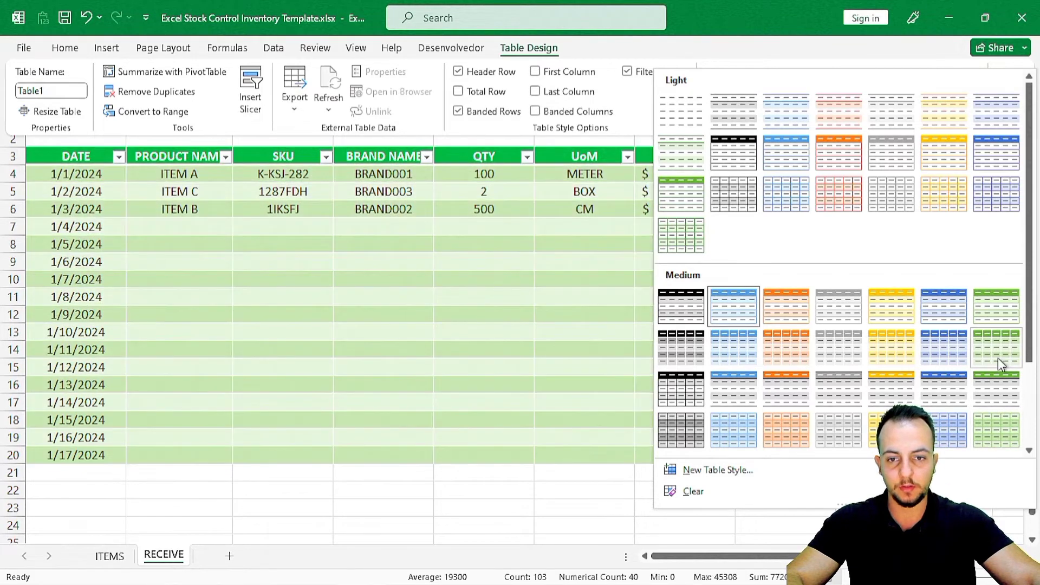
{"action": "left_click", "coordinate": [998, 358]}
{"action": "left_click", "coordinate": [246, 292]}
{"action": "left_click", "coordinate": [174, 282]}
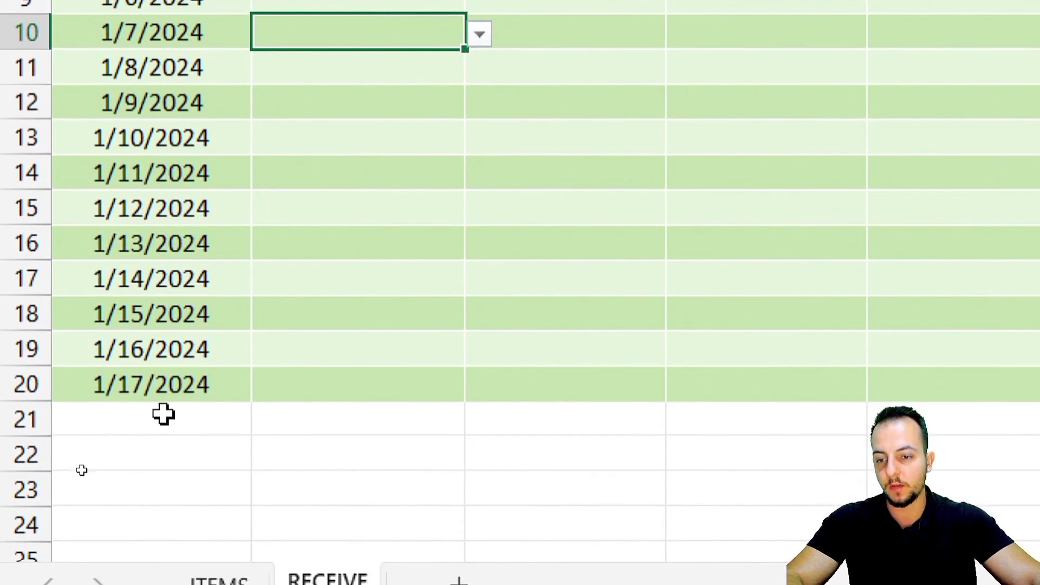
Step: Enter the date 1/18/2024 in A21, directly below the last table row
{"action": "left_click", "coordinate": [163, 414]}
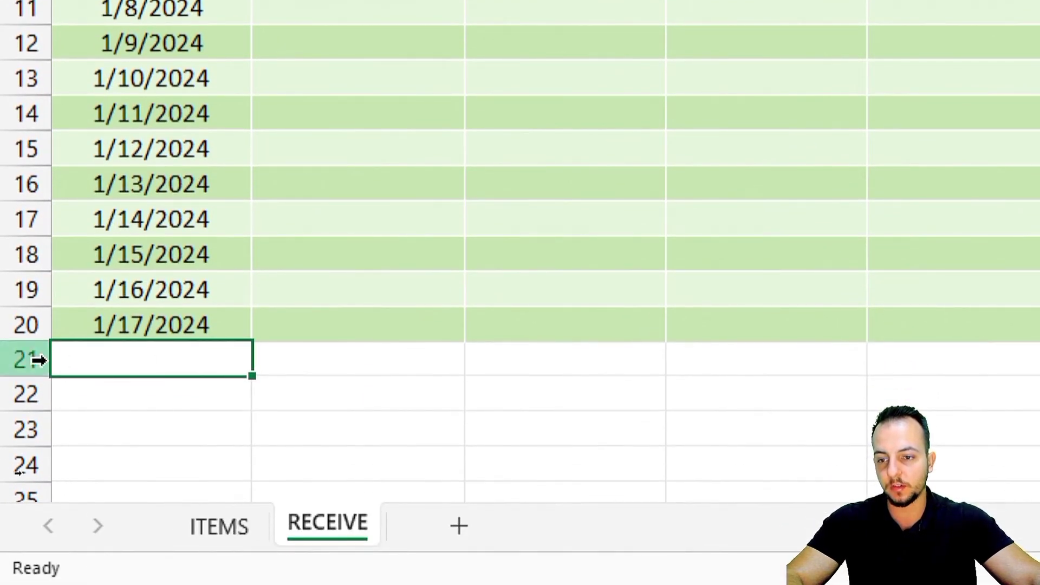
{"action": "left_click", "coordinate": [49, 418]}
{"action": "left_click", "coordinate": [162, 352]}
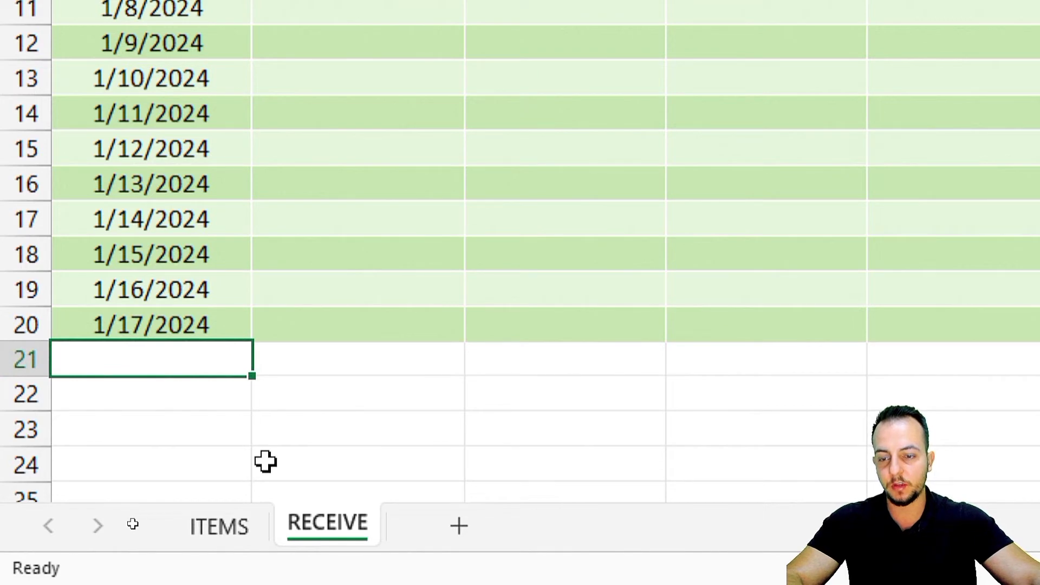
{"action": "type", "text": "1/18/"}
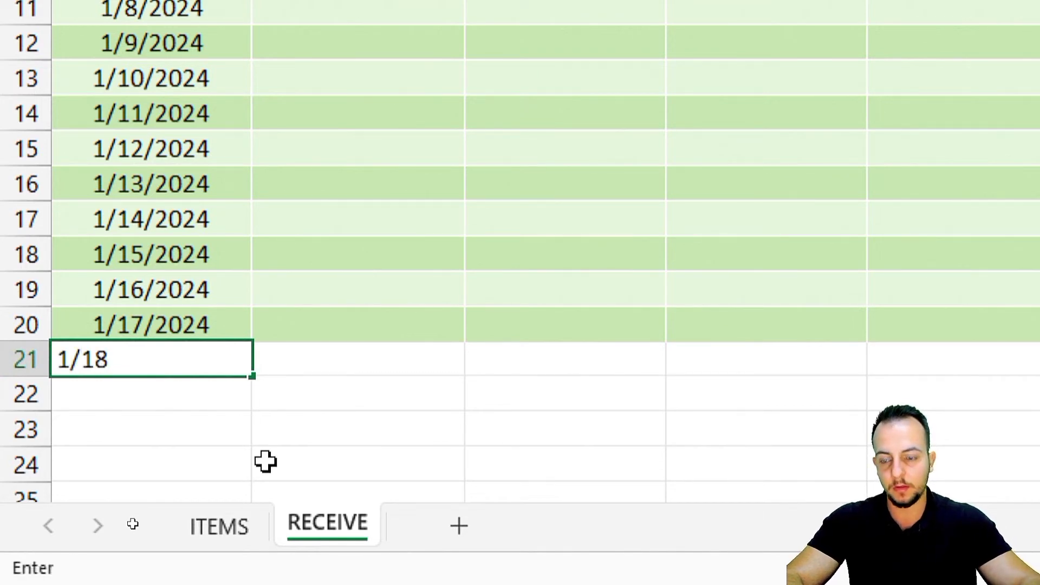
{"action": "type", "text": "2024"}
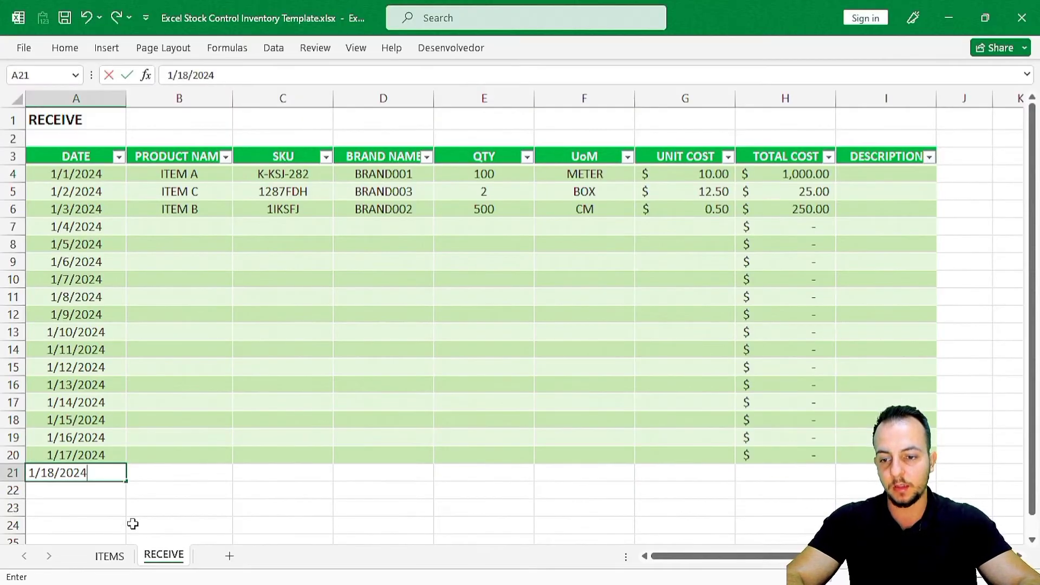
{"action": "key", "text": "Return"}
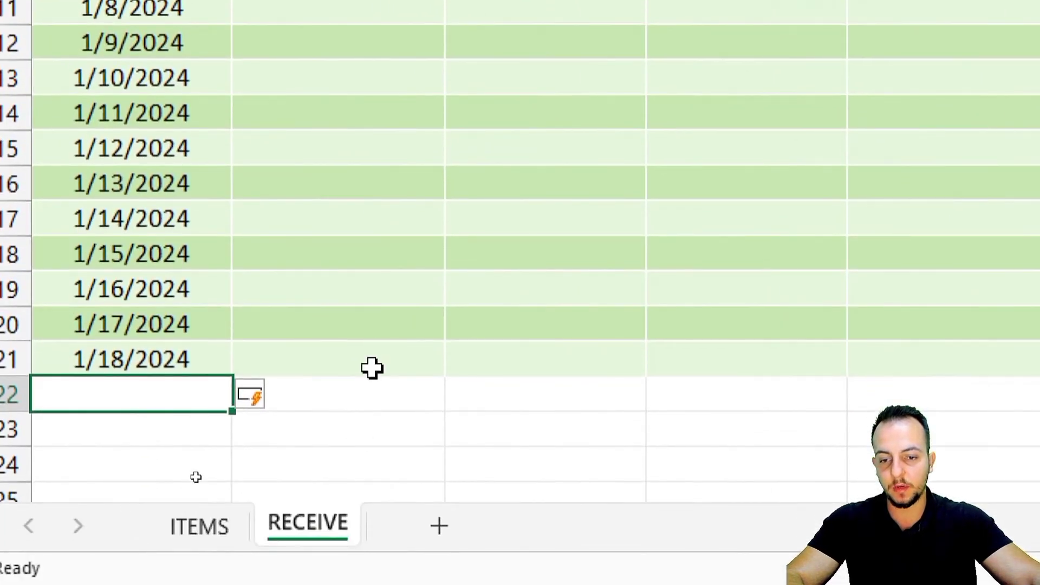
Step: Examine the product drop-down list in B21 and the lookup formula in D21 of the new table row
{"action": "left_click", "coordinate": [379, 410]}
{"action": "left_click", "coordinate": [459, 411]}
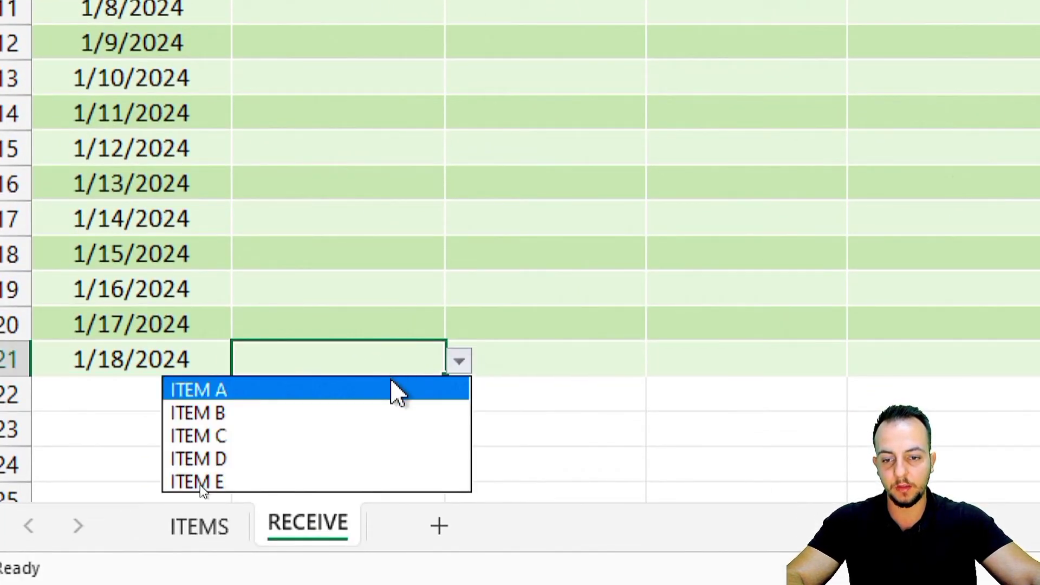
{"action": "key", "text": "Escape"}
{"action": "left_click", "coordinate": [723, 336]}
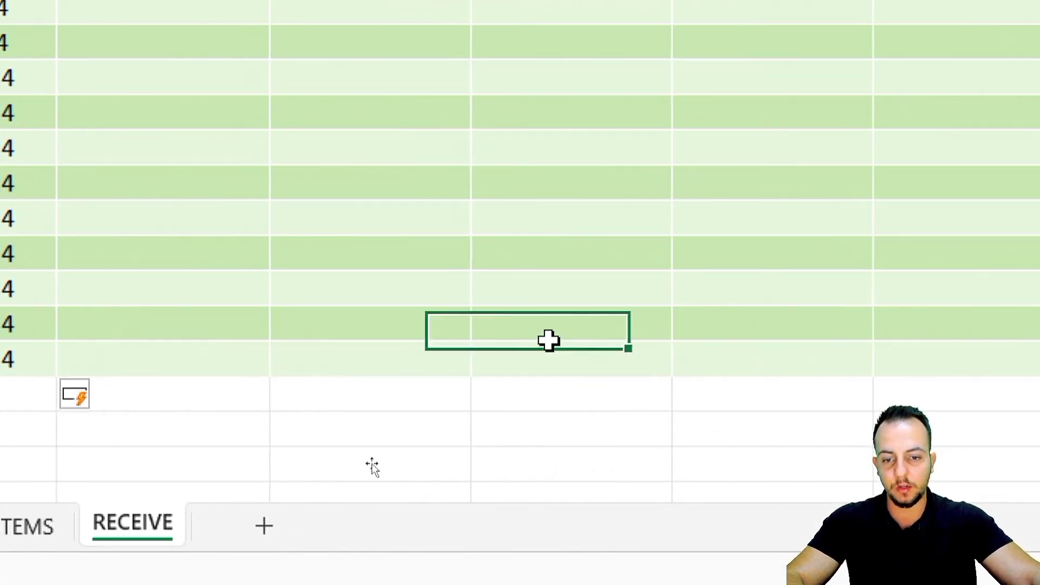
{"action": "left_click", "coordinate": [548, 348]}
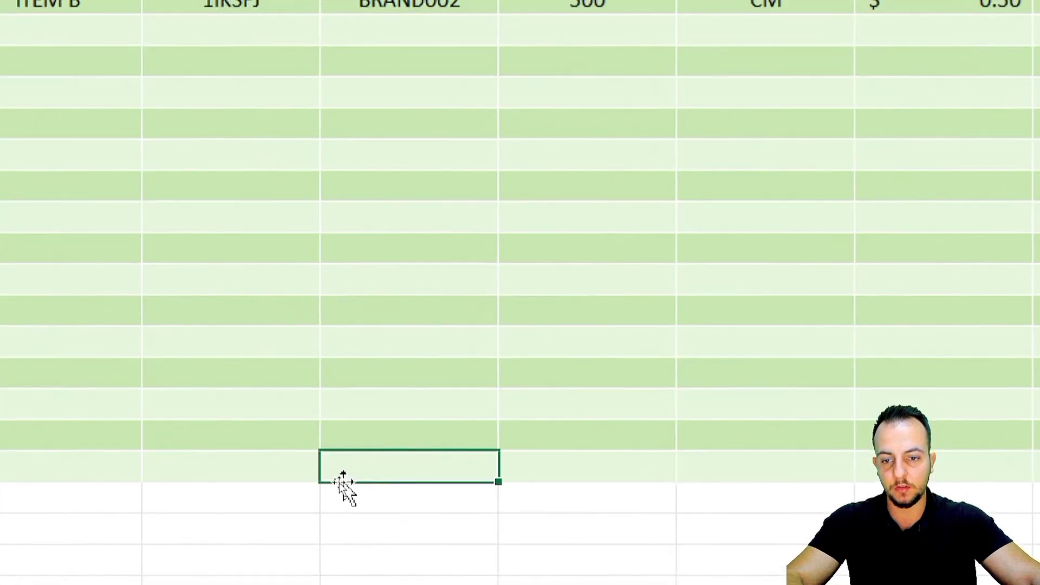
{"action": "key", "text": "F2"}
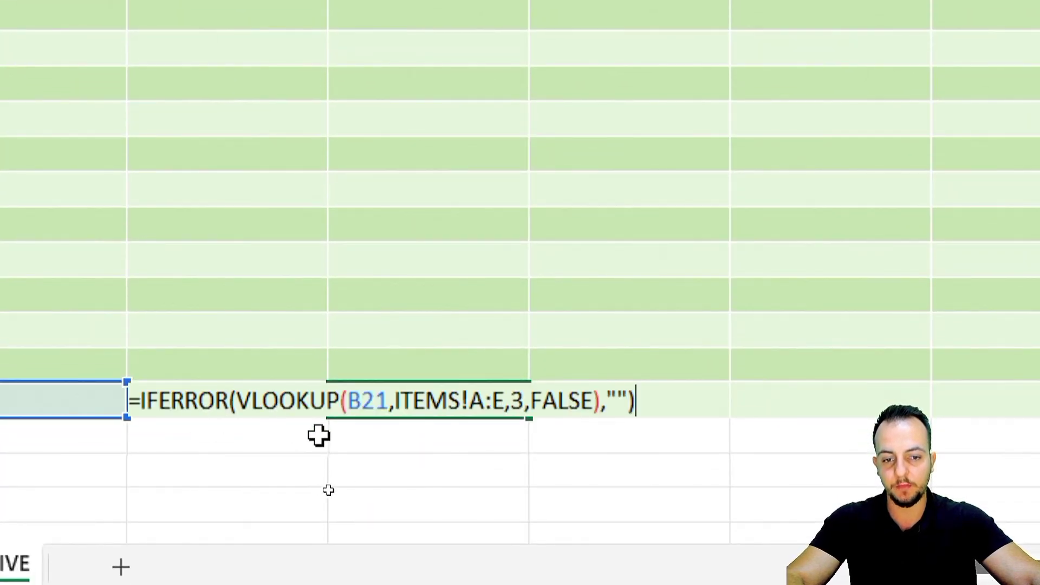
{"action": "key", "text": "Escape"}
Step: Add the labels TOTAL QTY in B1, TOTAL COST in D1 and TOTAL RECEIVES in F1 of the RECEIVE sheet
{"action": "left_click", "coordinate": [147, 122]}
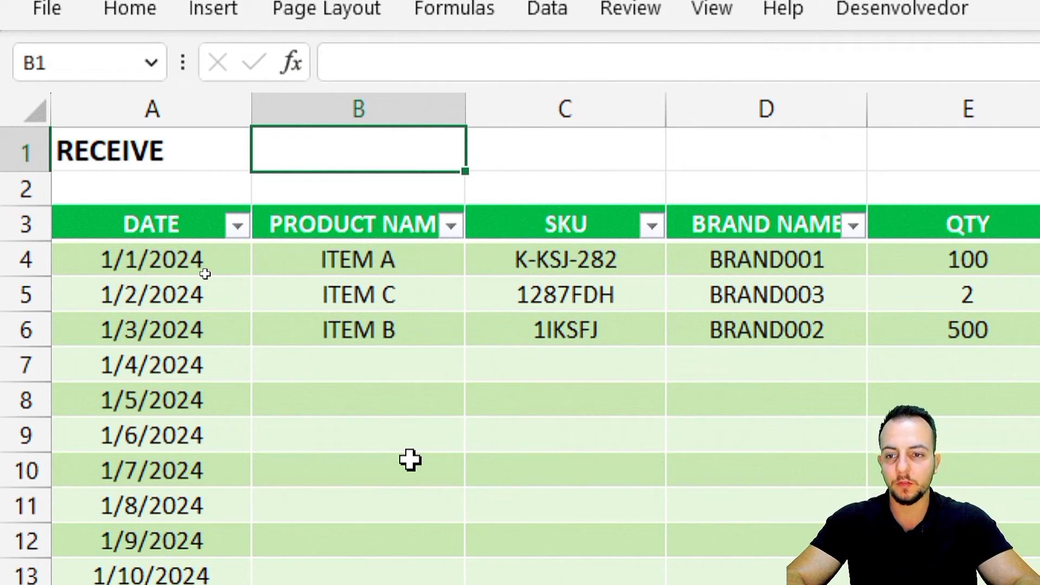
{"action": "type", "text": "TOTAL QTY"}
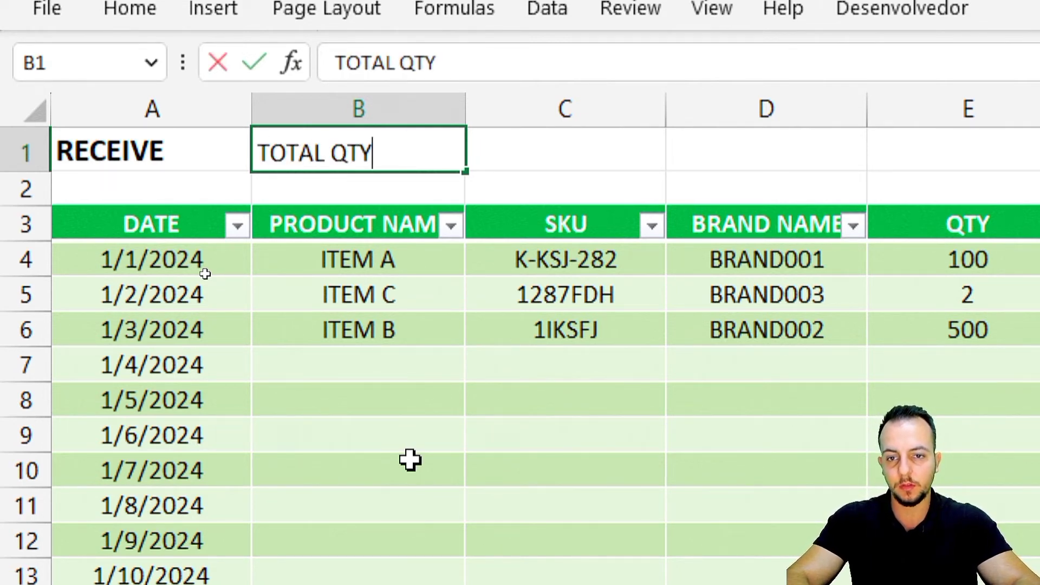
{"action": "key", "text": "Tab"}
{"action": "key", "text": "Tab"}
{"action": "type", "text": "TOTA"}
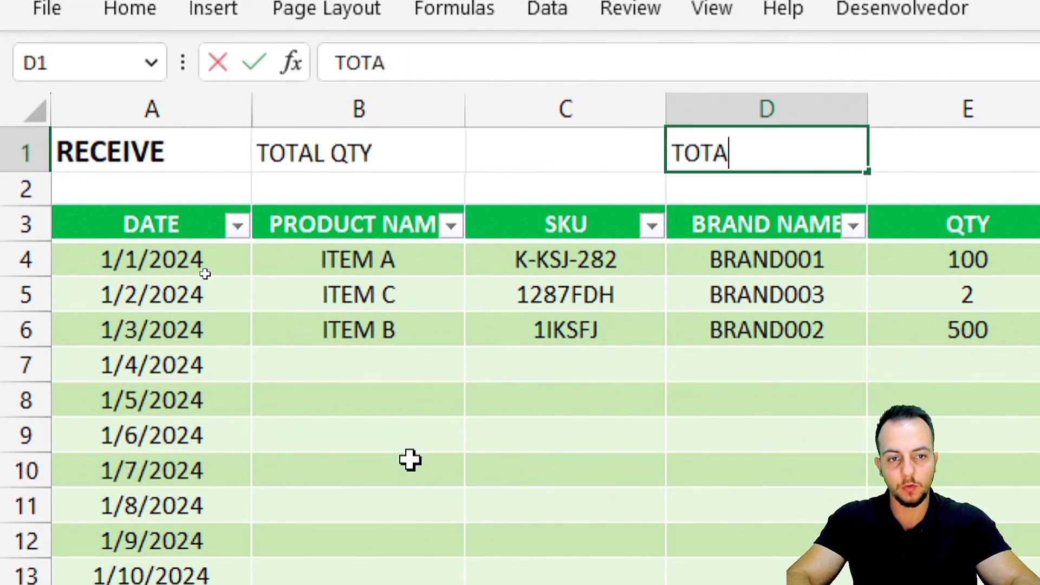
{"action": "type", "text": "L COS"}
{"action": "key", "text": "Tab"}
{"action": "key", "text": "Tab"}
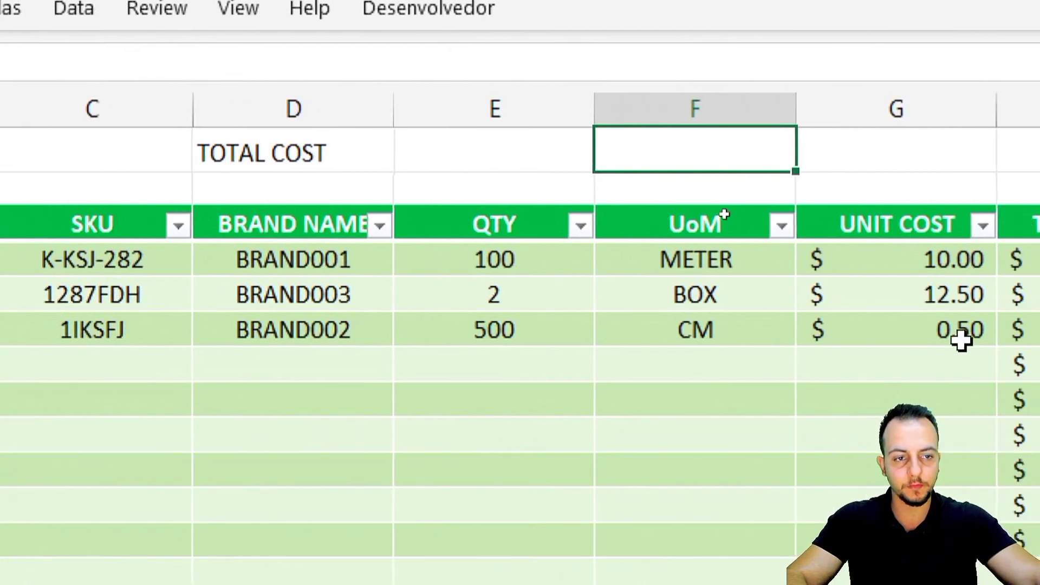
{"action": "type", "text": "TOTAL RE"}
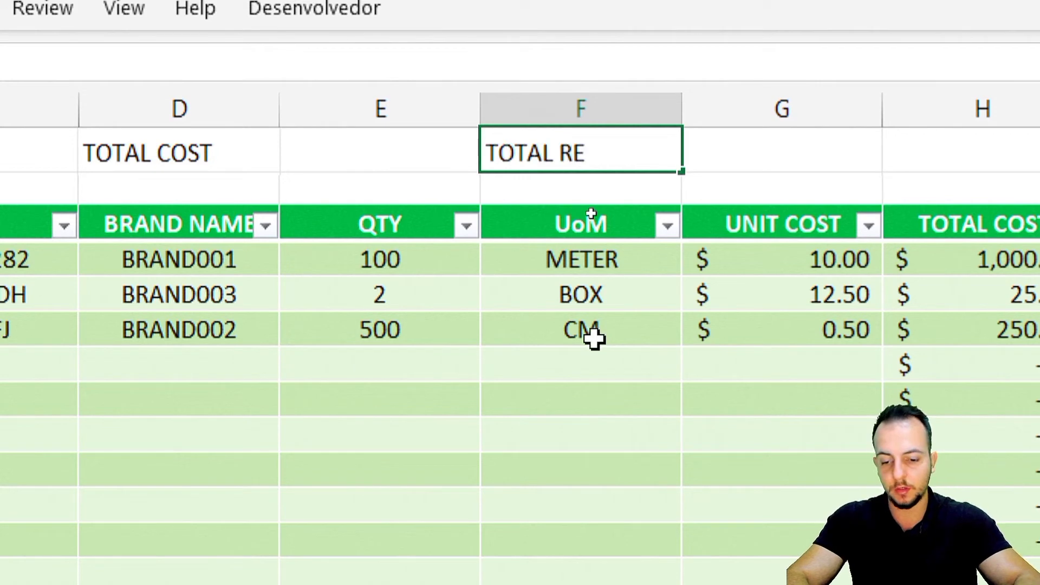
{"action": "type", "text": "CEIVES"}
{"action": "key", "text": "Return"}
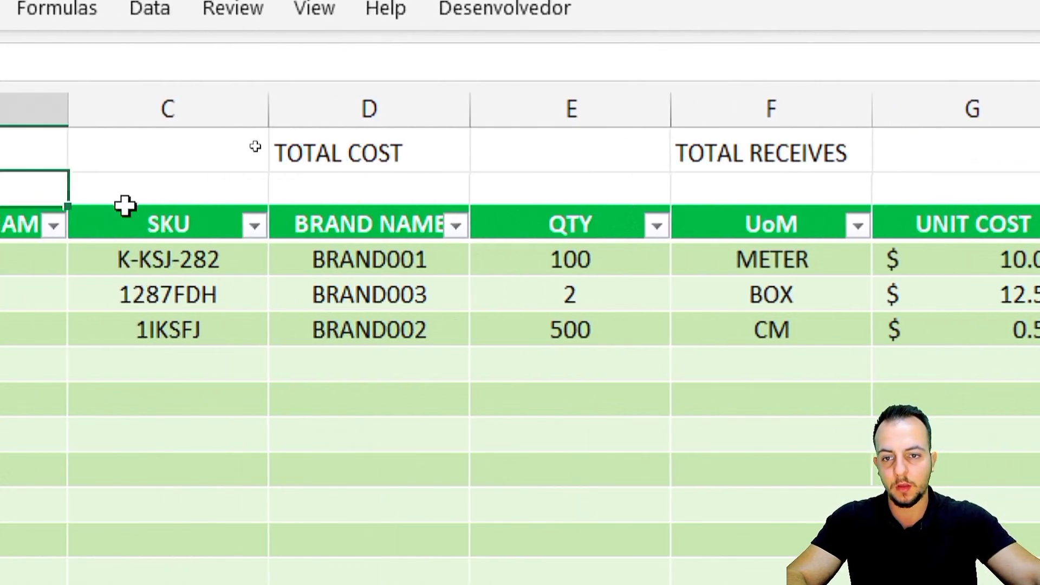
Step: Format B1:G1 with bold white text, horizontal and vertical centring, and a green fill matching the table header
{"action": "left_click_drag", "start_coordinate": [132, 153], "coordinate": [907, 160]}
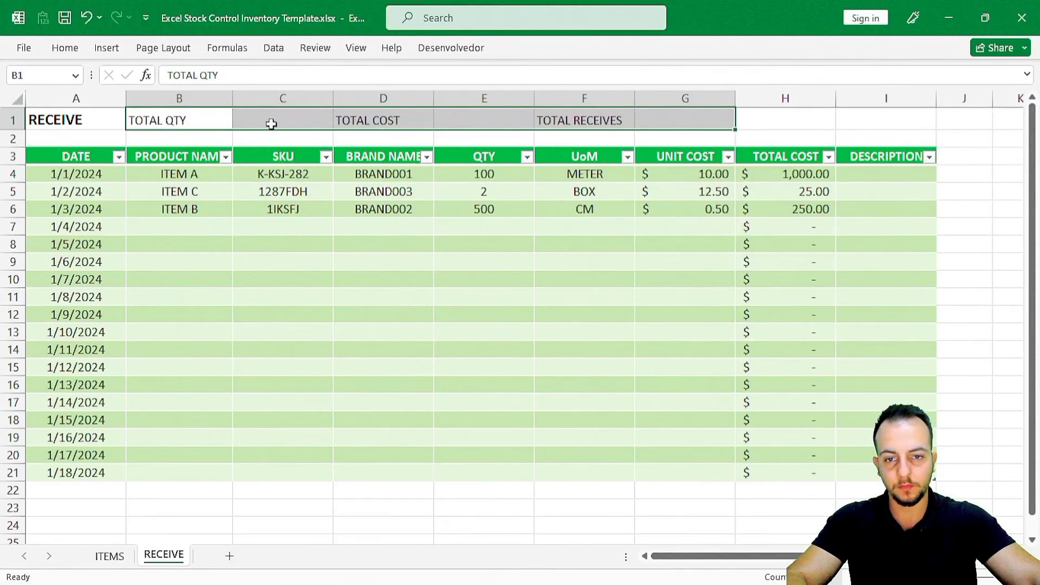
{"action": "key", "text": "ctrl+q"}
{"action": "left_click", "coordinate": [74, 49]}
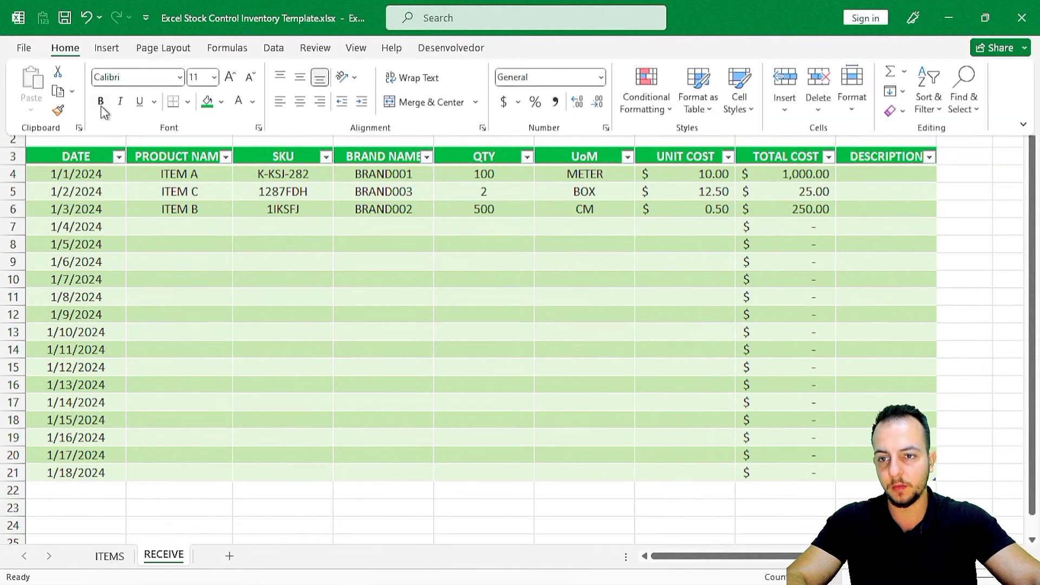
{"action": "left_click", "coordinate": [100, 104]}
{"action": "left_click", "coordinate": [301, 82]}
{"action": "left_click", "coordinate": [299, 102]}
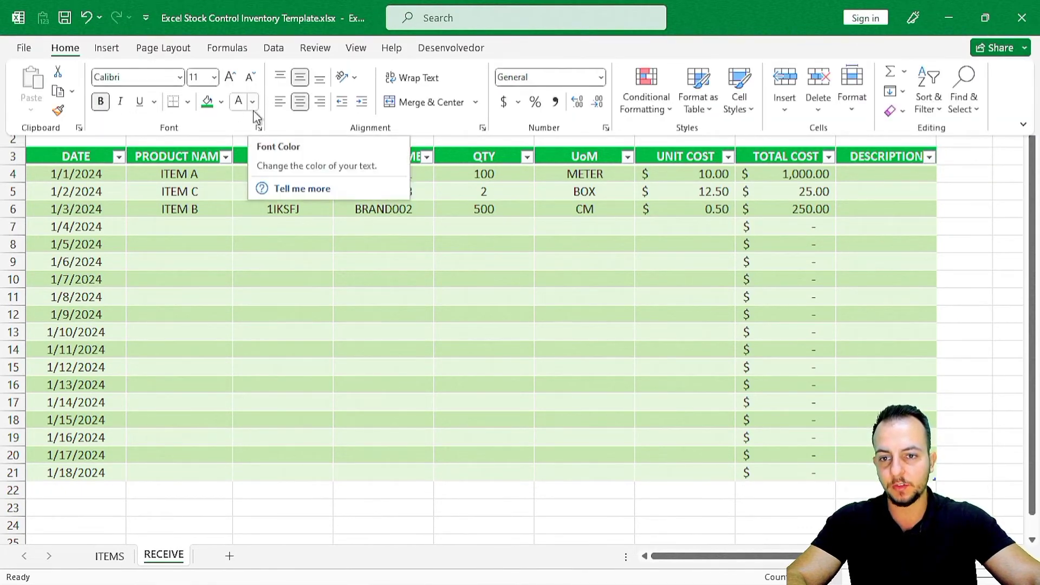
{"action": "left_click", "coordinate": [203, 230]}
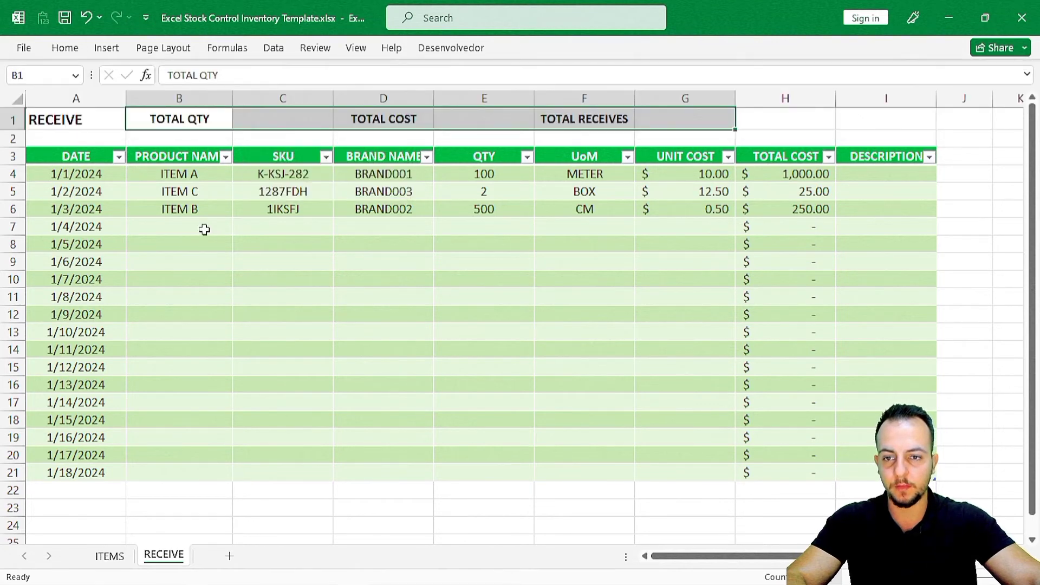
{"action": "left_click", "coordinate": [65, 48]}
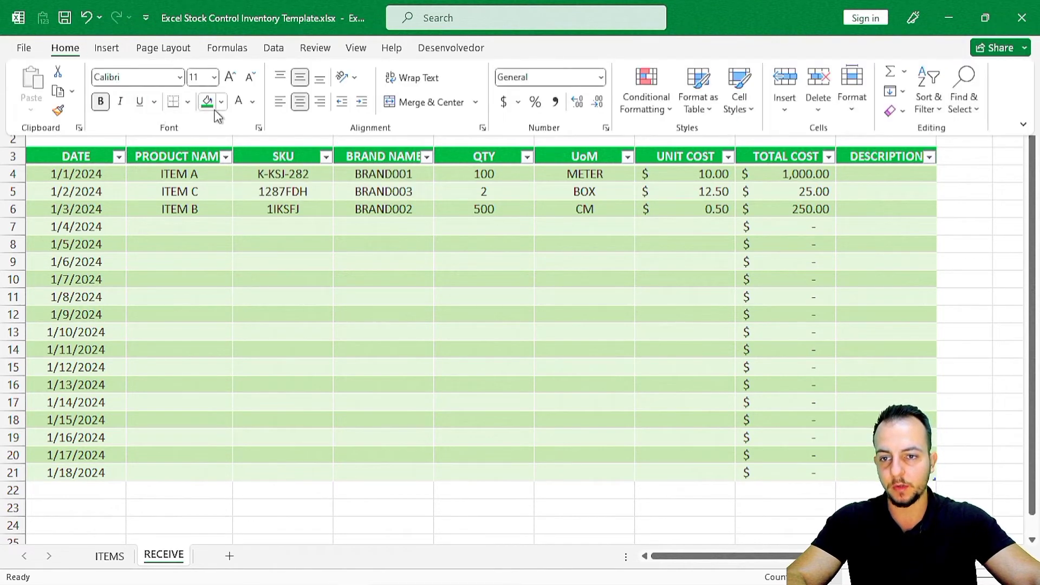
{"action": "left_click", "coordinate": [281, 224]}
{"action": "left_click", "coordinate": [295, 224]}
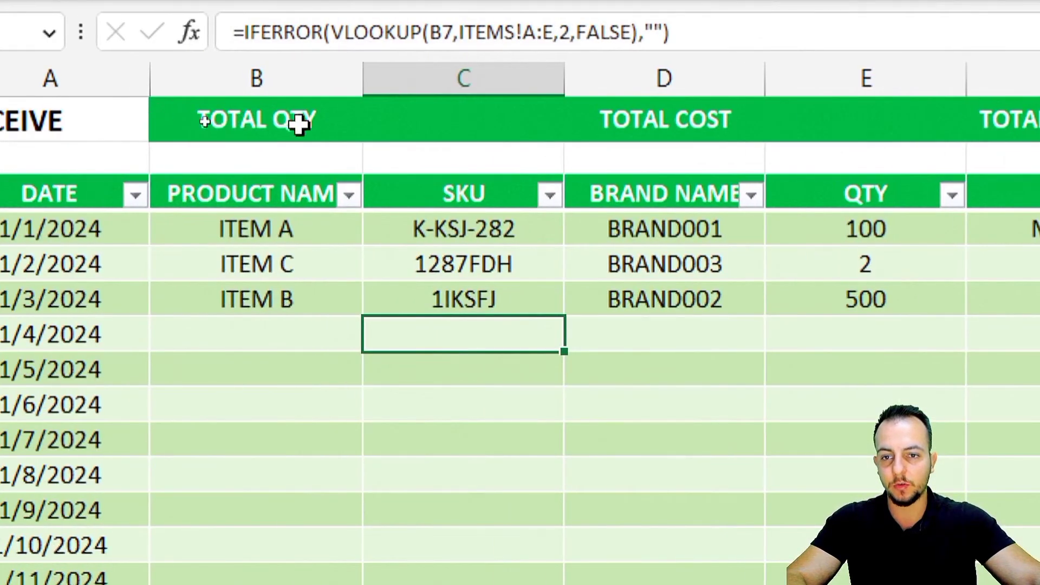
{"action": "left_click", "coordinate": [271, 121]}
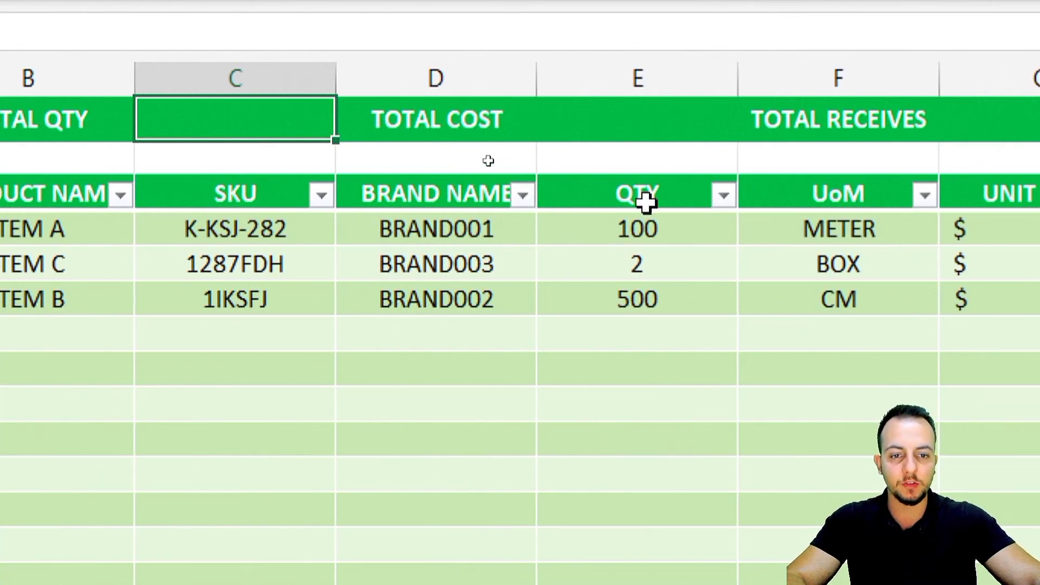
{"action": "left_click_drag", "start_coordinate": [684, 197], "coordinate": [668, 327]}
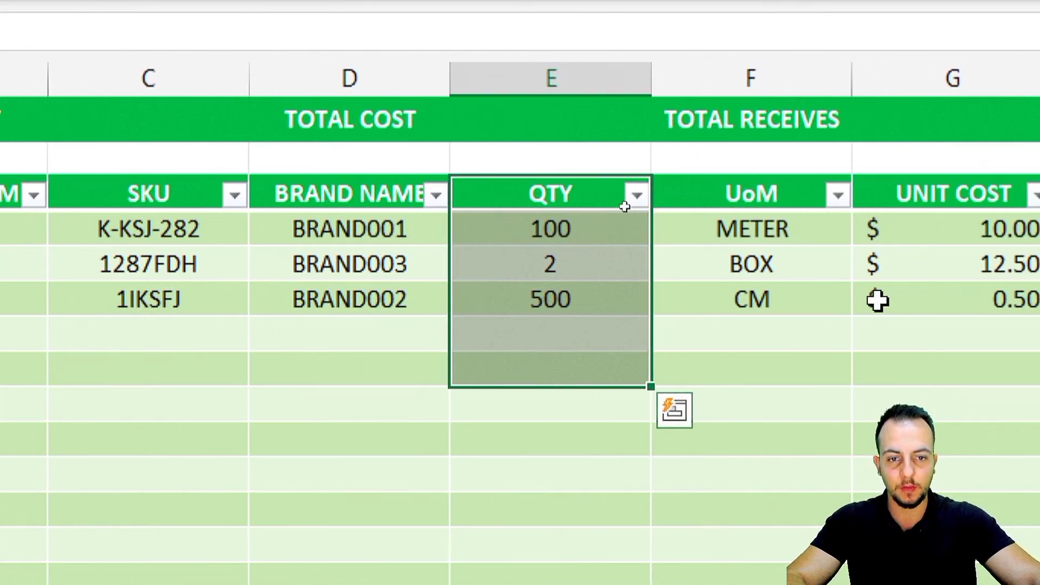
{"action": "left_click_drag", "start_coordinate": [657, 203], "coordinate": [610, 346]}
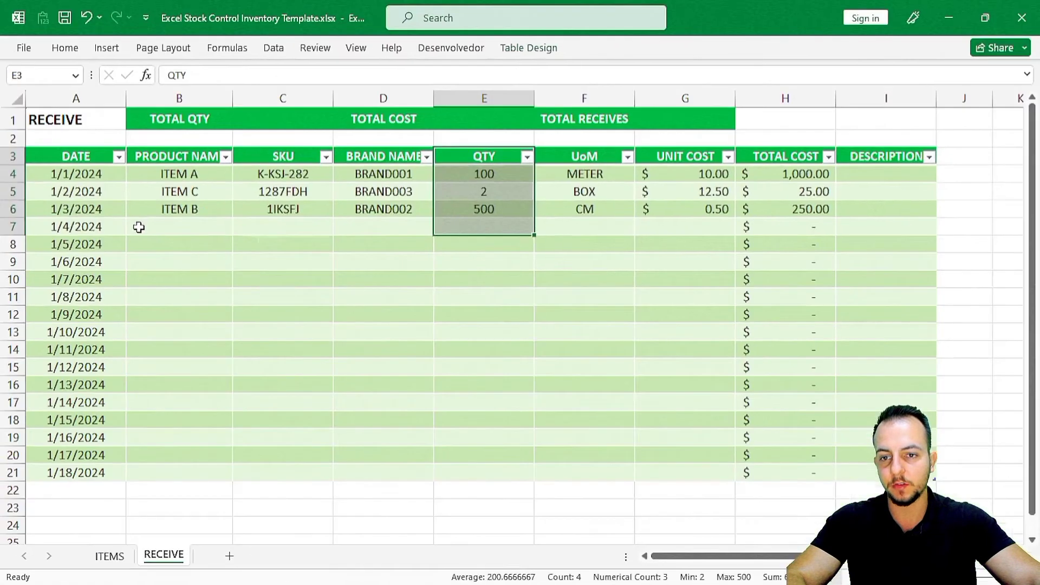
{"action": "left_click", "coordinate": [107, 377]}
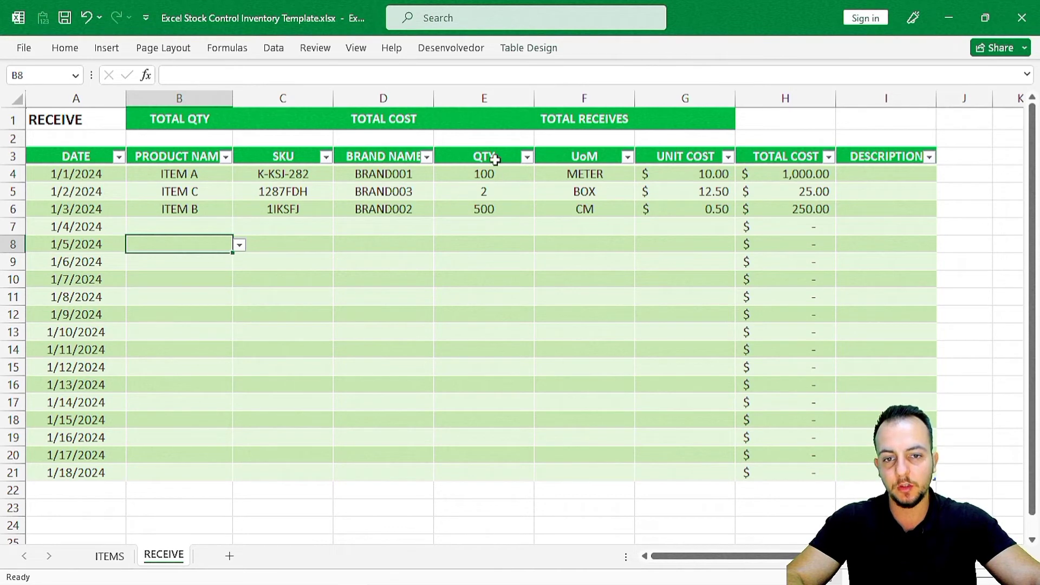
{"action": "left_click_drag", "start_coordinate": [494, 159], "coordinate": [492, 481]}
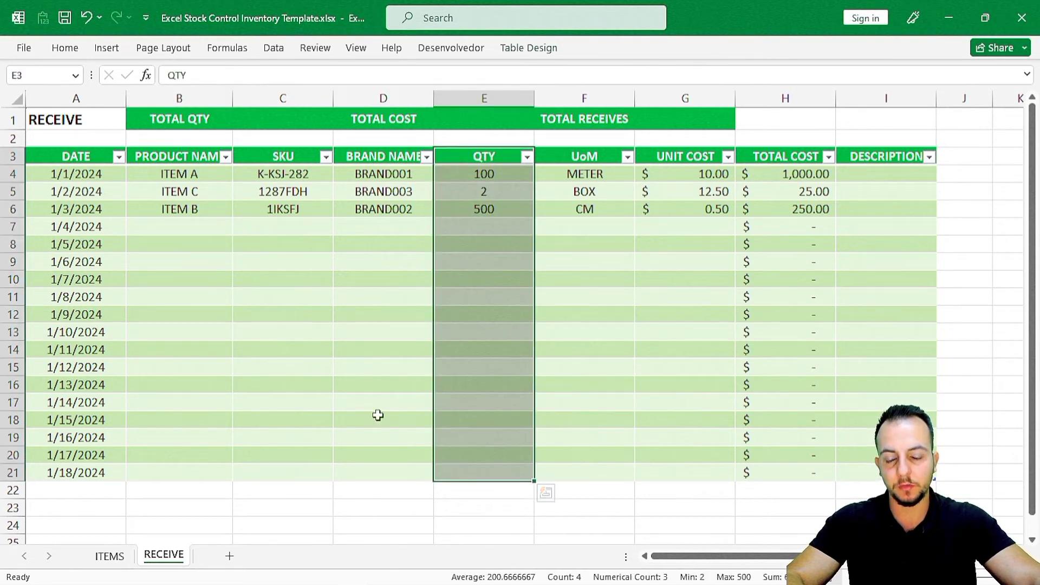
{"action": "left_click", "coordinate": [319, 364]}
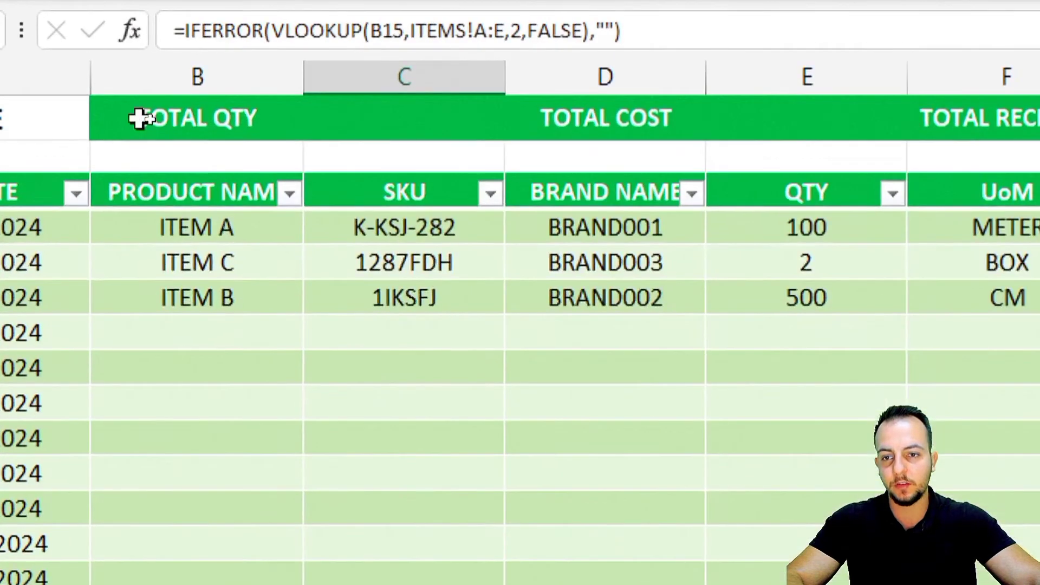
Step: Enter a SUM formula in C1 totalling the table's whole QTY column, including its header, as =SUM(Table1[[#All],[QTY]])
{"action": "left_click", "coordinate": [266, 117]}
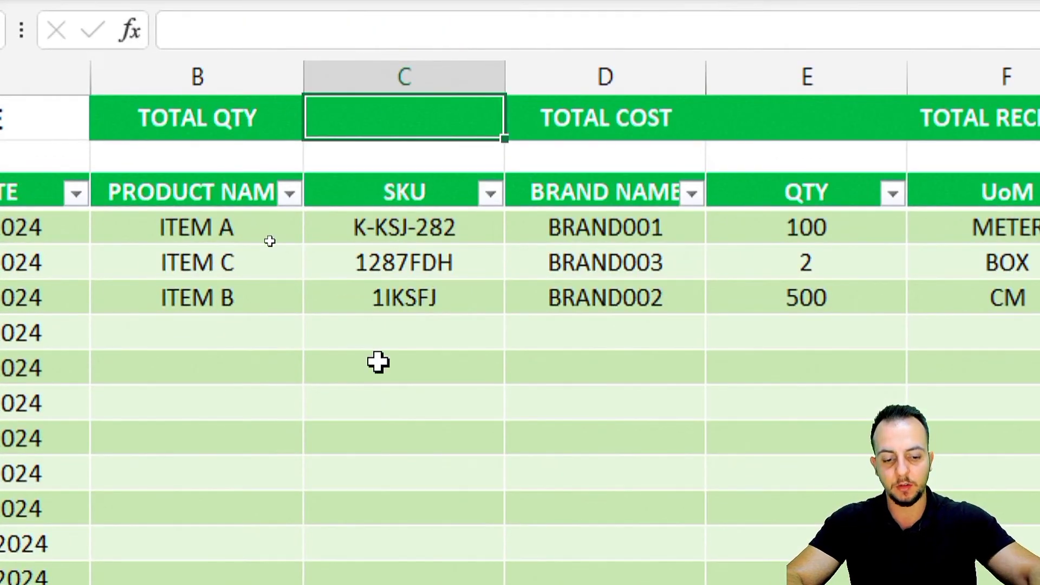
{"action": "type", "text": "="}
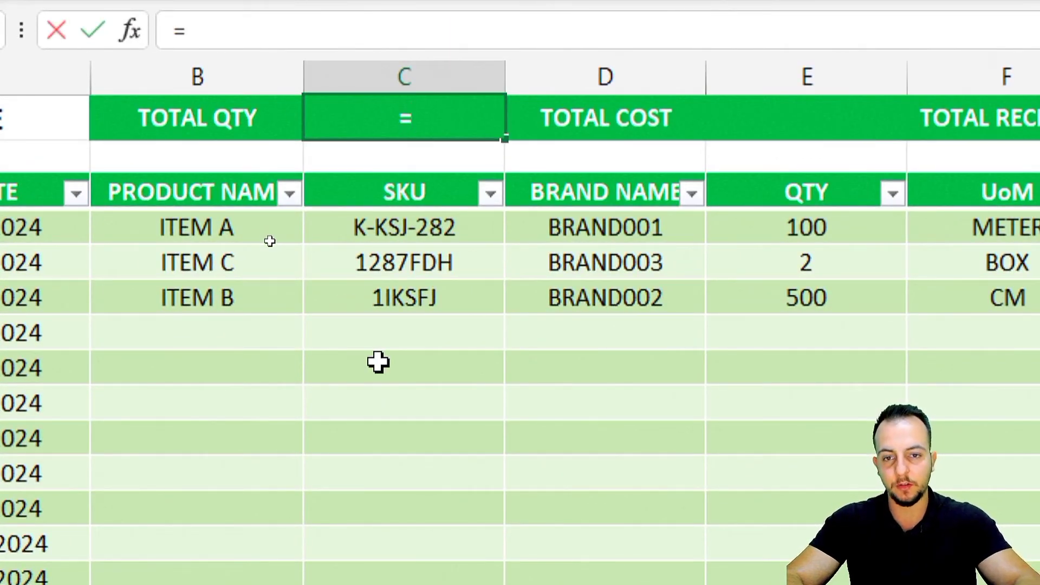
{"action": "type", "text": "SUM"}
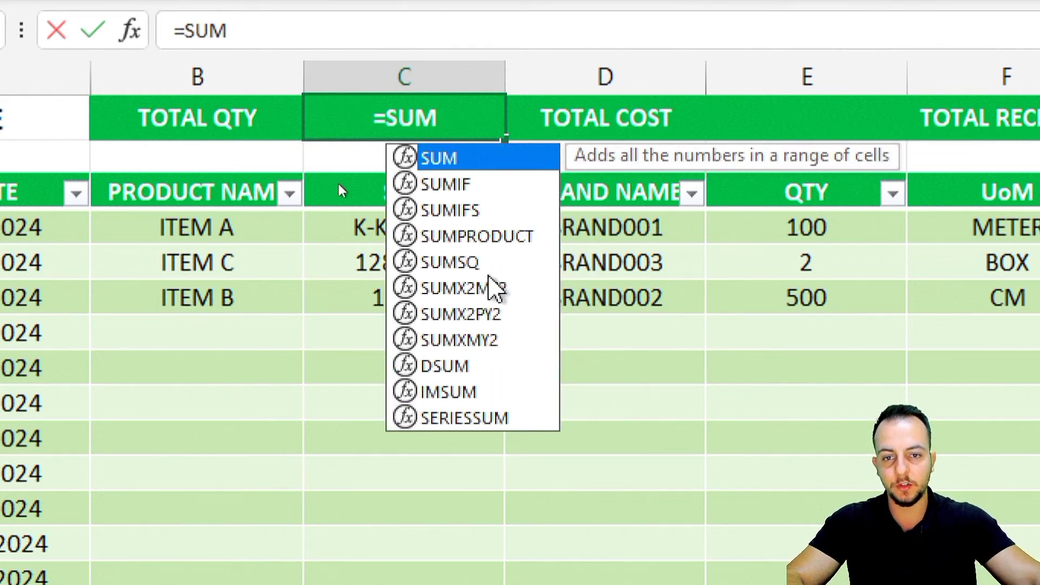
{"action": "double_click", "coordinate": [485, 159]}
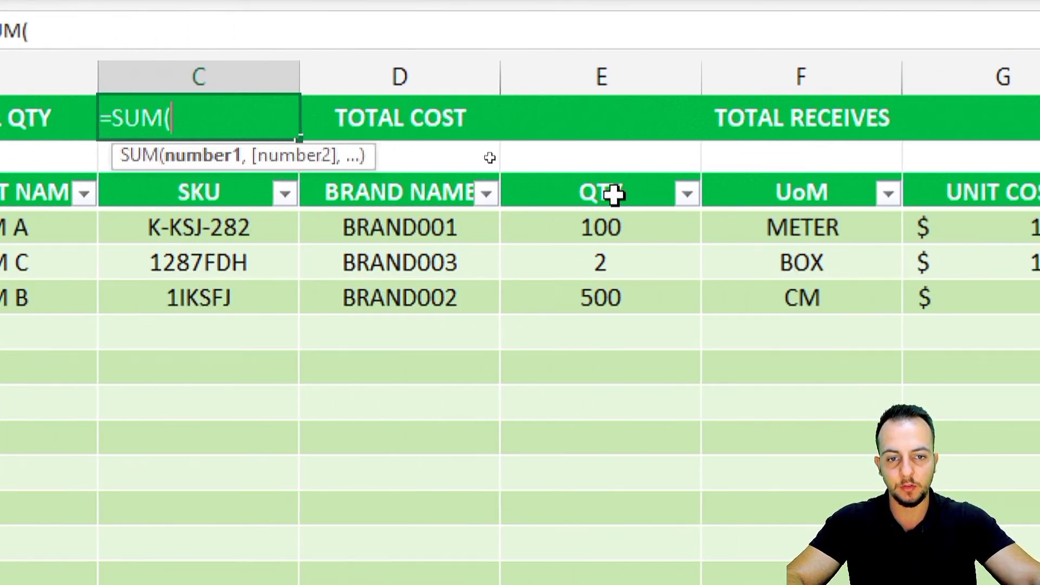
{"action": "left_click_drag", "start_coordinate": [607, 193], "coordinate": [604, 584]}
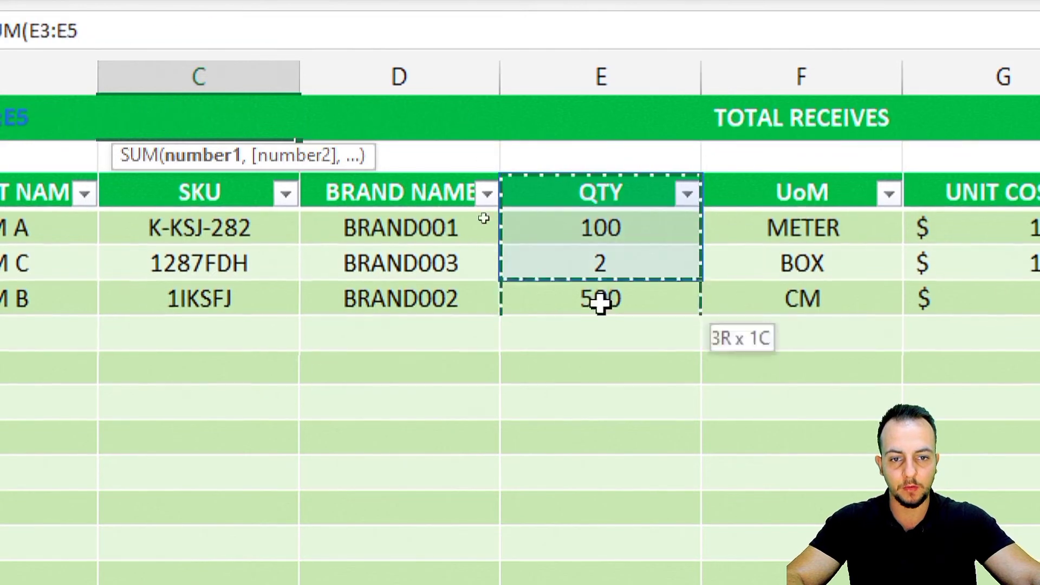
{"action": "left_click_drag", "start_coordinate": [604, 513], "coordinate": [589, 505]}
{"action": "key", "text": "Return"}
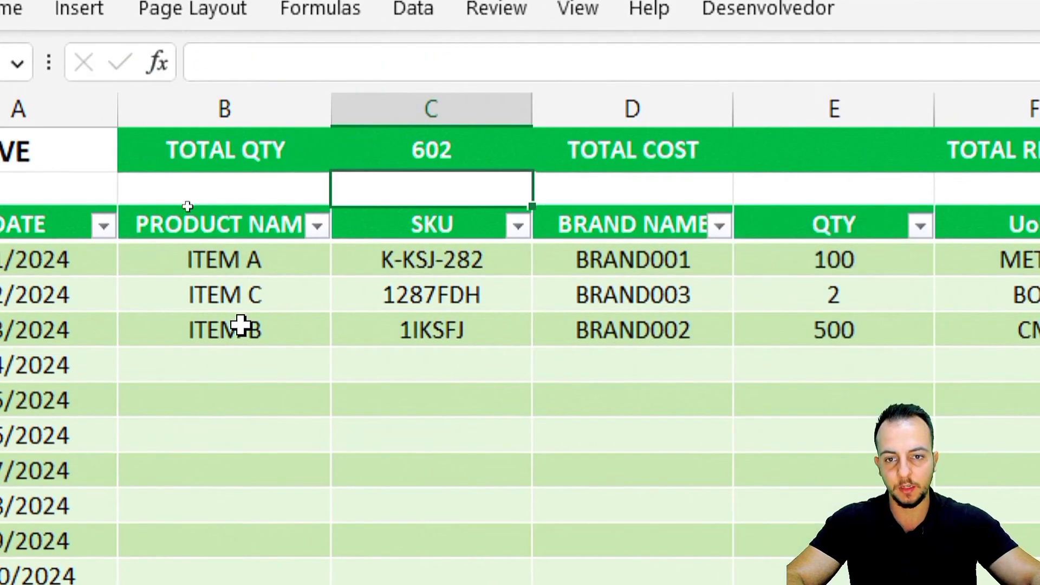
{"action": "left_click", "coordinate": [427, 157]}
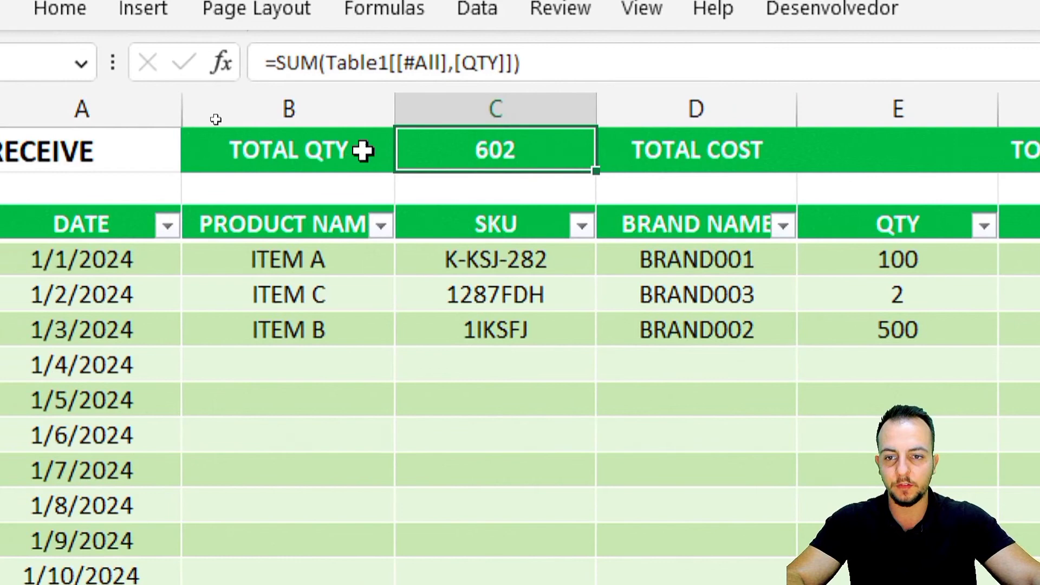
{"action": "left_click_drag", "start_coordinate": [360, 147], "coordinate": [504, 155]}
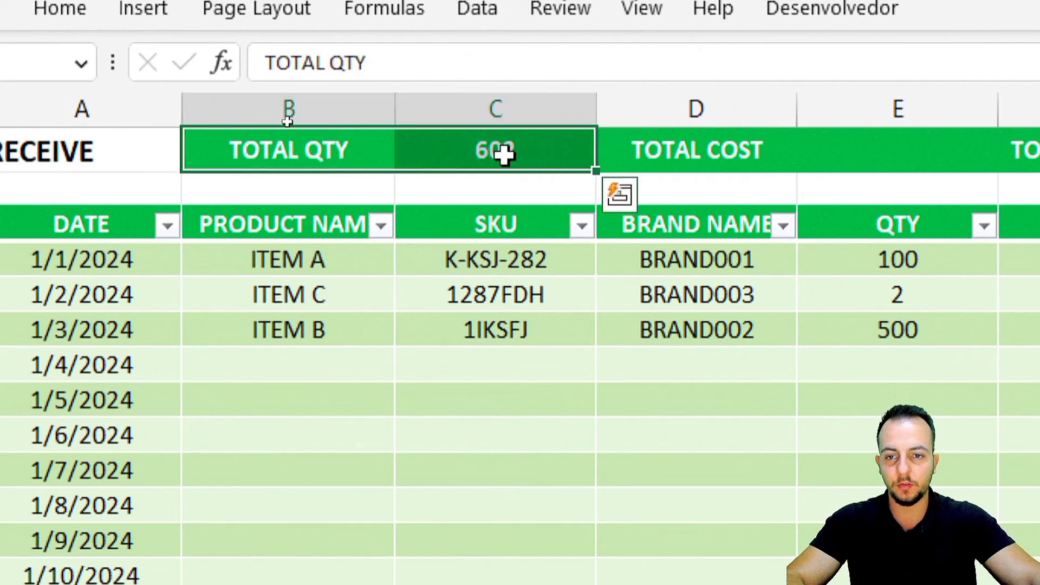
{"action": "left_click", "coordinate": [504, 155]}
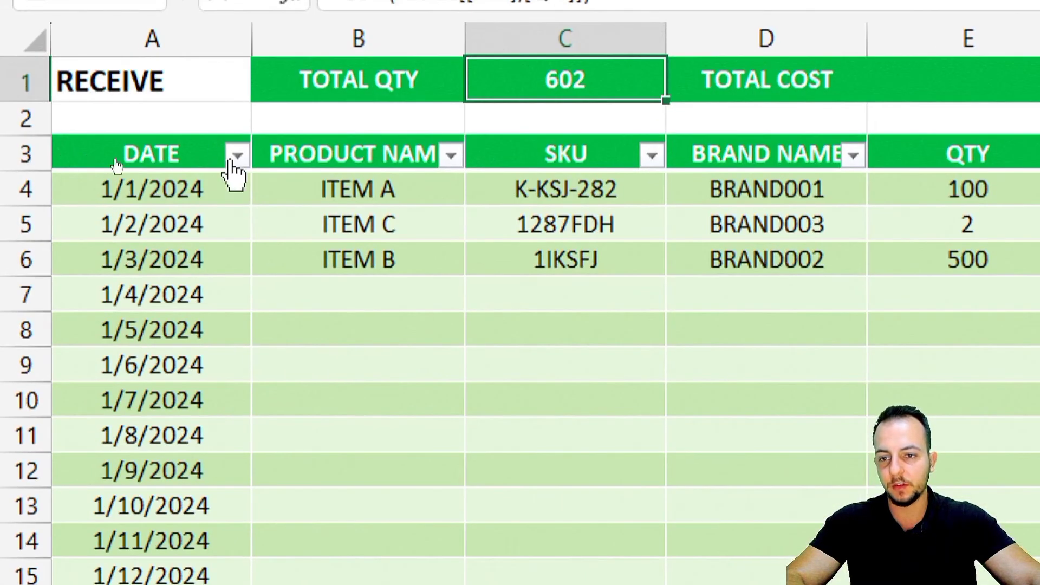
Step: Filter the table's DATE column to show only January 02 and 03 of 2024
{"action": "left_click", "coordinate": [118, 156]}
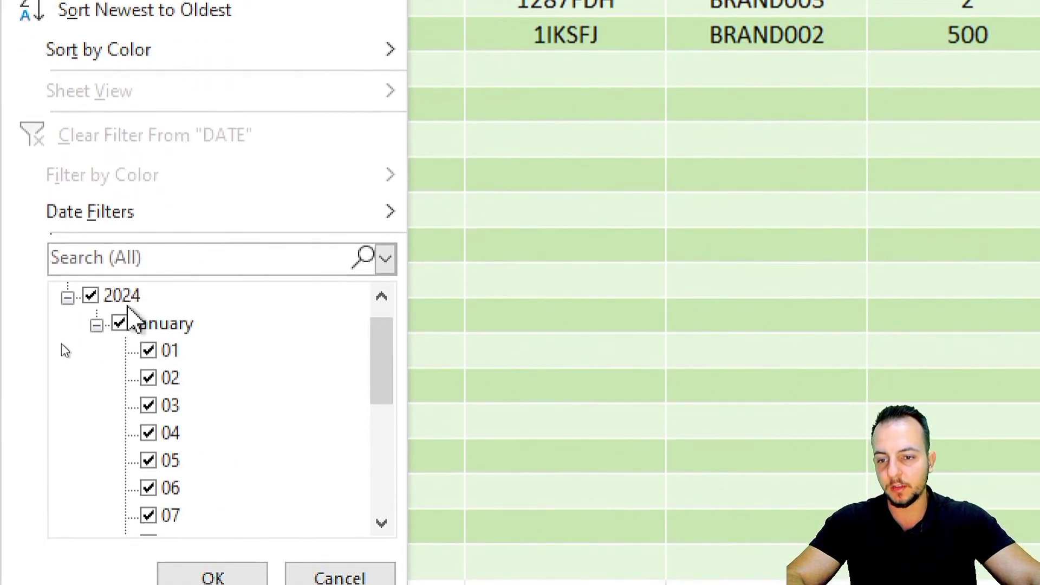
{"action": "left_click", "coordinate": [119, 521]}
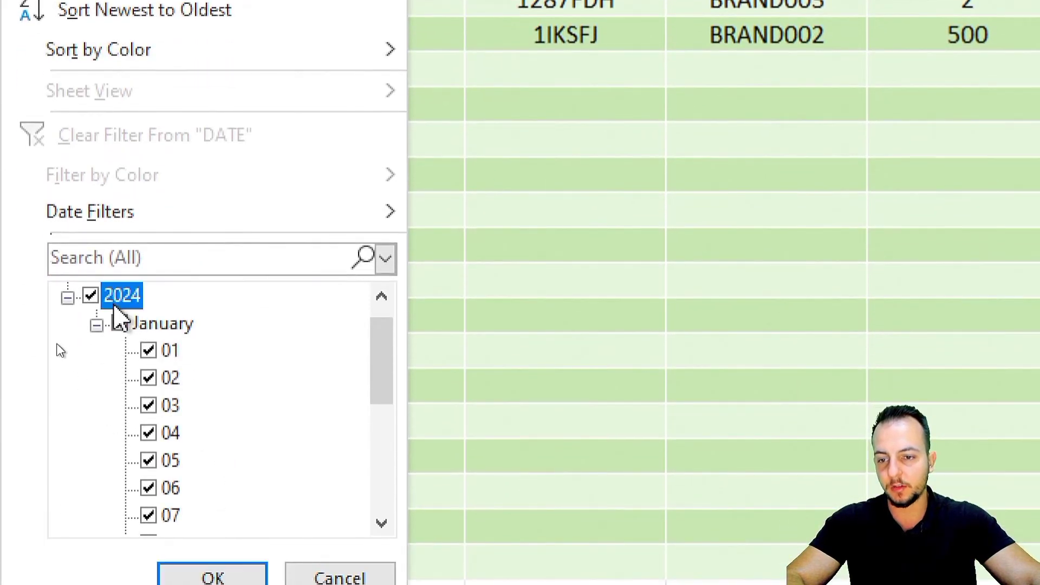
{"action": "left_click", "coordinate": [116, 304]}
{"action": "mouse_move", "coordinate": [383, 355]}
{"action": "left_mouse_down"}
{"action": "mouse_move", "coordinate": [371, 474]}
{"action": "mouse_move", "coordinate": [378, 362]}
{"action": "left_mouse_up"}
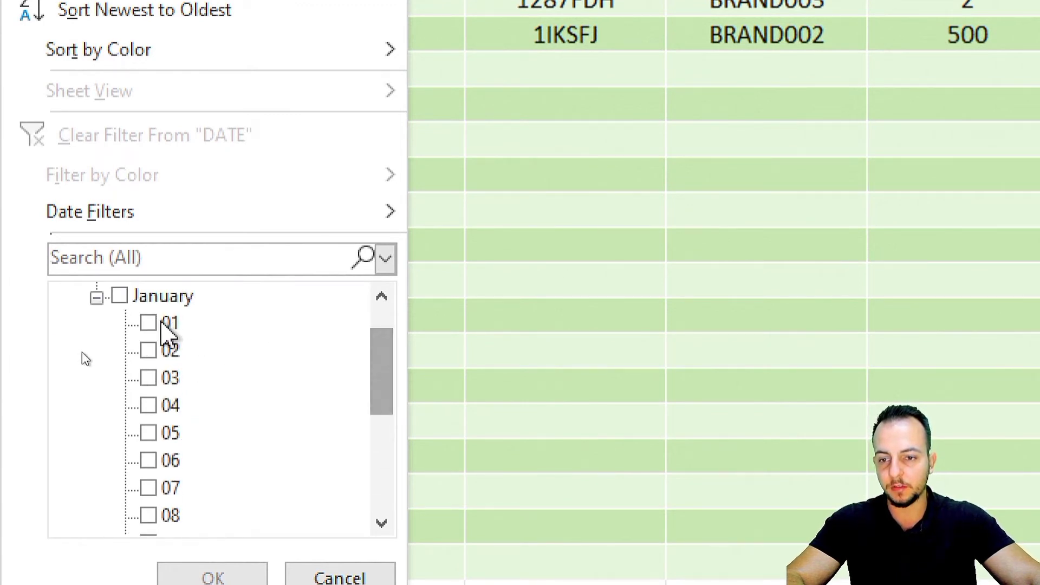
{"action": "left_click", "coordinate": [164, 351]}
{"action": "left_click", "coordinate": [161, 378]}
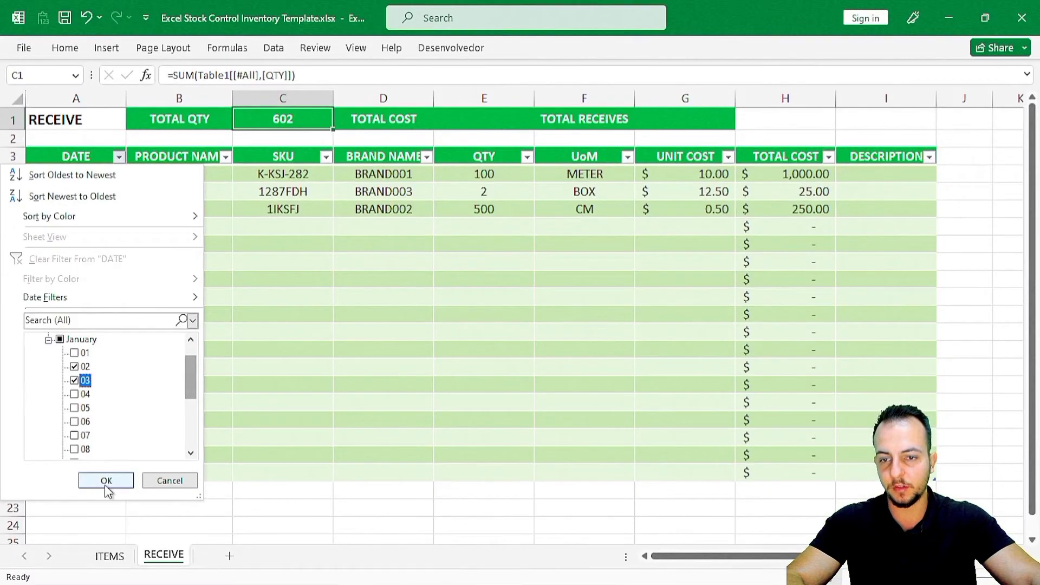
{"action": "left_click", "coordinate": [106, 482]}
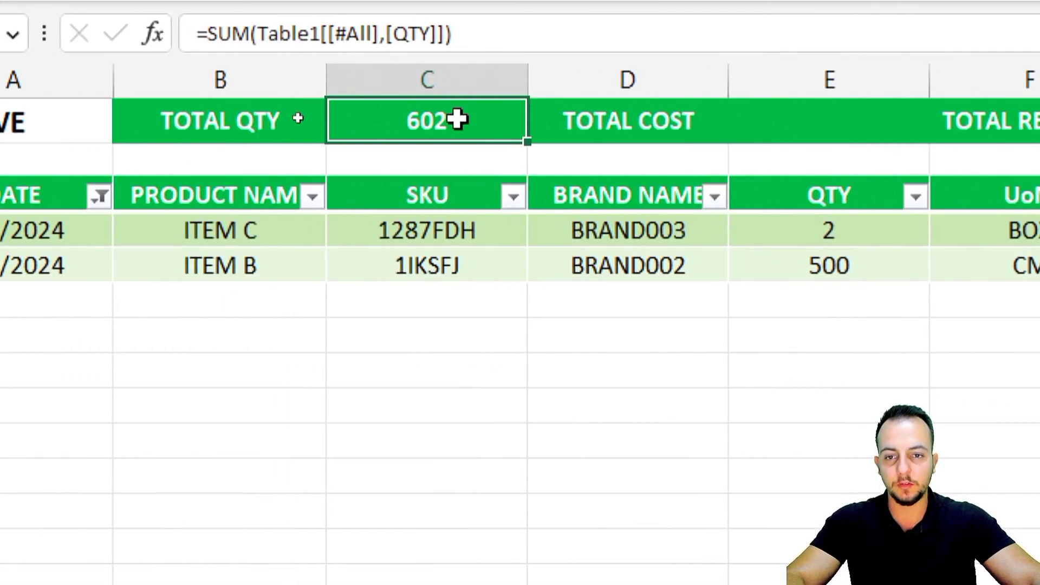
Step: Examine the SUM formula in C1 against the quantities left in the filtered QTY column
{"action": "double_click", "coordinate": [345, 120]}
{"action": "double_click", "coordinate": [170, 126]}
{"action": "key", "text": "Escape"}
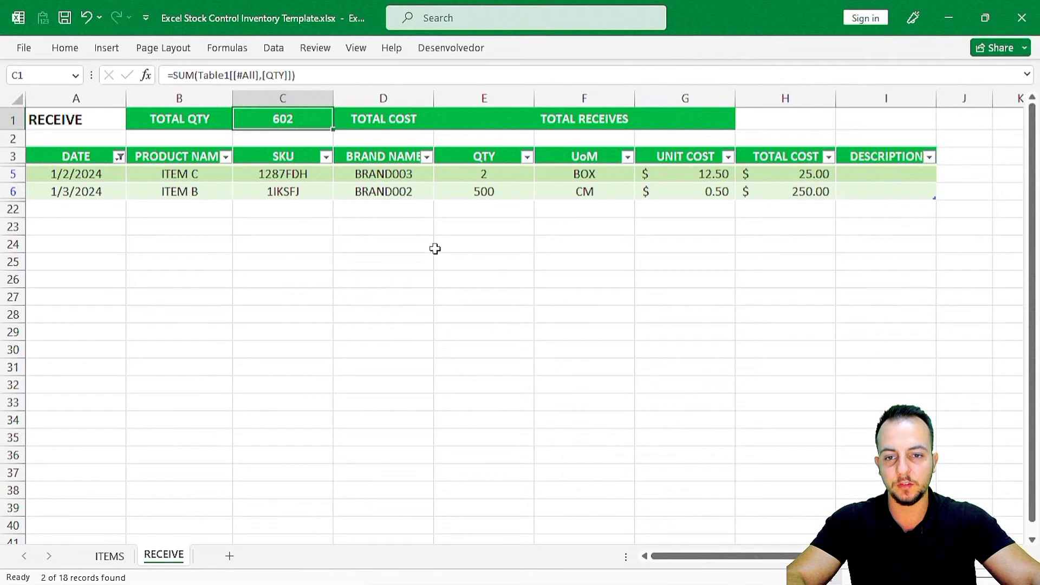
{"action": "key", "text": "ctrl+2"}
{"action": "mouse_move", "coordinate": [433, 147]}
{"action": "left_mouse_down"}
{"action": "mouse_move", "coordinate": [510, 328]}
{"action": "mouse_move", "coordinate": [533, 526]}
{"action": "left_mouse_up"}
{"action": "left_click_drag", "start_coordinate": [551, 461], "coordinate": [659, 397]}
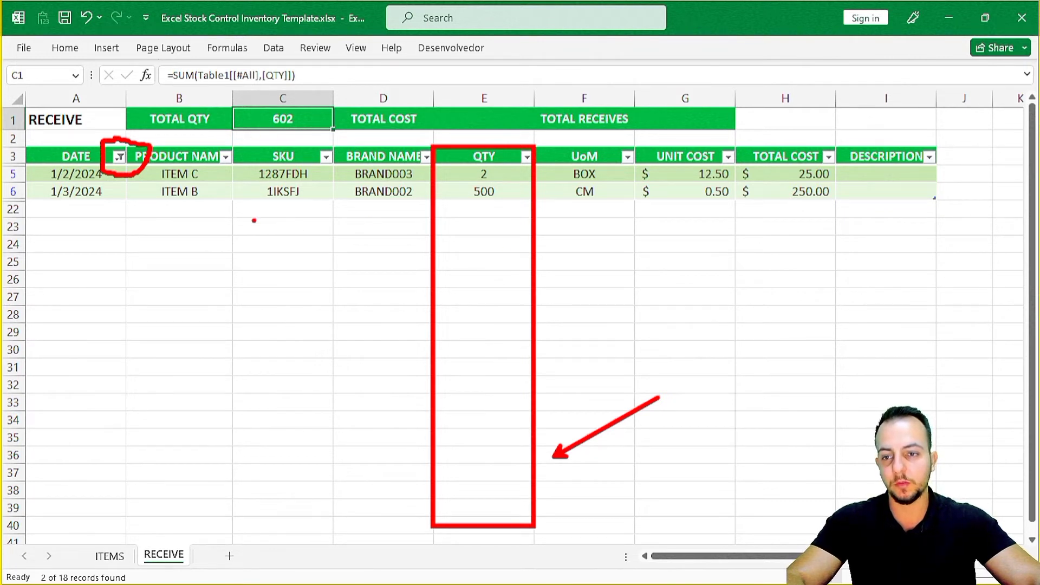
{"action": "key", "text": "Escape"}
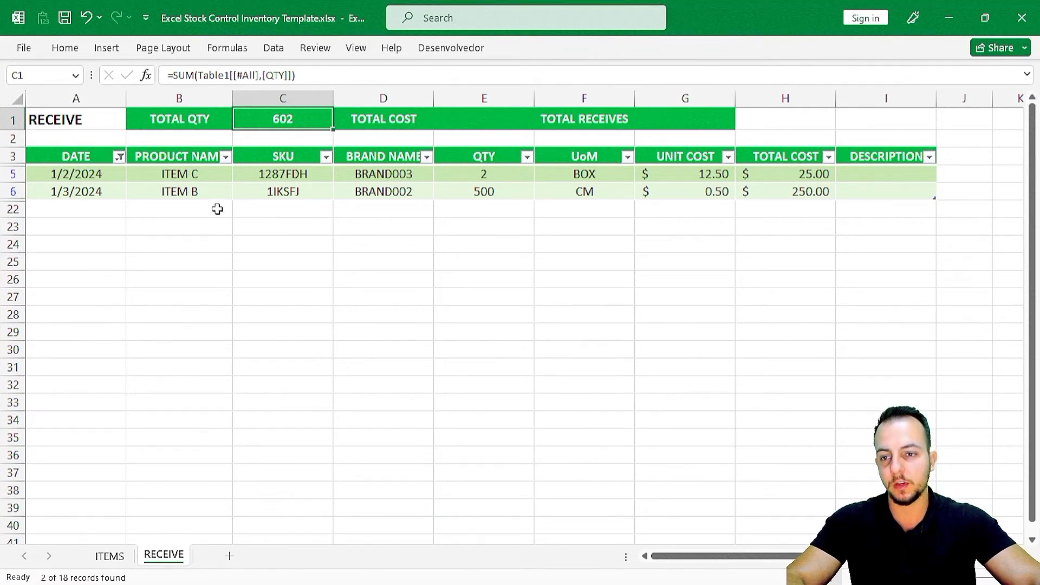
Step: Include all 2024 dates again in the table's DATE filter
{"action": "left_click", "coordinate": [120, 157]}
{"action": "left_click", "coordinate": [61, 340]}
{"action": "left_click", "coordinate": [106, 480]}
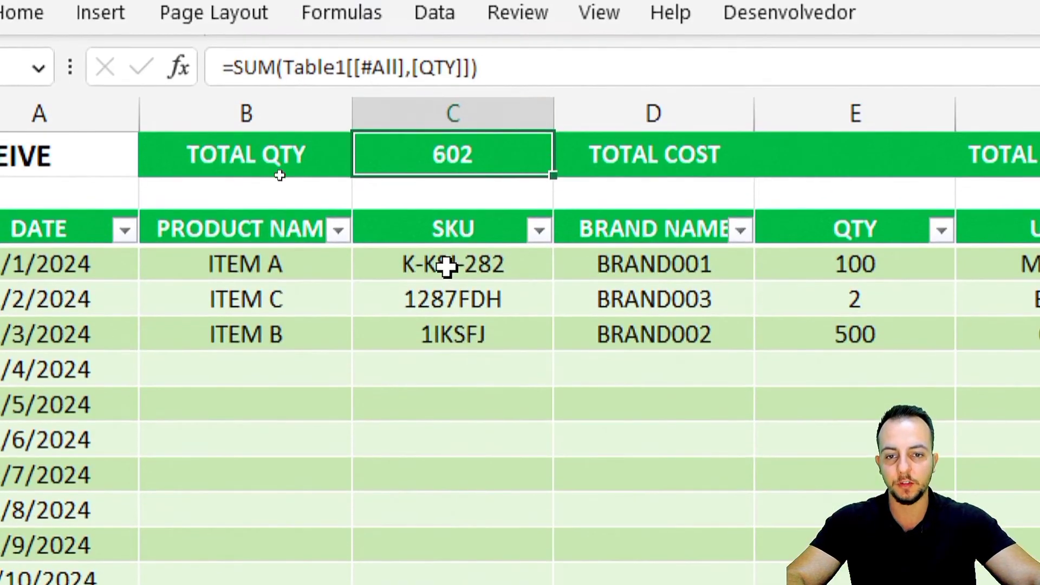
Step: Replace the formula in C1 with a visible-rows sum of the whole QTY column, =SUBTOTAL(9,Table1[[#All],[QTY]])
{"action": "key", "text": "Delete"}
{"action": "type", "text": "=SUBTO"}
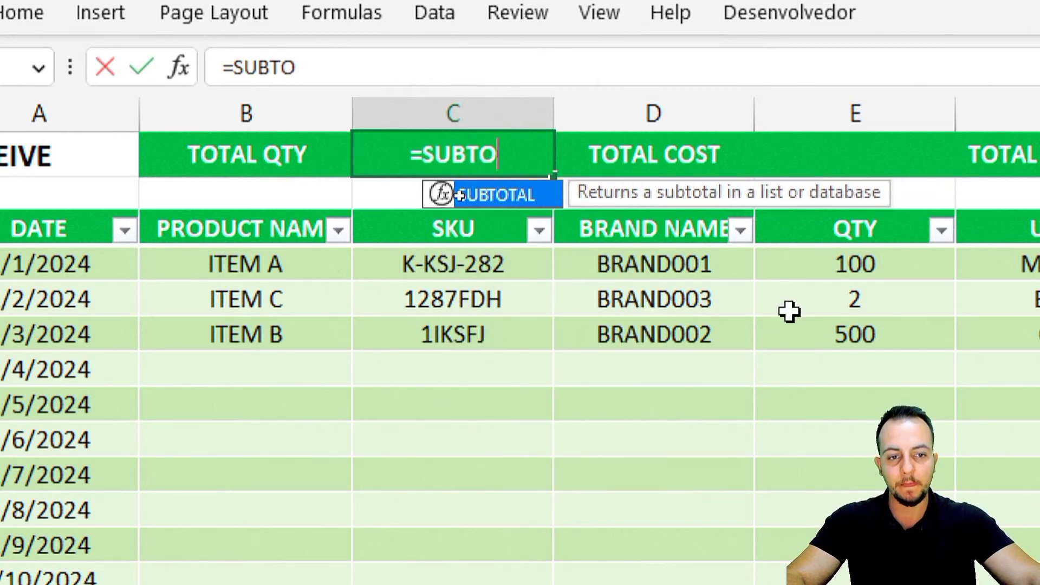
{"action": "double_click", "coordinate": [324, 206]}
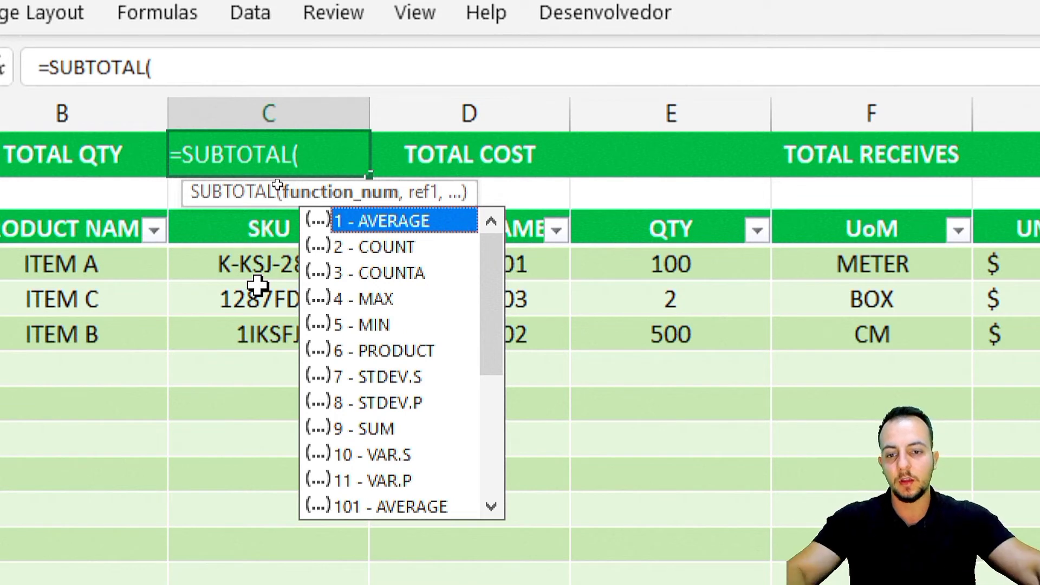
{"action": "left_click_drag", "start_coordinate": [490, 318], "coordinate": [484, 347]}
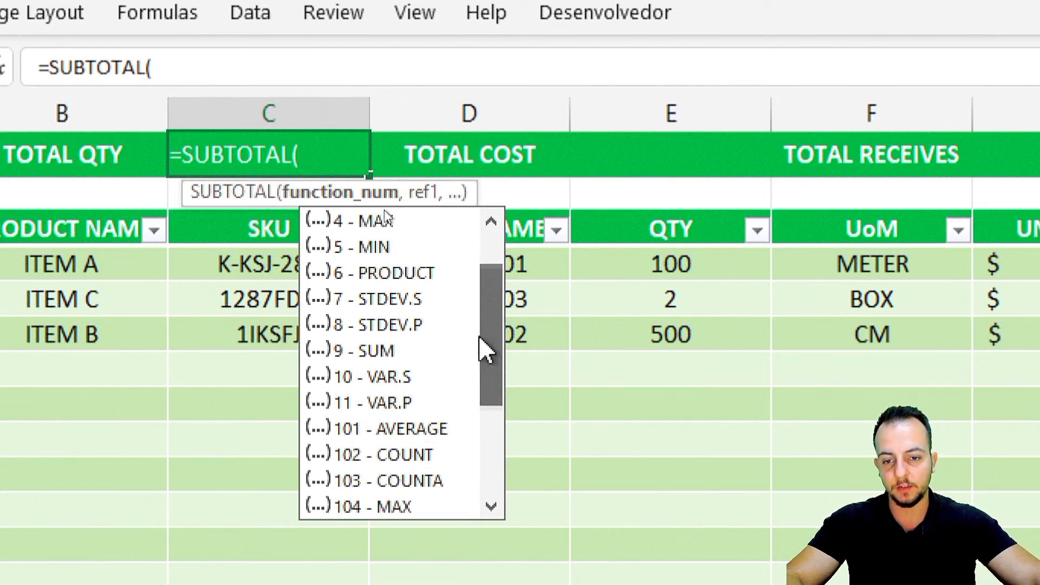
{"action": "left_click", "coordinate": [371, 353]}
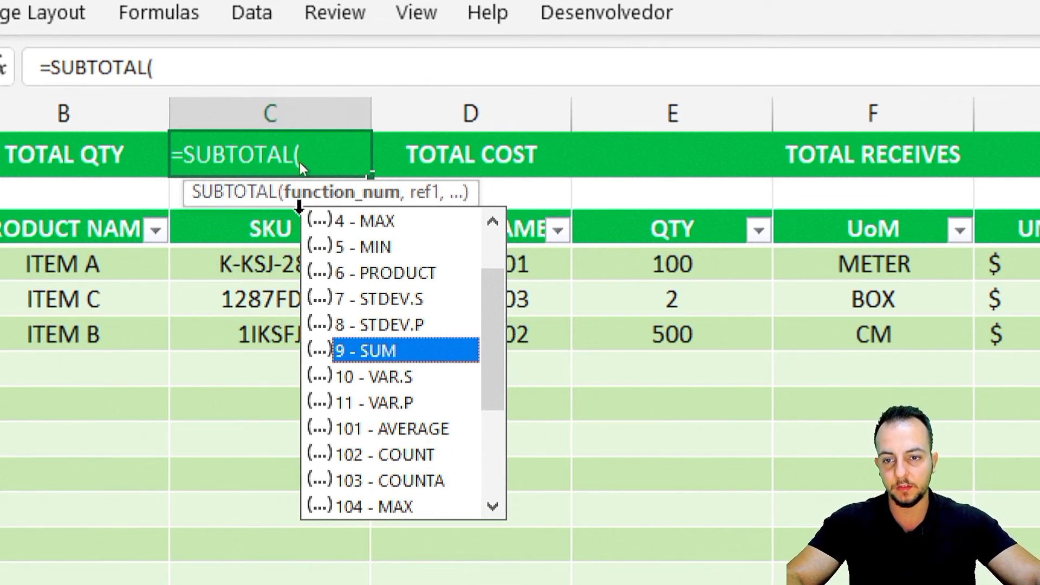
{"action": "double_click", "coordinate": [339, 352]}
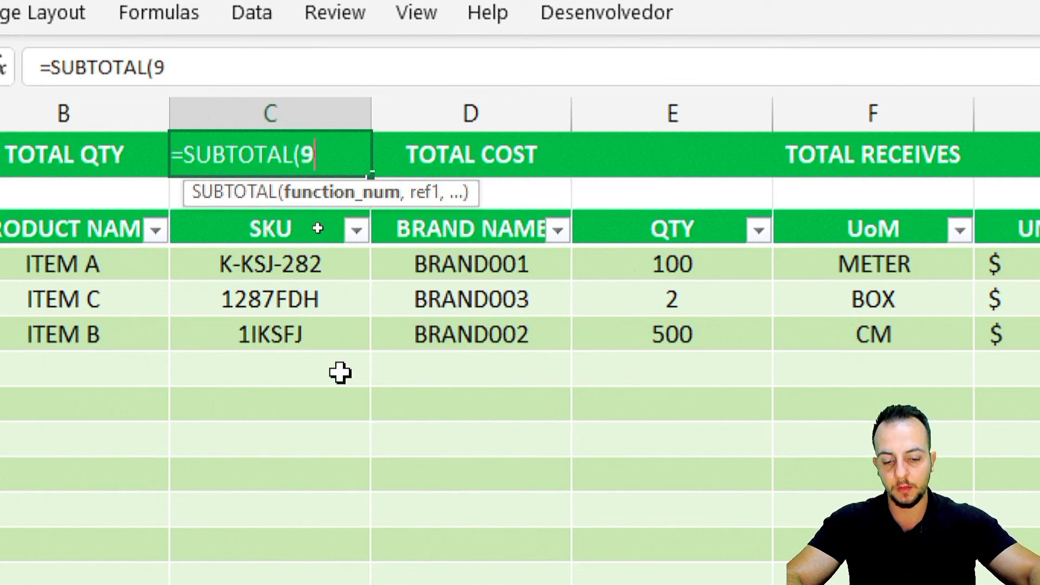
{"action": "type", "text": ","}
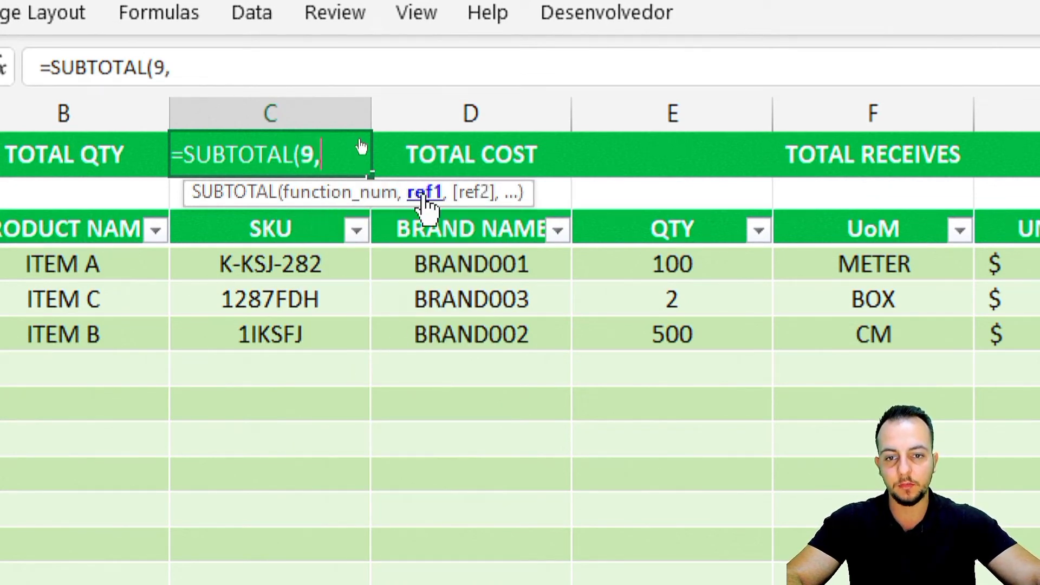
{"action": "left_click_drag", "start_coordinate": [663, 228], "coordinate": [658, 506]}
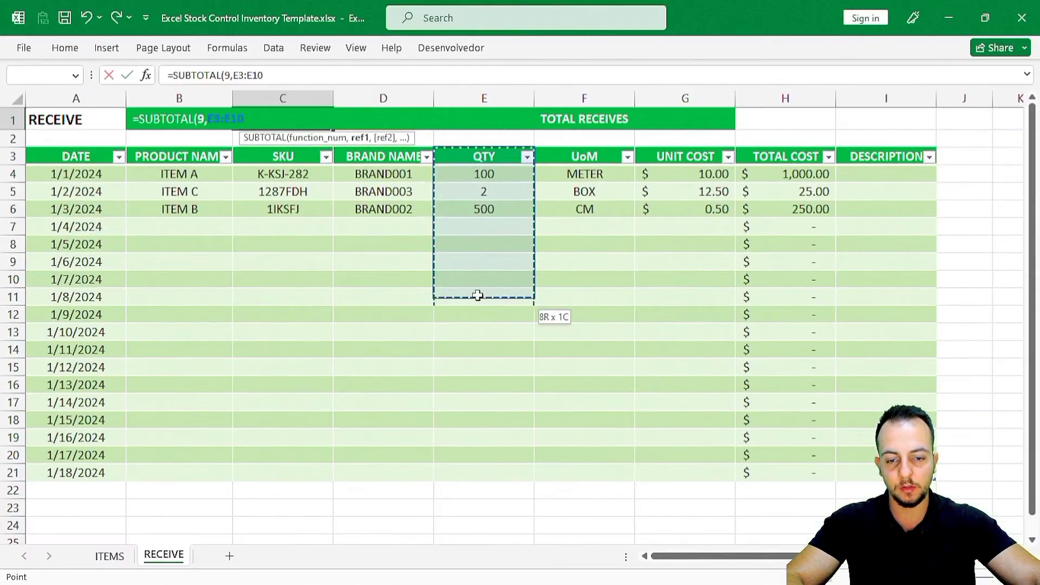
{"action": "left_click_drag", "start_coordinate": [477, 295], "coordinate": [467, 473]}
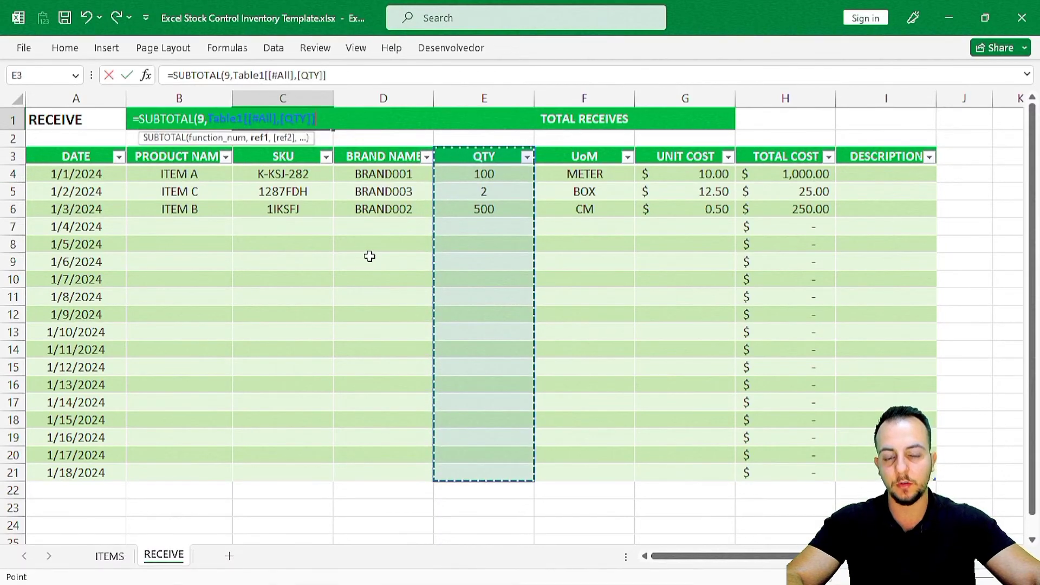
{"action": "key", "text": "Return"}
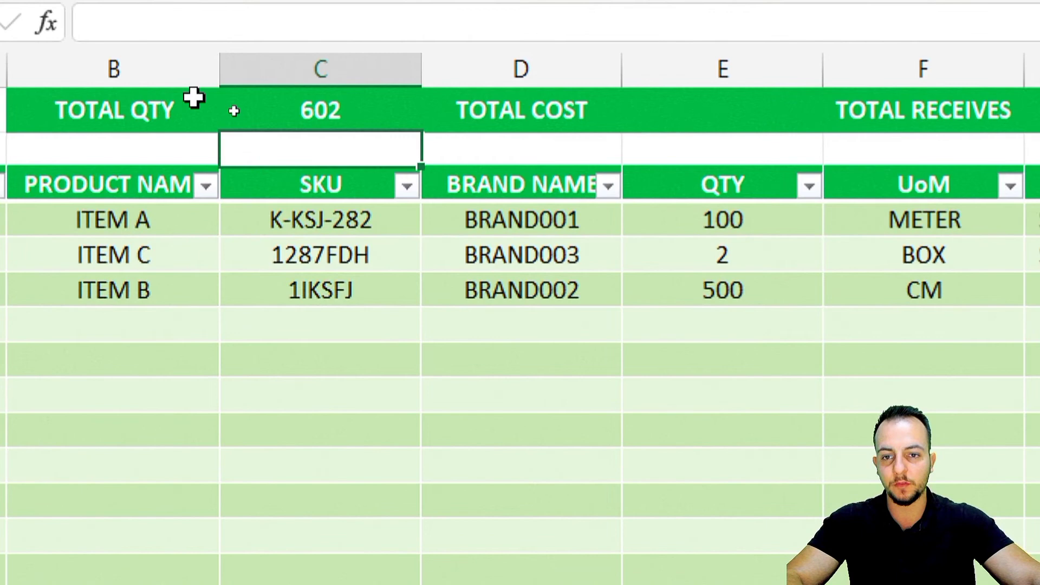
{"action": "left_click", "coordinate": [260, 120]}
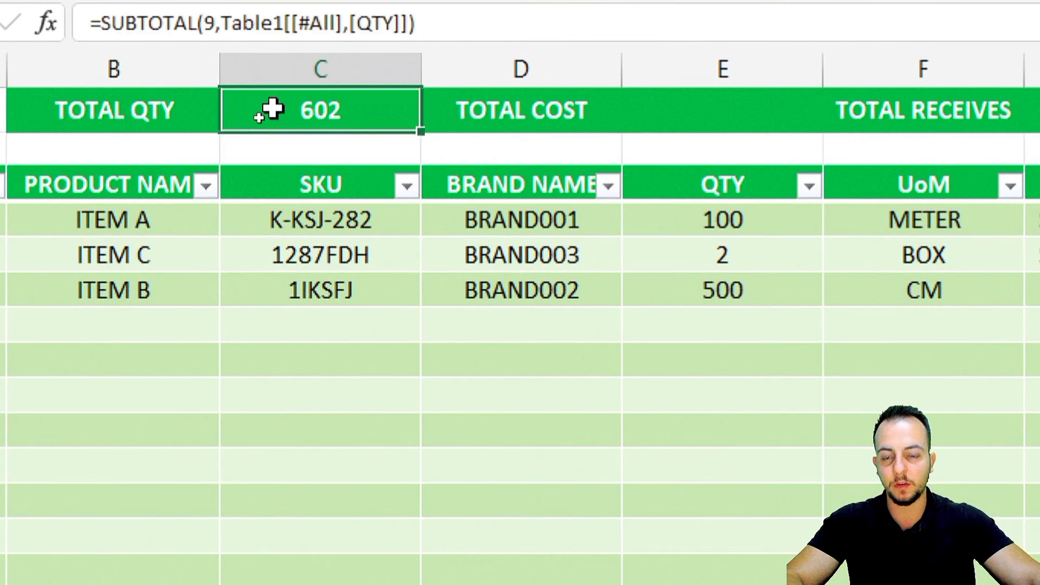
{"action": "left_click", "coordinate": [303, 149]}
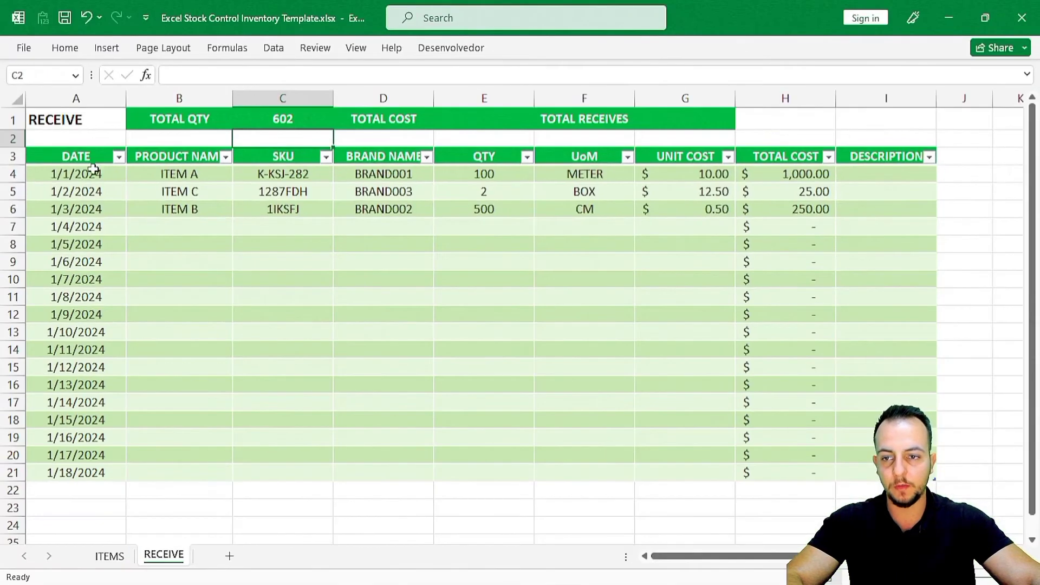
Step: Filter the table's DATE column to January 02, 2024 only and check the subtotal in C1
{"action": "left_click", "coordinate": [86, 159]}
{"action": "left_click", "coordinate": [118, 157]}
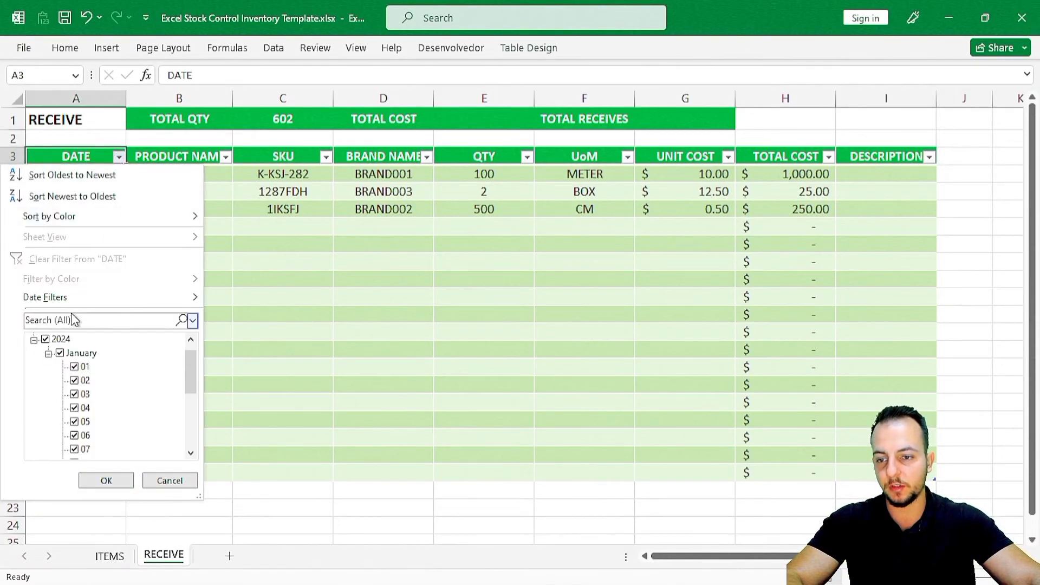
{"action": "left_click", "coordinate": [75, 380]}
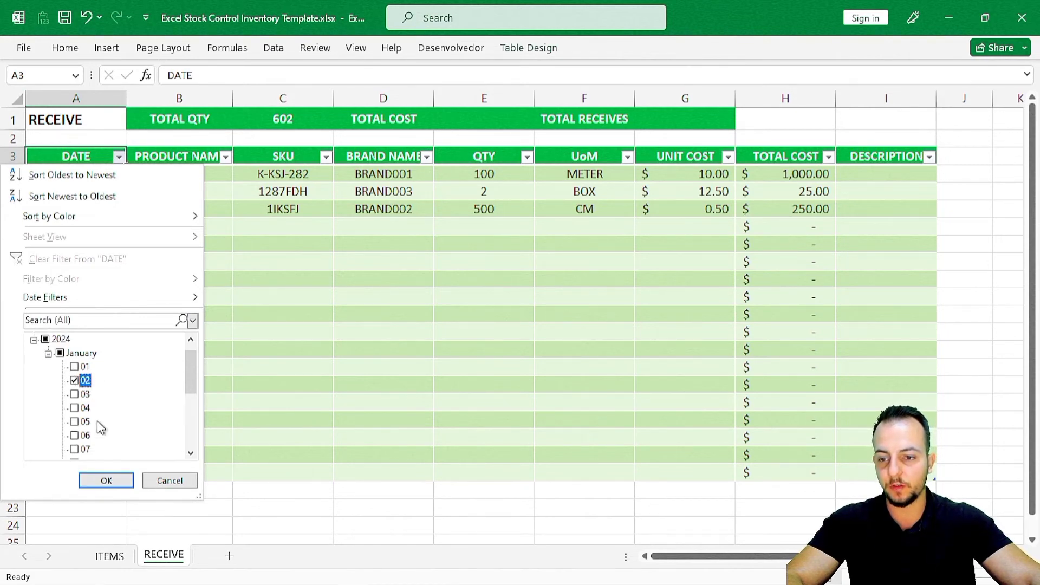
{"action": "left_click", "coordinate": [106, 480]}
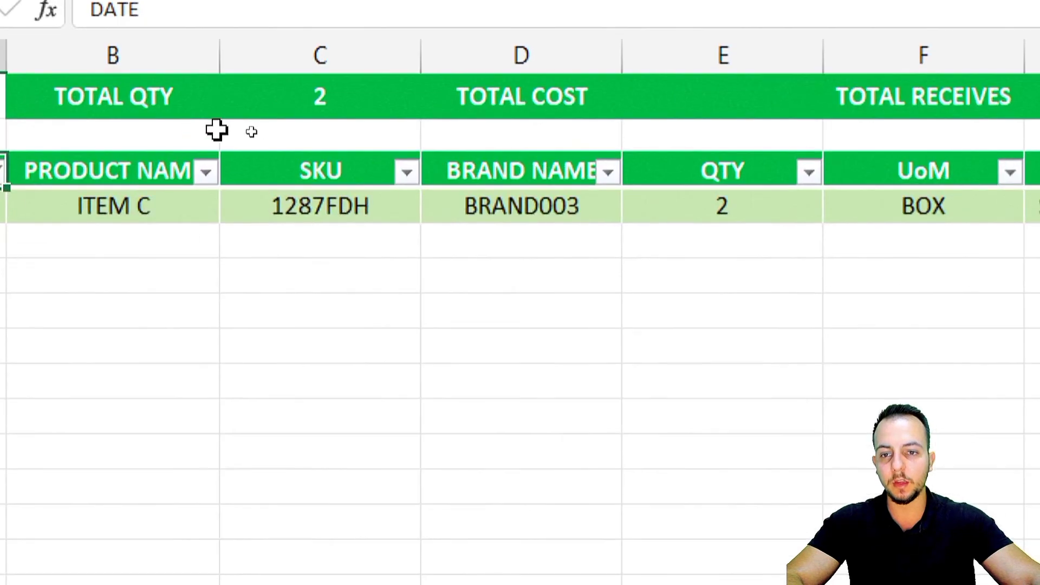
{"action": "left_click", "coordinate": [295, 118]}
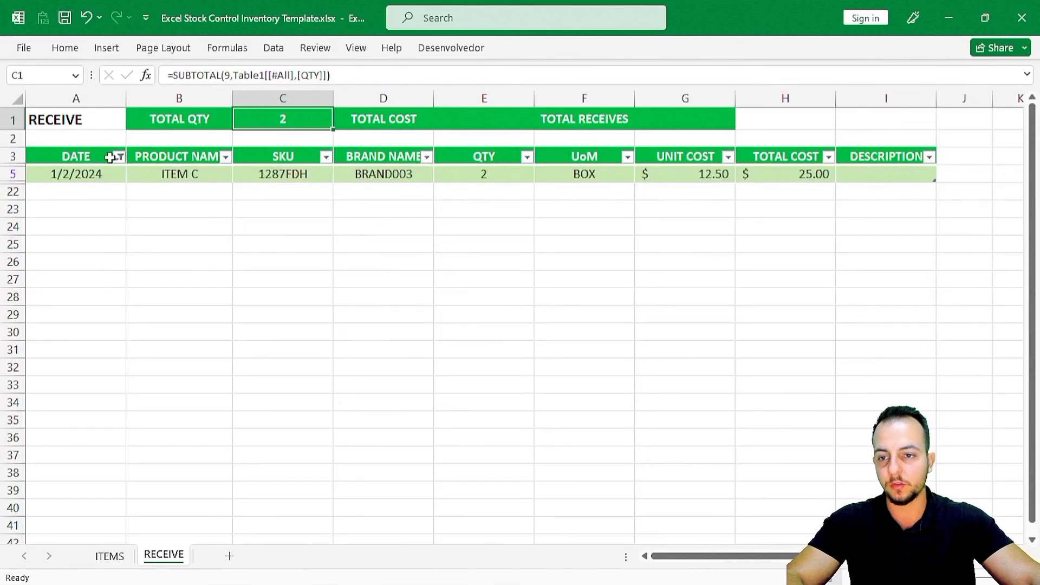
Step: Reselect every 2024 date in the DATE filter and check the TOTAL QTY subtotal again
{"action": "left_click", "coordinate": [117, 157]}
{"action": "left_click", "coordinate": [64, 340]}
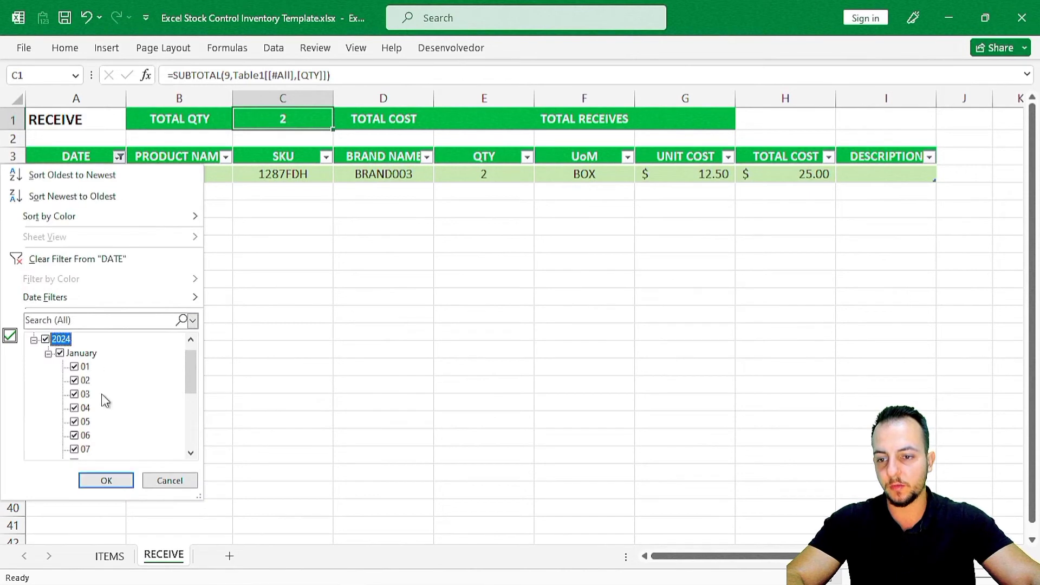
{"action": "left_click", "coordinate": [105, 480]}
{"action": "left_click", "coordinate": [232, 262]}
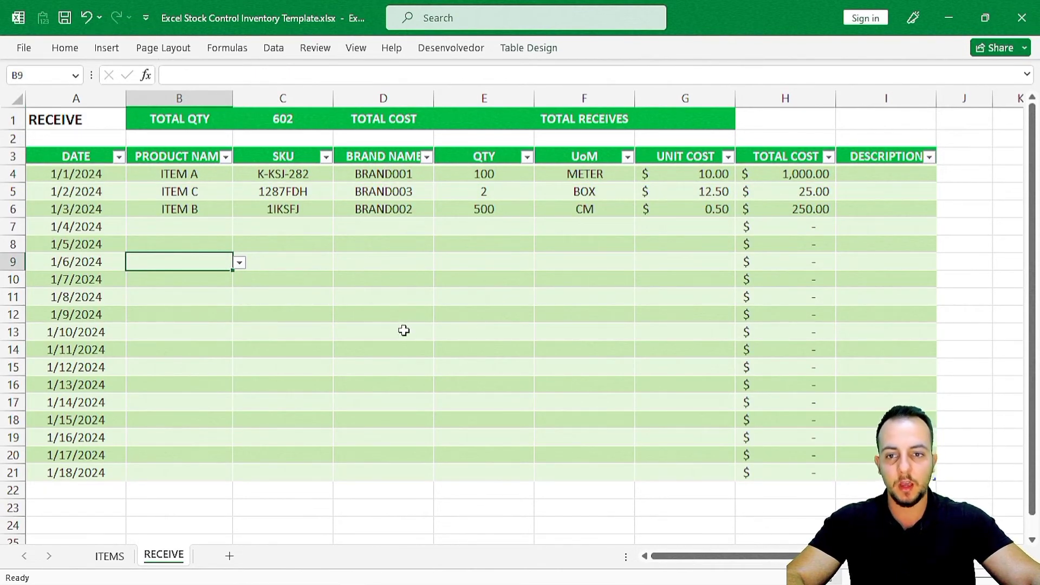
{"action": "left_click", "coordinate": [91, 157]}
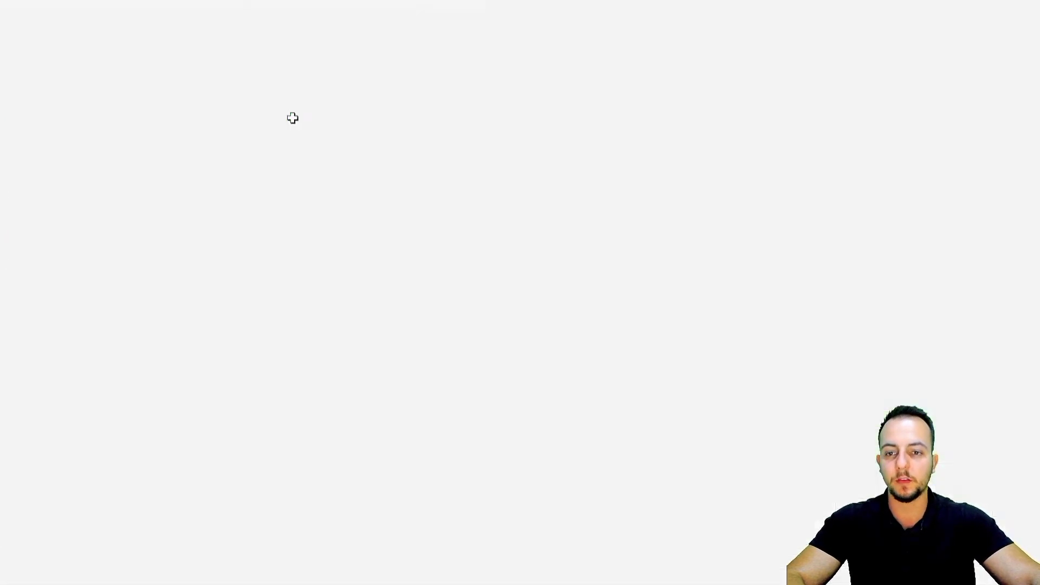
{"action": "left_click", "coordinate": [294, 120]}
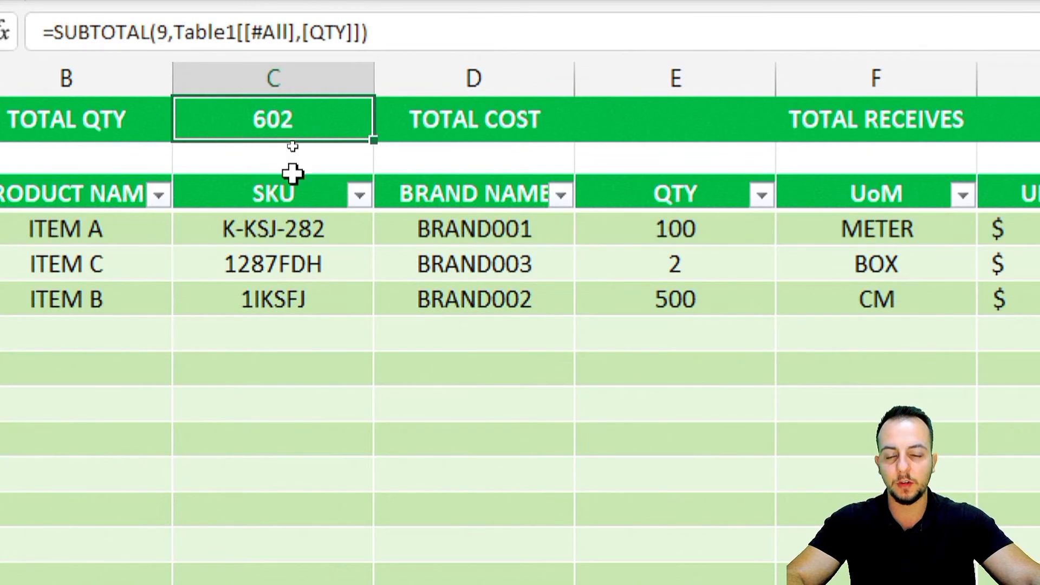
Step: Enter a filter-aware sum of the TOTAL COST column in E1 as =SUBTOTAL(9,Table1[TOTAL COST])
{"action": "left_click", "coordinate": [671, 115]}
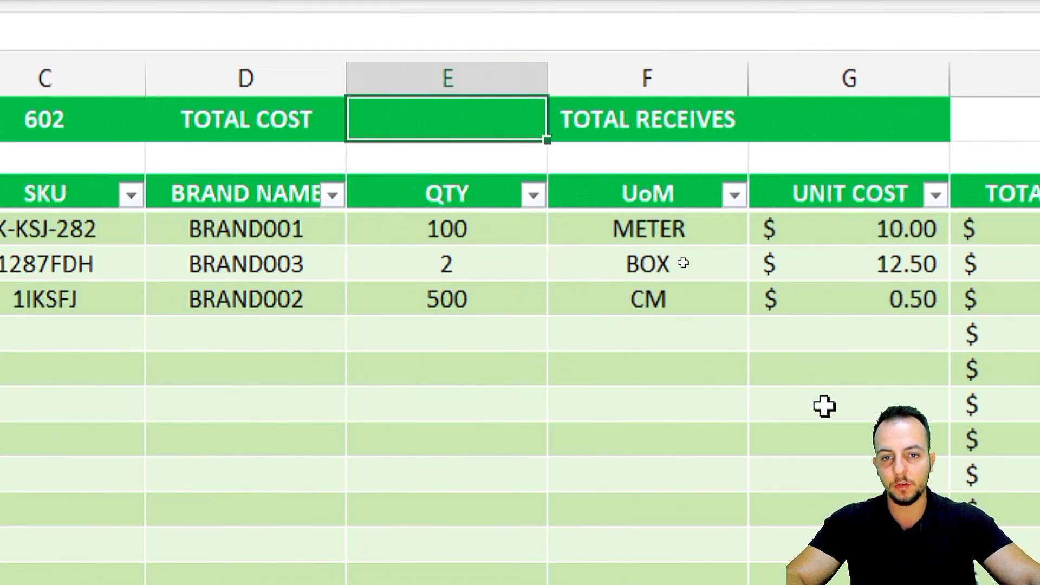
{"action": "type", "text": "=SUBT"}
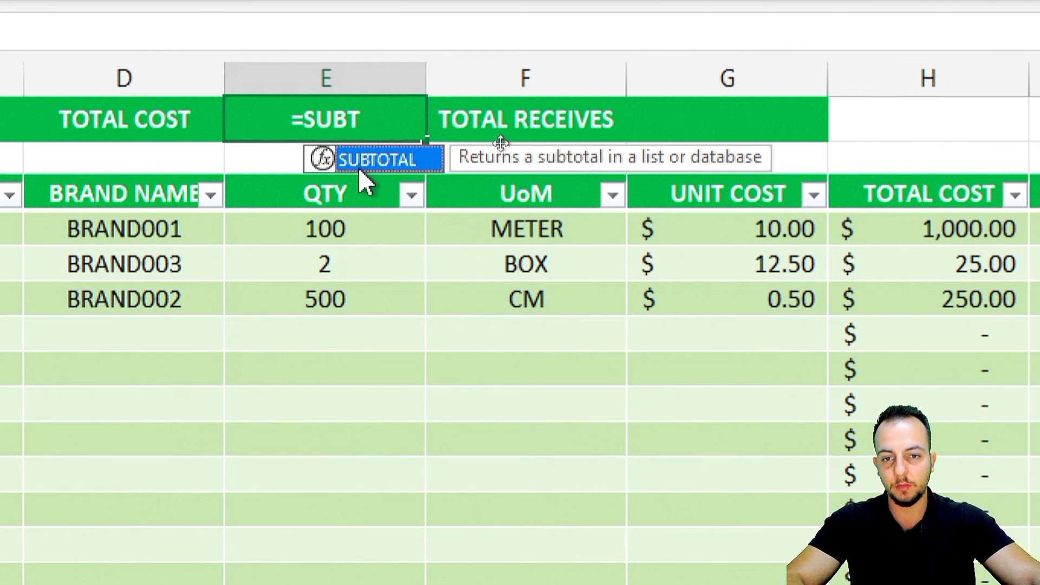
{"action": "double_click", "coordinate": [362, 166]}
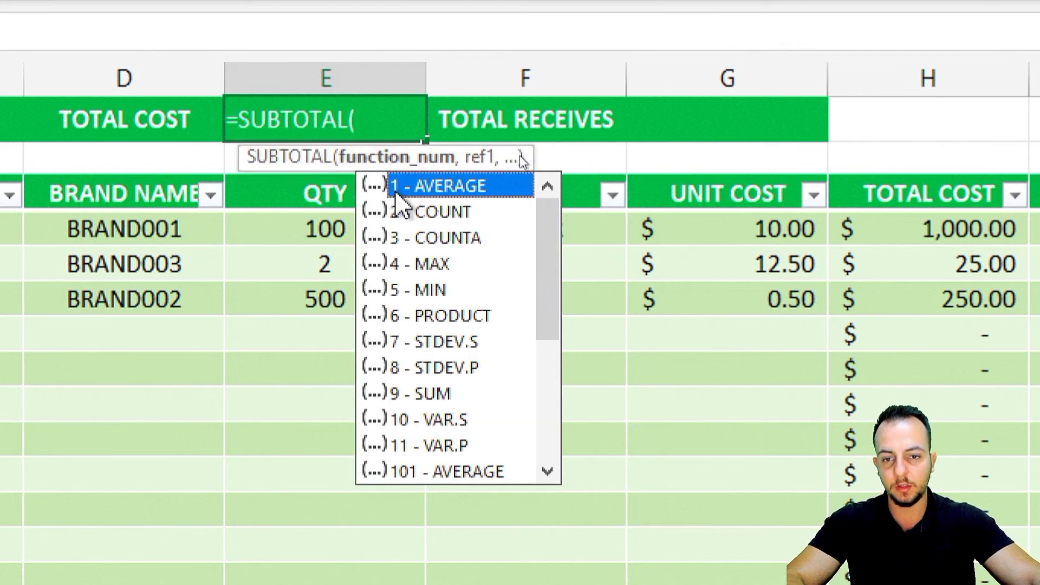
{"action": "left_click", "coordinate": [406, 389]}
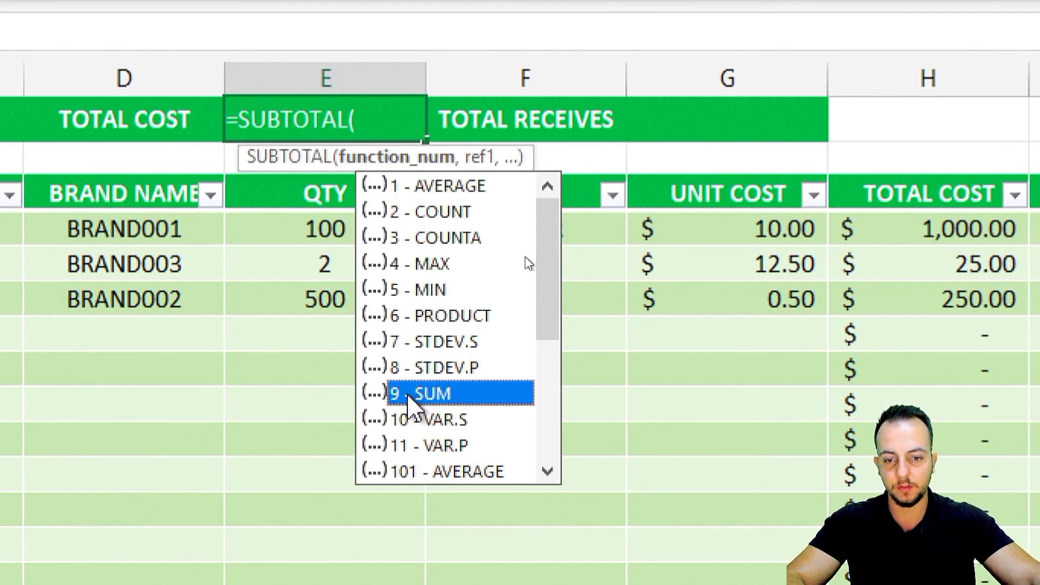
{"action": "double_click", "coordinate": [407, 394]}
{"action": "type", "text": ","}
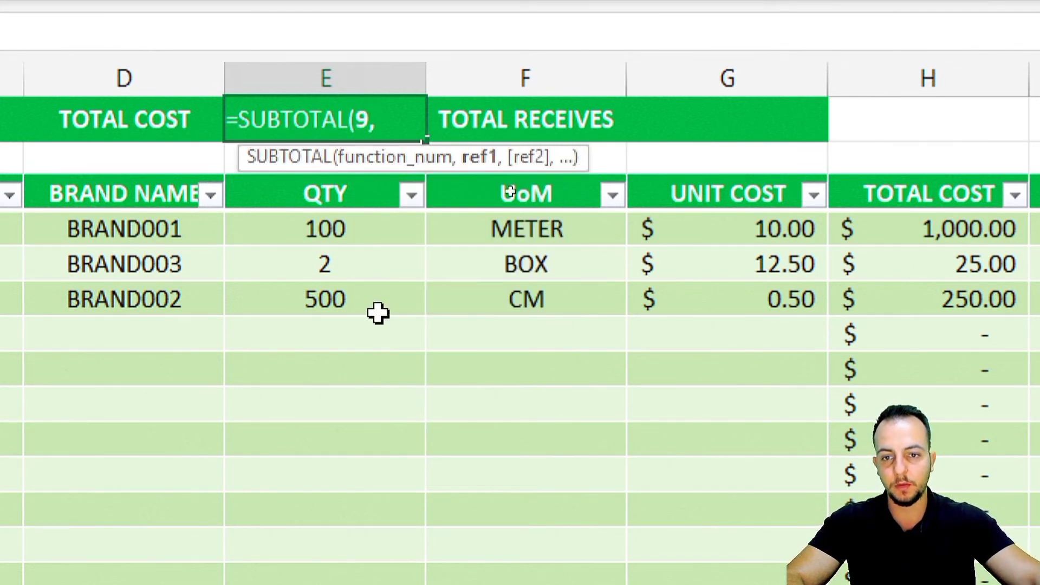
{"action": "scroll", "coordinate": [910, 303], "scroll_direction": "right", "scroll_amount": 3}
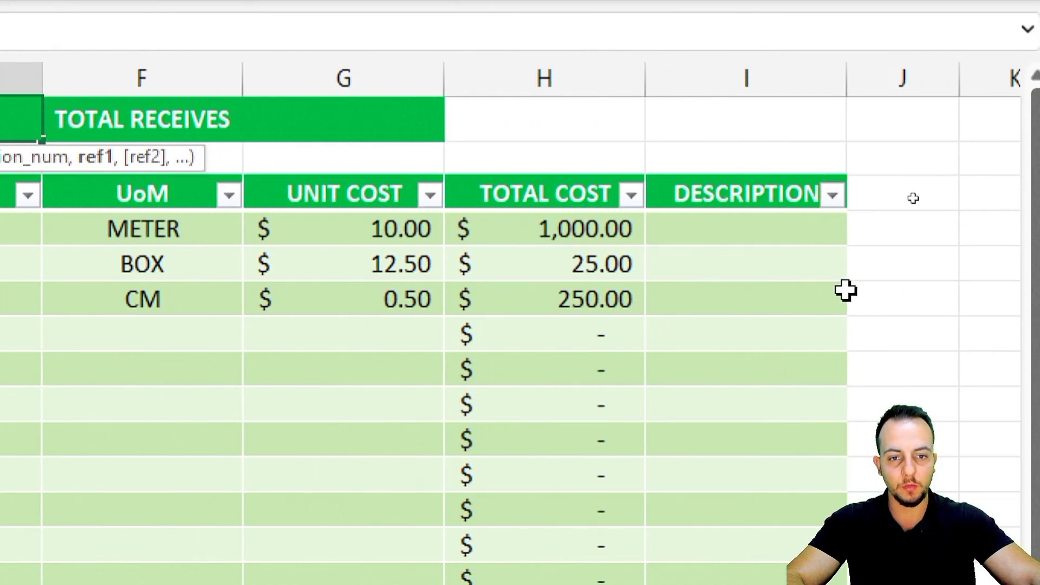
{"action": "left_click_drag", "start_coordinate": [567, 222], "coordinate": [549, 584]}
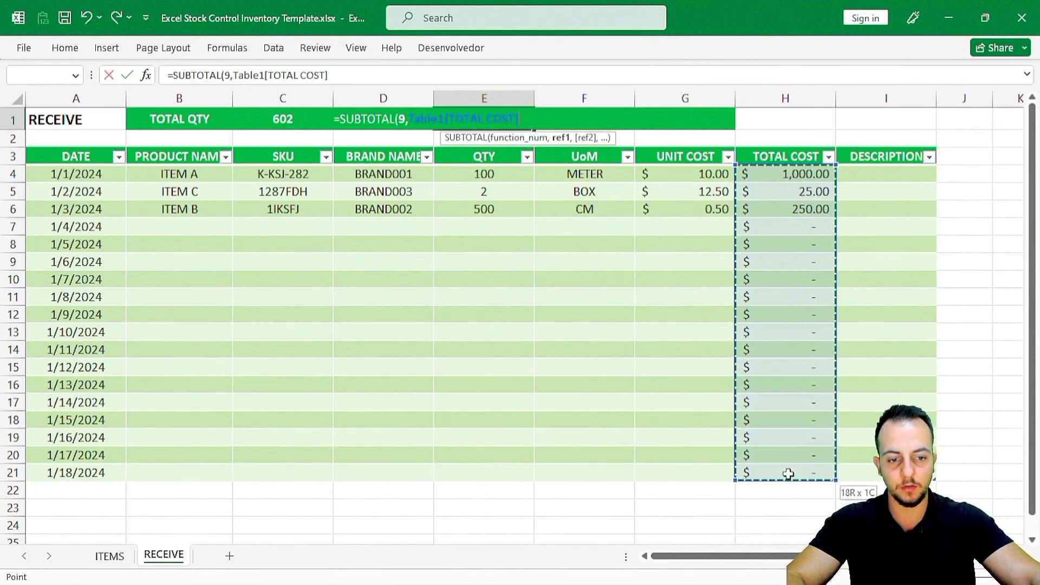
{"action": "left_click_drag", "start_coordinate": [788, 474], "coordinate": [791, 482]}
{"action": "key", "text": "Return"}
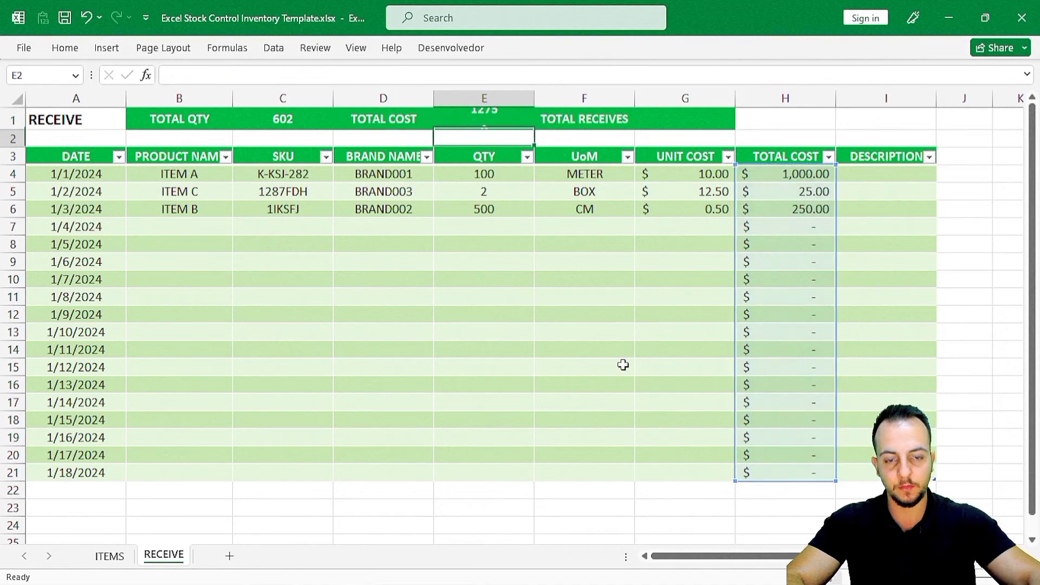
Step: Examine the filled table rows 4, 5 and 6 as the individual receives for the TOTAL RECEIVES cell to count
{"action": "left_click", "coordinate": [680, 118]}
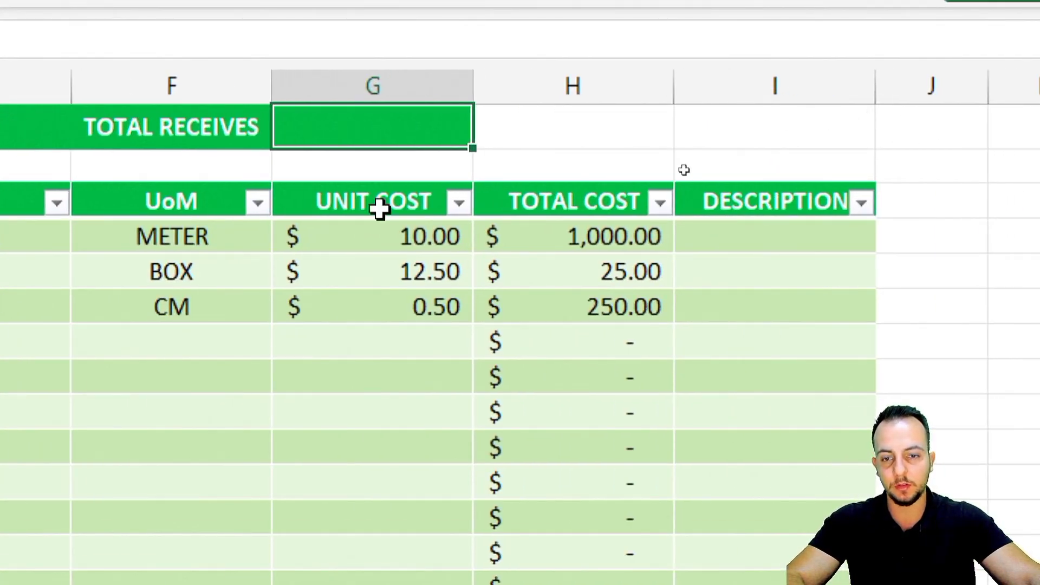
{"action": "left_click", "coordinate": [376, 246]}
{"action": "key", "text": "shift+space"}
{"action": "left_click", "coordinate": [371, 275]}
{"action": "key", "text": "shift+space"}
{"action": "left_click", "coordinate": [365, 311]}
{"action": "key", "text": "shift+space"}
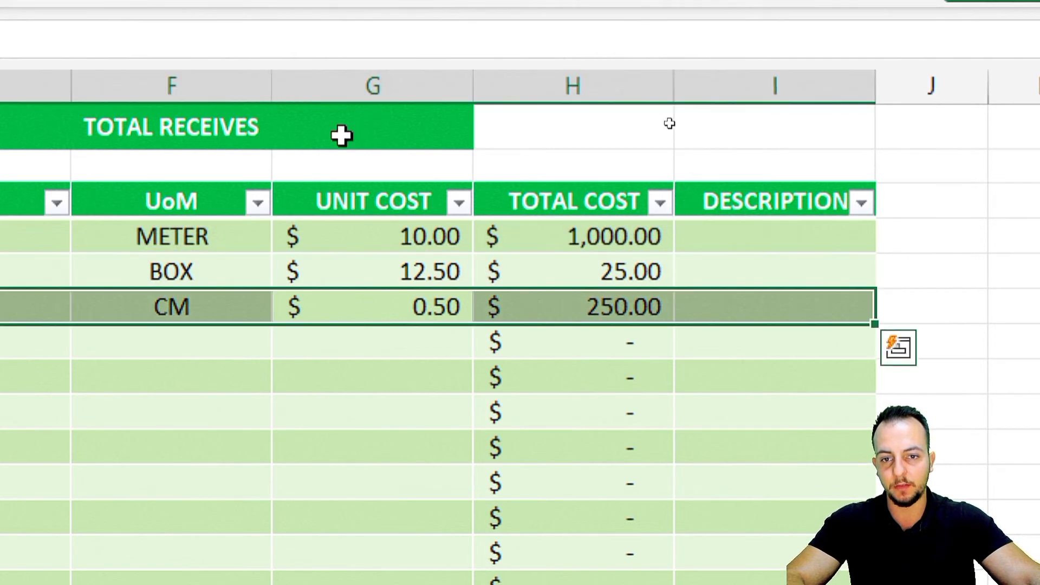
Step: Enter a filter-aware count of the PRODUCT NAME column in G1 as =SUBTOTAL(3,Table1[PRODUCT NAME])
{"action": "left_click", "coordinate": [342, 135]}
{"action": "type", "text": "=SUBT"}
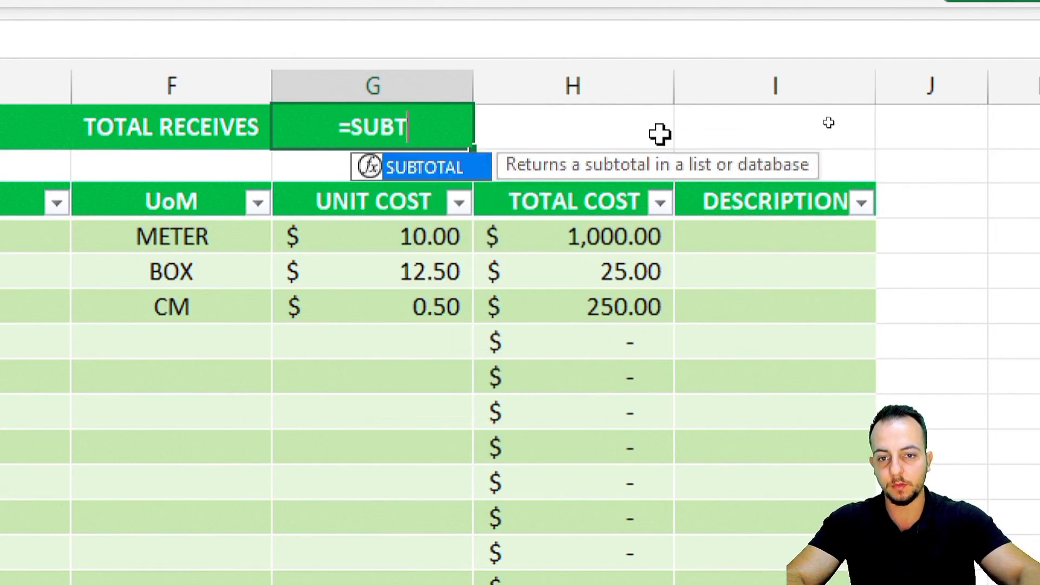
{"action": "double_click", "coordinate": [383, 169]}
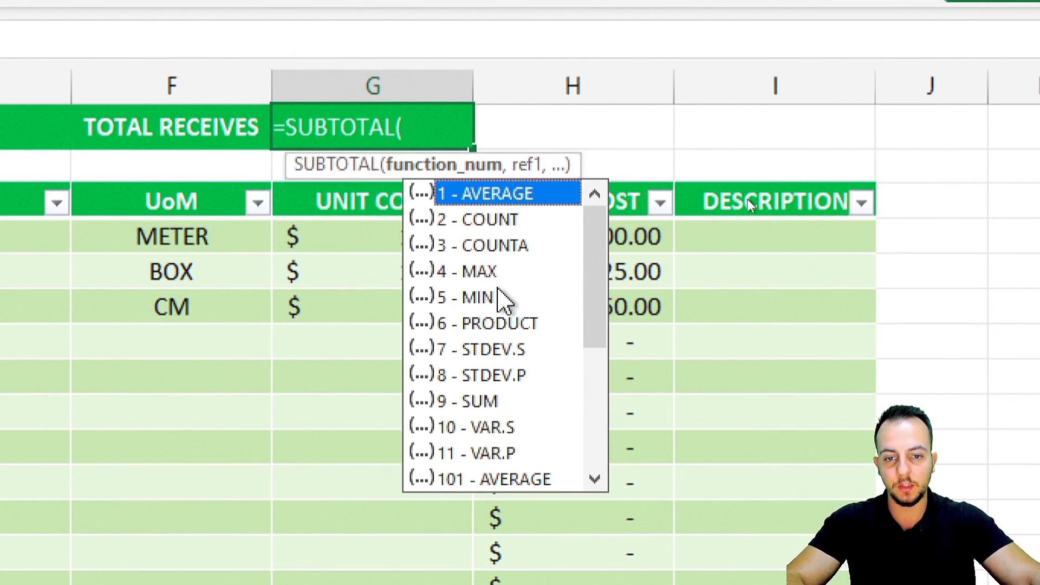
{"action": "left_click", "coordinate": [487, 402]}
{"action": "left_click", "coordinate": [480, 245]}
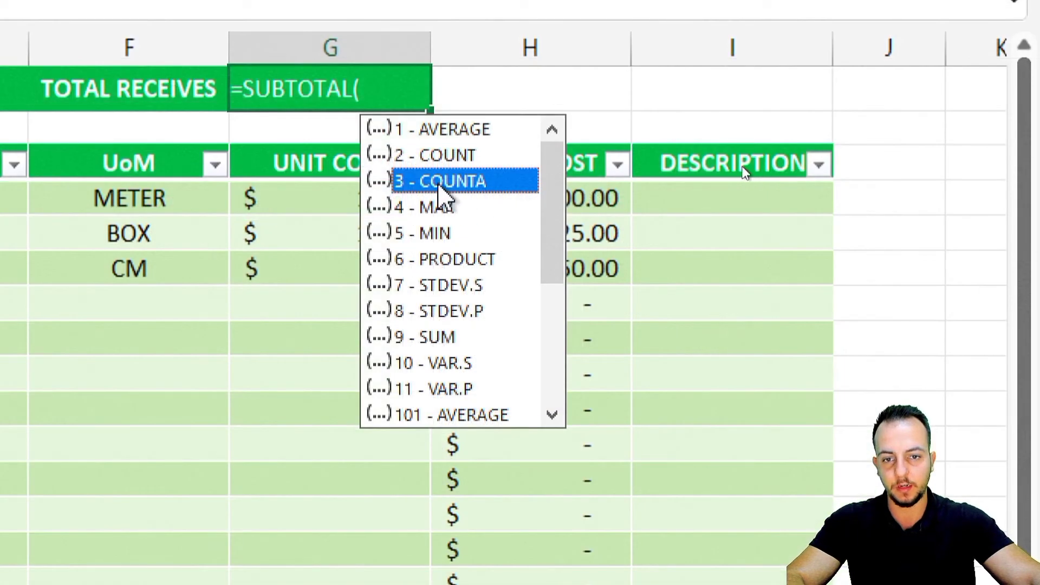
{"action": "double_click", "coordinate": [437, 181]}
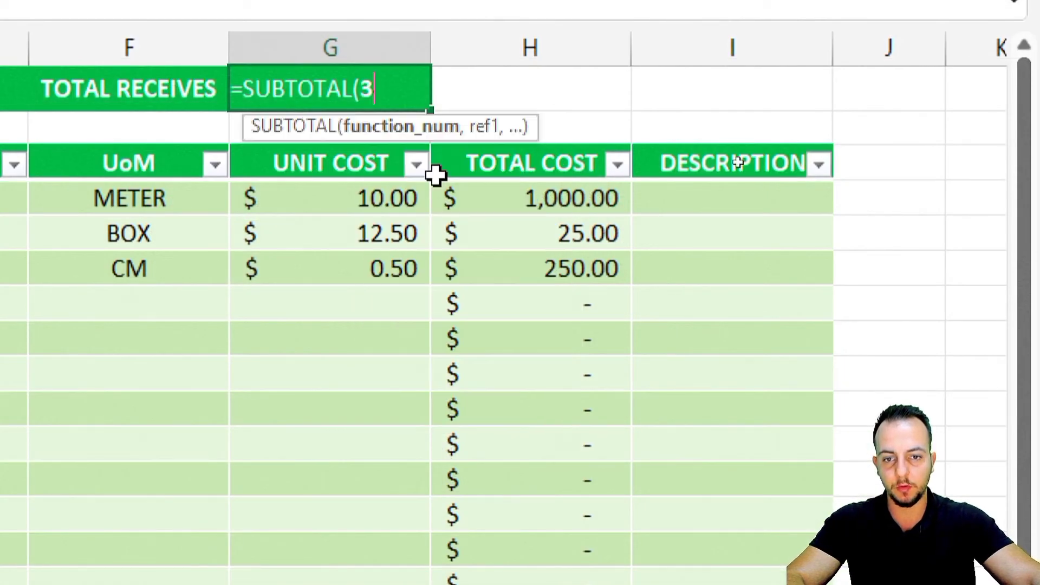
{"action": "type", "text": ","}
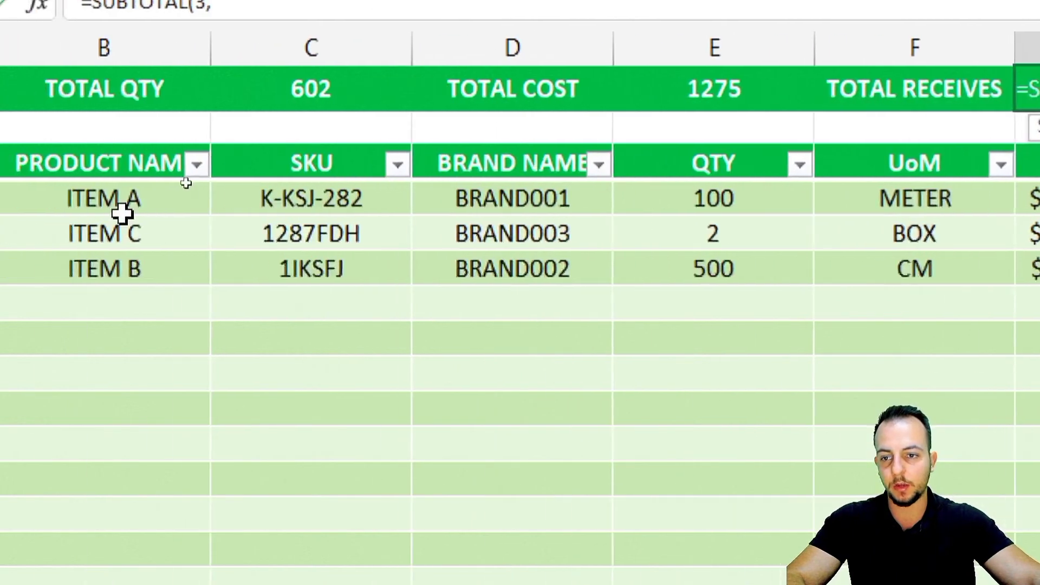
{"action": "left_click_drag", "start_coordinate": [345, 199], "coordinate": [320, 584]}
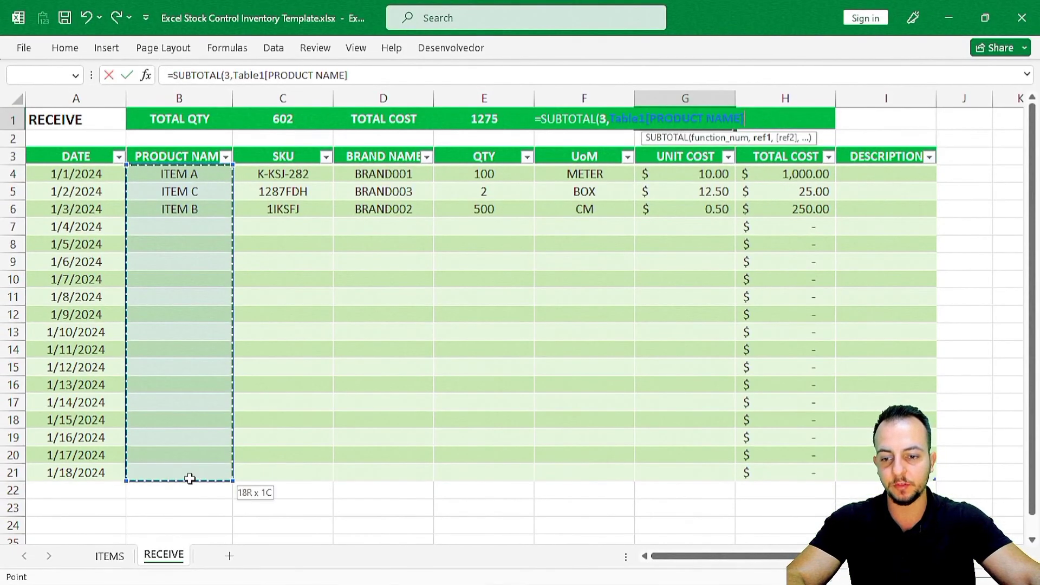
{"action": "left_click_drag", "start_coordinate": [190, 479], "coordinate": [190, 478]}
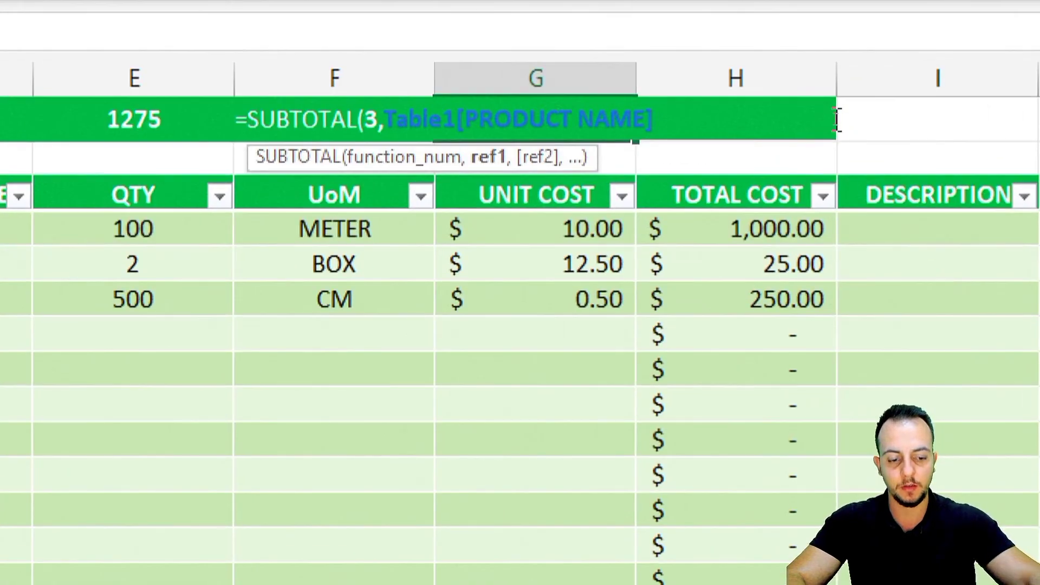
{"action": "key", "text": "Return"}
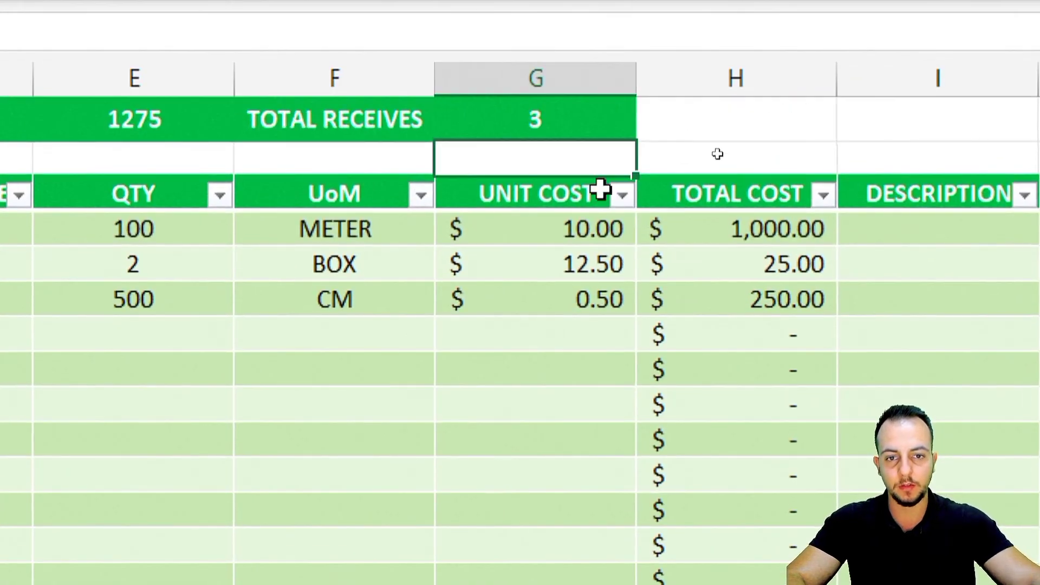
Step: Review the TOTAL RECEIVES formula in G1, the header totals in B1:G1 and the table beneath them
{"action": "left_click", "coordinate": [564, 105]}
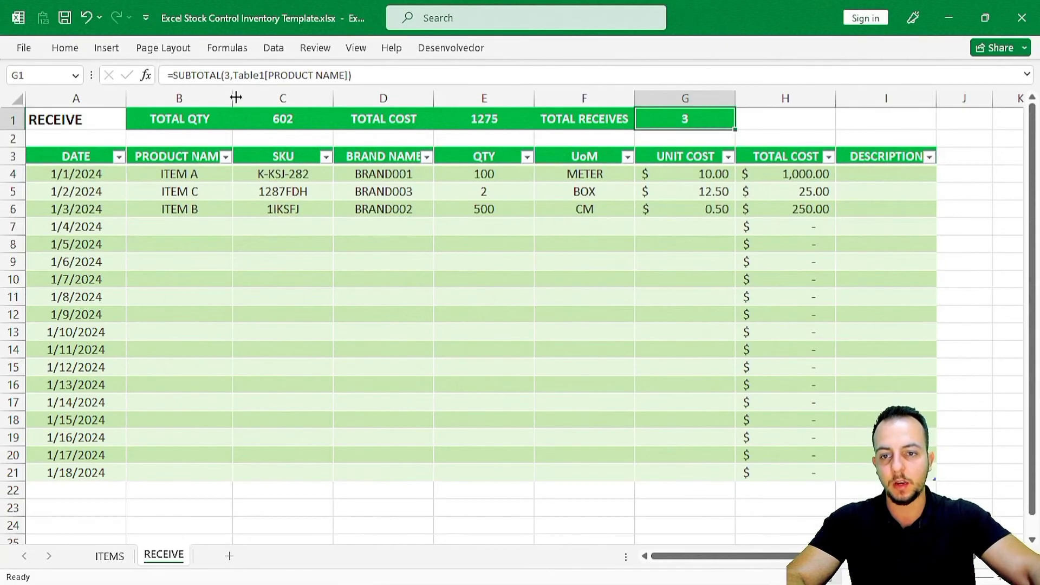
{"action": "left_click_drag", "start_coordinate": [184, 119], "coordinate": [663, 112]}
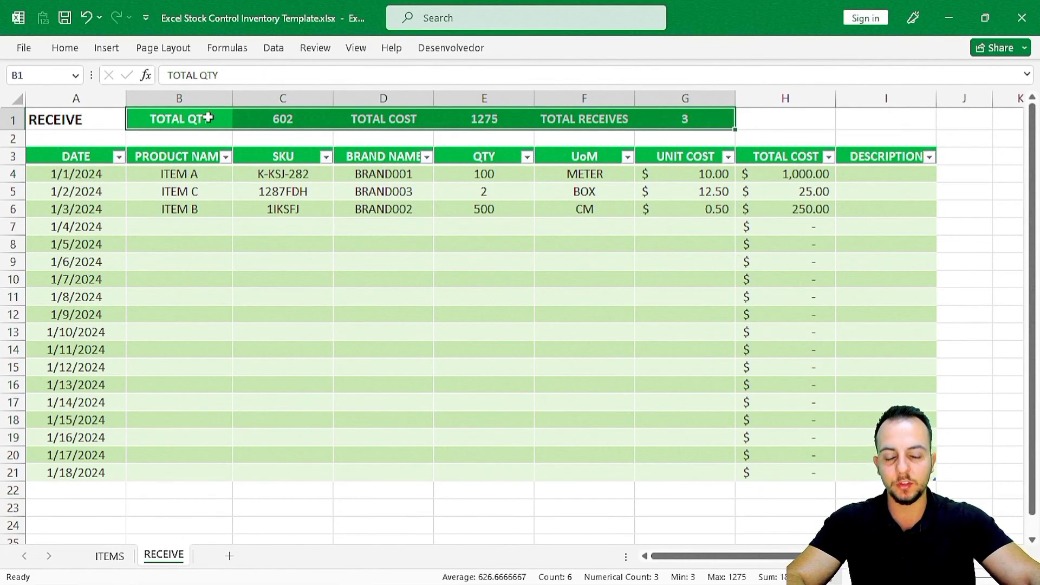
{"action": "left_click_drag", "start_coordinate": [198, 119], "coordinate": [682, 118]}
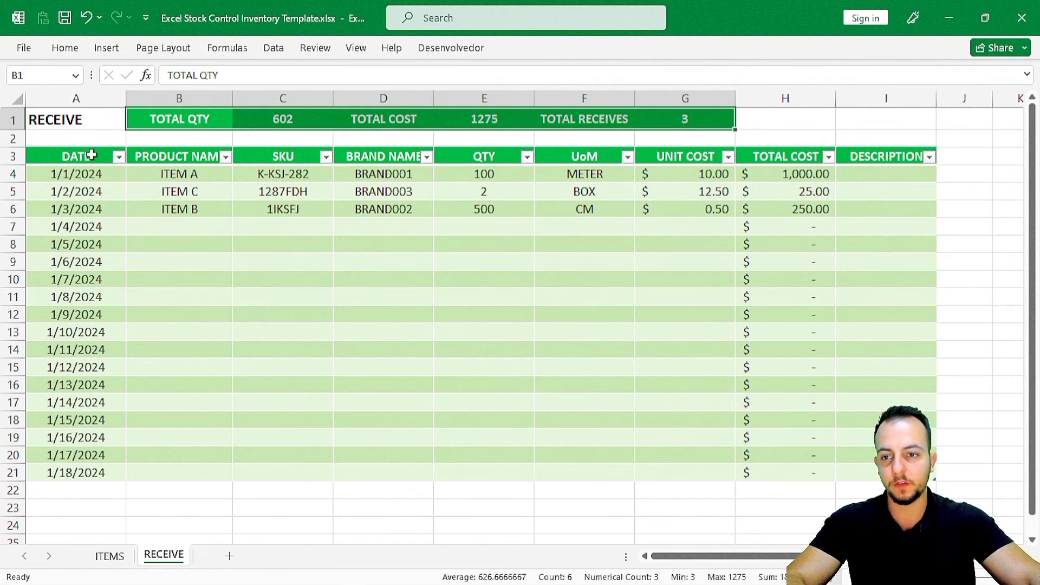
{"action": "left_click_drag", "start_coordinate": [91, 156], "coordinate": [863, 463]}
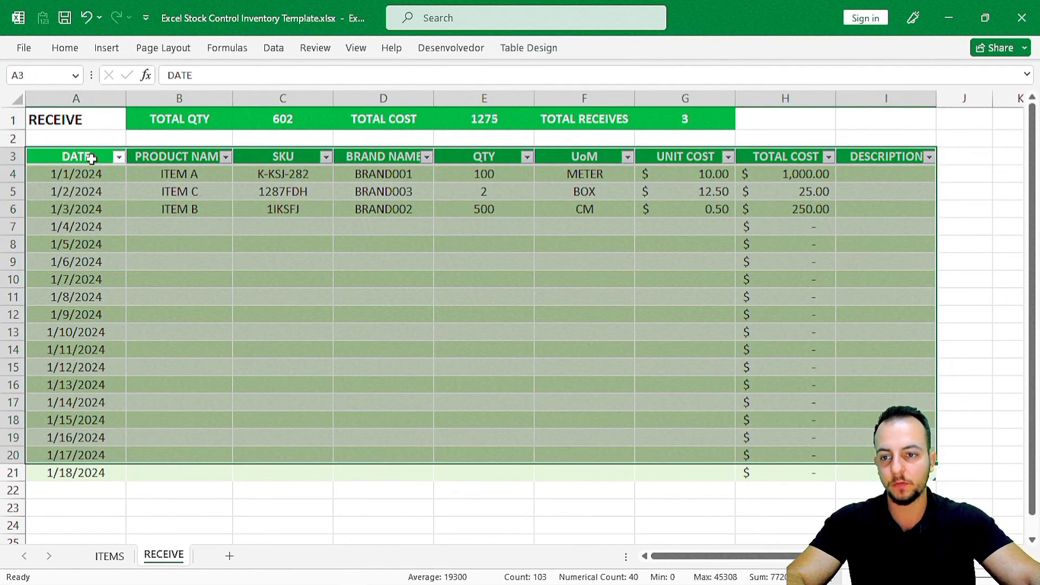
{"action": "left_click", "coordinate": [91, 158]}
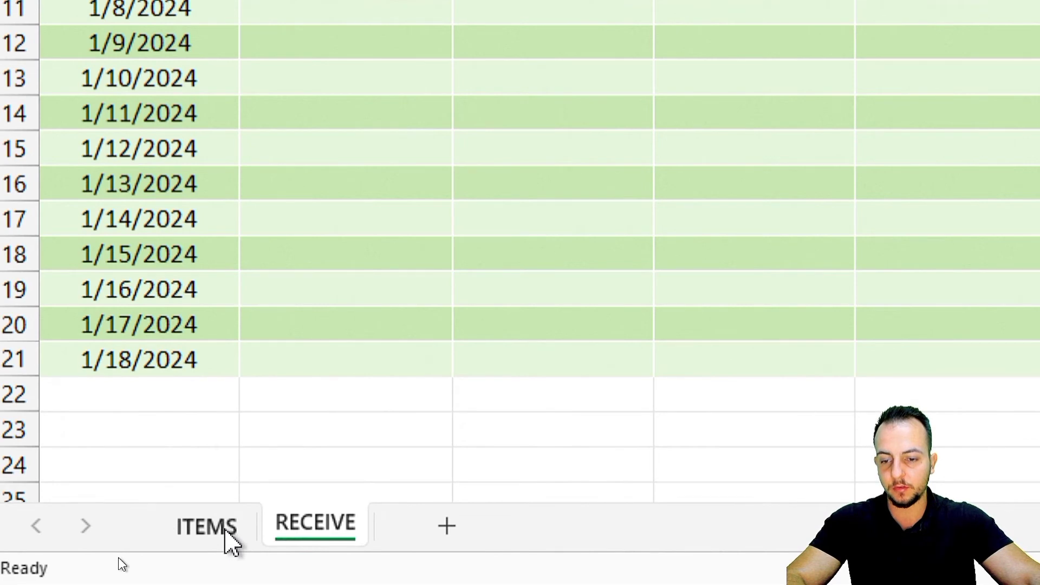
Step: Examine the ITEMS sheet's RECEIVE and SALES columns and its product names alongside the QTY column on the RECEIVE sheet
{"action": "left_click", "coordinate": [228, 537]}
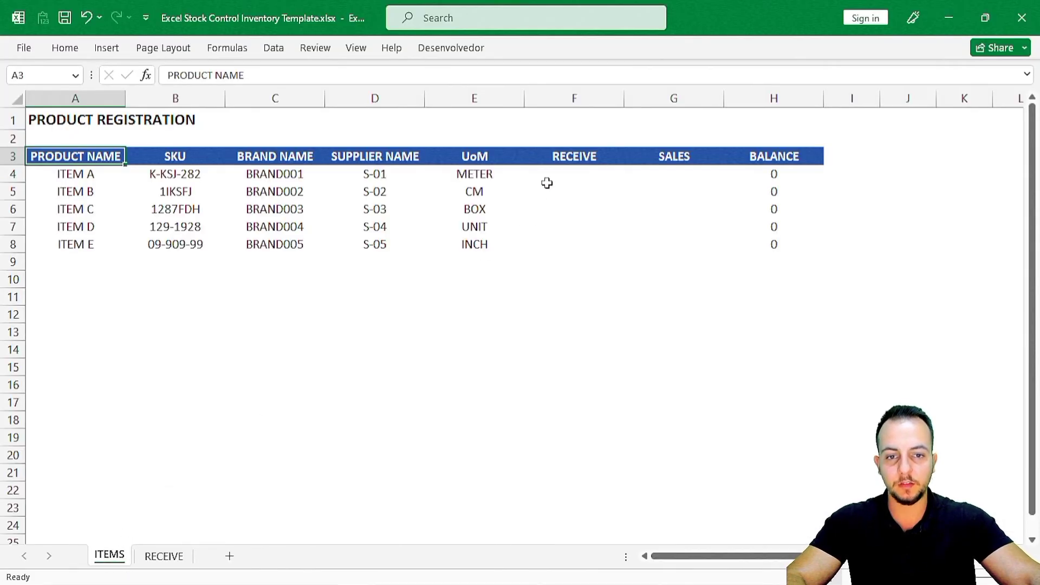
{"action": "left_click", "coordinate": [559, 172]}
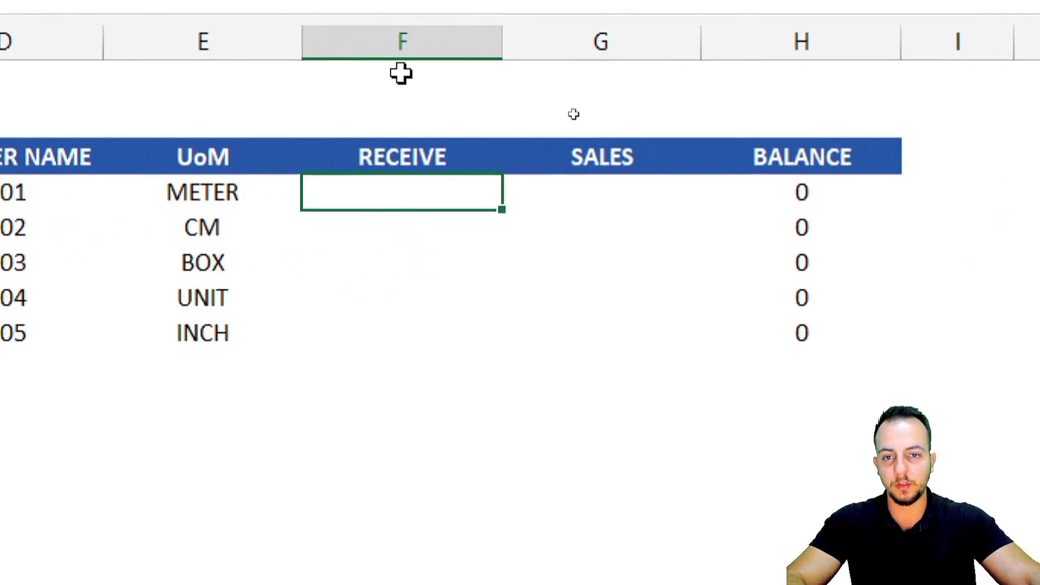
{"action": "left_click", "coordinate": [430, 47]}
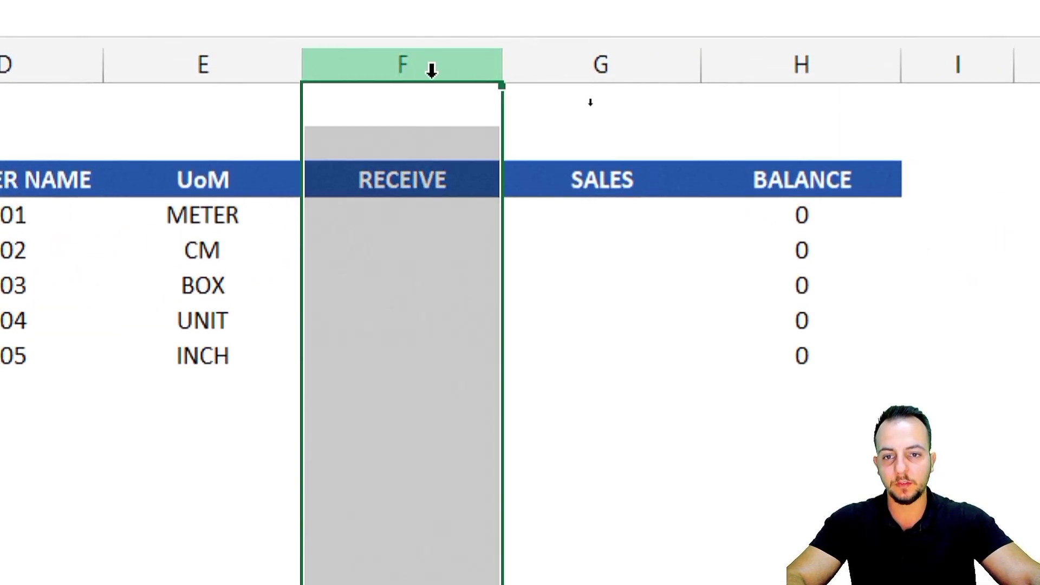
{"action": "left_click", "coordinate": [450, 195]}
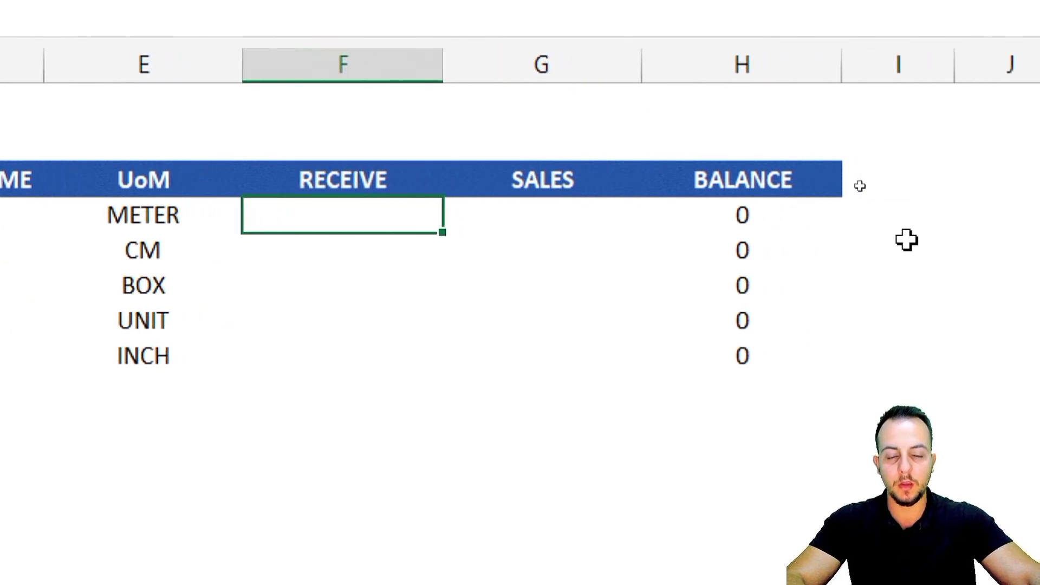
{"action": "left_click", "coordinate": [633, 68]}
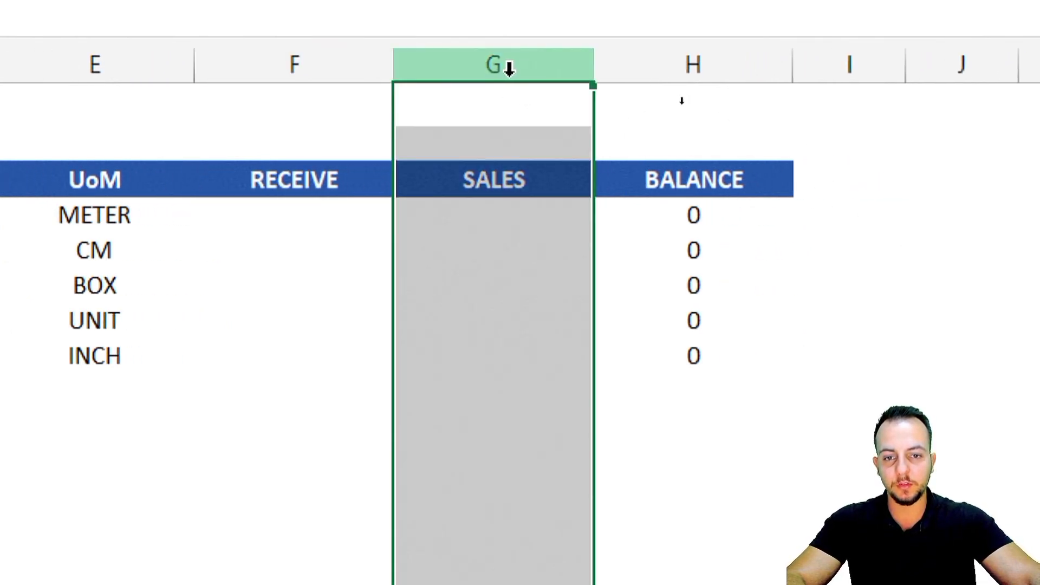
{"action": "left_click", "coordinate": [282, 225]}
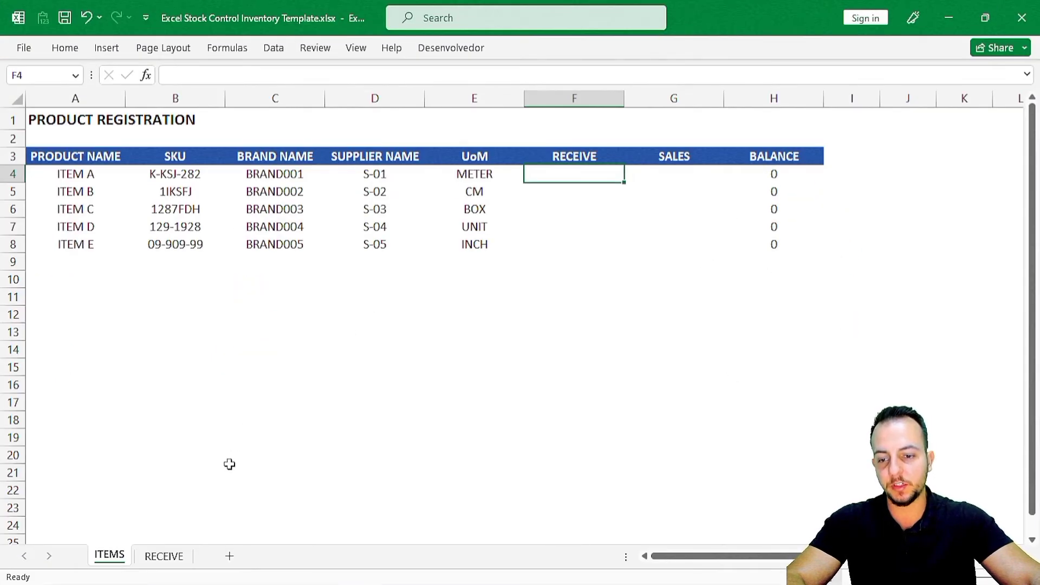
{"action": "left_click", "coordinate": [164, 556]}
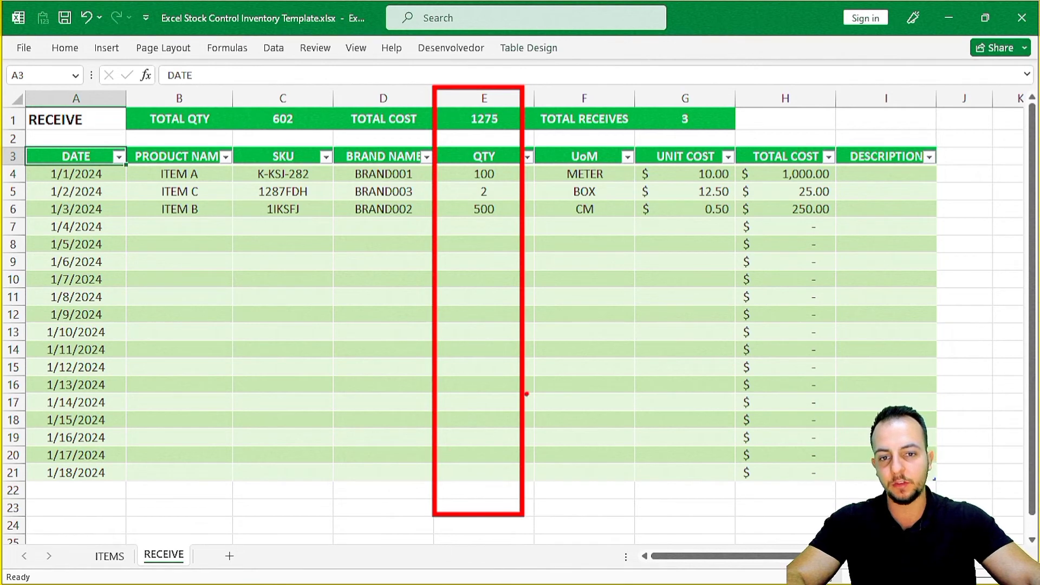
{"action": "left_click", "coordinate": [109, 556]}
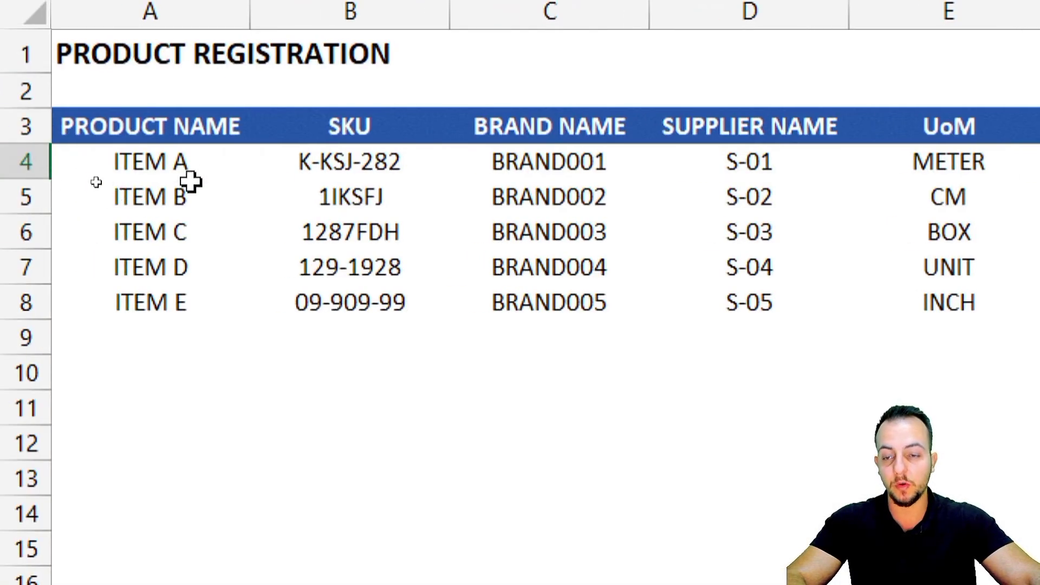
{"action": "left_click", "coordinate": [93, 177]}
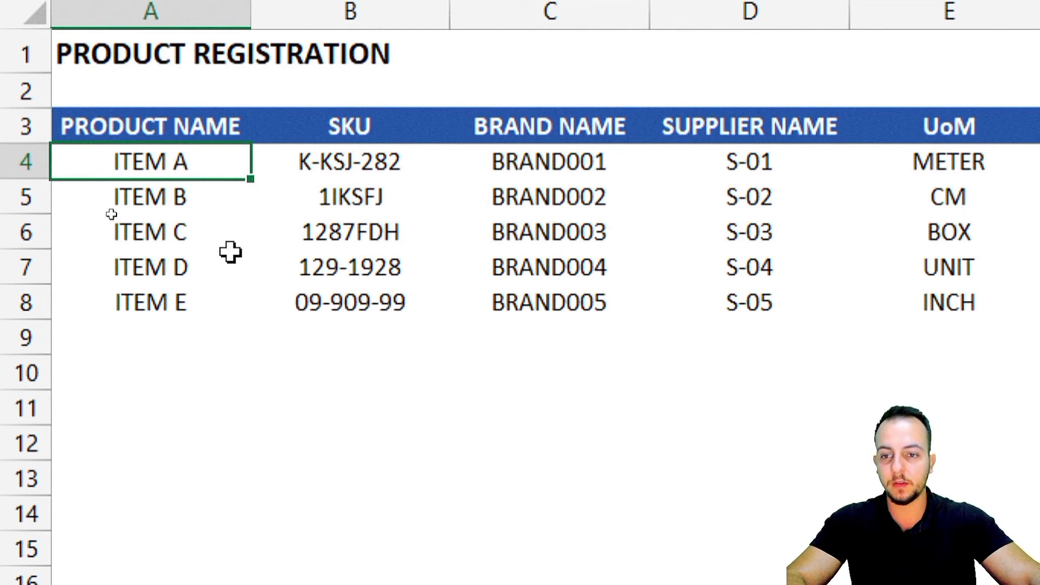
{"action": "left_click", "coordinate": [195, 199]}
{"action": "left_click", "coordinate": [204, 235]}
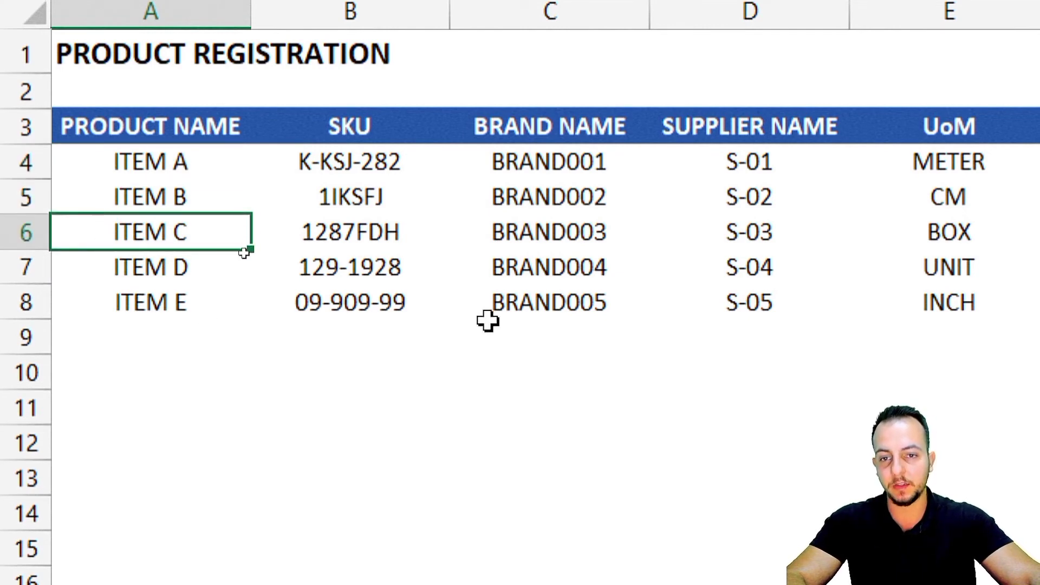
Step: Begin a SUMIF formula in F4 of the ITEMS sheet with Table1[PRODUCT NAME] as its range
{"action": "left_click", "coordinate": [404, 167]}
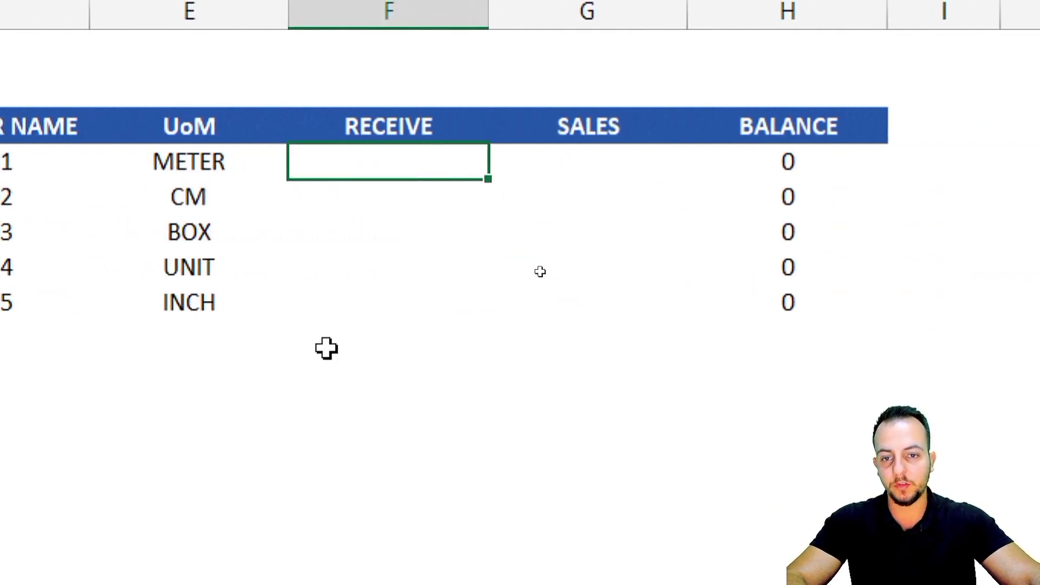
{"action": "type", "text": "=SUMIG"}
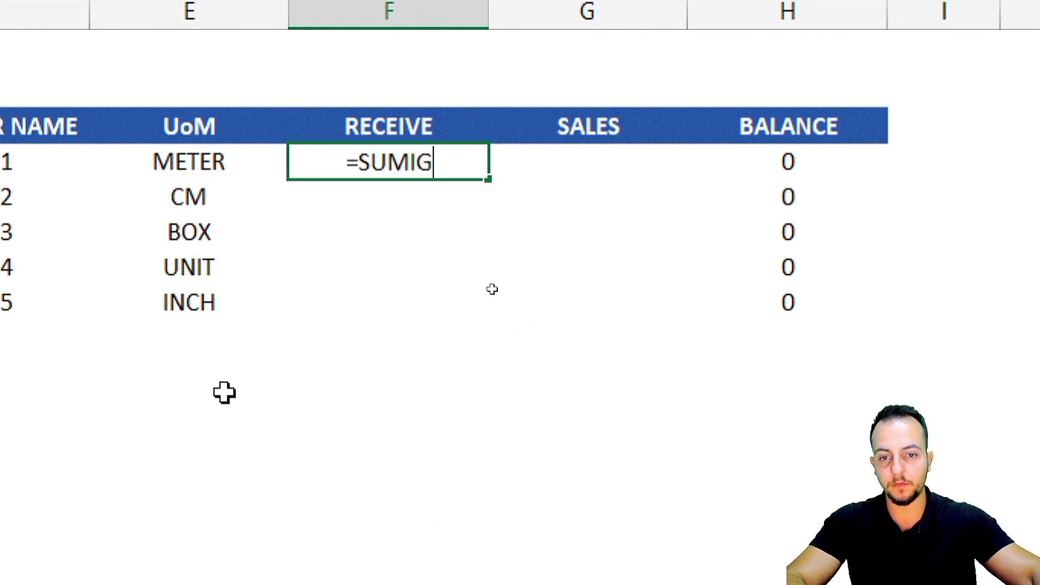
{"action": "key", "text": "BackSpace"}
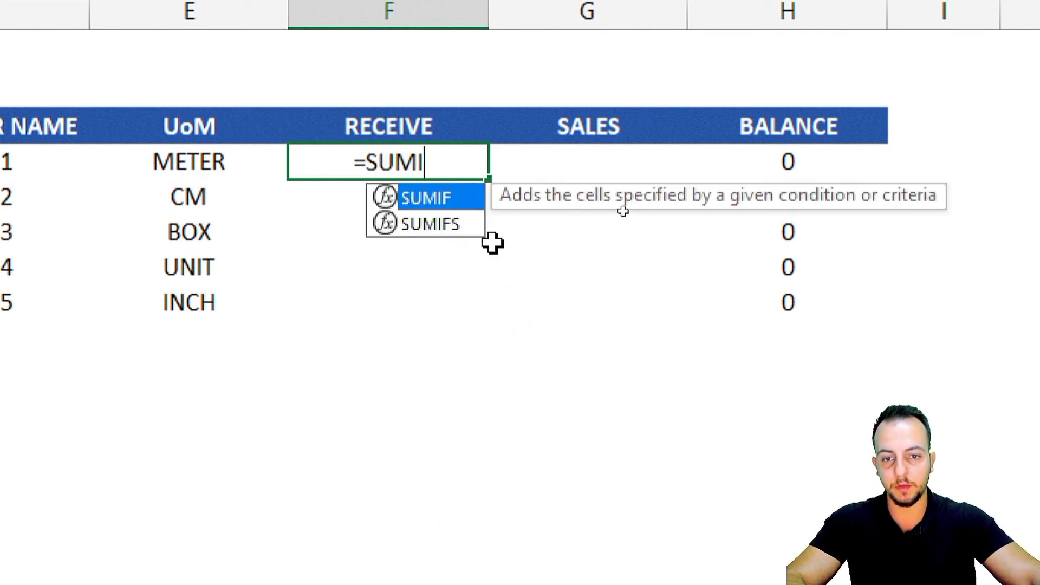
{"action": "double_click", "coordinate": [447, 205]}
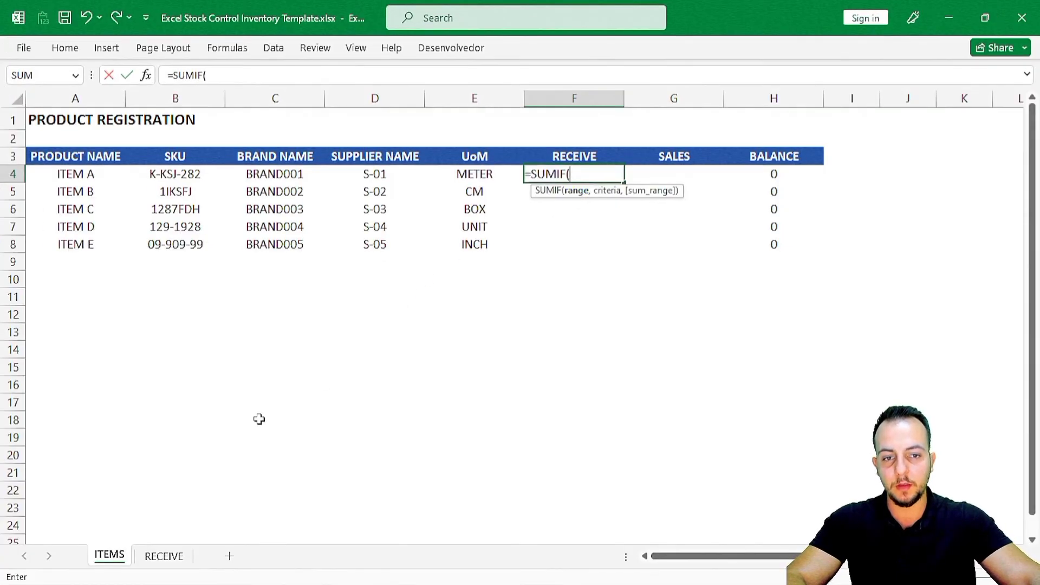
{"action": "left_click", "coordinate": [164, 558]}
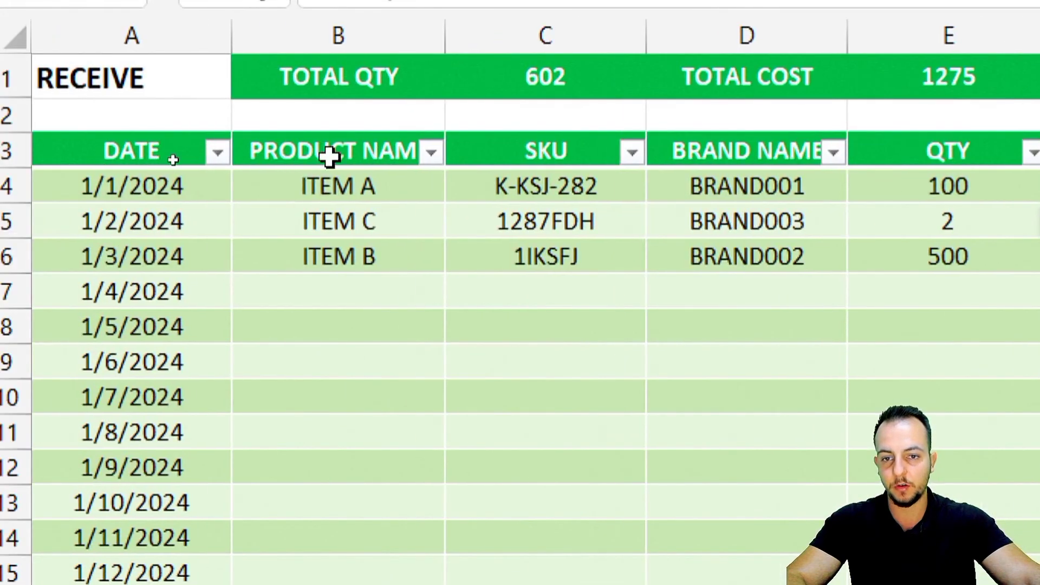
{"action": "left_click_drag", "start_coordinate": [168, 176], "coordinate": [156, 472]}
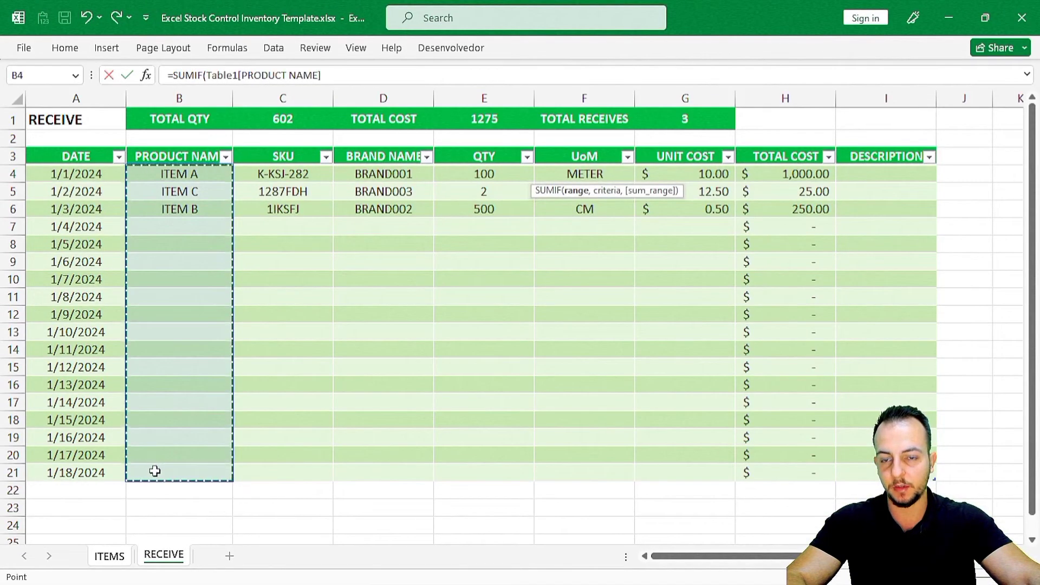
{"action": "type", "text": ","}
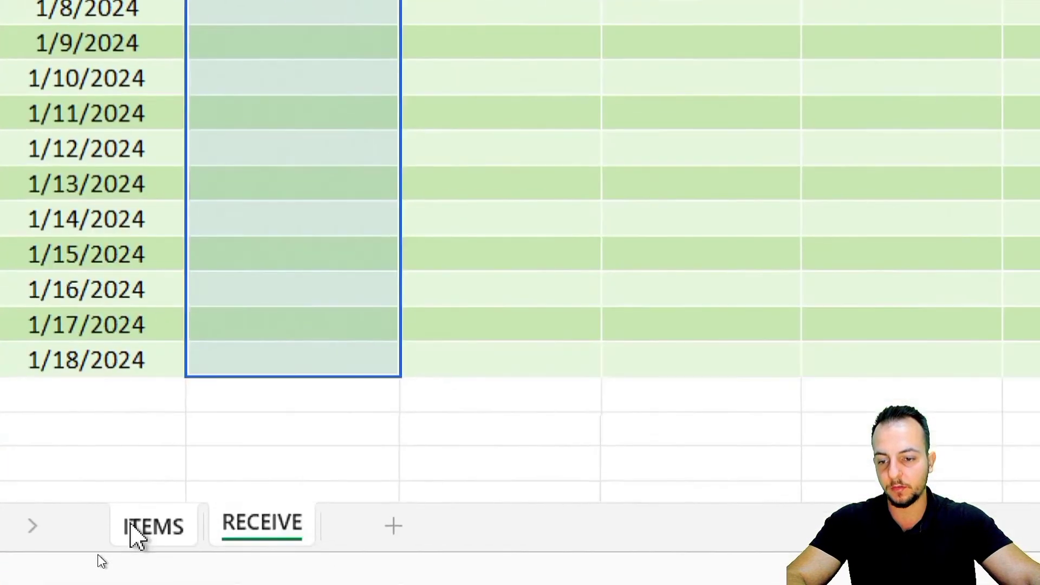
Step: Set the SUMIF criteria to the product name in ITEMS!A4
{"action": "left_click", "coordinate": [103, 557]}
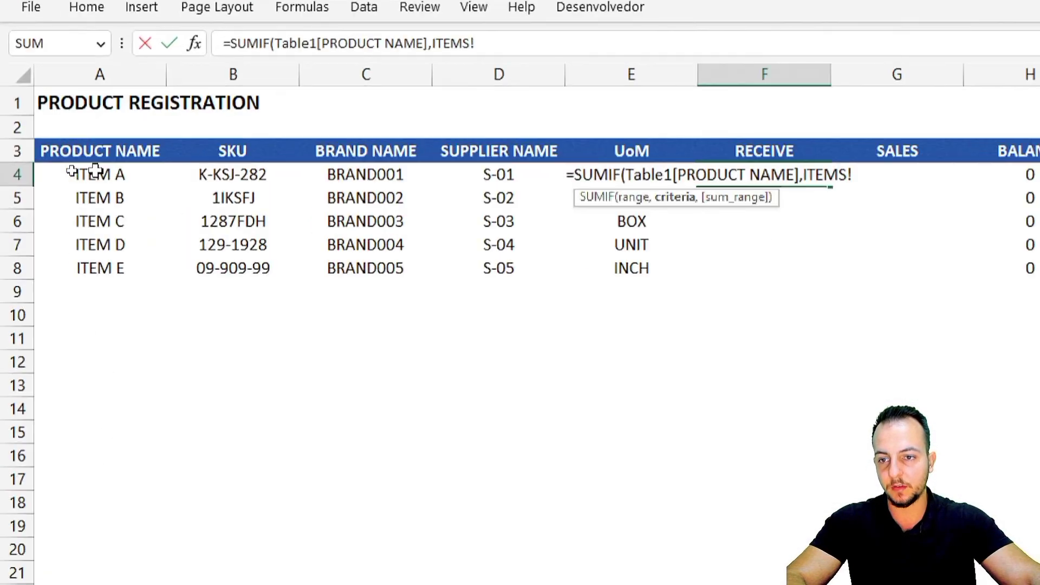
{"action": "left_click", "coordinate": [72, 171]}
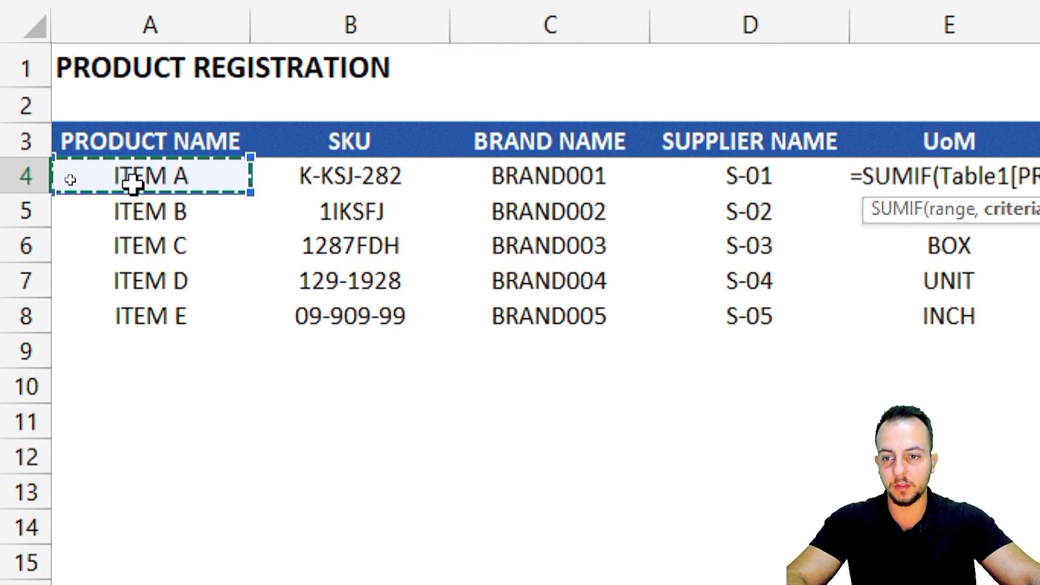
{"action": "left_click", "coordinate": [174, 211]}
{"action": "left_click", "coordinate": [155, 240]}
{"action": "left_click", "coordinate": [195, 169]}
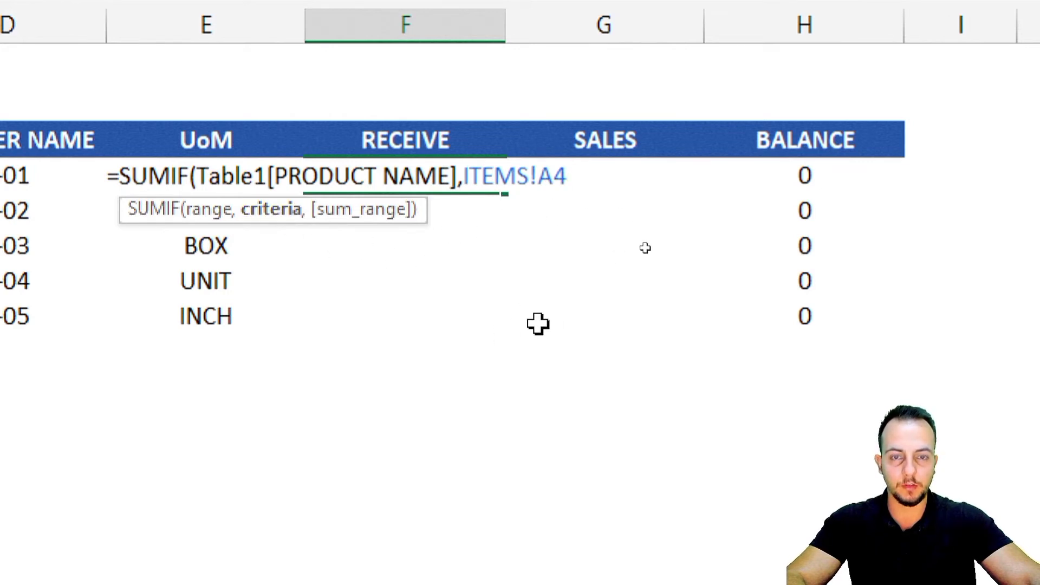
Step: Complete the SUMIF in F4 with the RECEIVE sheet's QTY cells E4:E21 as sum range, and fill it down to F8
{"action": "type", "text": ","}
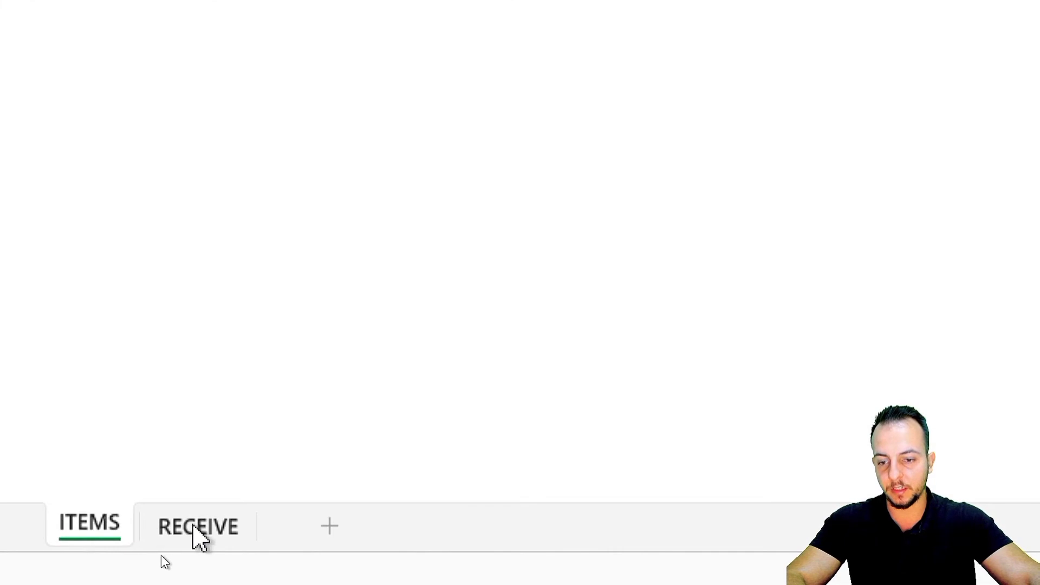
{"action": "left_click", "coordinate": [198, 525]}
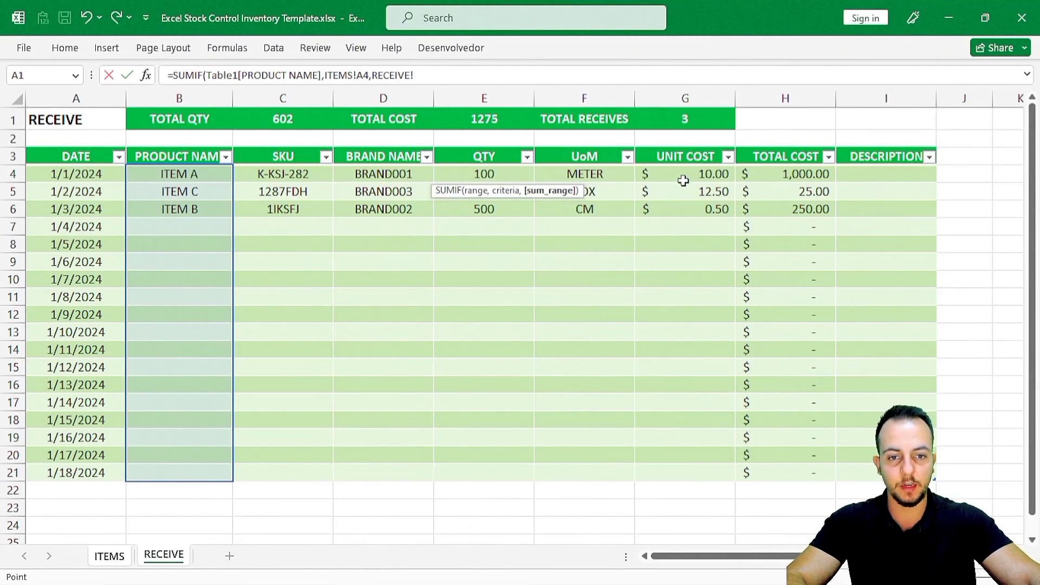
{"action": "left_click_drag", "start_coordinate": [506, 174], "coordinate": [487, 468]}
{"action": "key", "text": "Return"}
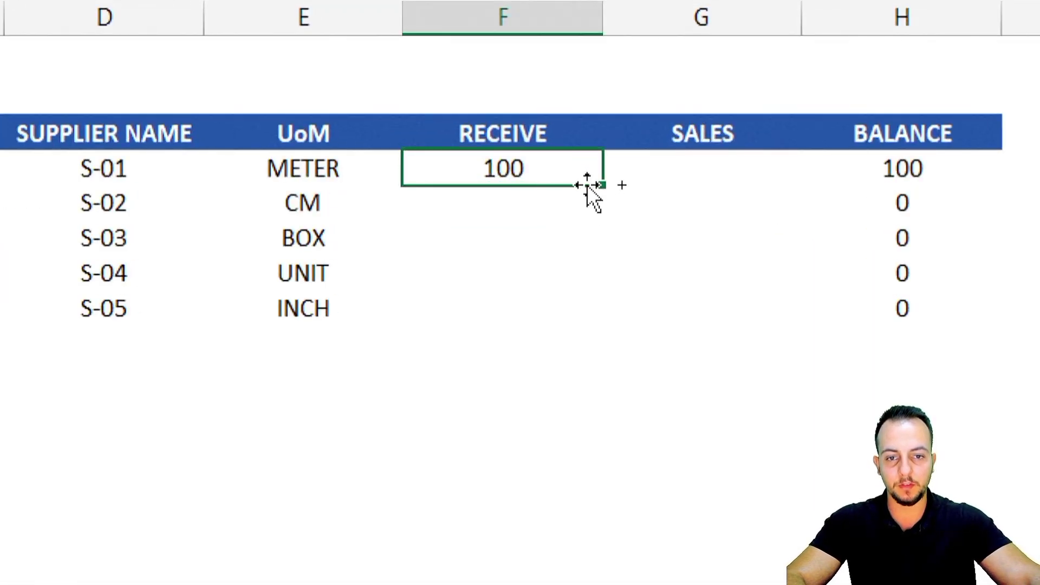
{"action": "left_click_drag", "start_coordinate": [605, 185], "coordinate": [592, 334]}
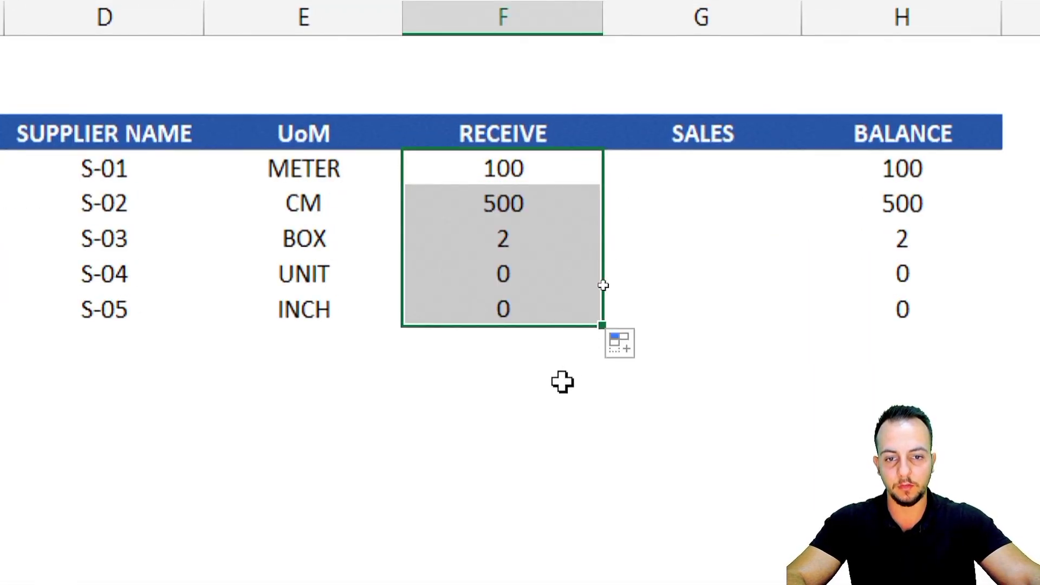
Step: Compare the RECEIVE totals on the ITEMS sheet with the ITEM A entry and its QTY on the RECEIVE sheet
{"action": "left_click", "coordinate": [524, 229]}
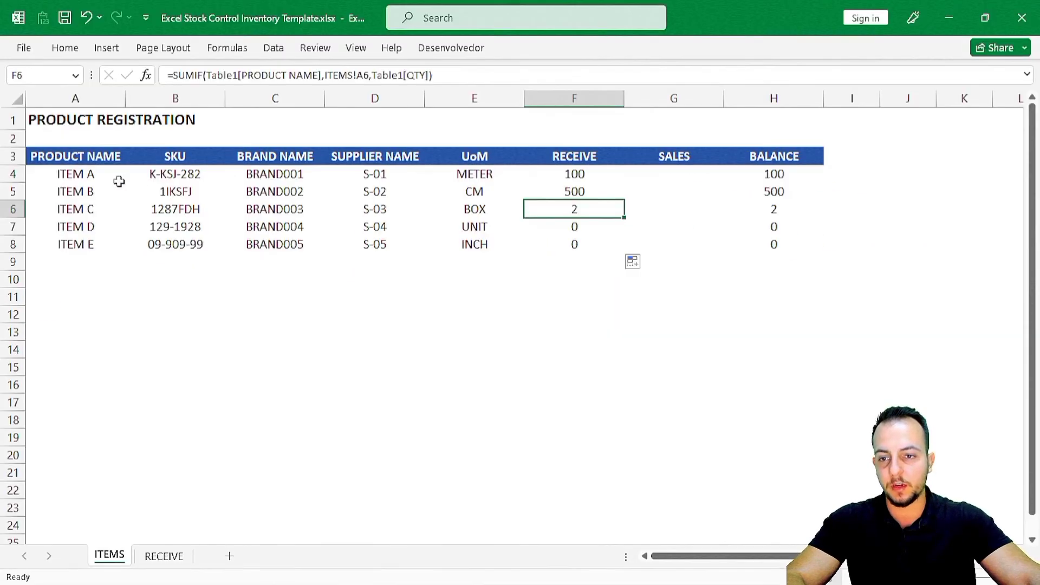
{"action": "left_click", "coordinate": [150, 172]}
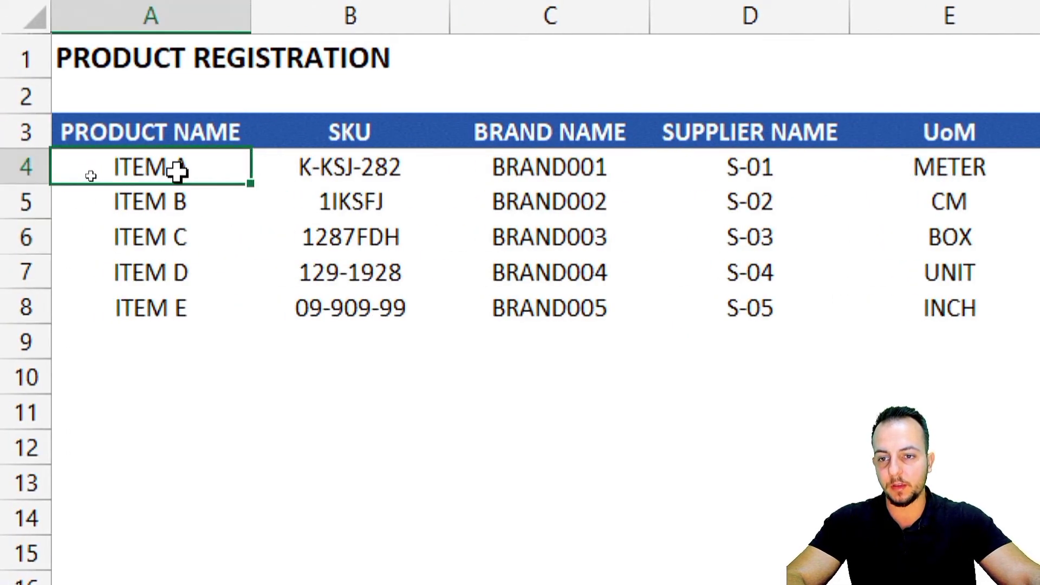
{"action": "left_click", "coordinate": [585, 172]}
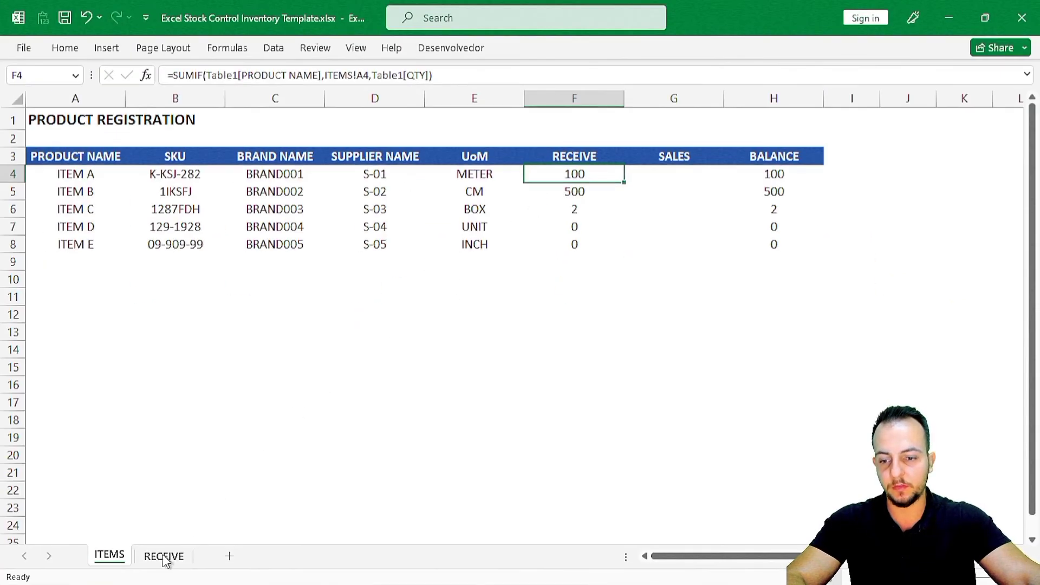
{"action": "left_click", "coordinate": [164, 556]}
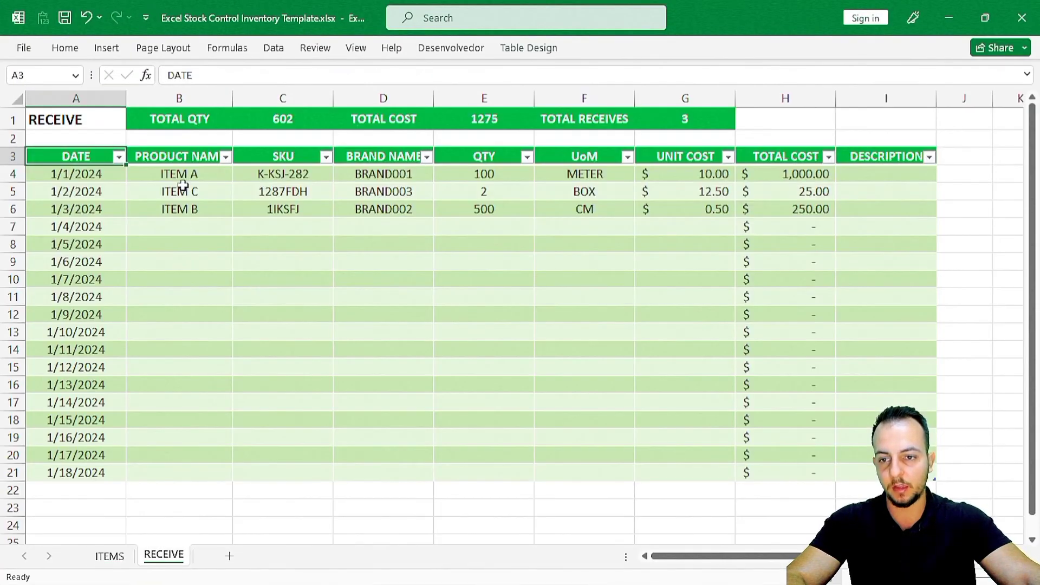
{"action": "left_click", "coordinate": [198, 175]}
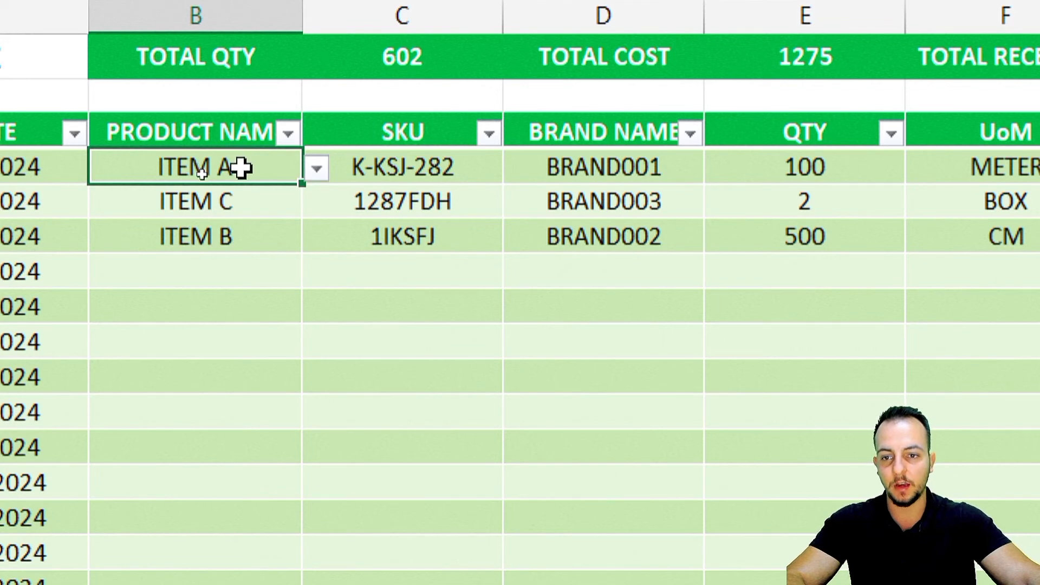
{"action": "left_click", "coordinate": [852, 171]}
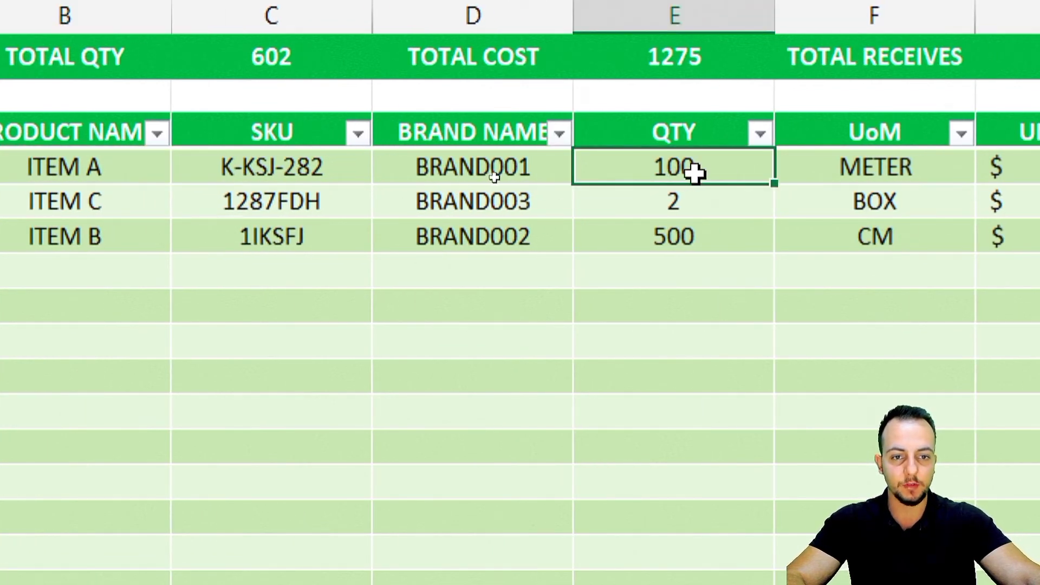
Step: Choose ITEM A as the product name in the 1/4/2024 row of the RECEIVE sheet
{"action": "left_click", "coordinate": [84, 281]}
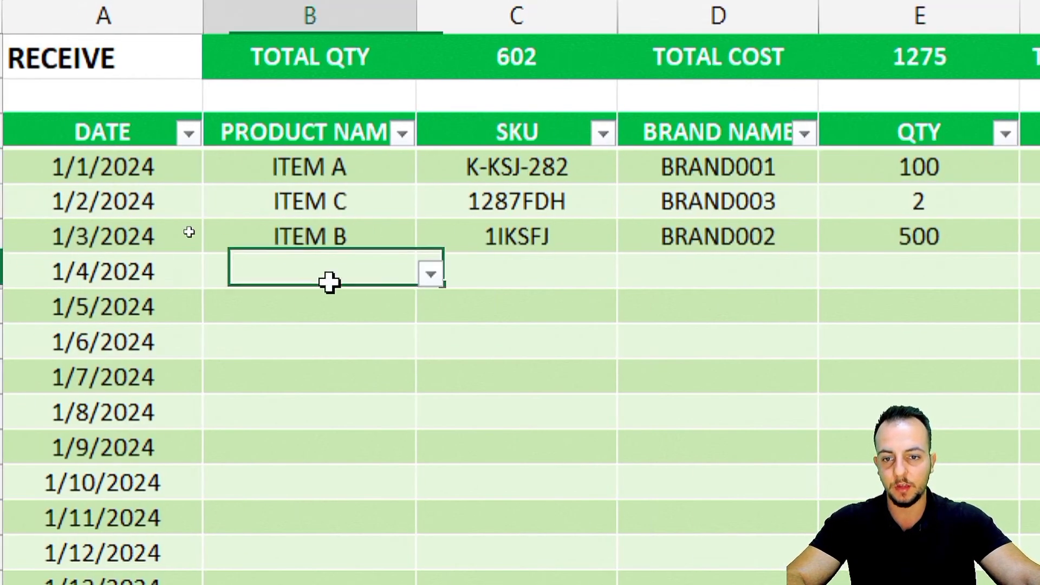
{"action": "left_click", "coordinate": [431, 275]}
{"action": "left_click", "coordinate": [259, 304]}
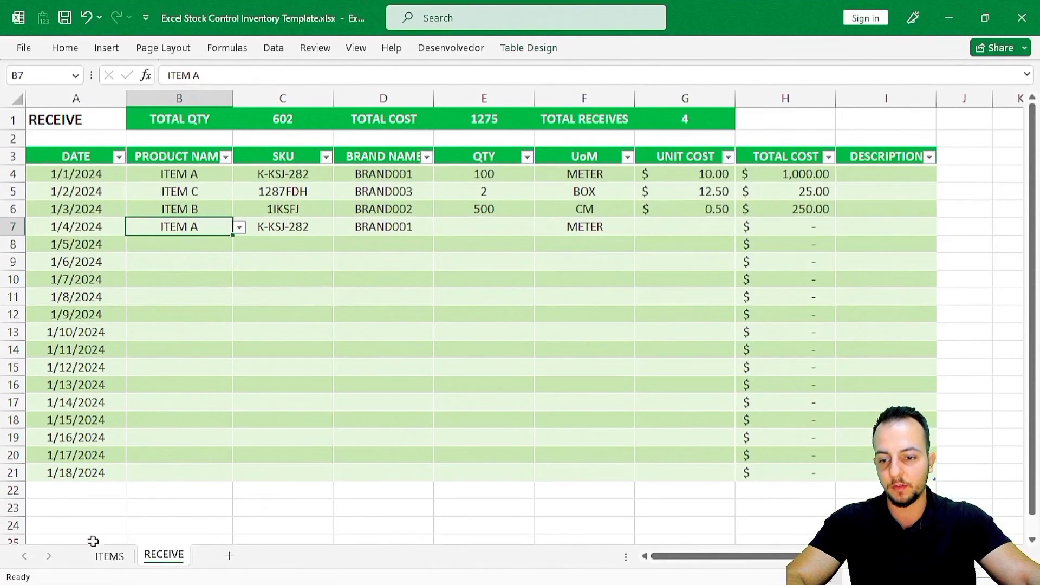
{"action": "left_click", "coordinate": [112, 557]}
{"action": "left_click", "coordinate": [164, 556]}
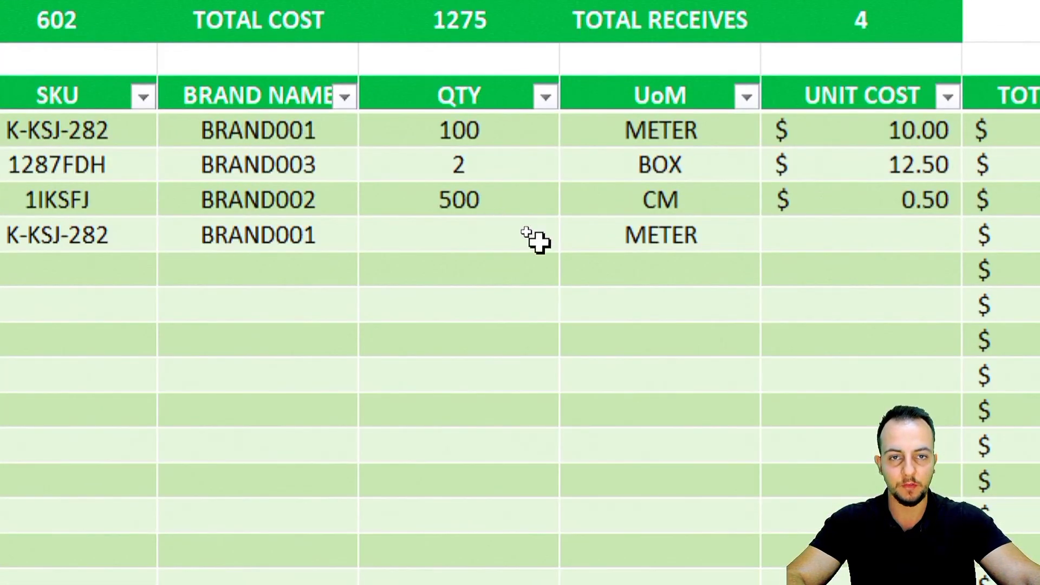
Step: Enter a quantity of 5 and a unit cost of 12 for the 1/4/2024 receipt
{"action": "left_click", "coordinate": [490, 224]}
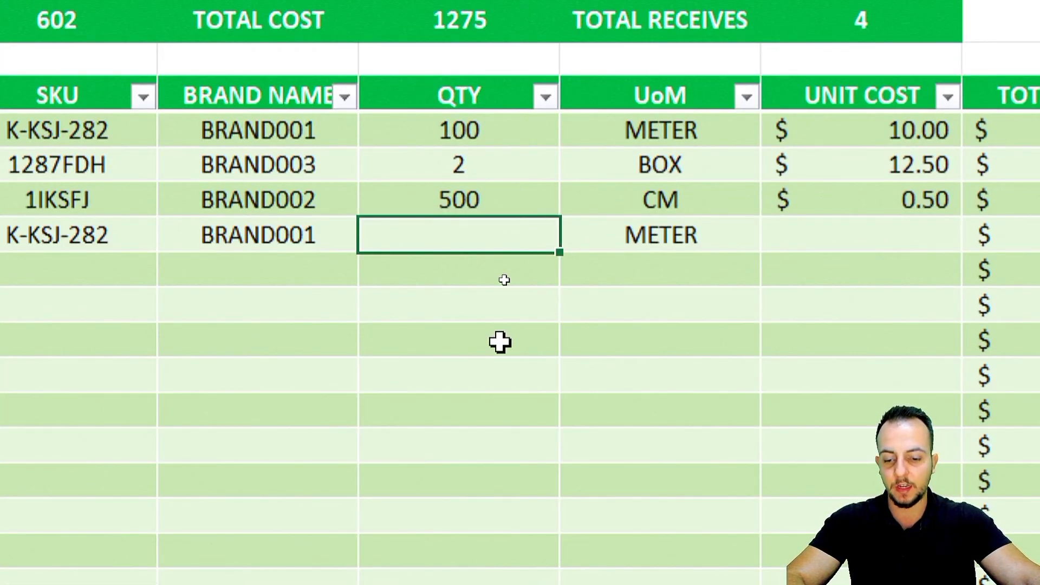
{"action": "type", "text": "5"}
{"action": "key", "text": "Tab"}
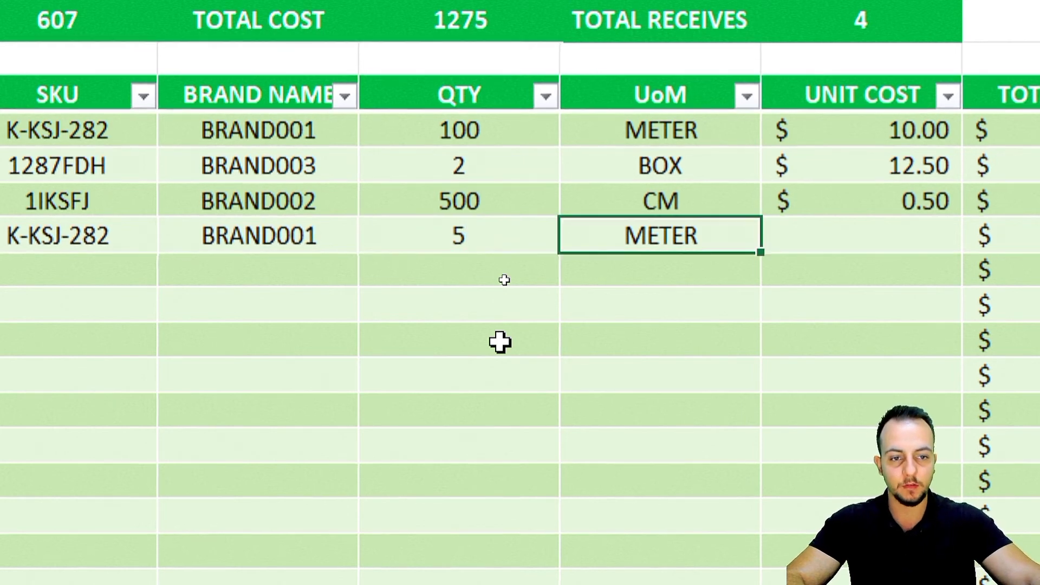
{"action": "key", "text": "Tab"}
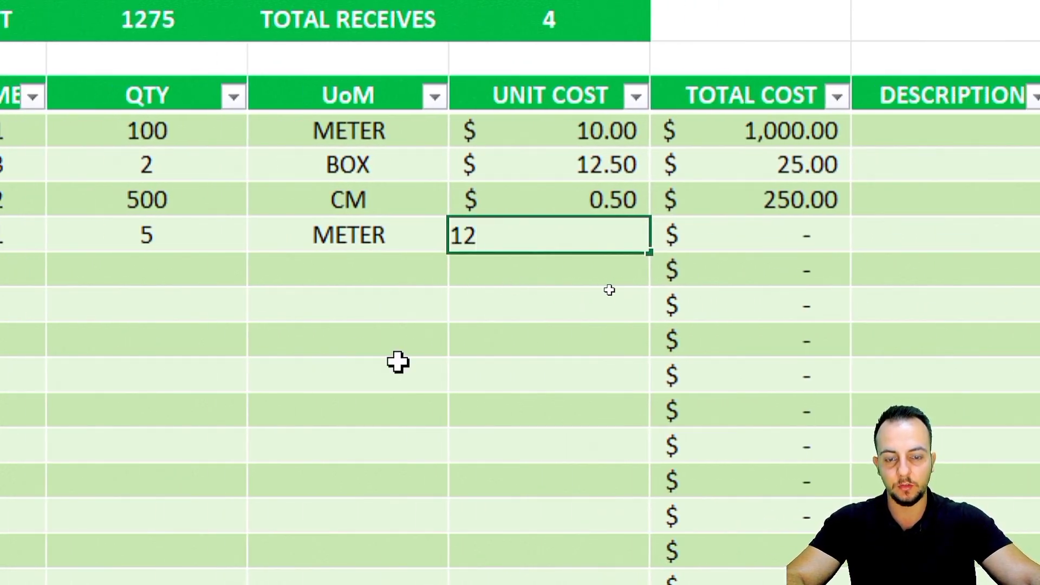
{"action": "key", "text": "Return"}
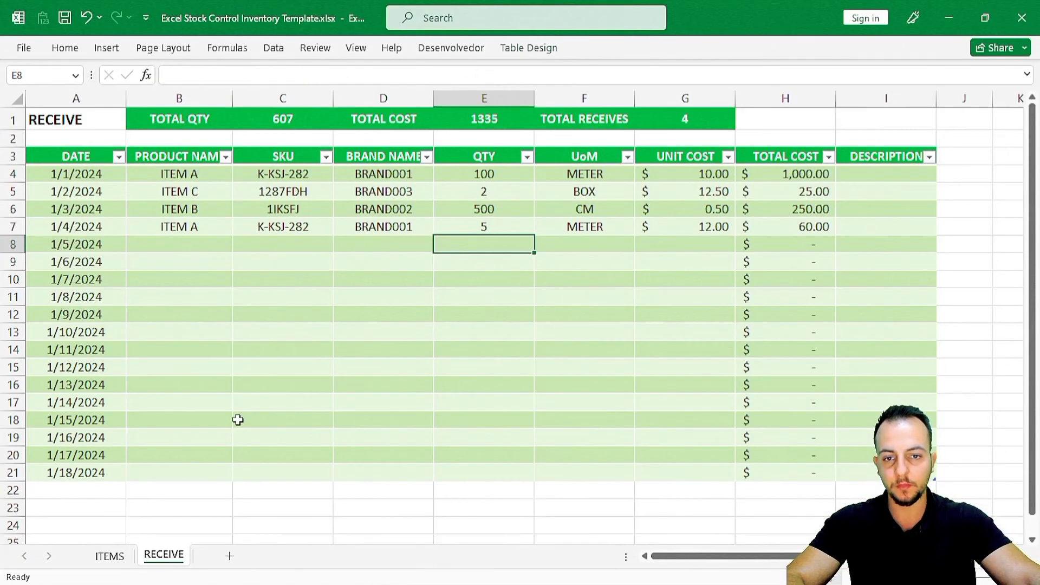
Step: Check ITEM A's RECEIVE total on the ITEMS sheet against its QTY entries on the RECEIVE sheet
{"action": "left_click", "coordinate": [110, 556]}
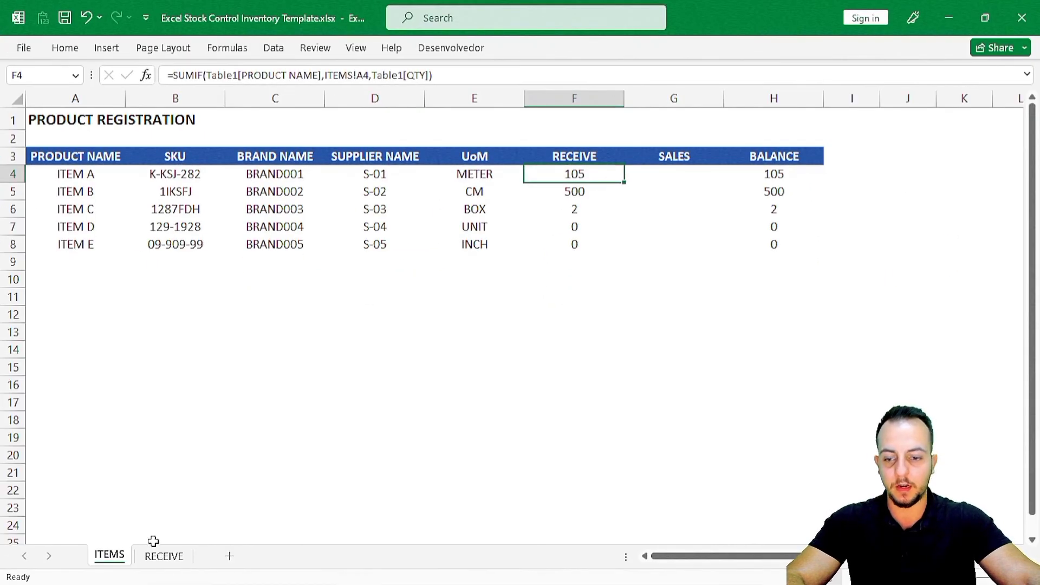
{"action": "left_click", "coordinate": [163, 556]}
{"action": "left_click", "coordinate": [494, 173]}
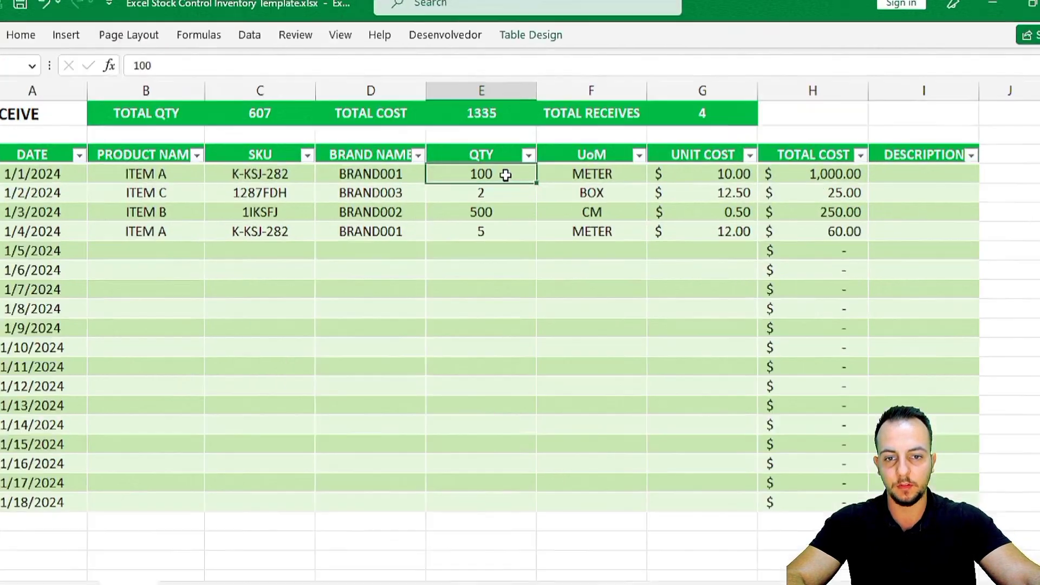
{"action": "mouse_move", "coordinate": [496, 254]}
{"action": "left_mouse_down"}
{"action": "mouse_move", "coordinate": [426, 297]}
{"action": "mouse_move", "coordinate": [494, 253]}
{"action": "left_mouse_up"}
{"action": "left_click_drag", "start_coordinate": [501, 313], "coordinate": [629, 390]}
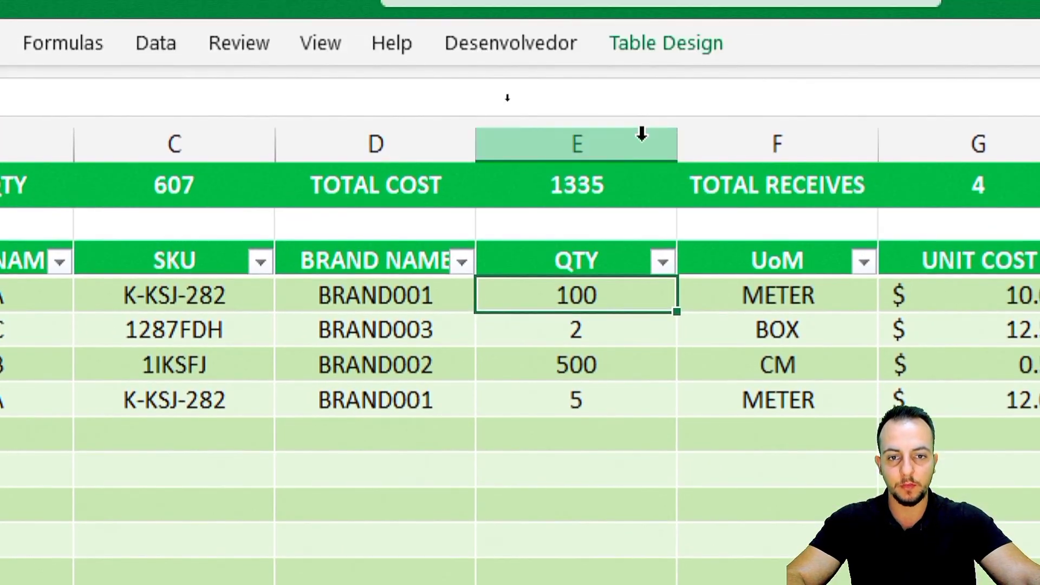
Step: Apply the Accounting Number Format in dollars to the TOTAL COST value in E1
{"action": "left_click", "coordinate": [576, 183]}
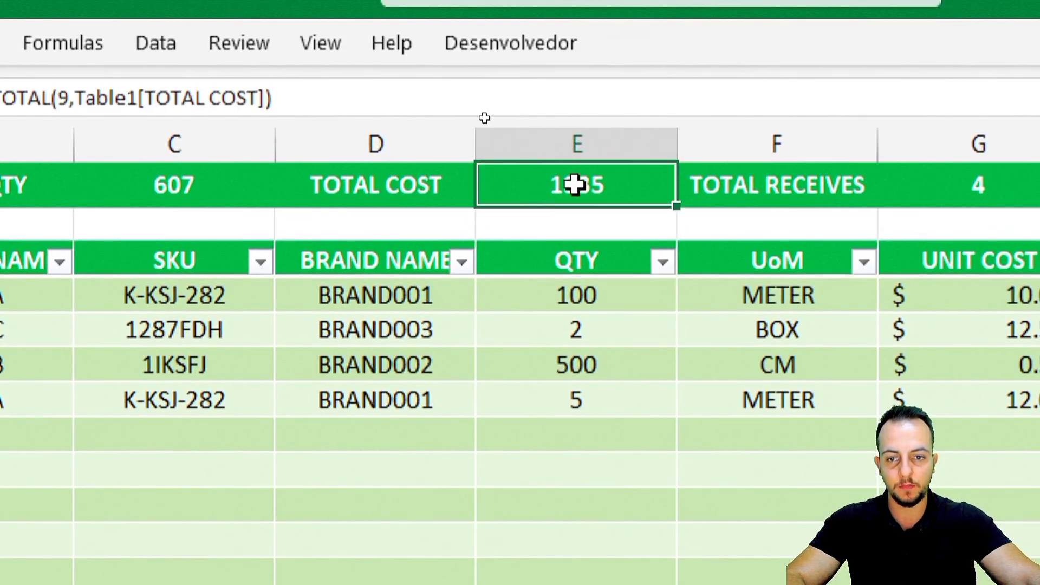
{"action": "left_click_drag", "start_coordinate": [531, 151], "coordinate": [627, 214]}
{"action": "left_click_drag", "start_coordinate": [714, 102], "coordinate": [631, 142]}
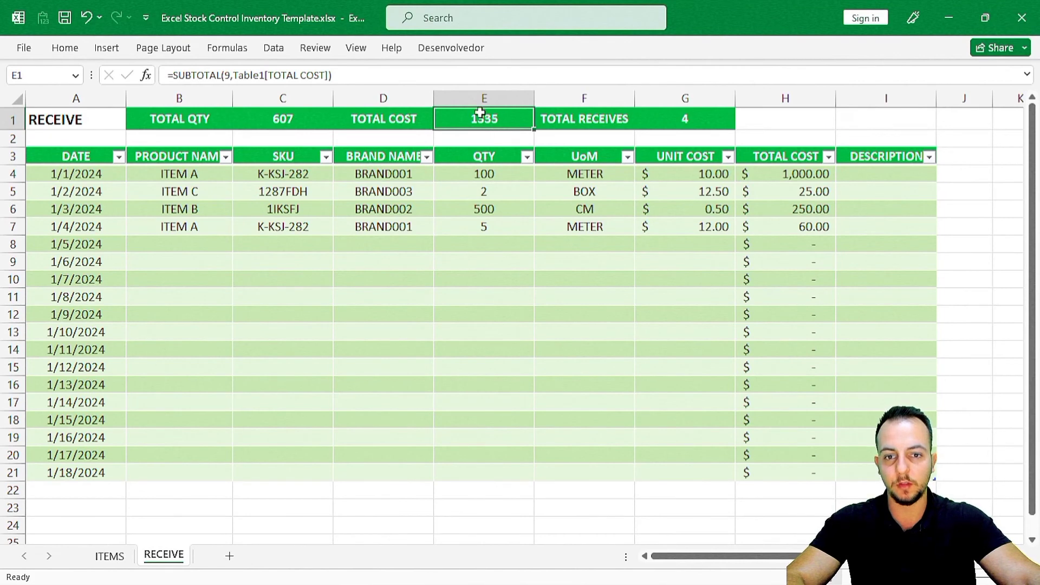
{"action": "left_click", "coordinate": [72, 54]}
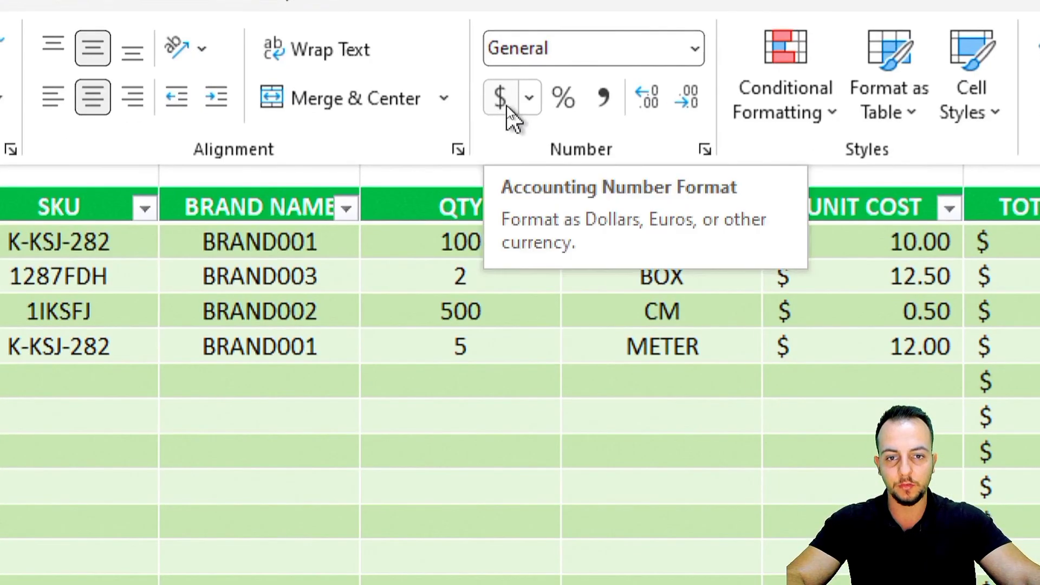
{"action": "left_click", "coordinate": [506, 105]}
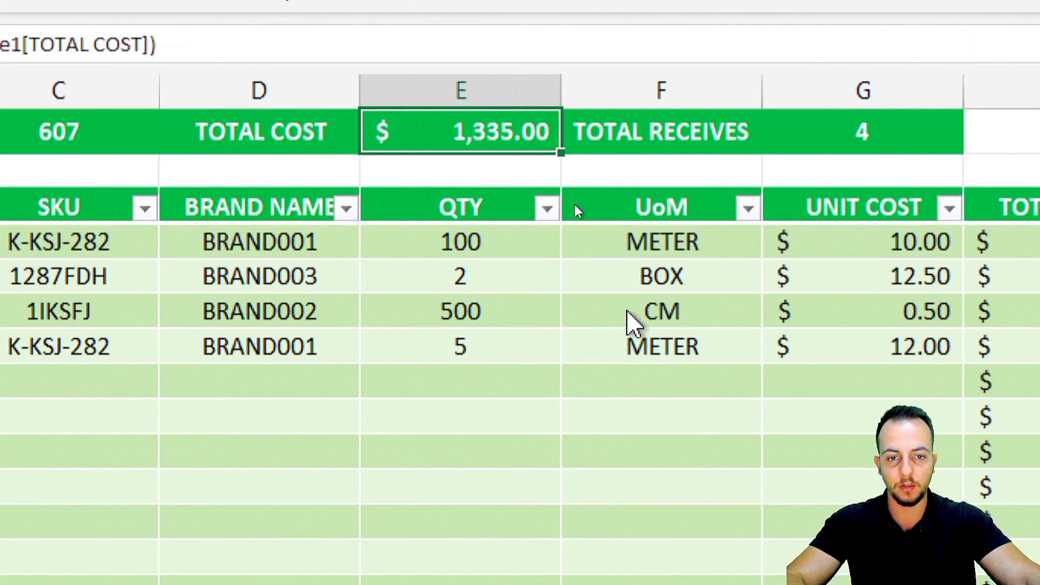
{"action": "left_click", "coordinate": [656, 276]}
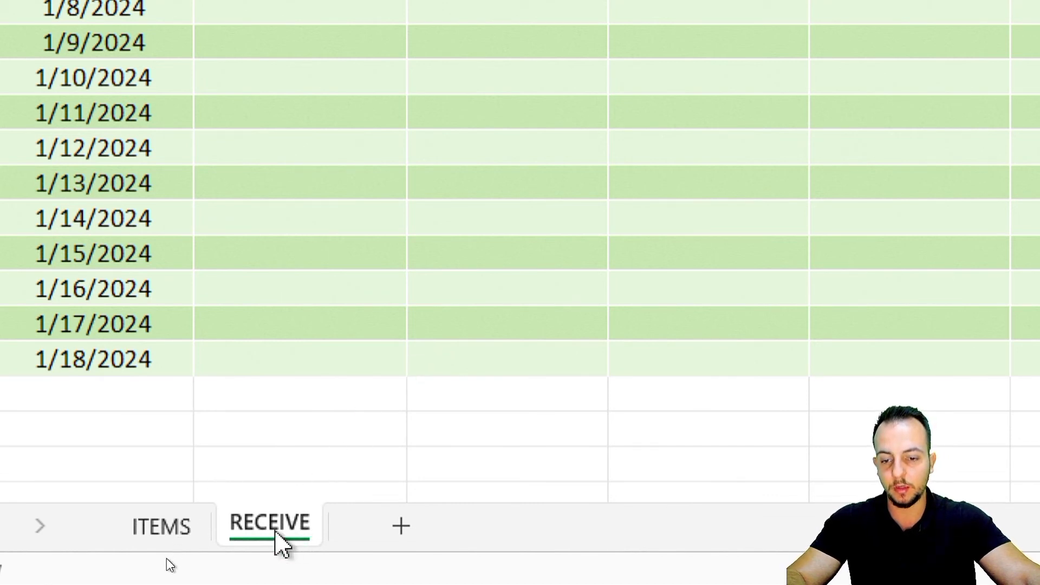
Step: Duplicate the RECEIVE sheet after itself and rename the copy as SALES
{"action": "left_click_drag", "start_coordinate": [302, 536], "coordinate": [376, 535], "text": "ctrl"}
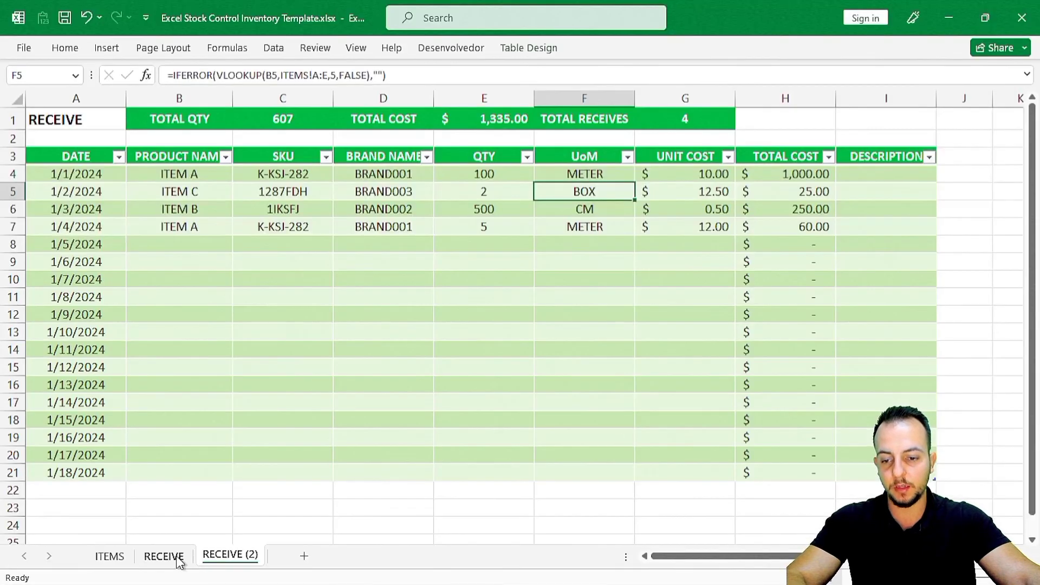
{"action": "left_click", "coordinate": [167, 550]}
{"action": "left_click", "coordinate": [237, 551]}
{"action": "left_click", "coordinate": [163, 551]}
{"action": "left_click", "coordinate": [225, 551]}
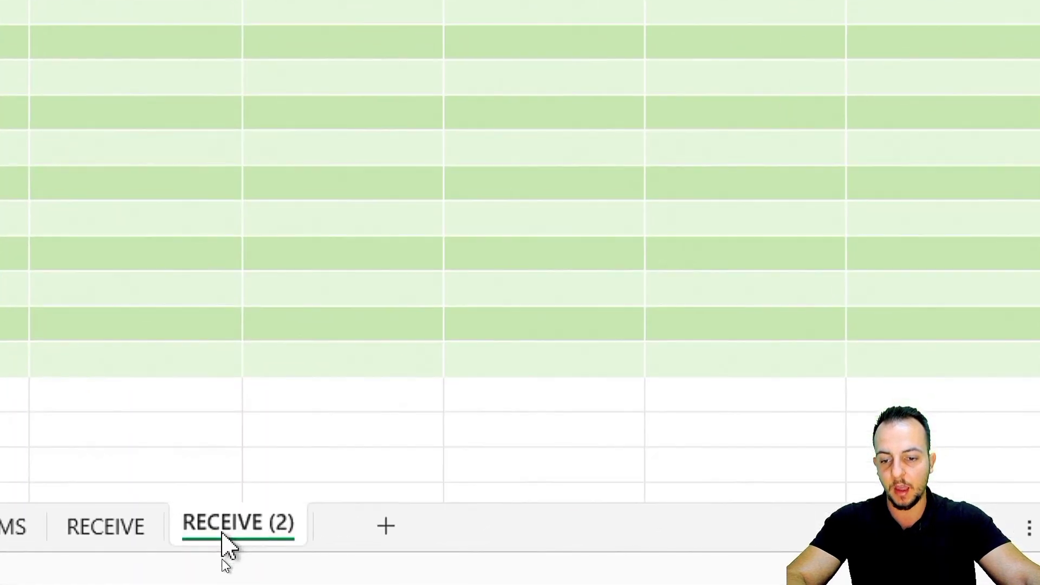
{"action": "double_click", "coordinate": [256, 531]}
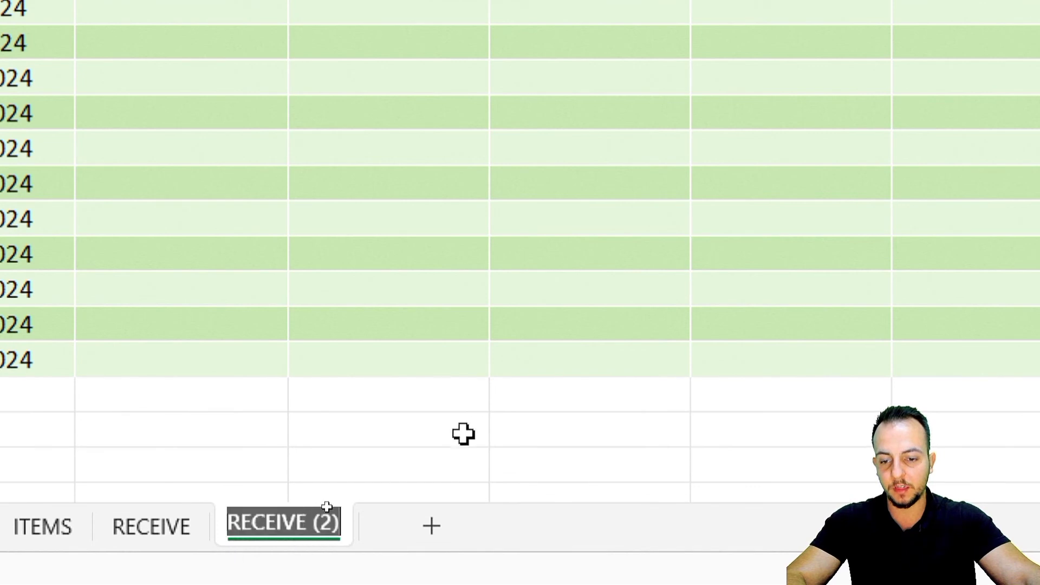
{"action": "type", "text": "SALES"}
{"action": "key", "text": "Return"}
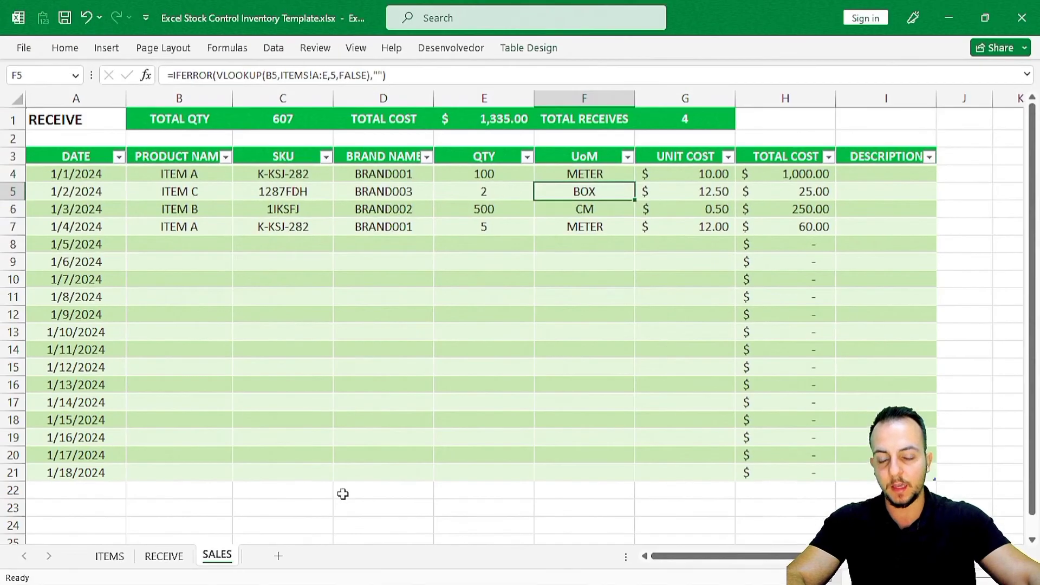
Step: Rename the UNIT COST and TOTAL COST table headers on the SALES sheet as UNIT SALE and TOTAL SALE
{"action": "left_click_drag", "start_coordinate": [66, 156], "coordinate": [870, 466]}
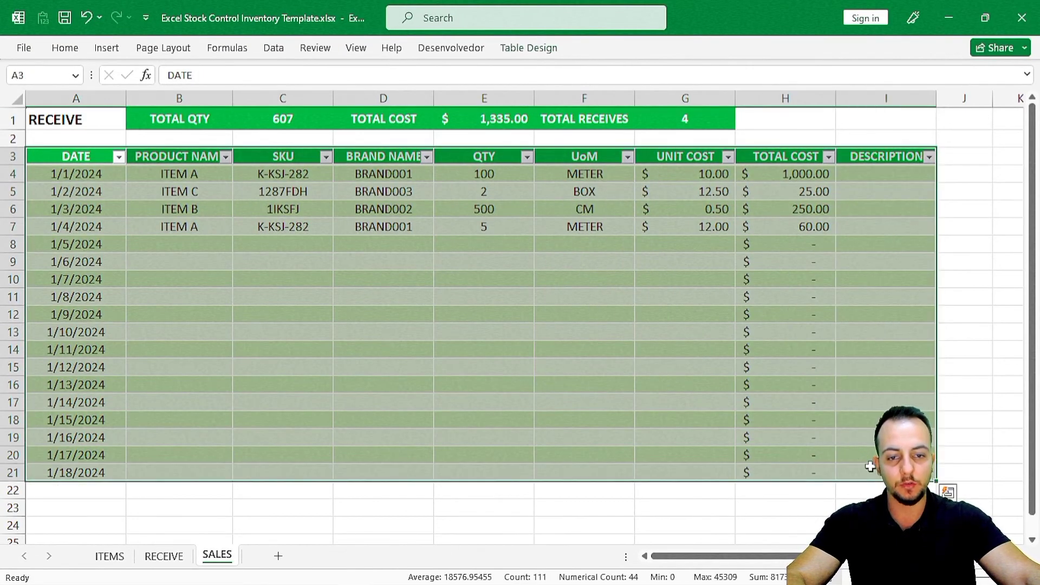
{"action": "left_click", "coordinate": [662, 420]}
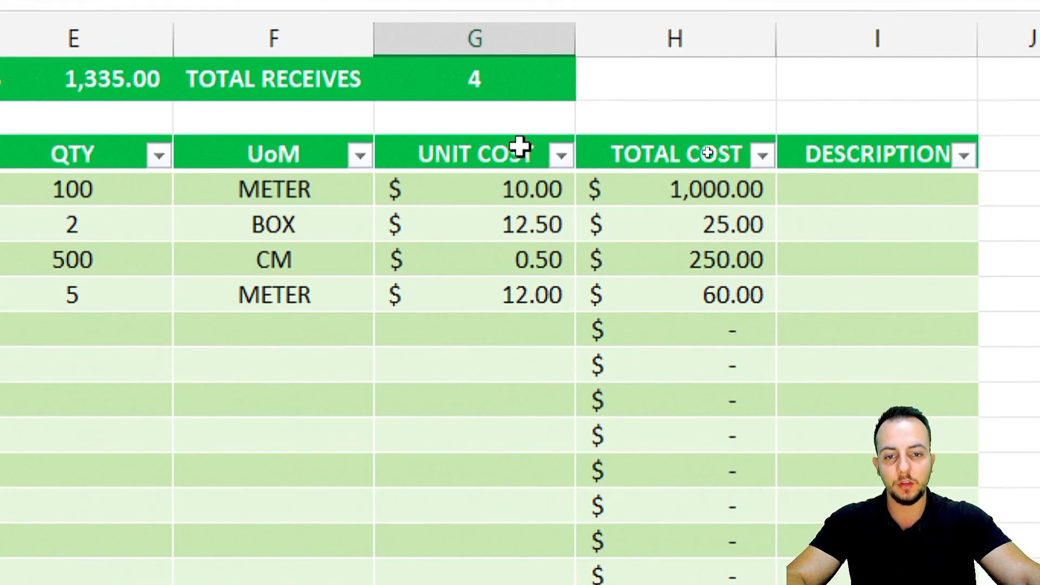
{"action": "double_click", "coordinate": [710, 153]}
{"action": "double_click", "coordinate": [470, 154]}
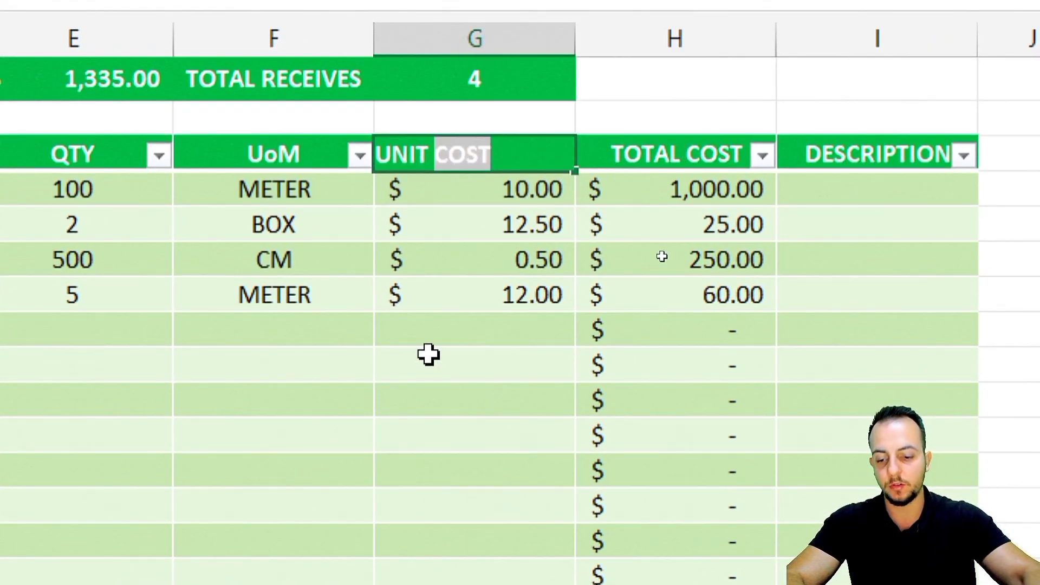
{"action": "type", "text": "S"}
{"action": "key", "text": "Tab"}
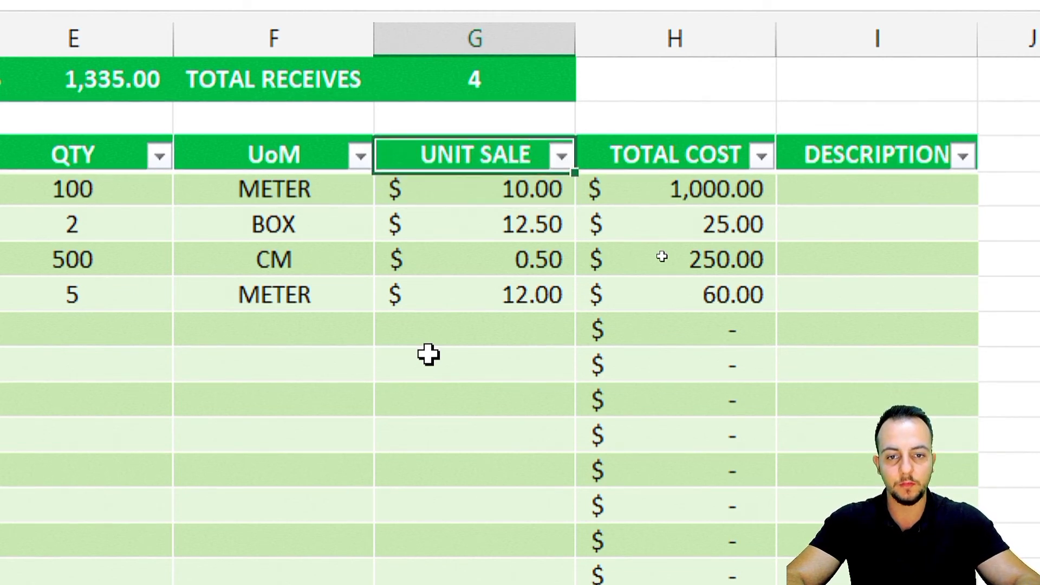
{"action": "key", "text": "F2"}
{"action": "key", "text": "ctrl+shift+Left"}
{"action": "type", "text": "SALE"}
{"action": "key", "text": "ctrl+Return"}
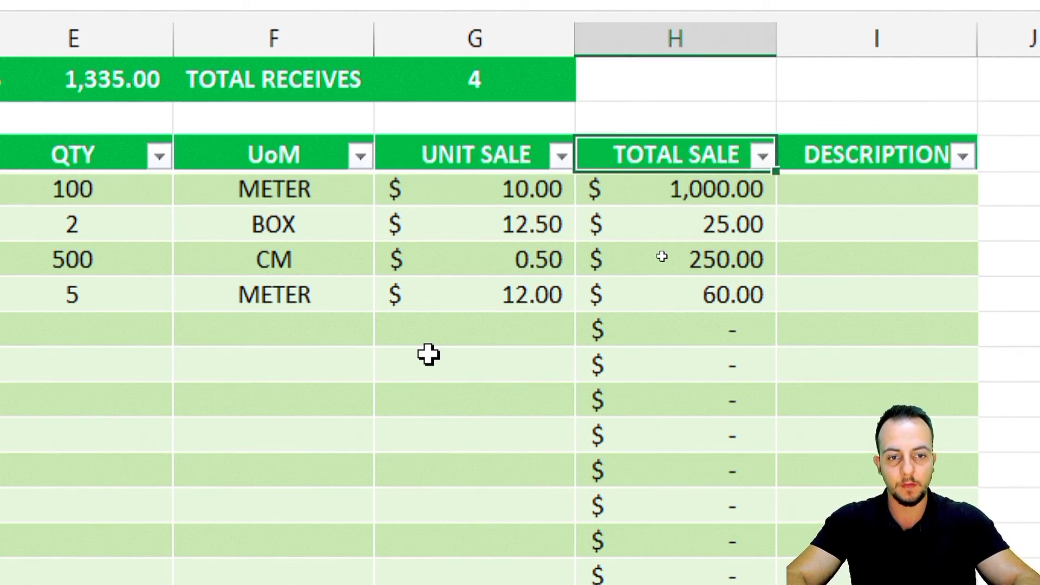
Step: Clear the PRODUCT NAME, QTY and UNIT SALE entries from rows 4 to 21 of the SALES table
{"action": "left_click_drag", "start_coordinate": [206, 171], "coordinate": [208, 242]}
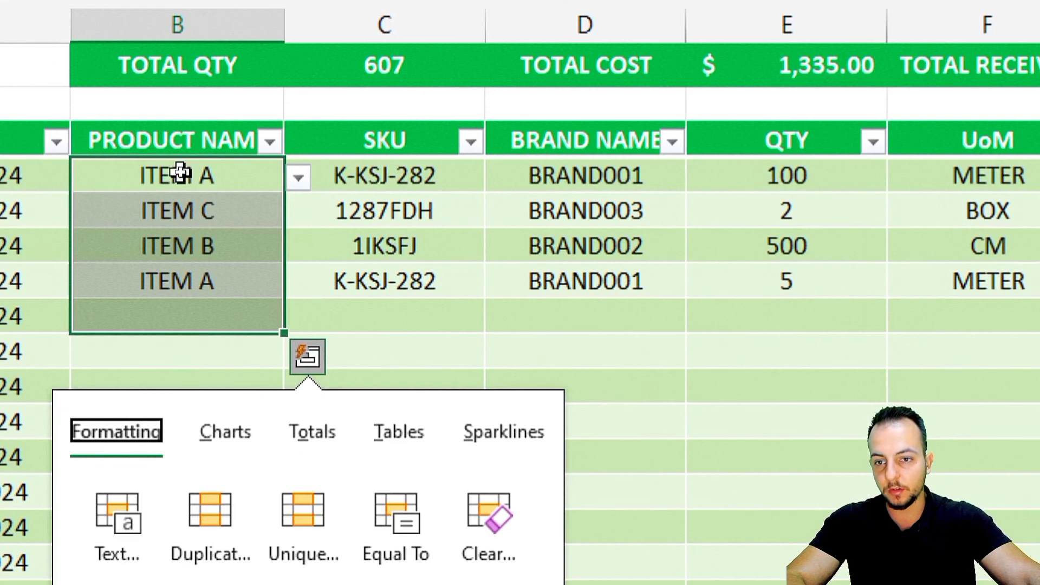
{"action": "left_click_drag", "start_coordinate": [184, 172], "coordinate": [190, 472]}
{"action": "key", "text": "Delete"}
{"action": "left_click_drag", "start_coordinate": [496, 173], "coordinate": [518, 486]}
{"action": "key", "text": "Delete"}
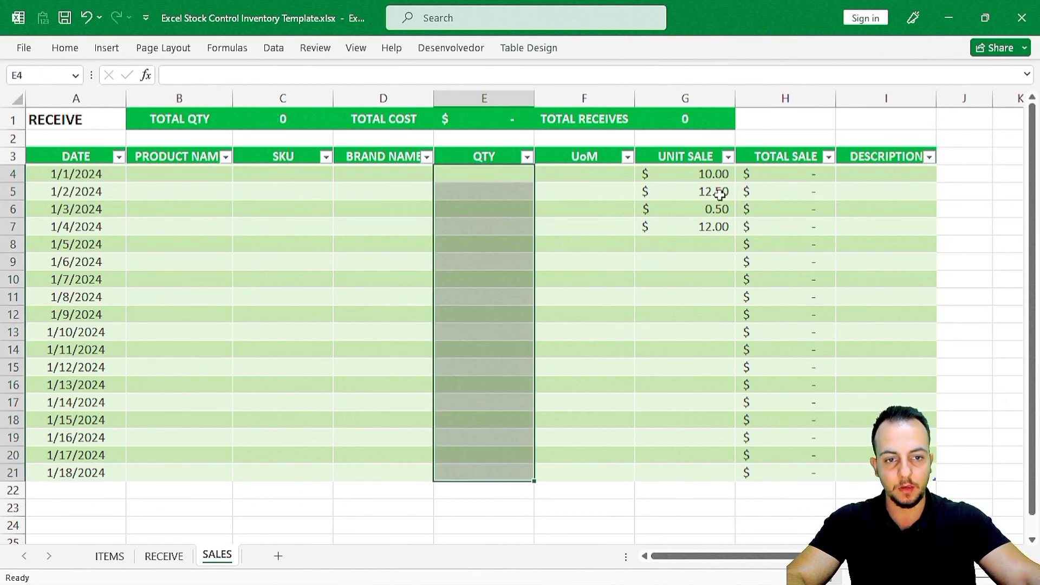
{"action": "left_click_drag", "start_coordinate": [706, 173], "coordinate": [705, 475]}
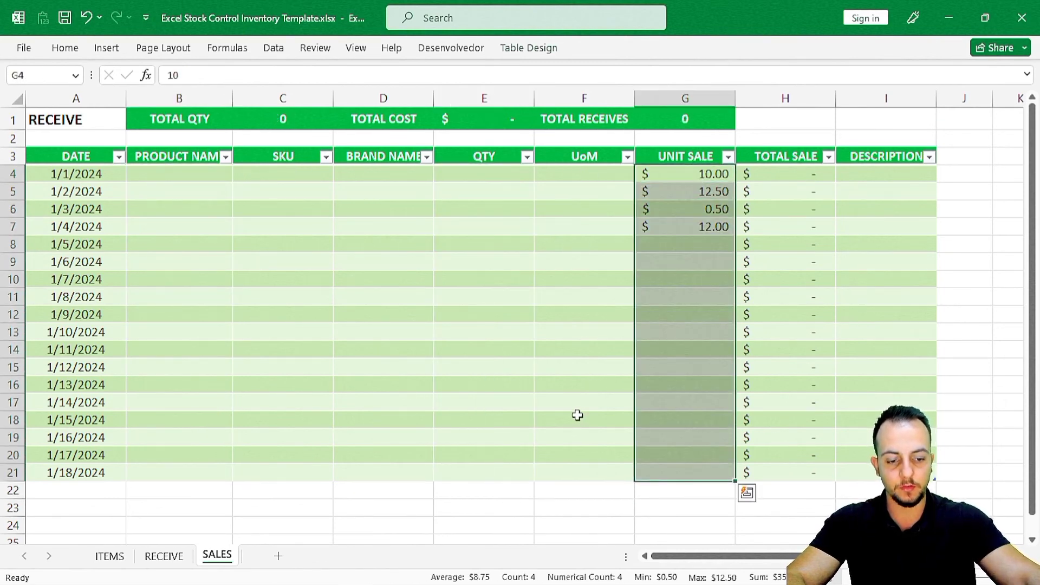
{"action": "key", "text": "Delete"}
Step: Inspect the SKU lookup formula in C5 on the SALES sheet without changing it
{"action": "left_click", "coordinate": [395, 304]}
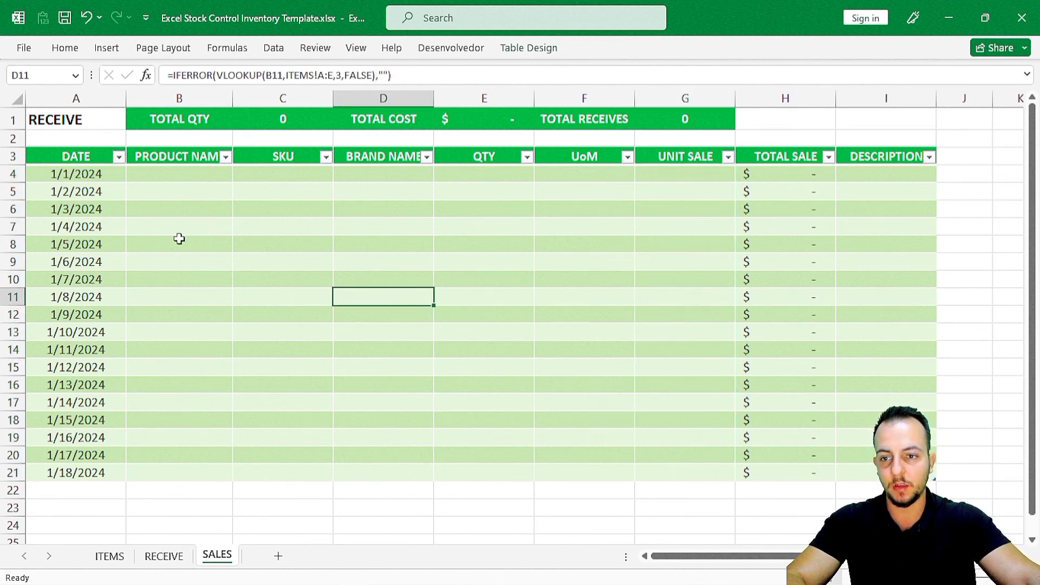
{"action": "left_click", "coordinate": [283, 194]}
{"action": "double_click", "coordinate": [297, 199]}
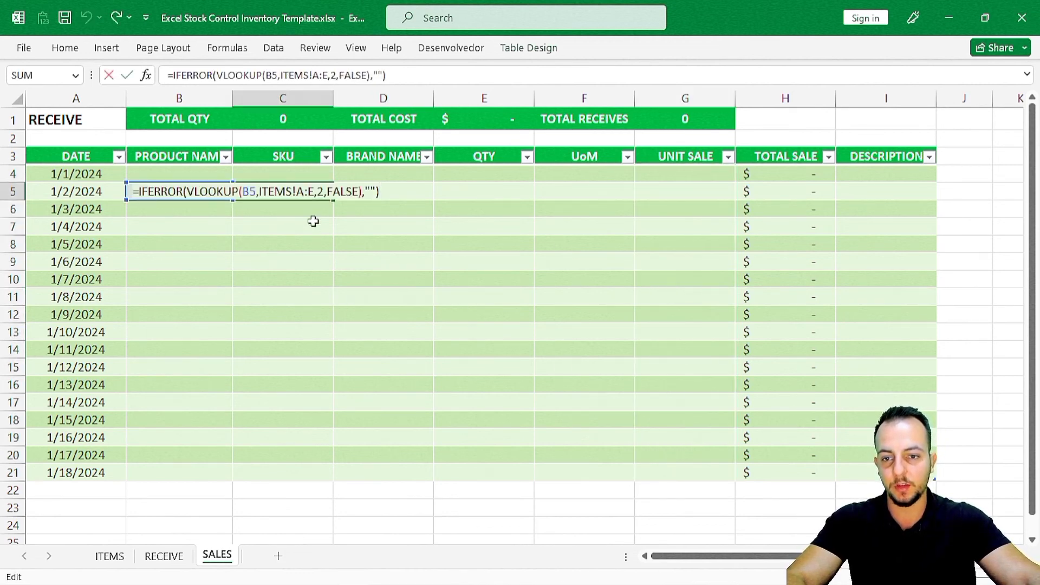
{"action": "key", "text": "Escape"}
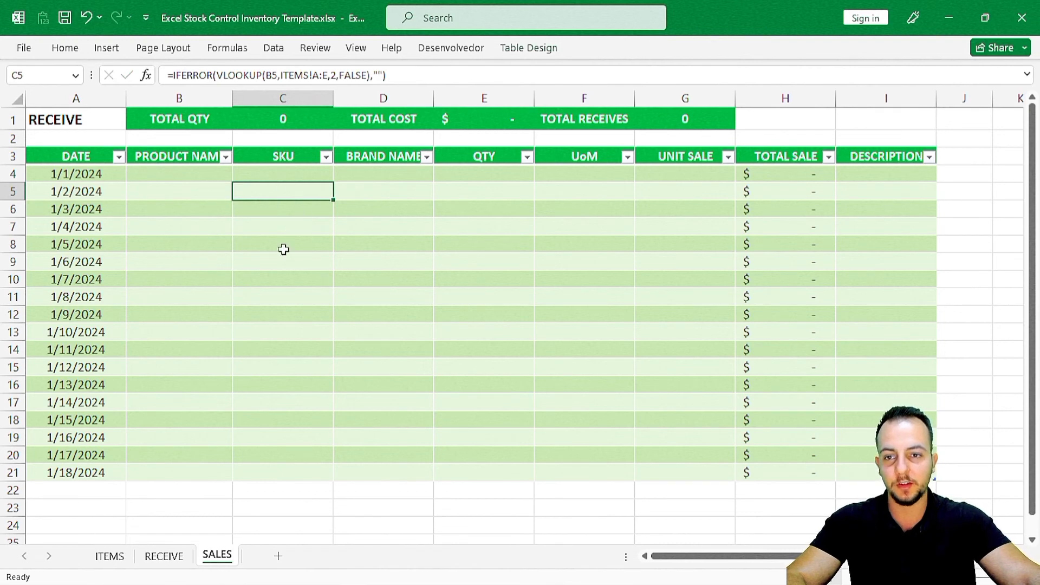
Step: Fill the SALES table's header row, A3 to I3, with standard red
{"action": "left_click_drag", "start_coordinate": [87, 156], "coordinate": [888, 156]}
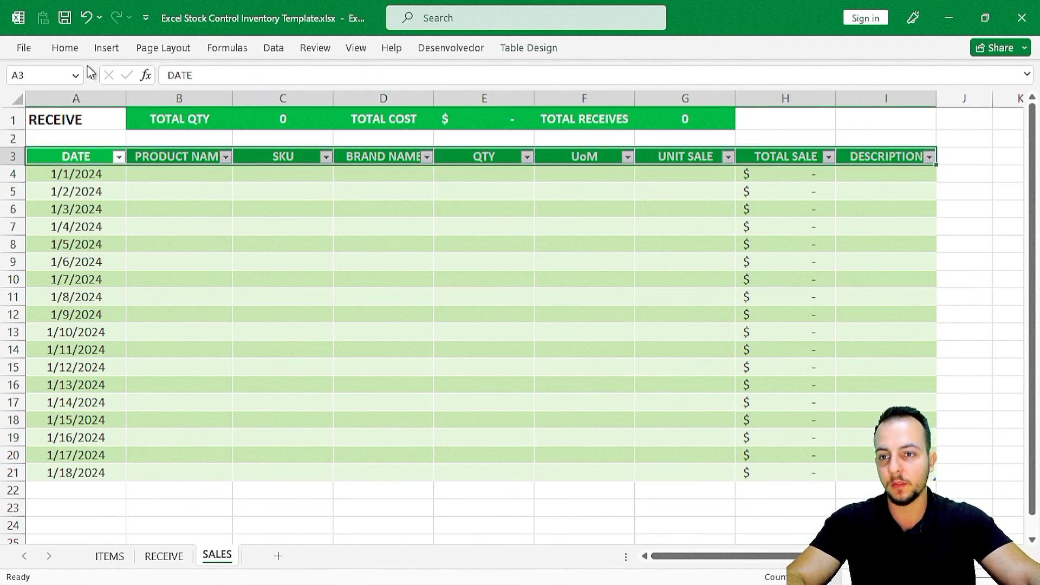
{"action": "left_click", "coordinate": [75, 55]}
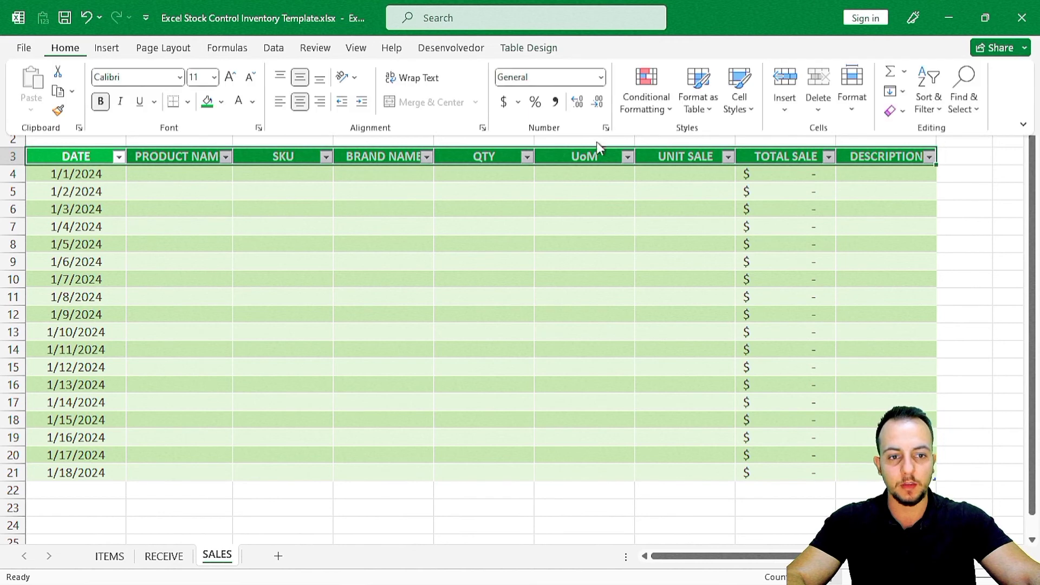
{"action": "left_click", "coordinate": [222, 103]}
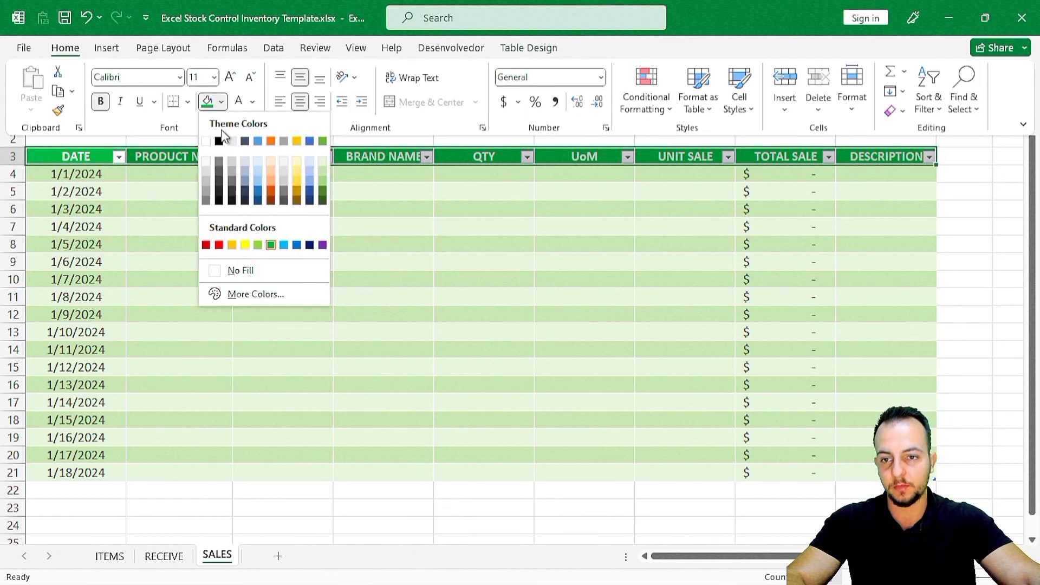
{"action": "left_click", "coordinate": [219, 244]}
{"action": "left_click", "coordinate": [383, 261]}
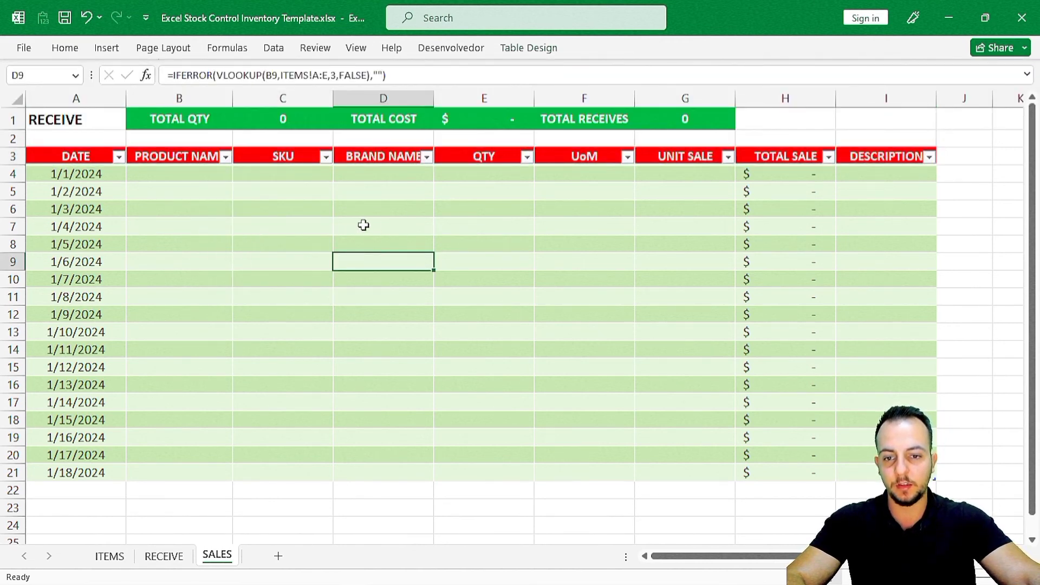
Step: Apply the orange banded Medium table style to the SALES table
{"action": "left_click", "coordinate": [369, 297]}
{"action": "left_click", "coordinate": [371, 367]}
{"action": "left_click", "coordinate": [490, 257]}
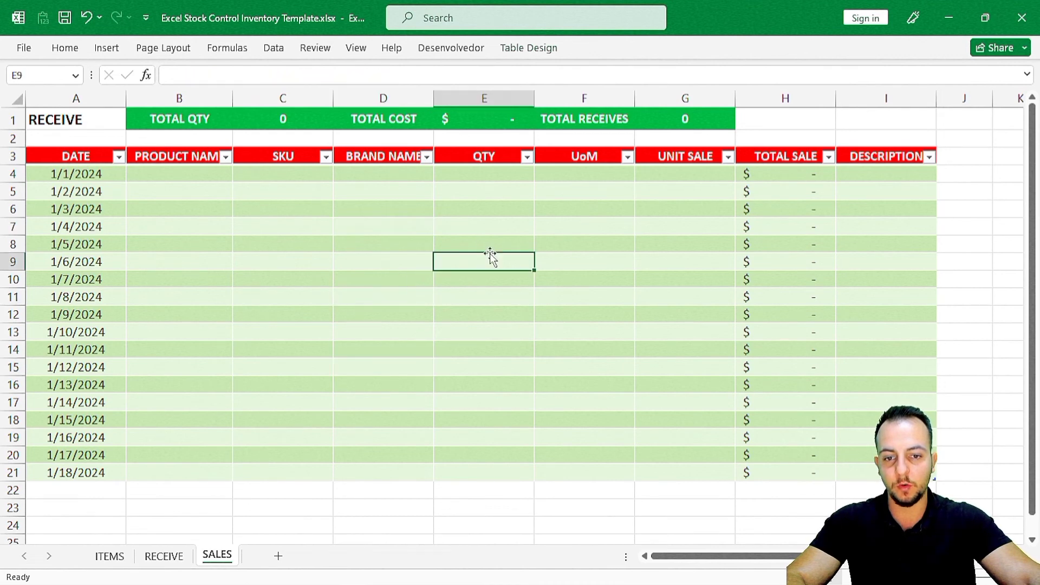
{"action": "left_click", "coordinate": [528, 48]}
{"action": "left_click", "coordinate": [975, 106]}
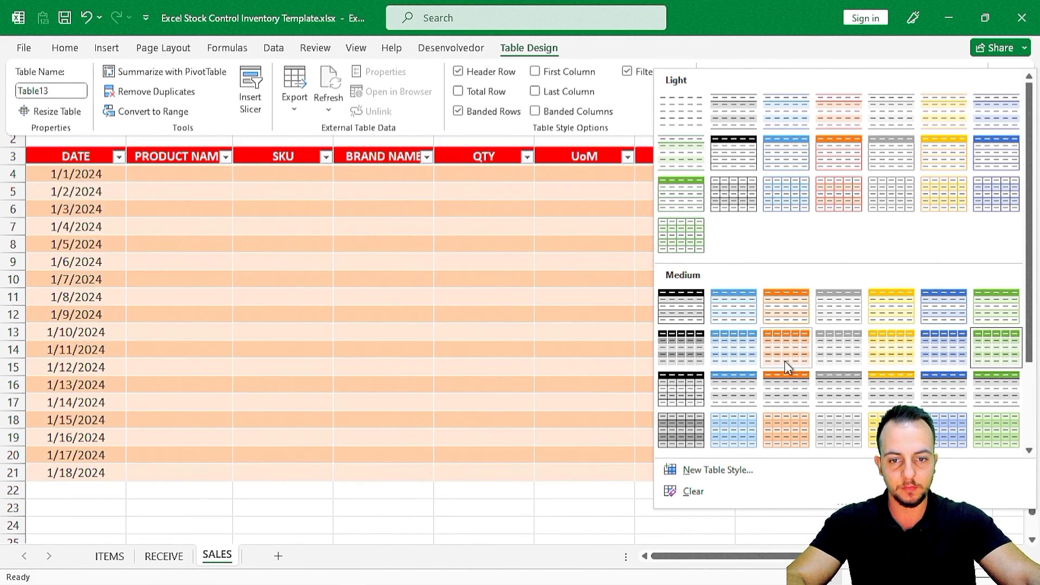
{"action": "left_click", "coordinate": [784, 361]}
{"action": "left_click", "coordinate": [383, 262]}
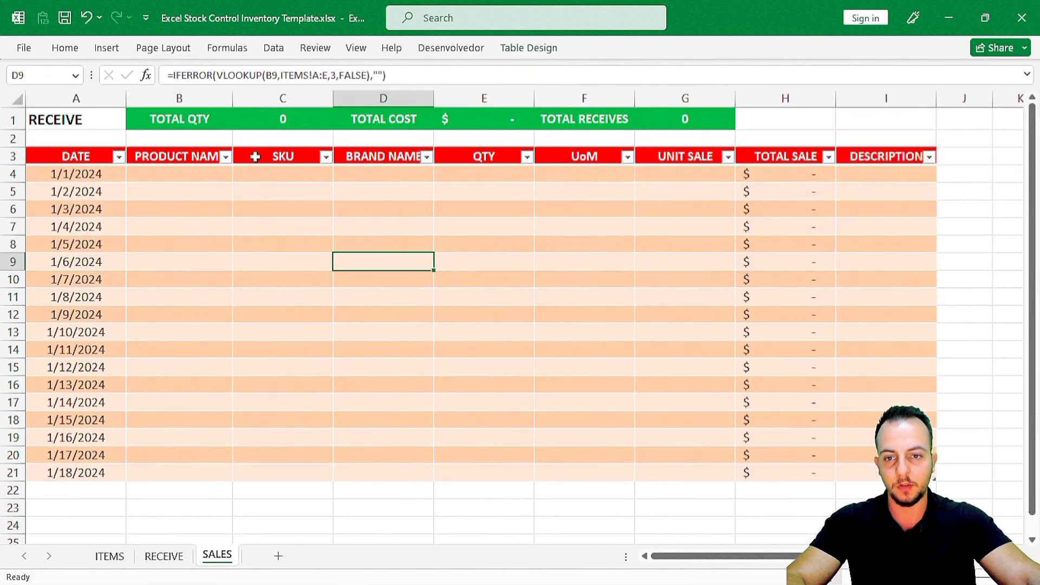
Step: Fill the summary cells B1 to G1 on the SALES sheet with the same red
{"action": "left_click_drag", "start_coordinate": [173, 115], "coordinate": [642, 120]}
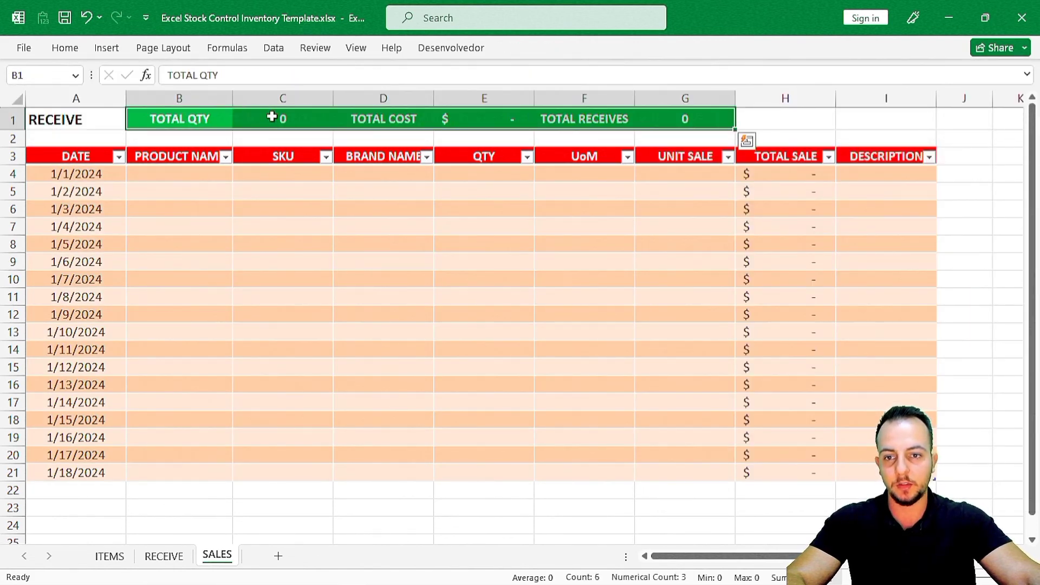
{"action": "left_click", "coordinate": [64, 47]}
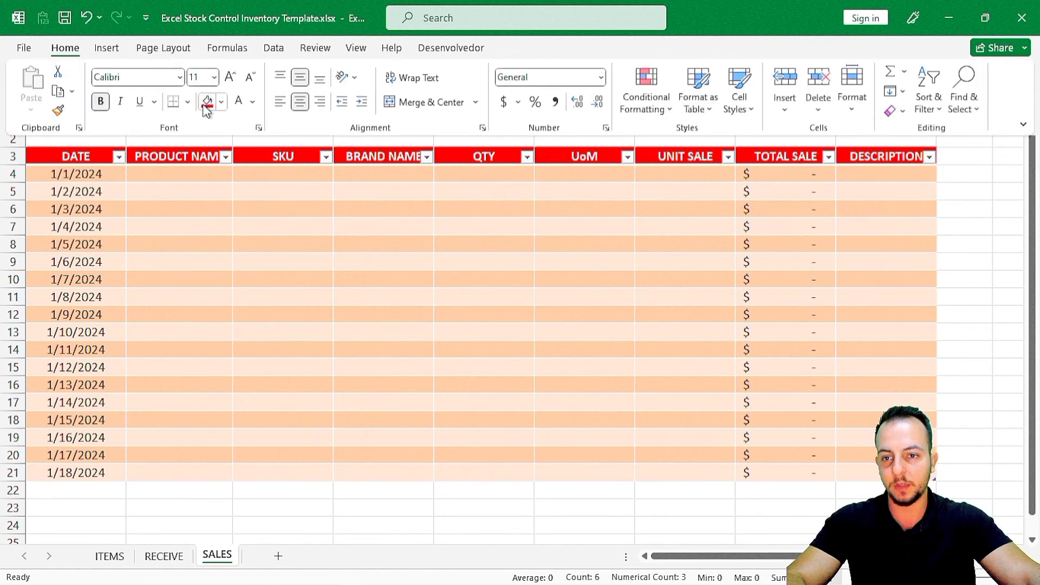
{"action": "left_click", "coordinate": [204, 103]}
{"action": "left_click", "coordinate": [292, 215]}
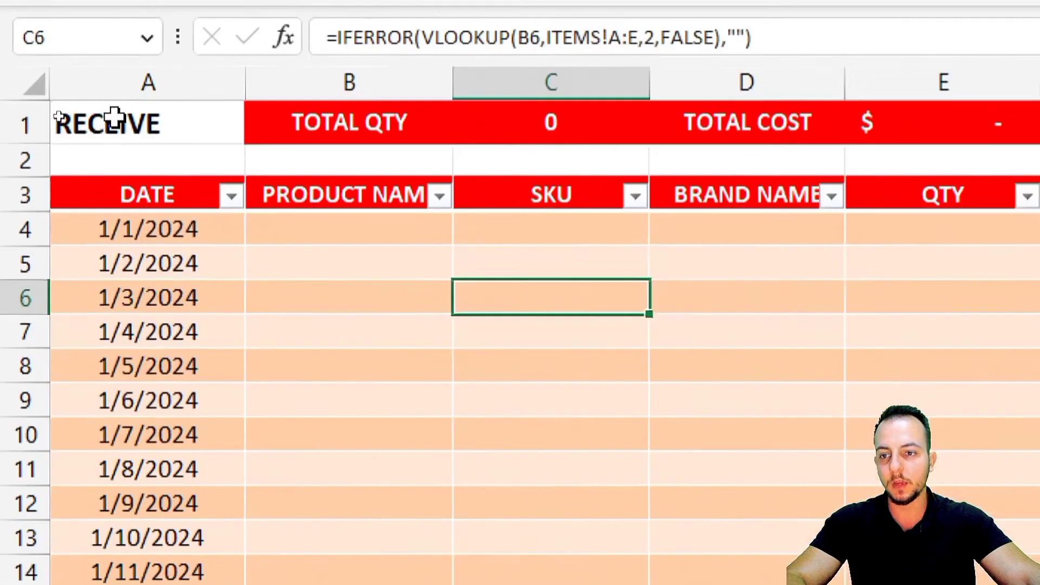
Step: Change the sheet title in A1 to SALES
{"action": "left_click", "coordinate": [47, 118]}
{"action": "type", "text": "SALES"}
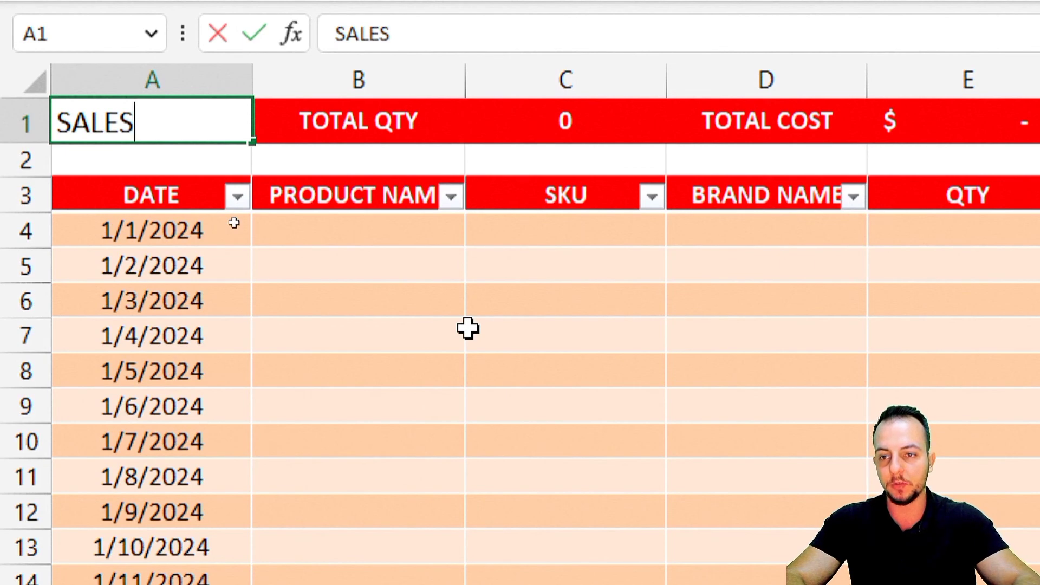
{"action": "key", "text": "Return"}
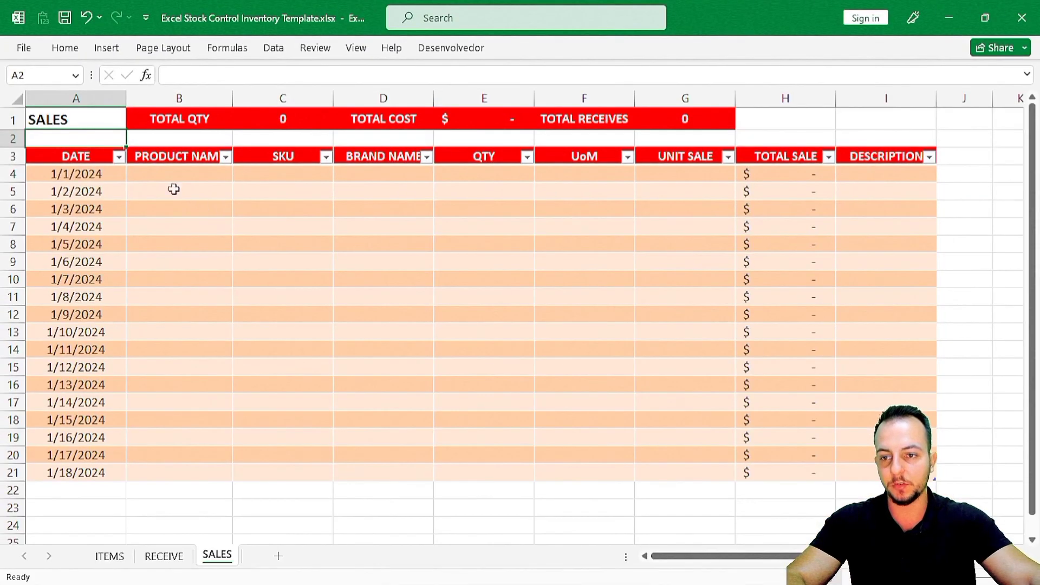
Step: Compare the RECEIVE sheet's layout with the recoloured SALES sheet
{"action": "left_click", "coordinate": [168, 238]}
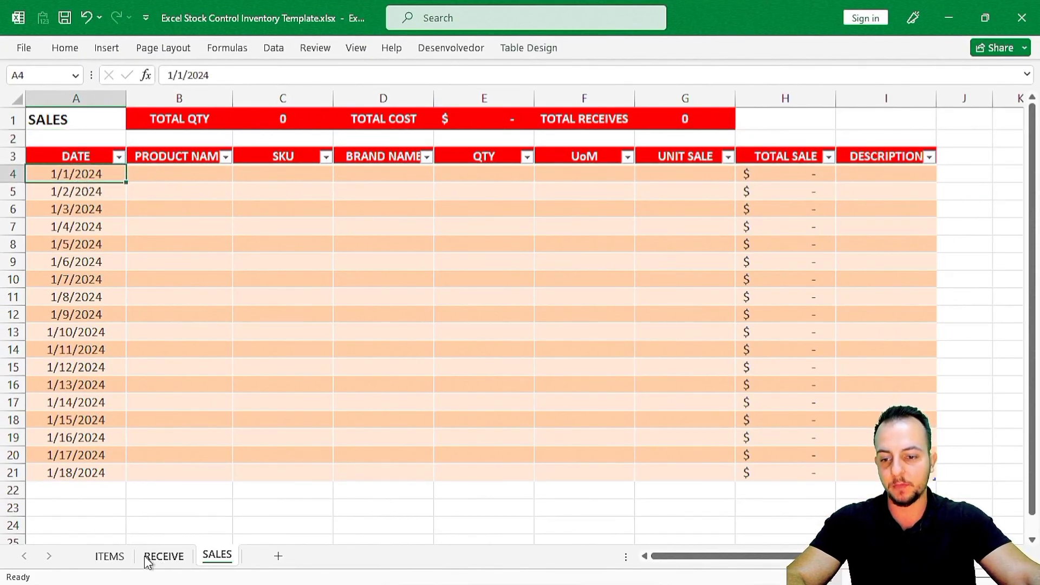
{"action": "left_click", "coordinate": [163, 558]}
{"action": "left_click", "coordinate": [213, 563]}
{"action": "left_click", "coordinate": [174, 558]}
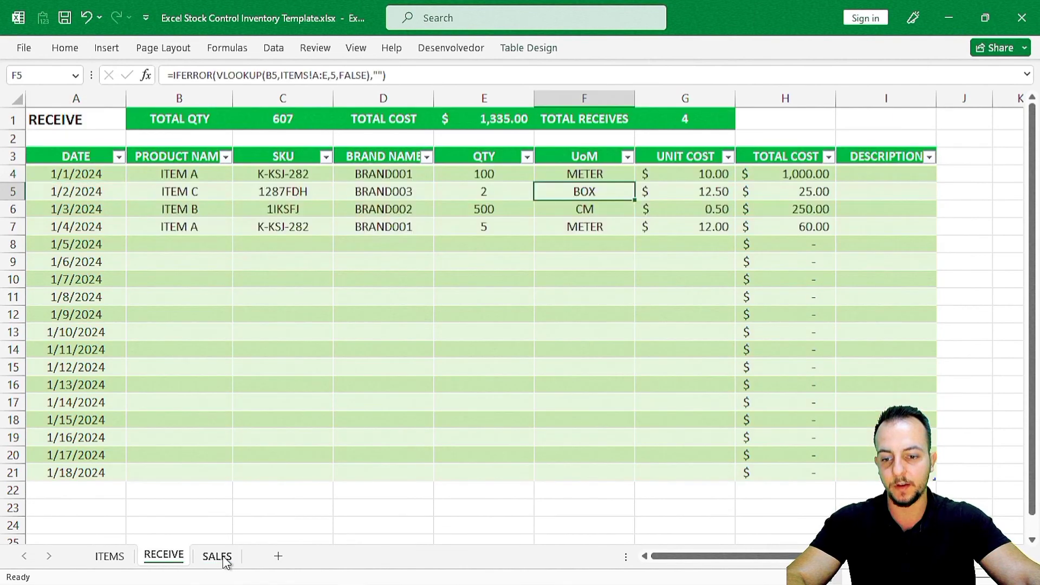
{"action": "left_click", "coordinate": [220, 557]}
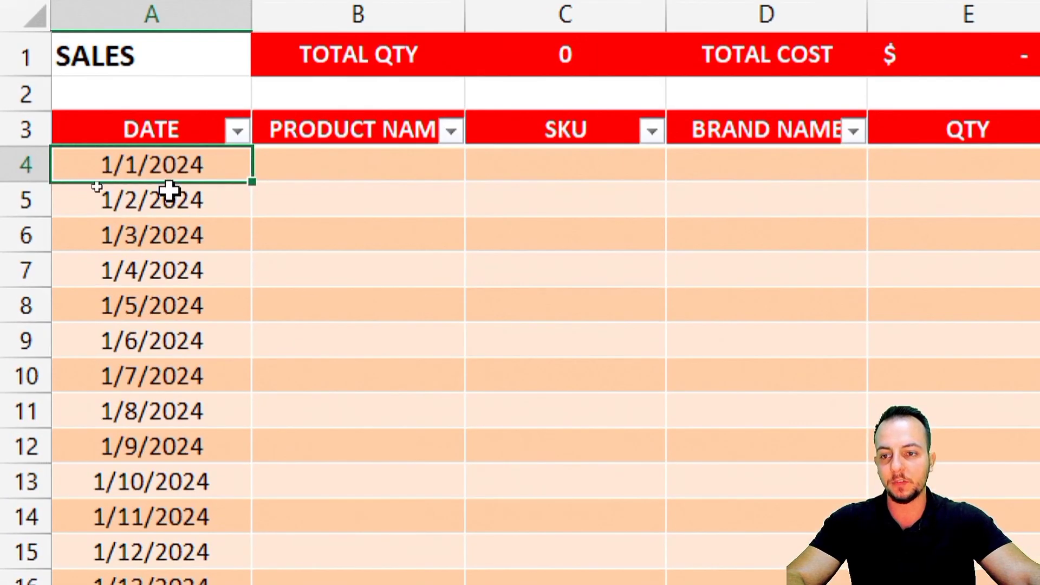
Step: Choose ITEM A as the product in B4 and ITEM C in B5 on the SALES sheet
{"action": "left_click", "coordinate": [202, 177]}
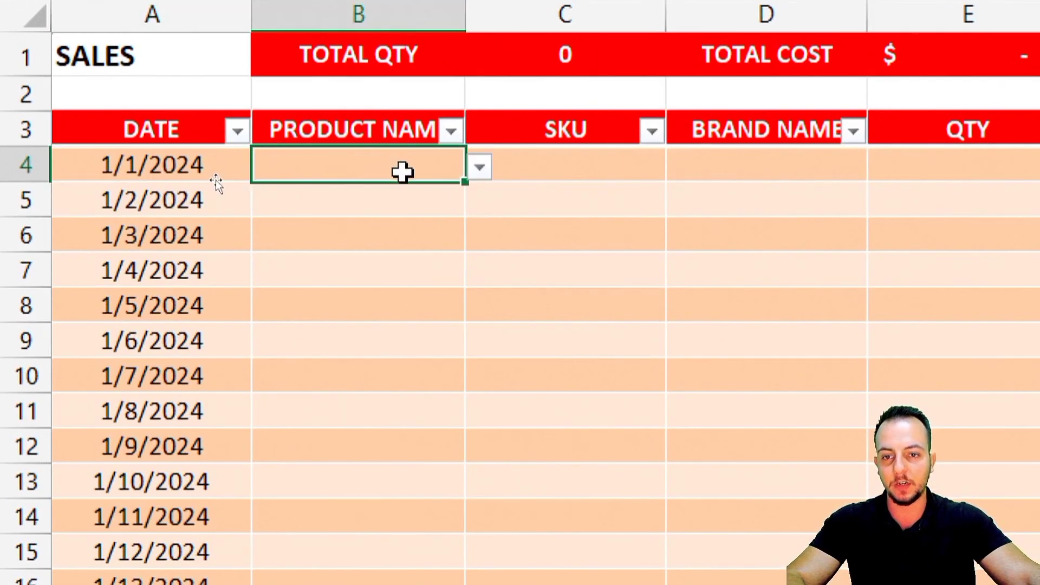
{"action": "left_click", "coordinate": [239, 174]}
{"action": "left_click", "coordinate": [325, 196]}
{"action": "left_click", "coordinate": [371, 209]}
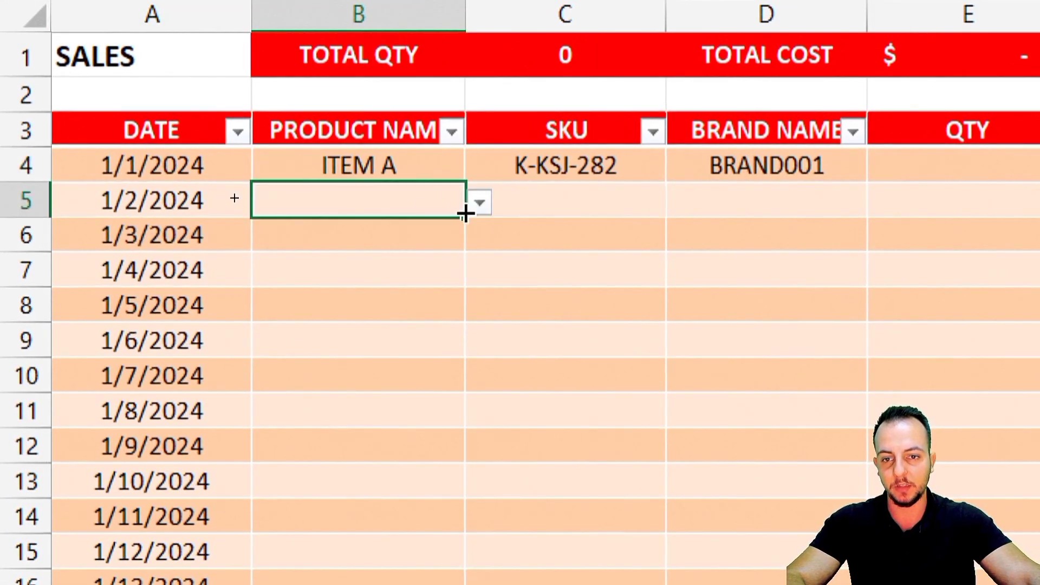
{"action": "left_click", "coordinate": [479, 206]}
{"action": "left_click", "coordinate": [401, 208]}
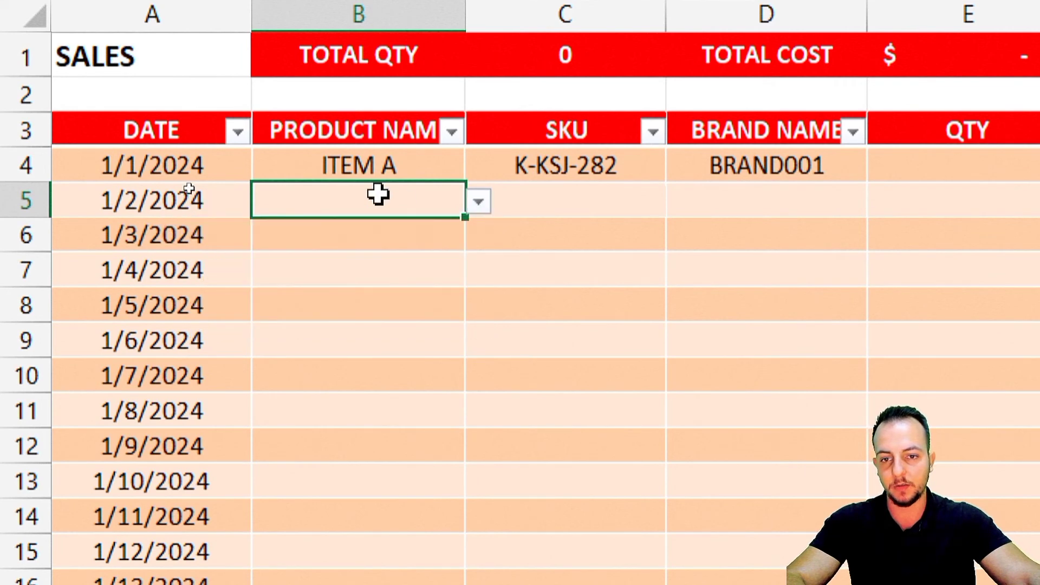
{"action": "left_click", "coordinate": [479, 201]}
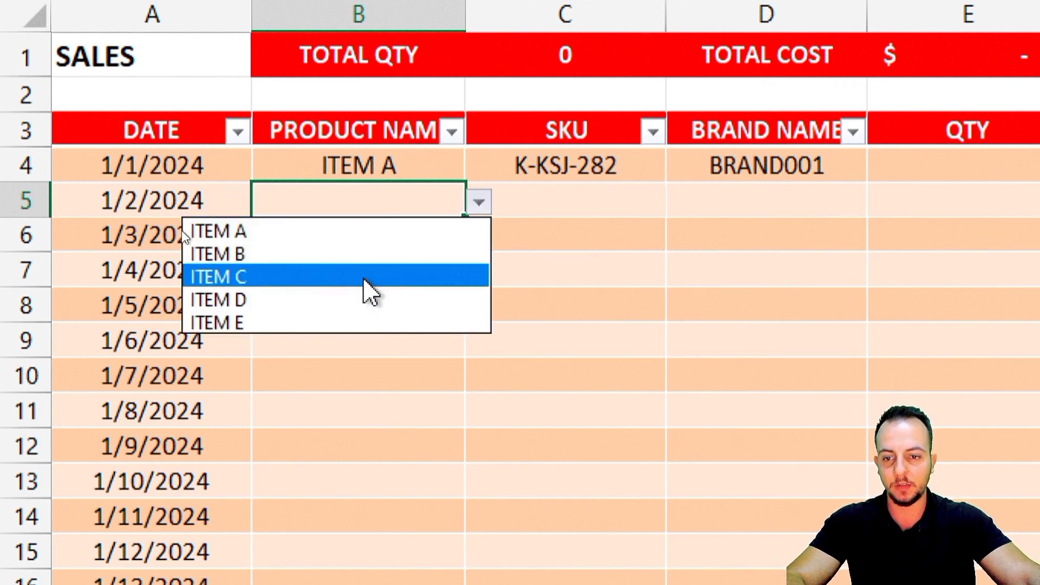
{"action": "left_click", "coordinate": [372, 291]}
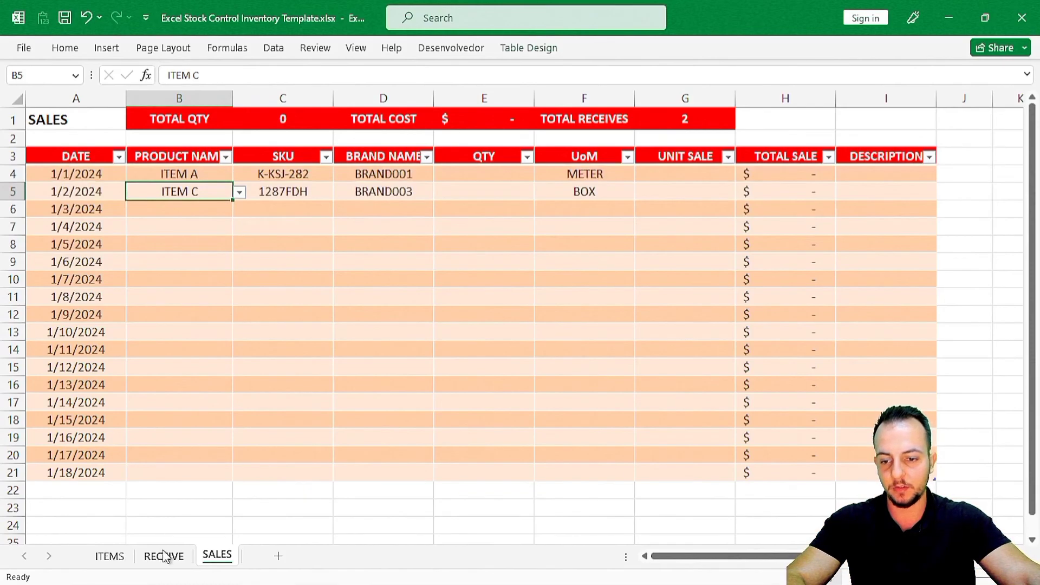
Step: Check the RECEIVE entries, and enter a QTY of 100 and a UNIT SALE of 20 for ITEM A on the SALES sheet
{"action": "left_click", "coordinate": [164, 556]}
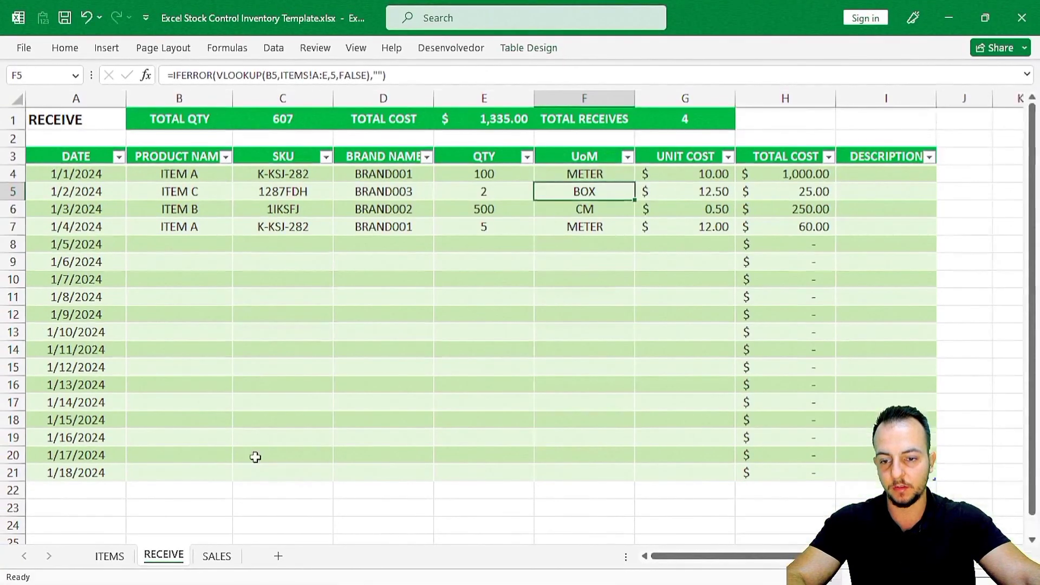
{"action": "key", "text": "ctrl+Page_Down"}
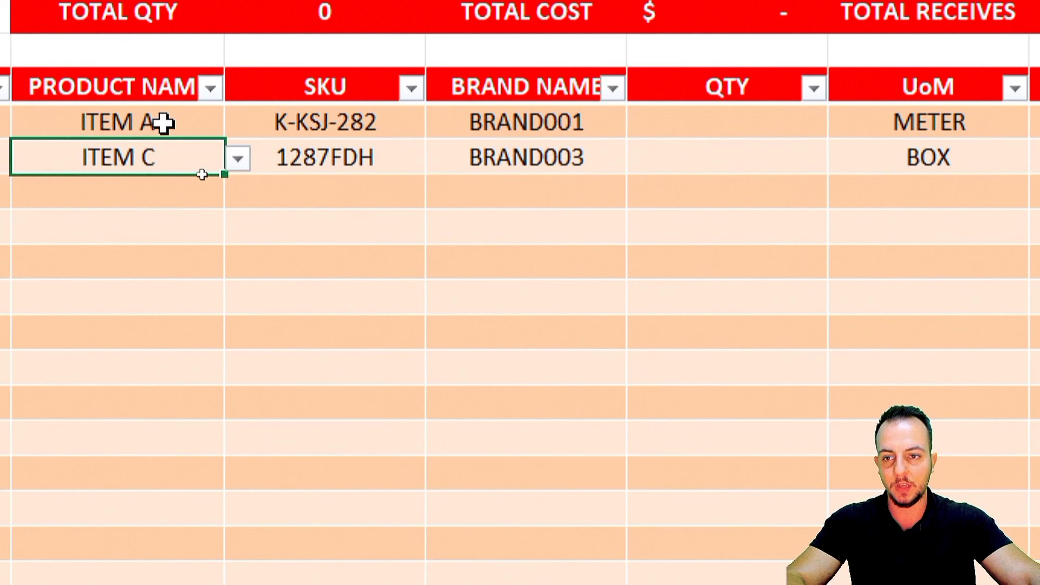
{"action": "left_click", "coordinate": [201, 174]}
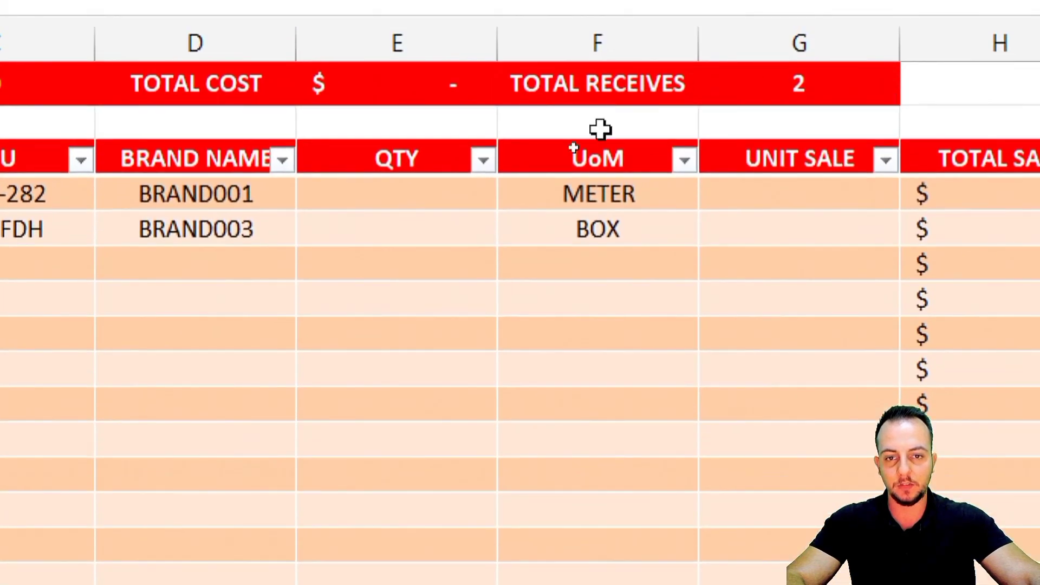
{"action": "left_click", "coordinate": [770, 125]}
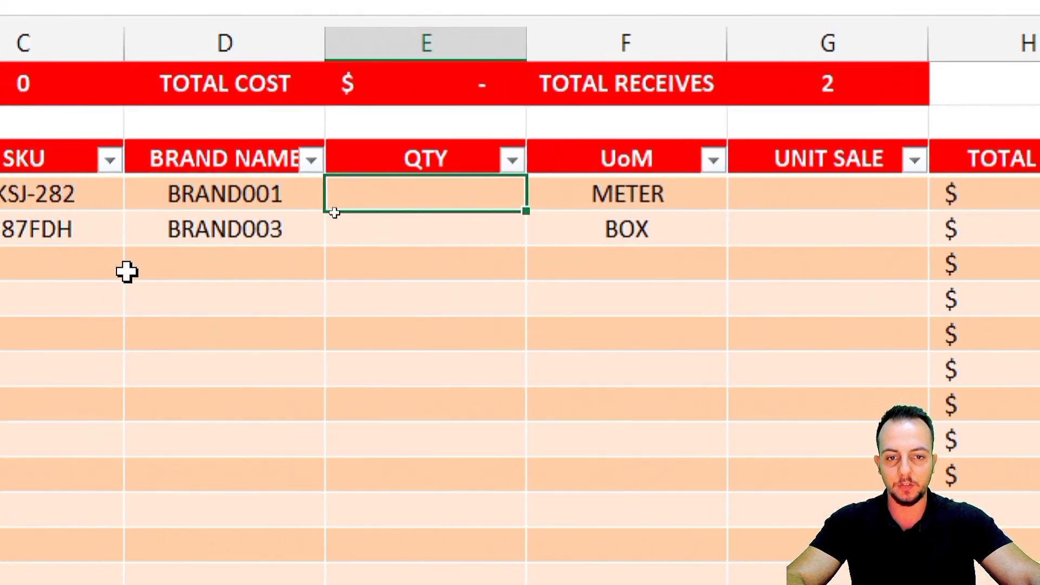
{"action": "type", "text": "1"}
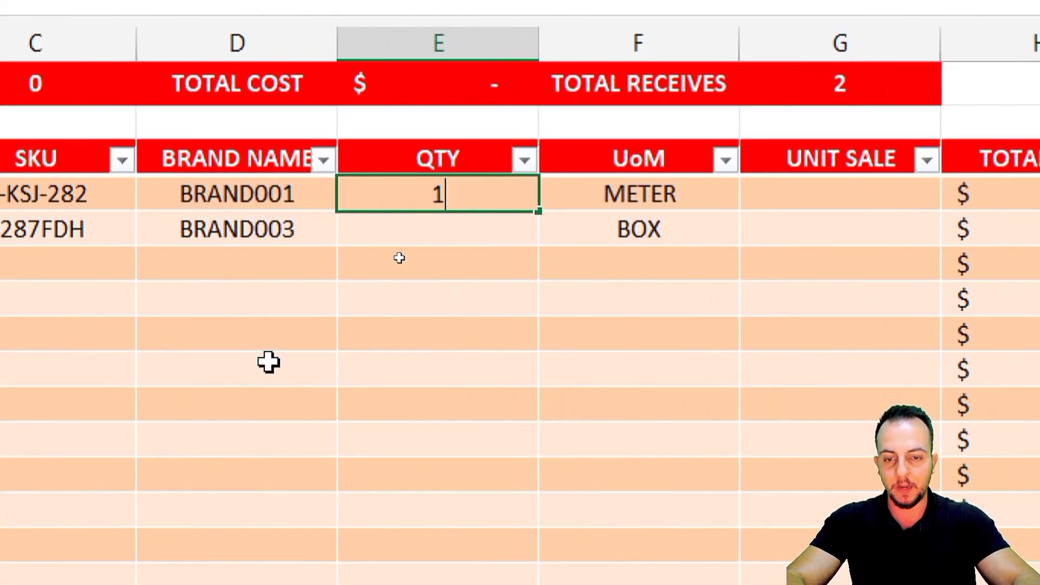
{"action": "type", "text": "00"}
{"action": "key", "text": "Return"}
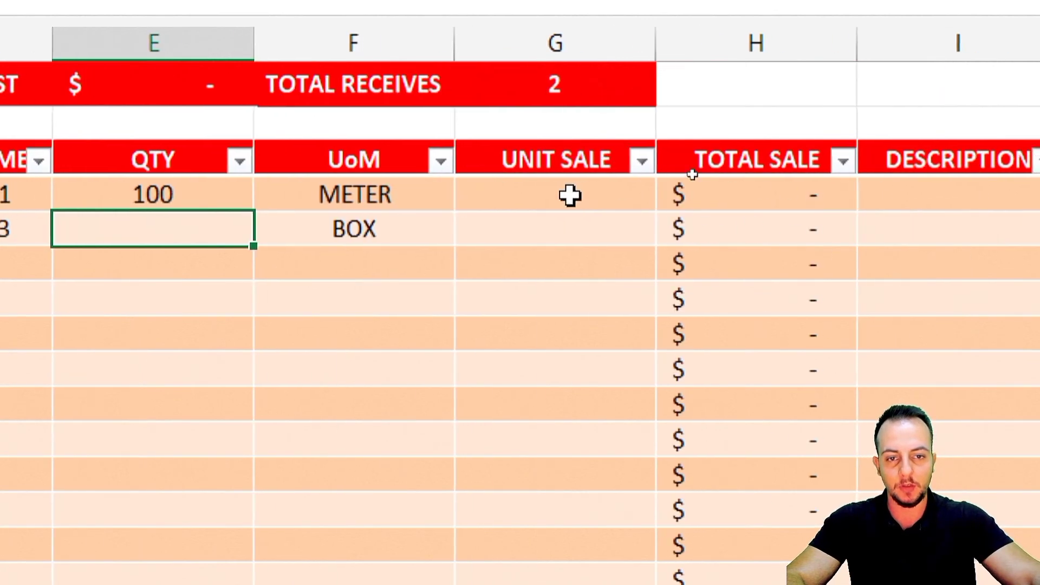
{"action": "left_click", "coordinate": [853, 194]}
{"action": "type", "text": "20"}
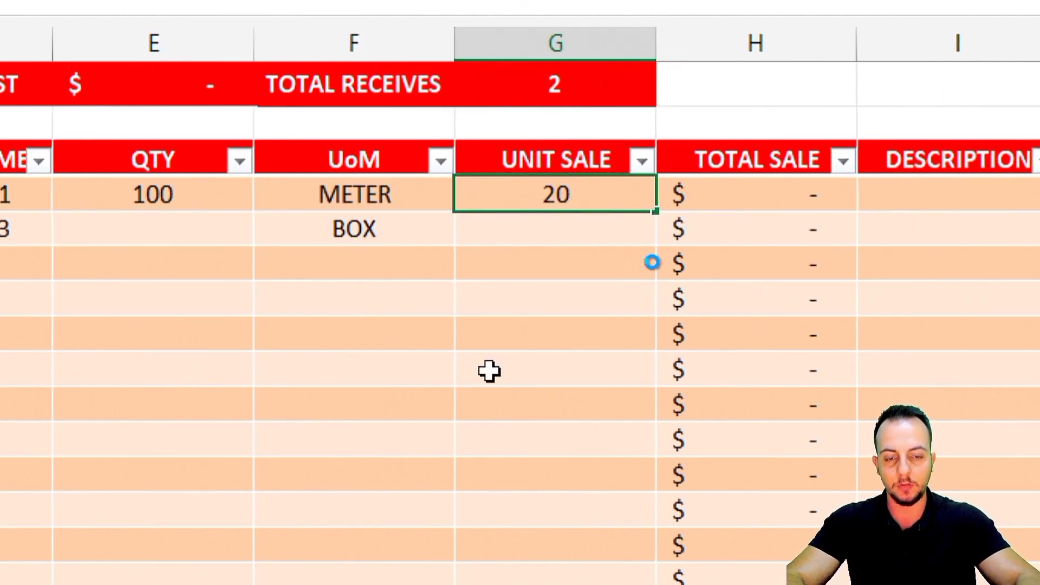
{"action": "key", "text": "Return"}
{"action": "left_click", "coordinate": [227, 227]}
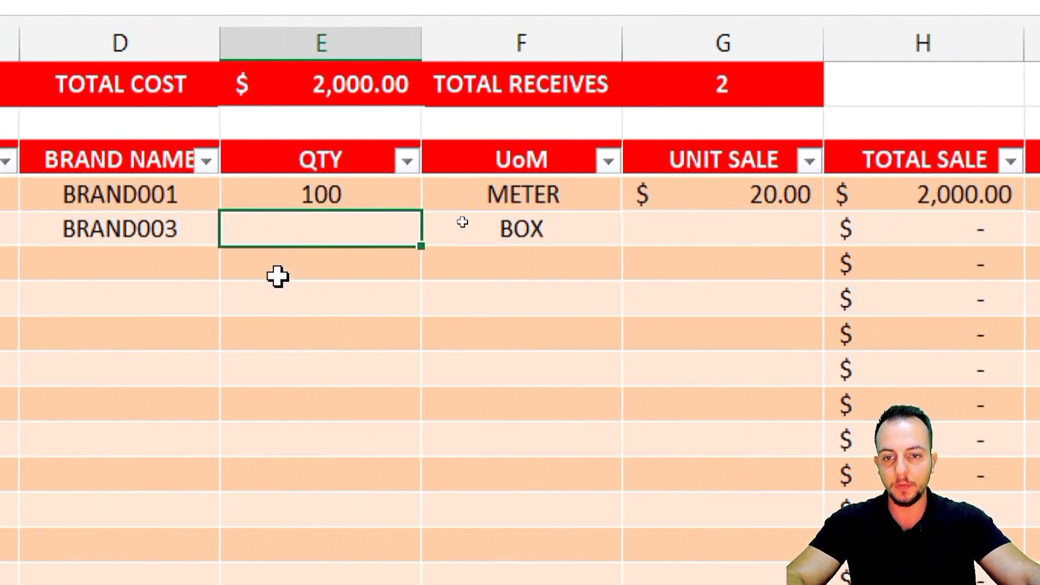
{"action": "left_click", "coordinate": [120, 233]}
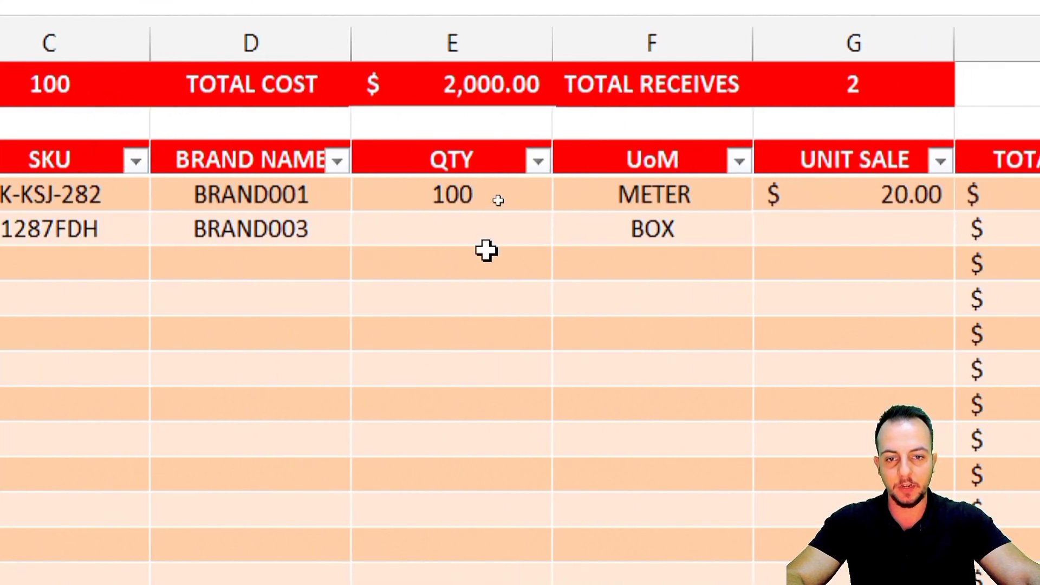
Step: Enter a QTY of 1 and a UNIT SALE of 100 for ITEM C on the SALES sheet
{"action": "left_click", "coordinate": [485, 241]}
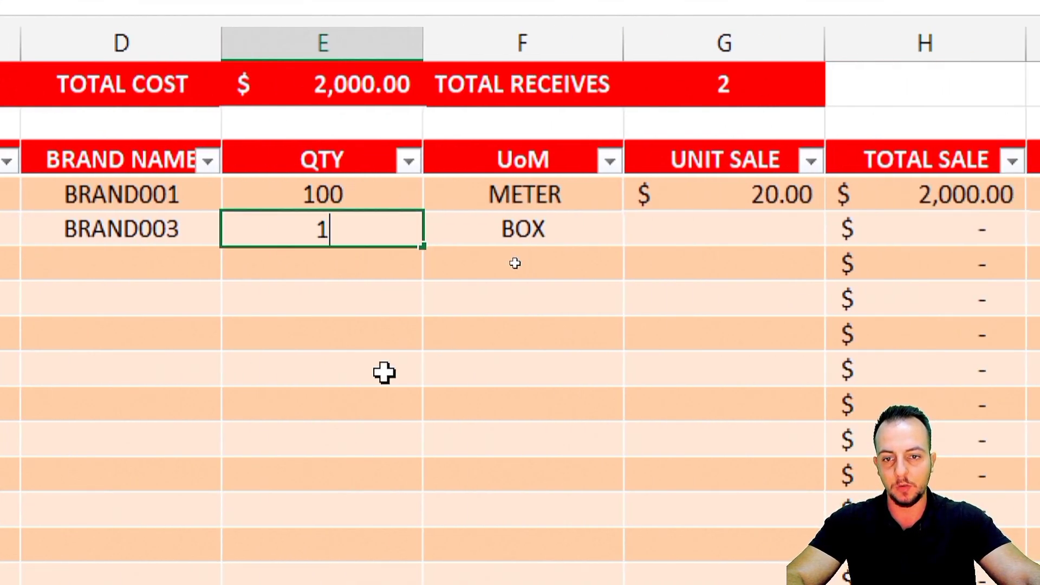
{"action": "left_click", "coordinate": [720, 228]}
{"action": "key", "text": "Return"}
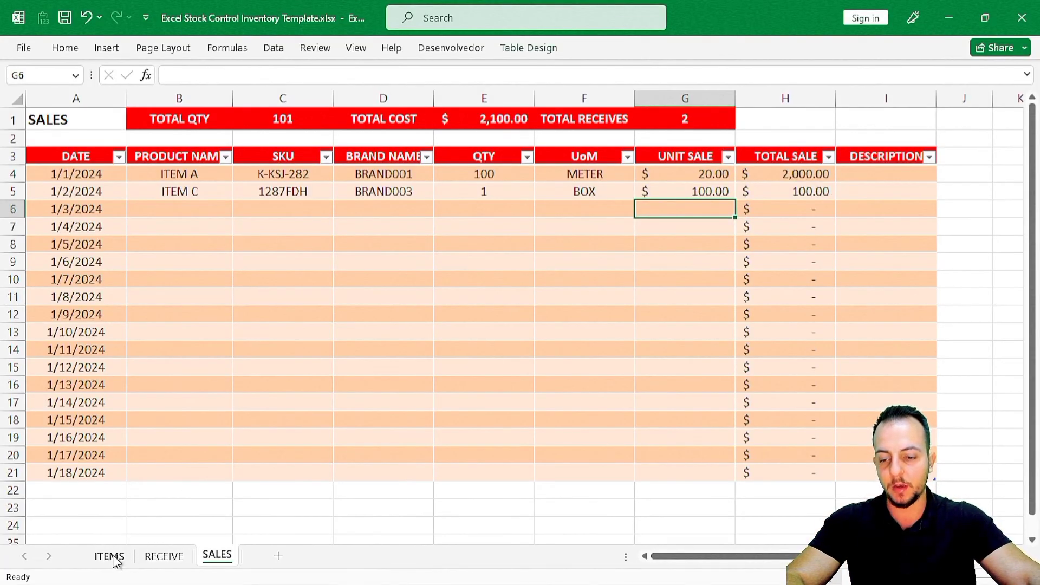
Step: Examine the SALES and BALANCE columns on the ITEMS sheet and the SUMIF formula in RECEIVE cell F4
{"action": "left_click", "coordinate": [111, 556]}
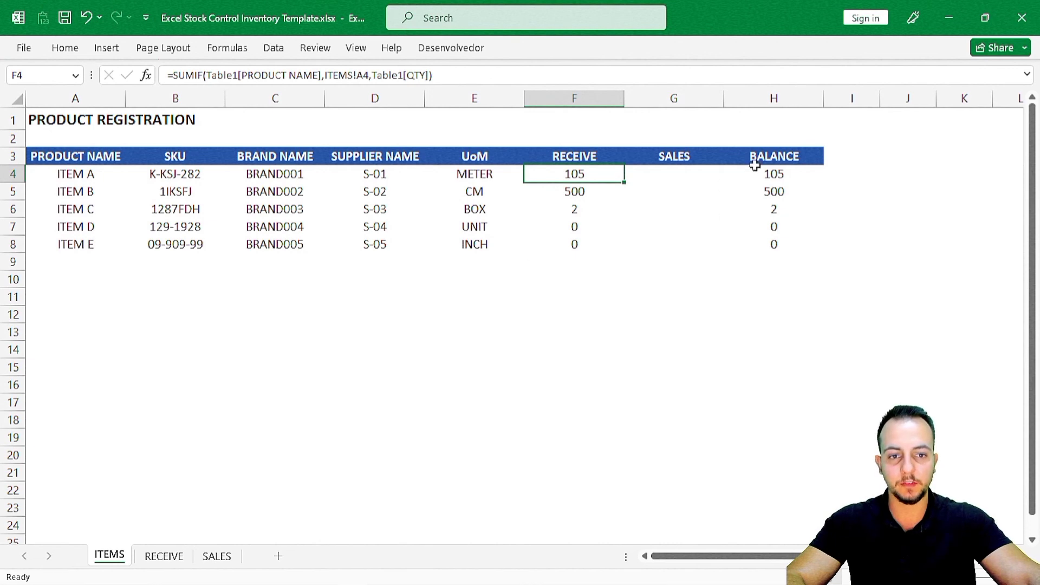
{"action": "left_click", "coordinate": [690, 99]}
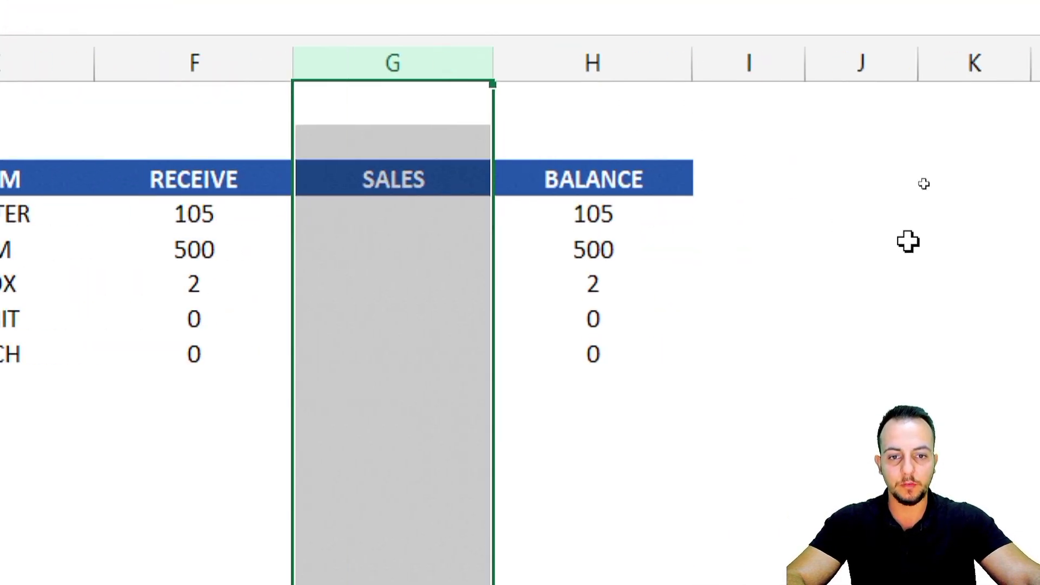
{"action": "left_click", "coordinate": [587, 214]}
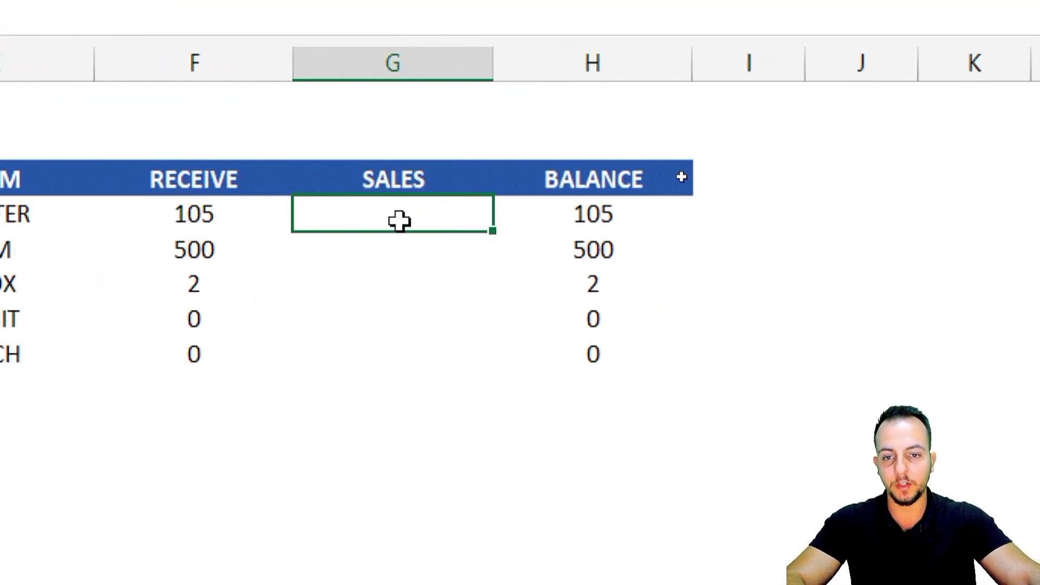
{"action": "left_click_drag", "start_coordinate": [417, 208], "coordinate": [410, 355]}
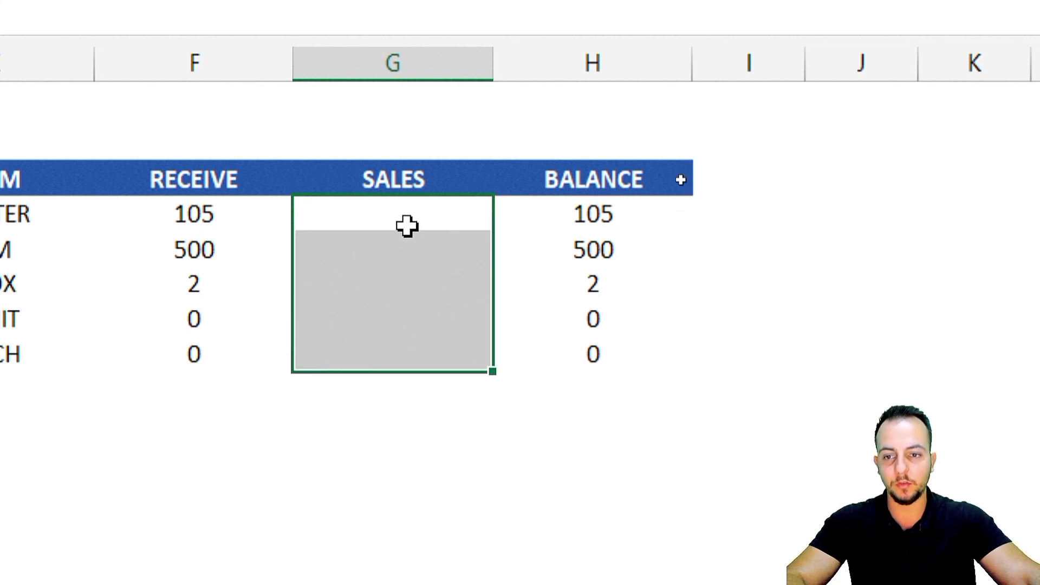
{"action": "left_click", "coordinate": [407, 226]}
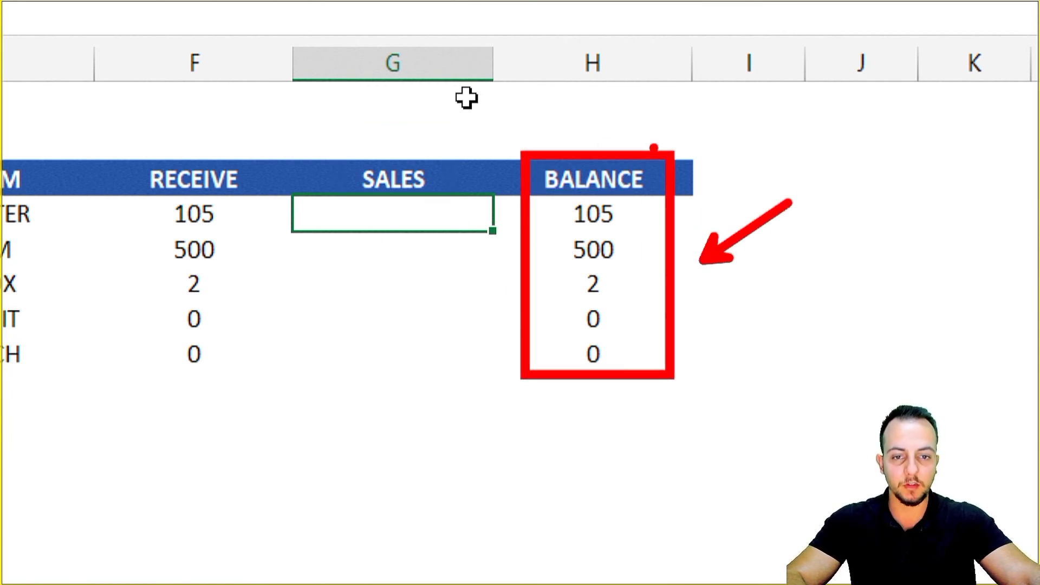
{"action": "left_click", "coordinate": [504, 70]}
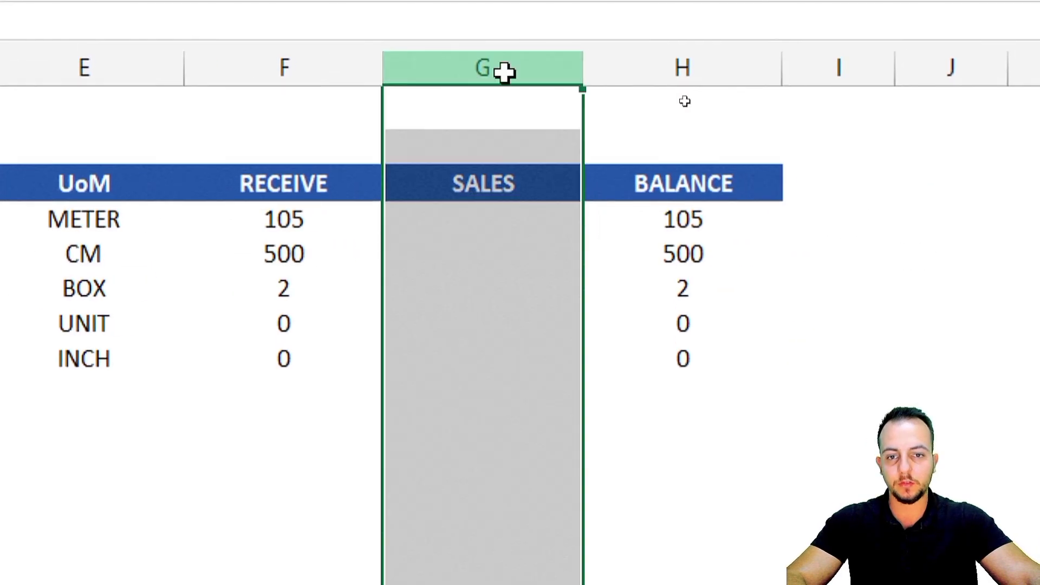
{"action": "left_click", "coordinate": [473, 214]}
{"action": "double_click", "coordinate": [325, 223]}
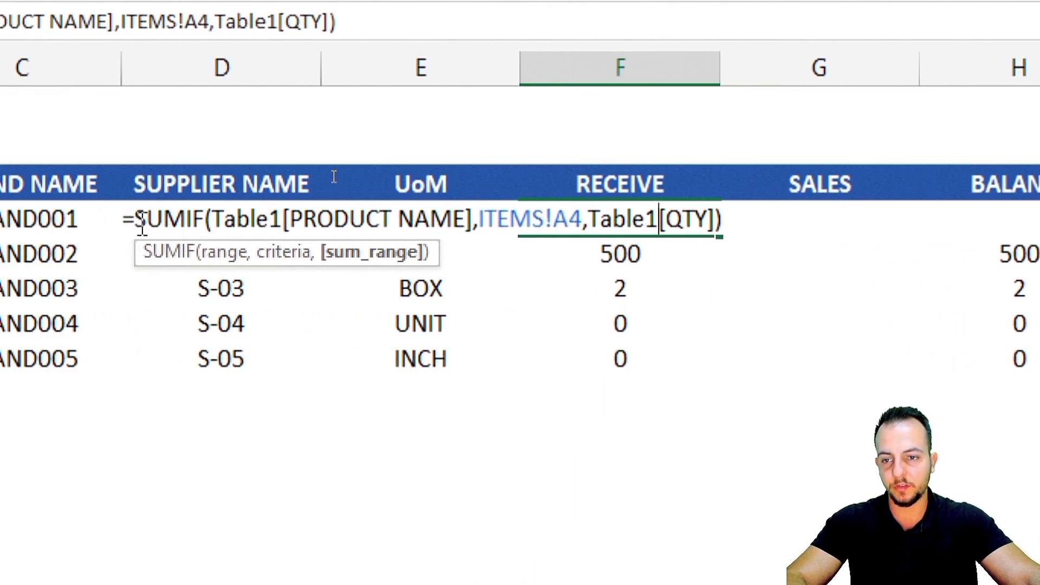
{"action": "left_click_drag", "start_coordinate": [135, 219], "coordinate": [780, 216]}
{"action": "key", "text": "Escape"}
Step: Start a SUMIF formula in G4 of the ITEMS sheet, using the SALES sheet's PRODUCT NAME column as the range
{"action": "key", "text": "Right"}
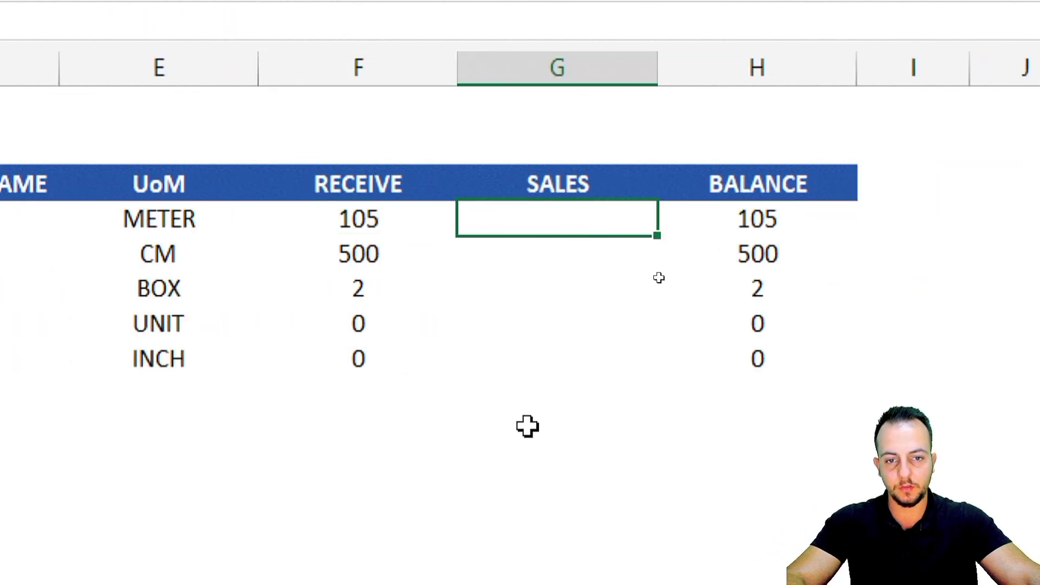
{"action": "type", "text": "=SUMI"}
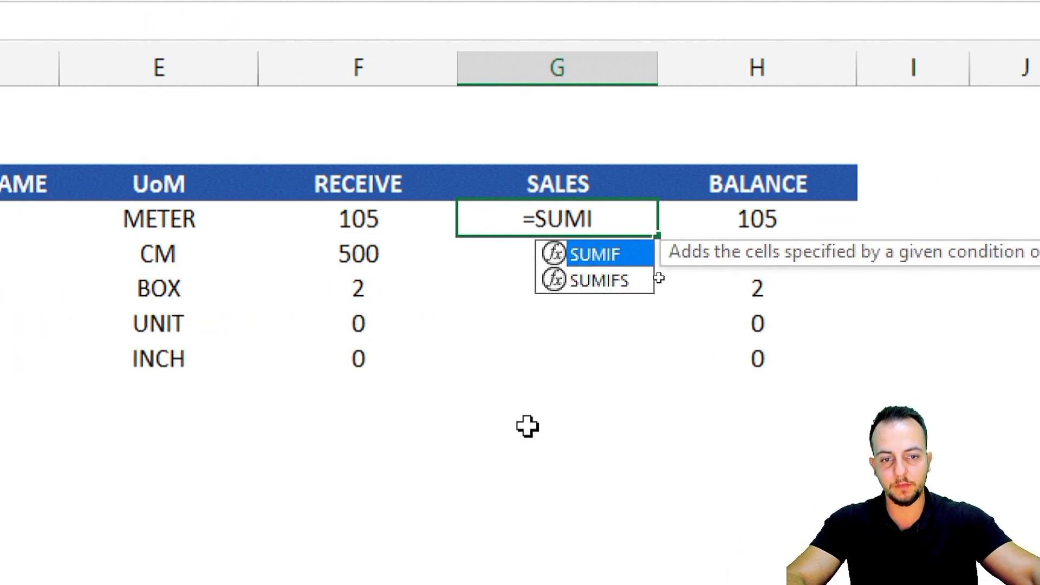
{"action": "double_click", "coordinate": [604, 255]}
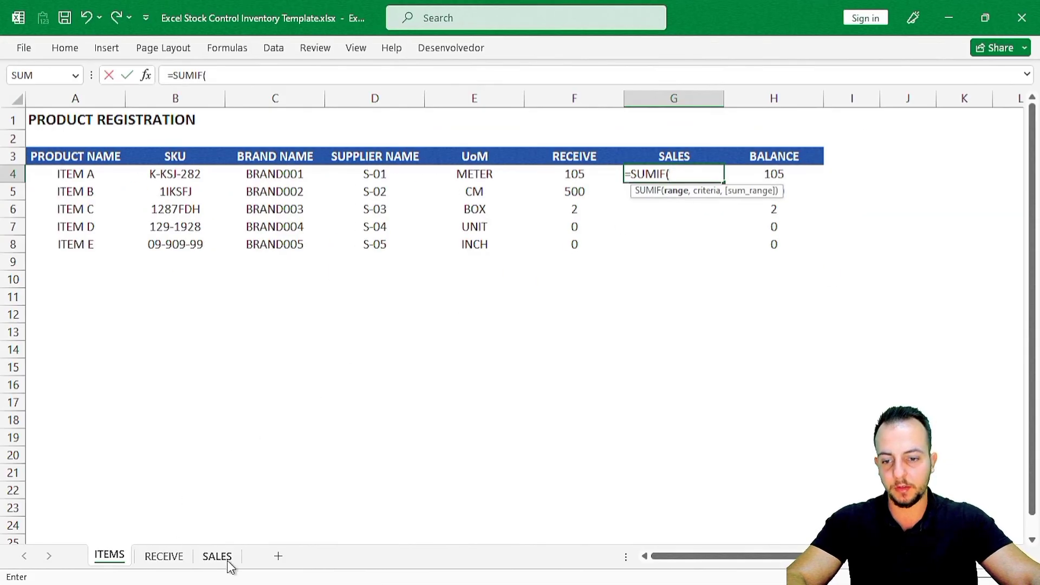
{"action": "left_click", "coordinate": [227, 561]}
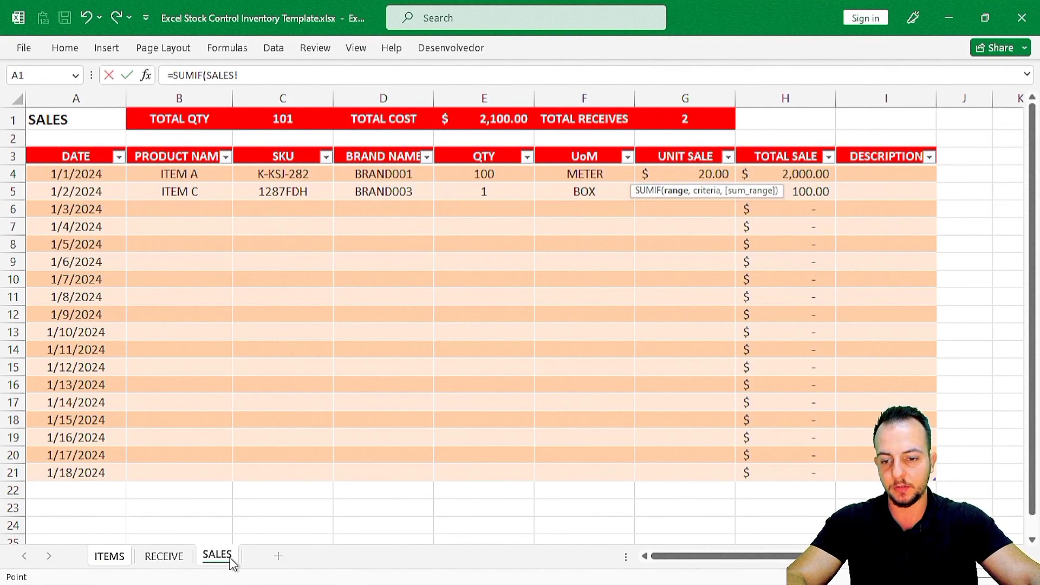
{"action": "left_click_drag", "start_coordinate": [196, 174], "coordinate": [181, 472]}
{"action": "type", "text": ","}
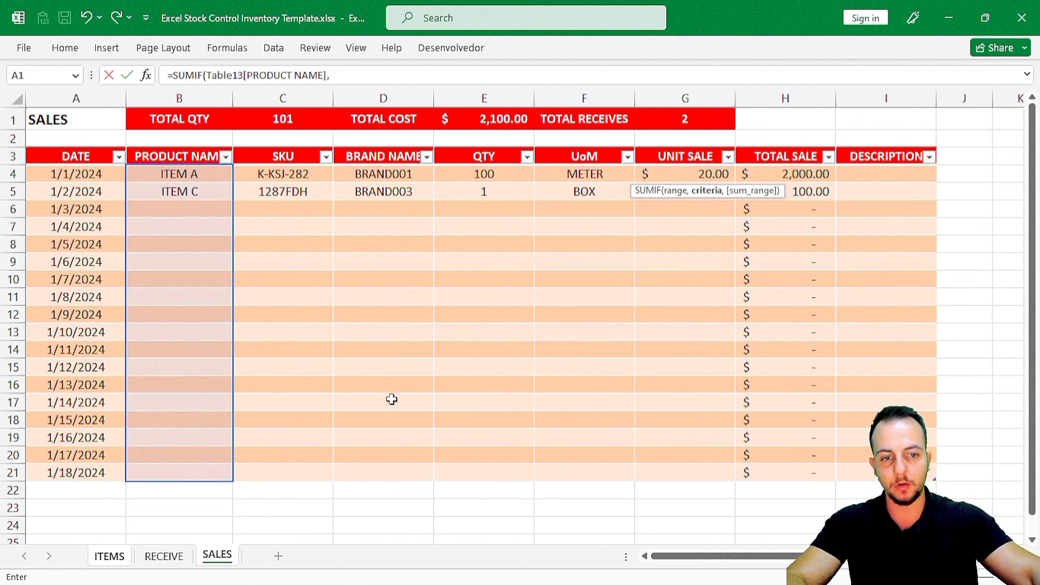
Step: Complete the SUMIF with ITEMS!A4 as criteria and the SALES sheet's QTY column as sum range, and fill it down to G8
{"action": "left_click", "coordinate": [128, 562]}
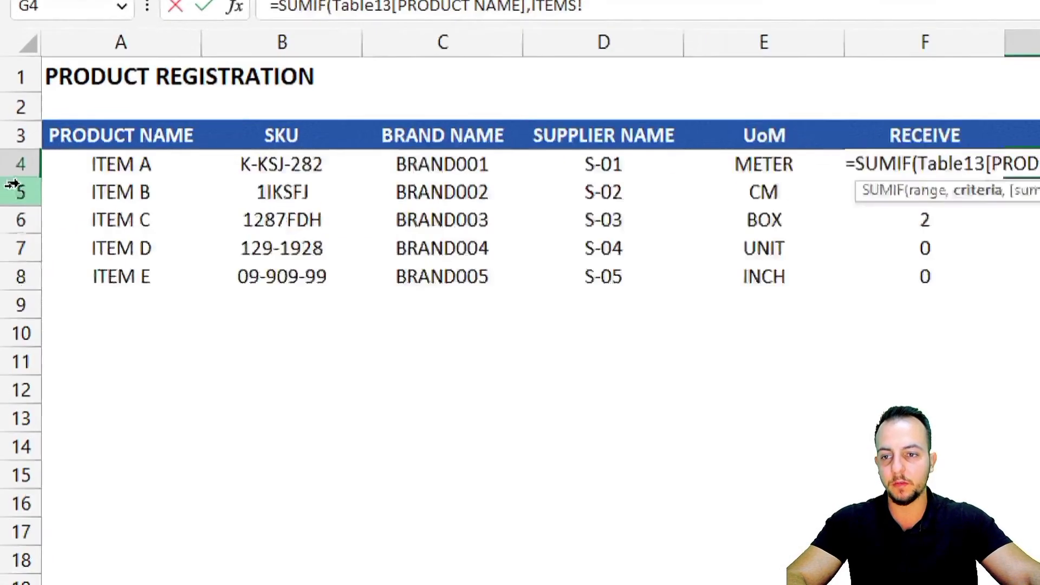
{"action": "left_click", "coordinate": [82, 176]}
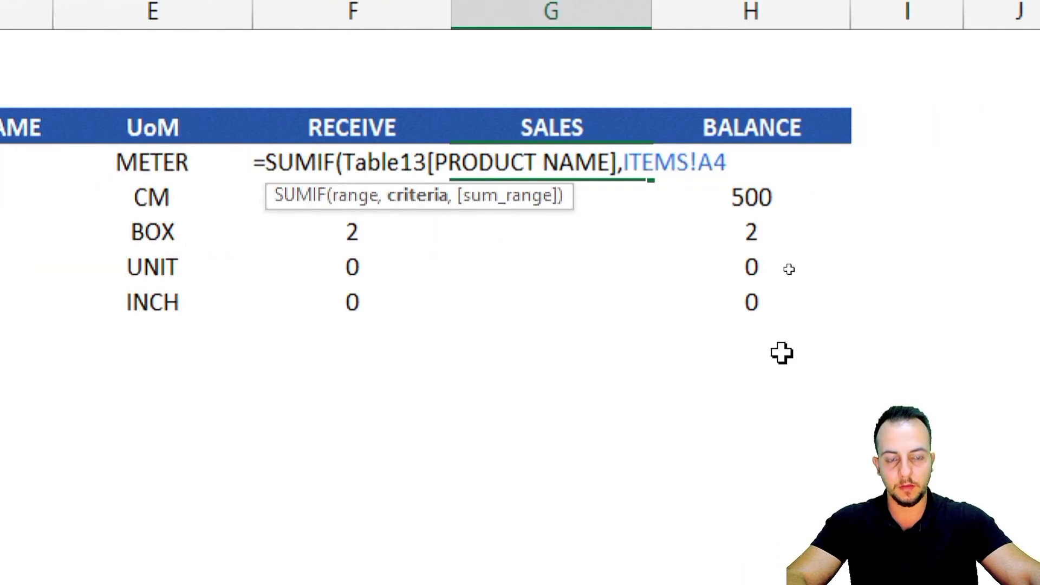
{"action": "type", "text": ",ITEMS!A4,"}
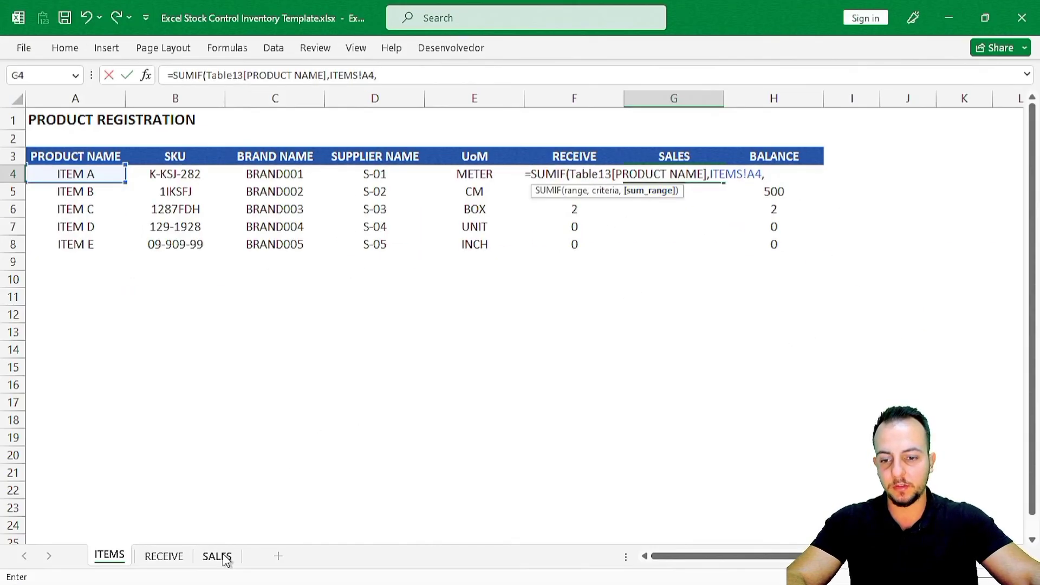
{"action": "left_click", "coordinate": [217, 556]}
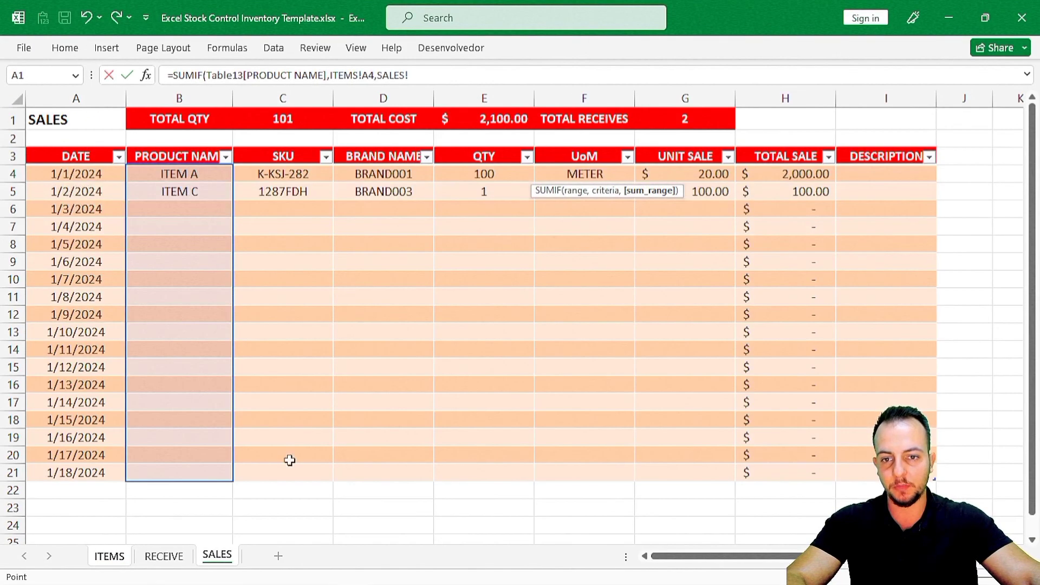
{"action": "left_click_drag", "start_coordinate": [495, 170], "coordinate": [475, 469]}
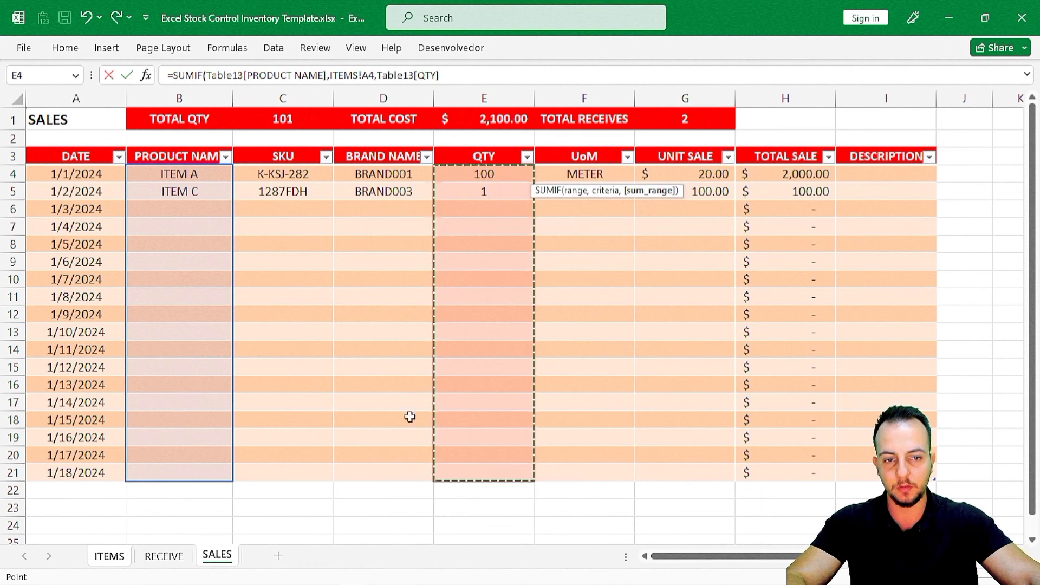
{"action": "key", "text": "Return"}
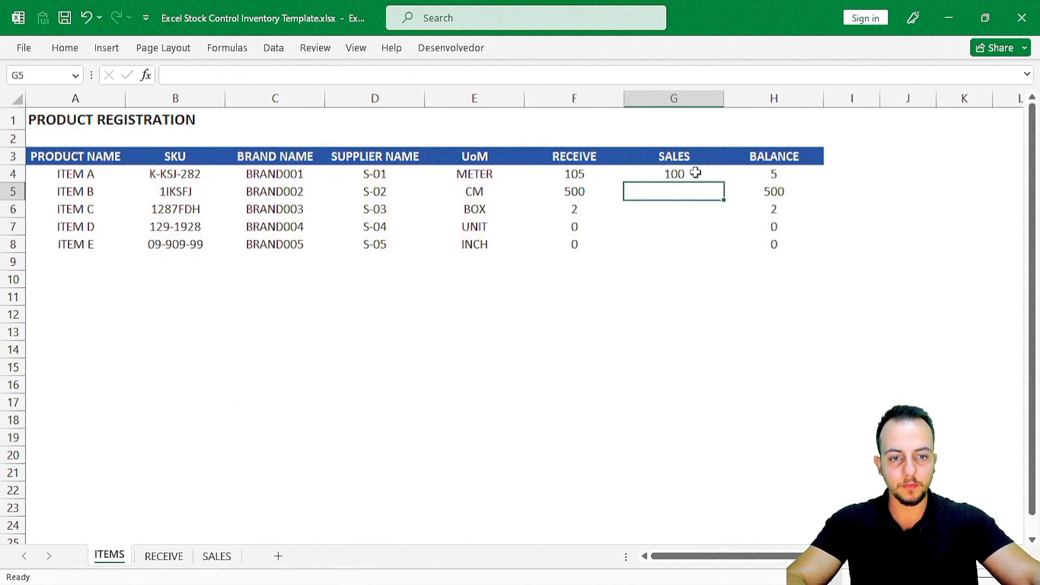
{"action": "left_click", "coordinate": [699, 175]}
{"action": "left_click_drag", "start_coordinate": [723, 182], "coordinate": [694, 246]}
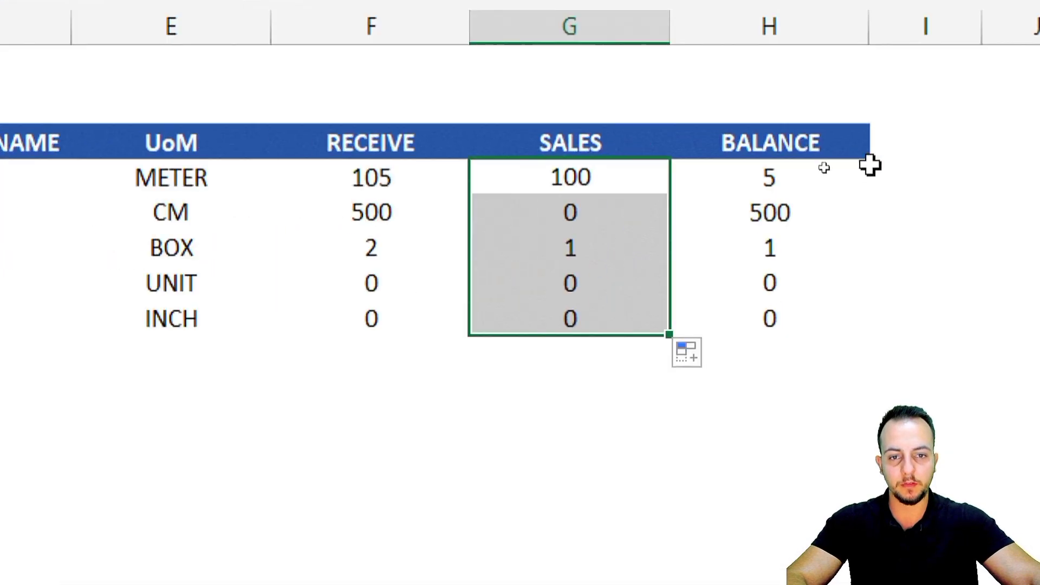
Step: Check the RECEIVE, SALES and BALANCE columns on the ITEMS sheet
{"action": "left_click", "coordinate": [590, 95]}
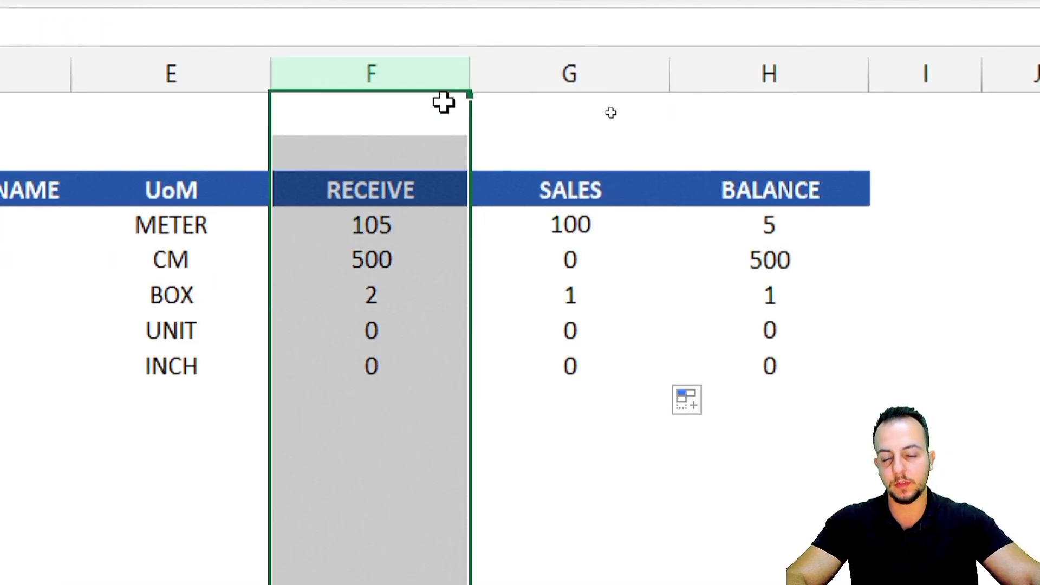
{"action": "left_click", "coordinate": [617, 73]}
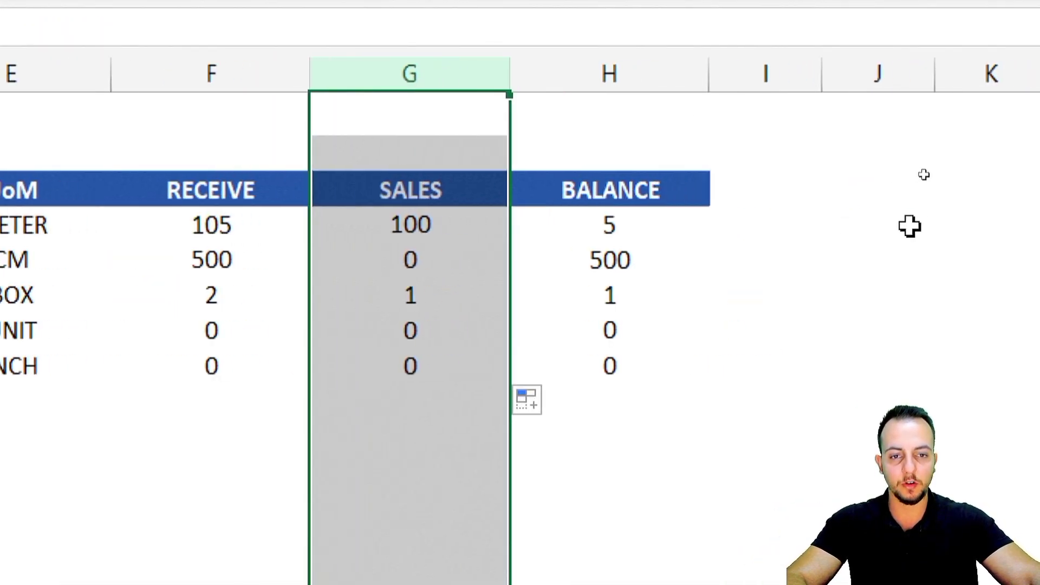
{"action": "left_click", "coordinate": [606, 71]}
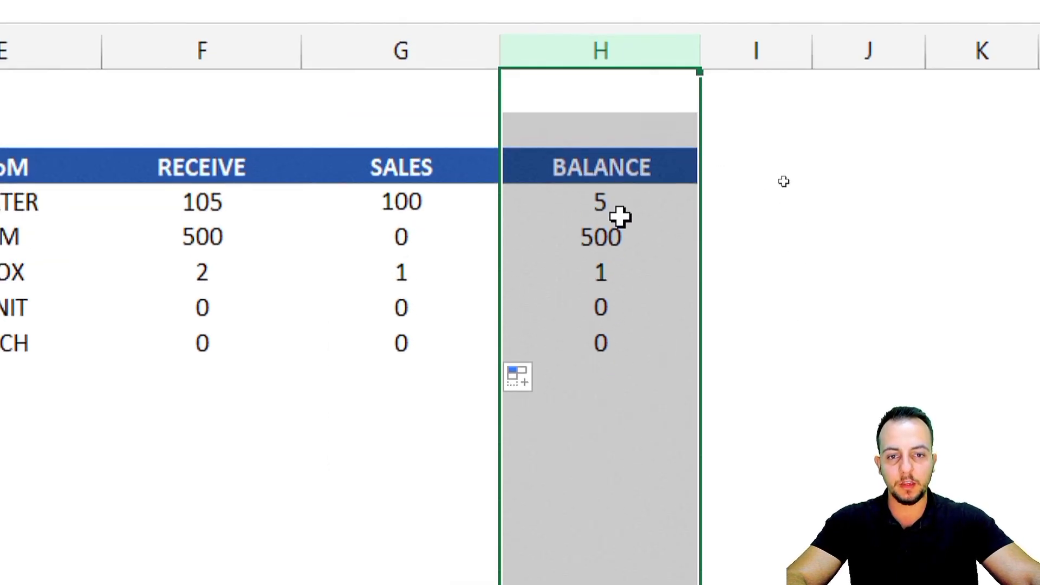
Step: Apply the green-yellow-red color scale conditional formatting to the BALANCE values in H4:H8
{"action": "left_click_drag", "start_coordinate": [619, 216], "coordinate": [603, 348]}
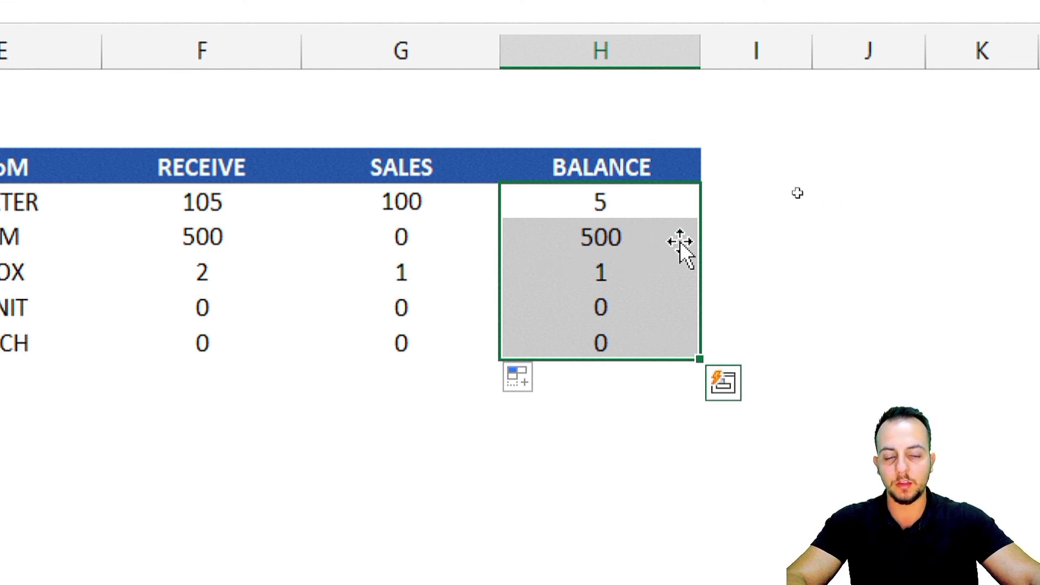
{"action": "key", "text": "ctrl+q"}
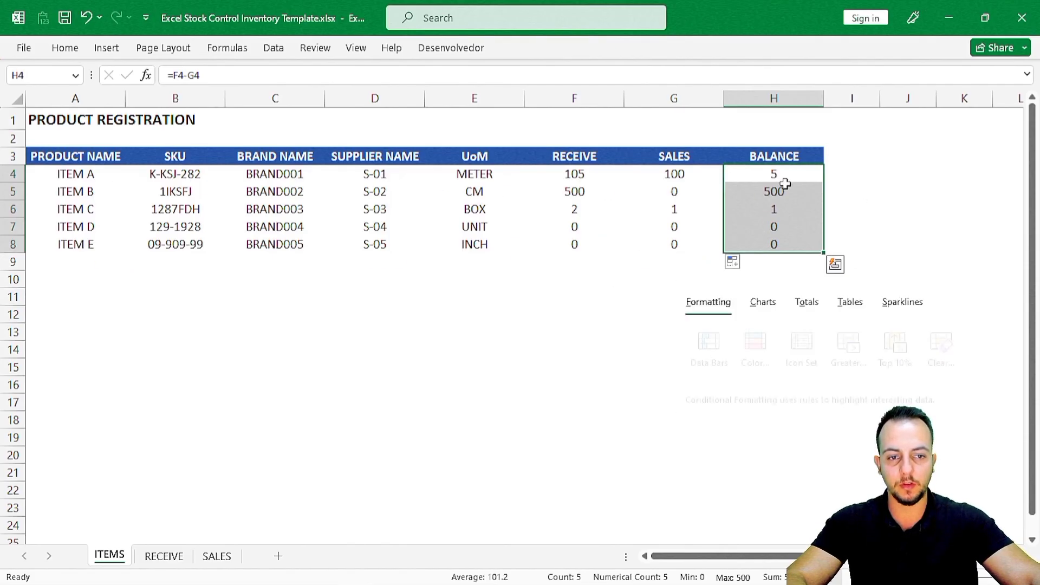
{"action": "left_click", "coordinate": [64, 48]}
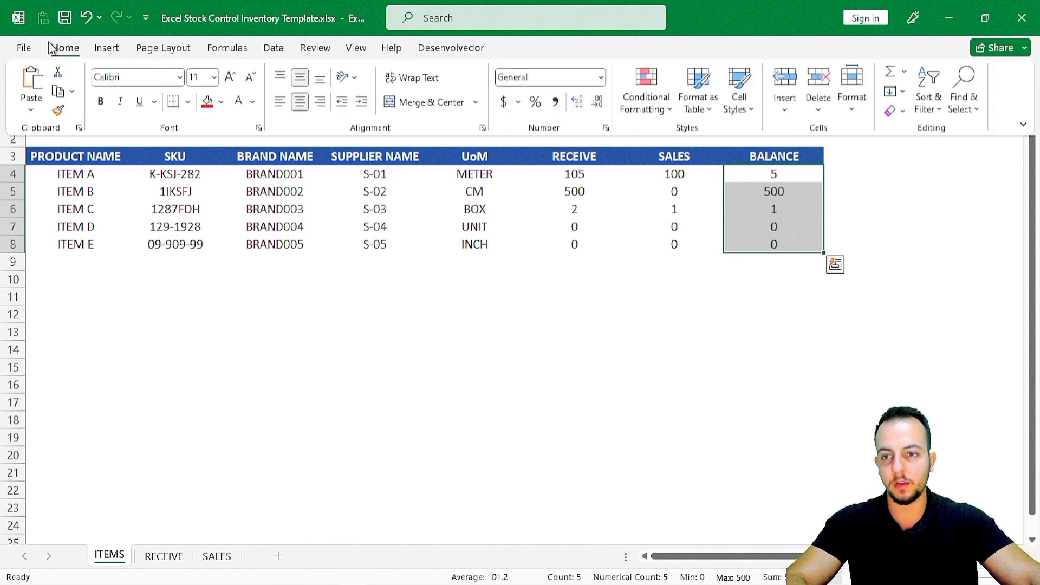
{"action": "left_click", "coordinate": [662, 114]}
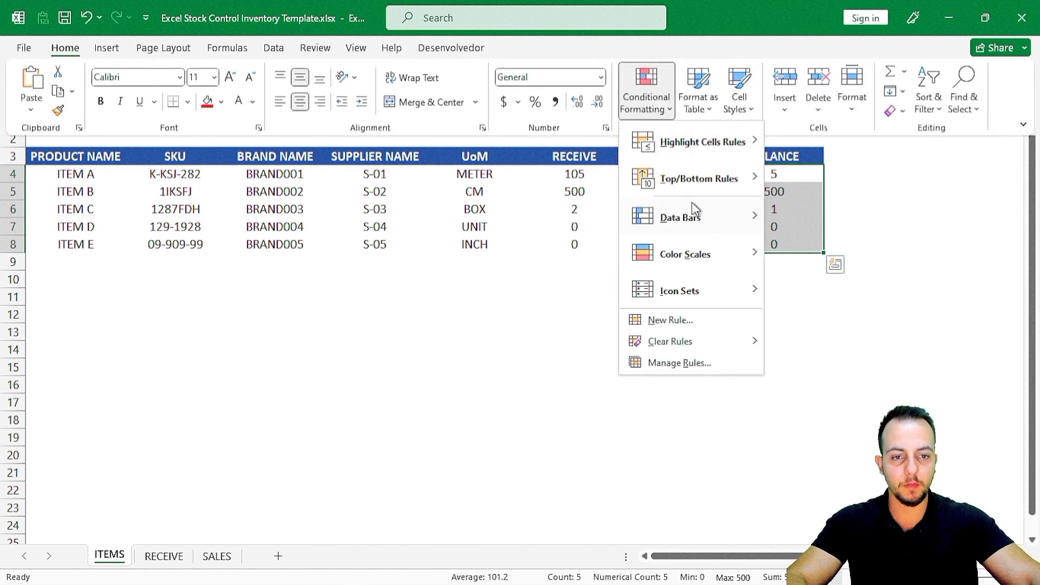
{"action": "mouse_move", "coordinate": [704, 262]}
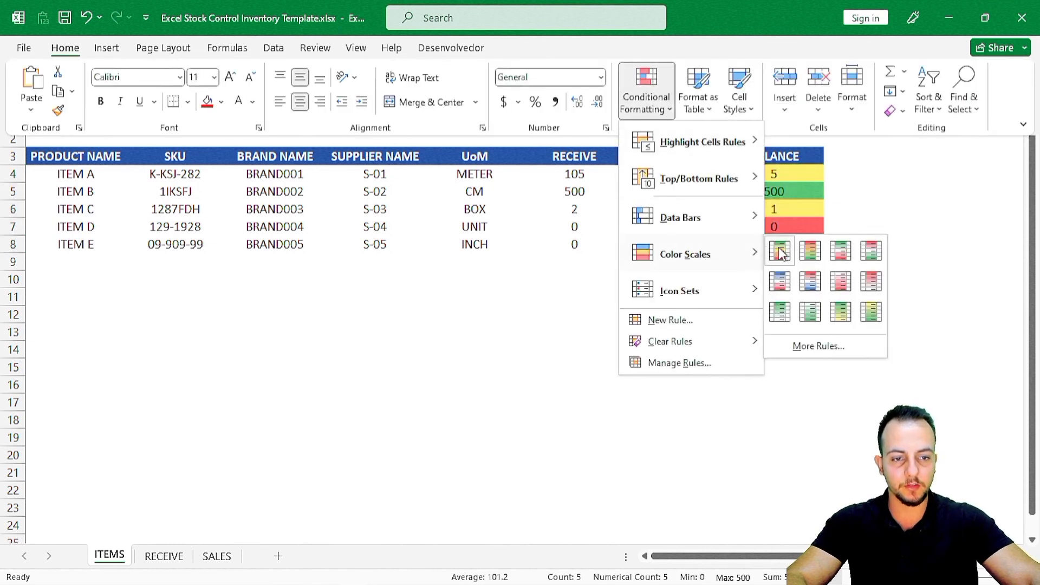
{"action": "left_click", "coordinate": [778, 249]}
{"action": "left_click", "coordinate": [910, 174]}
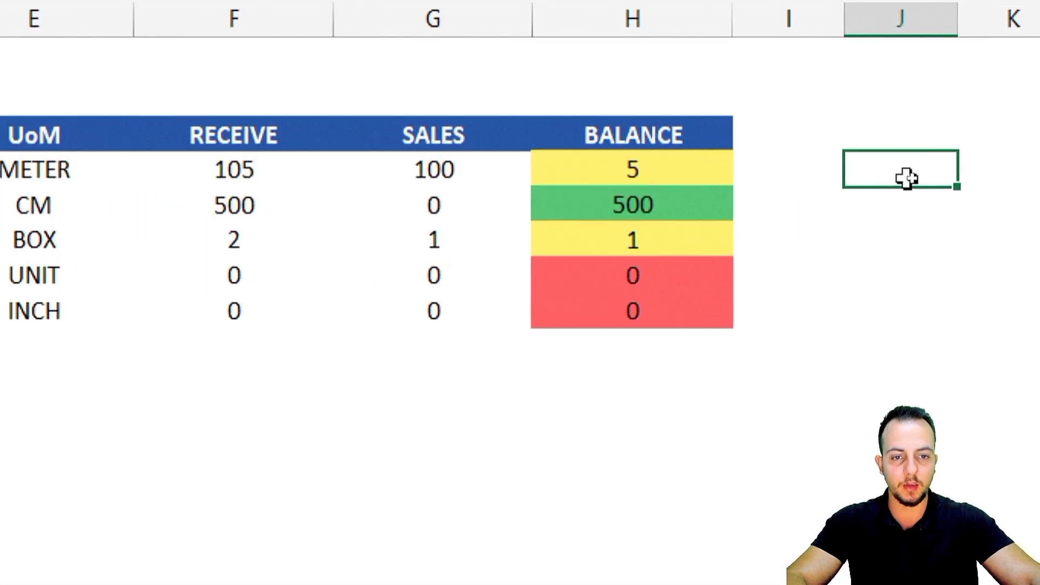
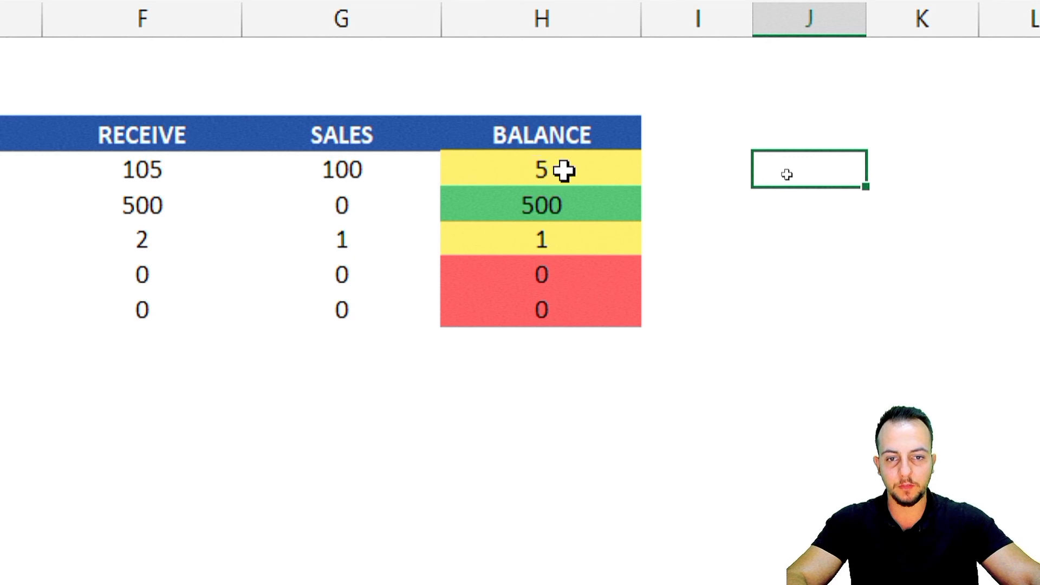
Step: Make the BALANCE values in H4:H8 bold
{"action": "left_click_drag", "start_coordinate": [562, 170], "coordinate": [547, 309]}
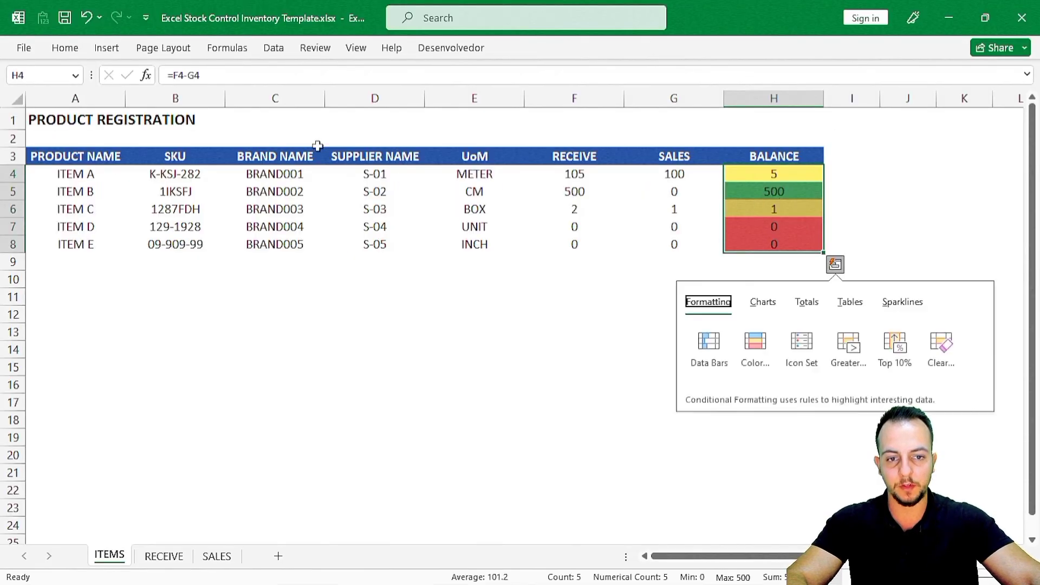
{"action": "left_click", "coordinate": [55, 48]}
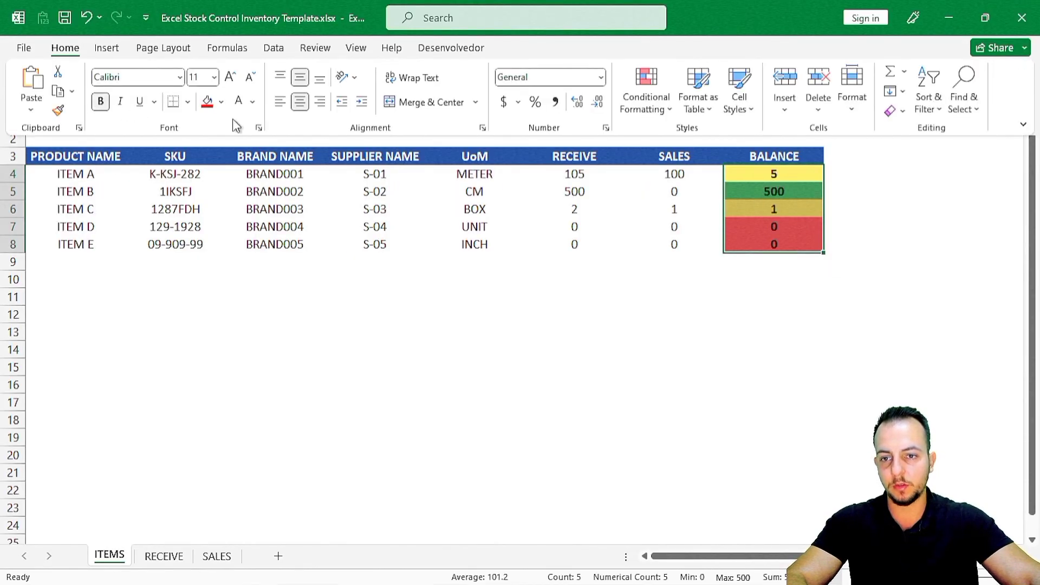
{"action": "left_click", "coordinate": [779, 312]}
{"action": "left_click", "coordinate": [778, 312]}
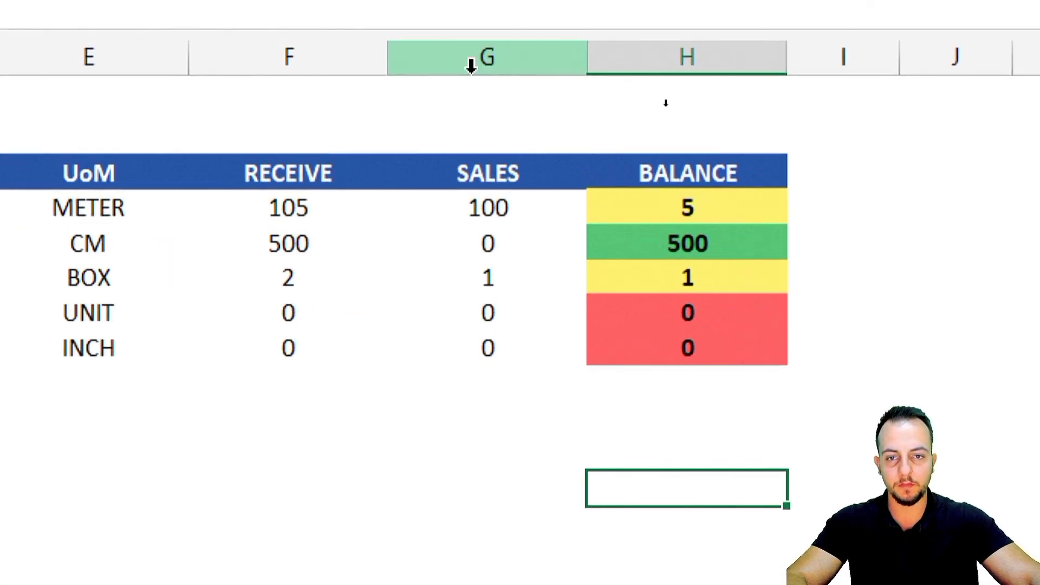
Step: Review the SALES and RECEIVE columns on the ITEMS sheet against the entries on the RECEIVE and SALES sheets
{"action": "left_click", "coordinate": [669, 98]}
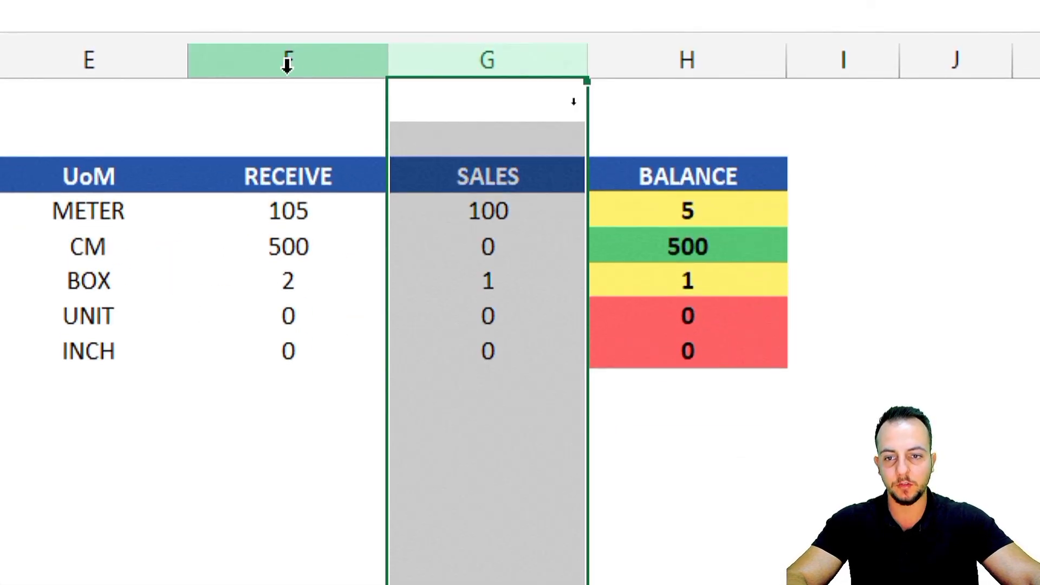
{"action": "left_click", "coordinate": [288, 63]}
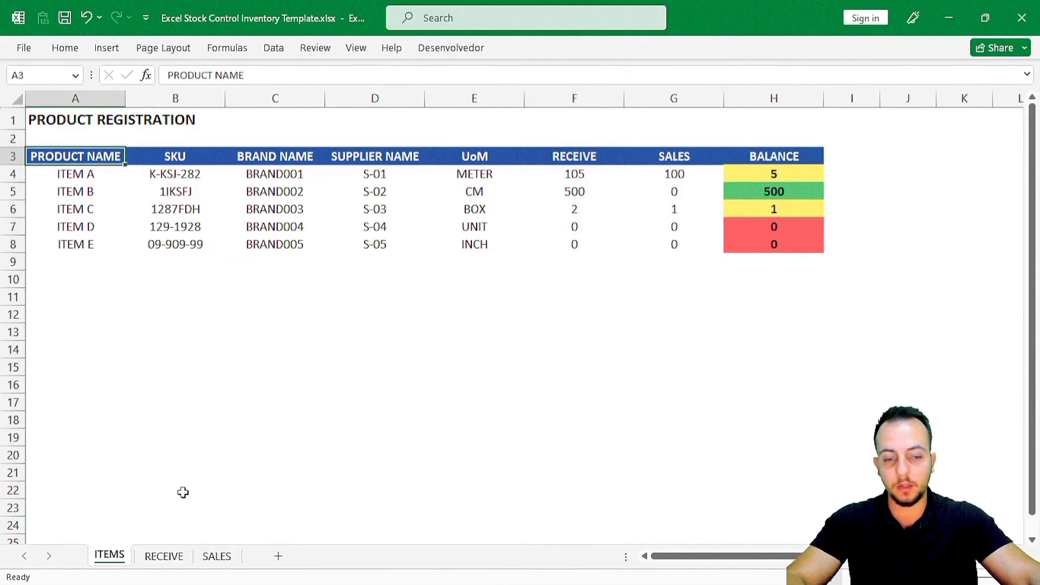
{"action": "left_click", "coordinate": [164, 556]}
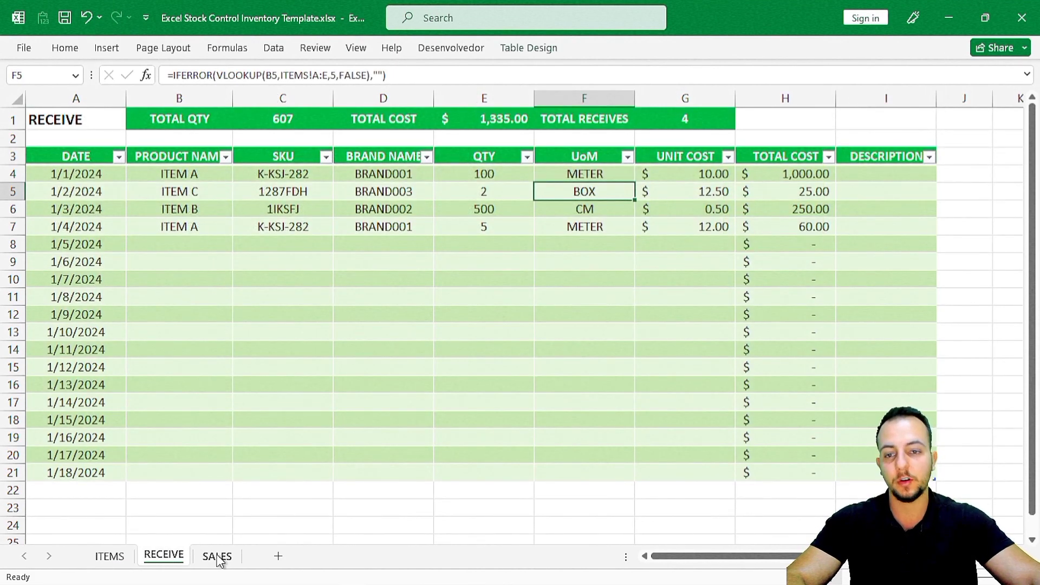
{"action": "left_click", "coordinate": [217, 556]}
{"action": "left_click", "coordinate": [182, 562]}
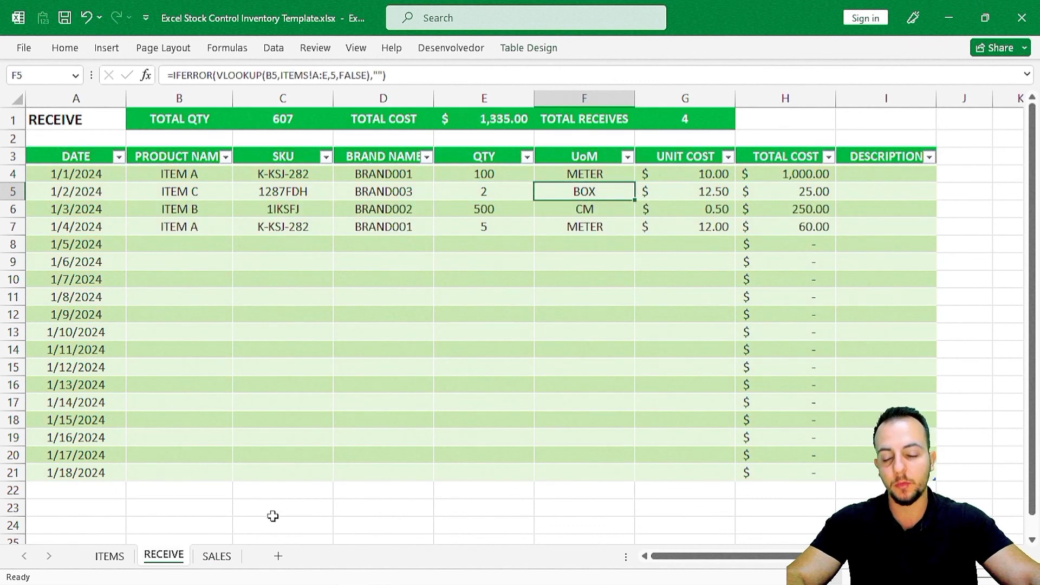
{"action": "left_click", "coordinate": [222, 558]}
{"action": "left_click", "coordinate": [165, 557]}
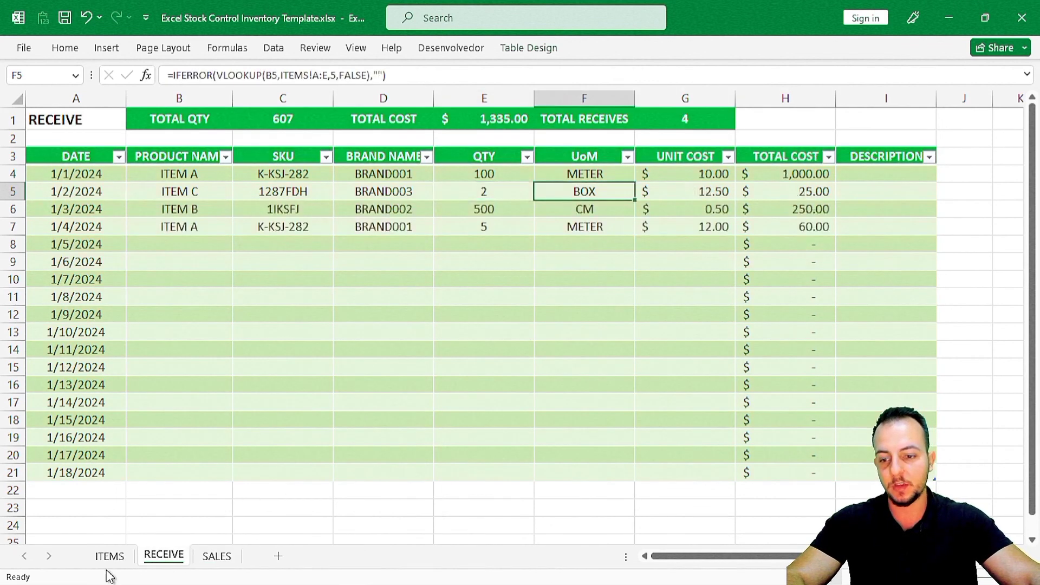
{"action": "left_click", "coordinate": [109, 556]}
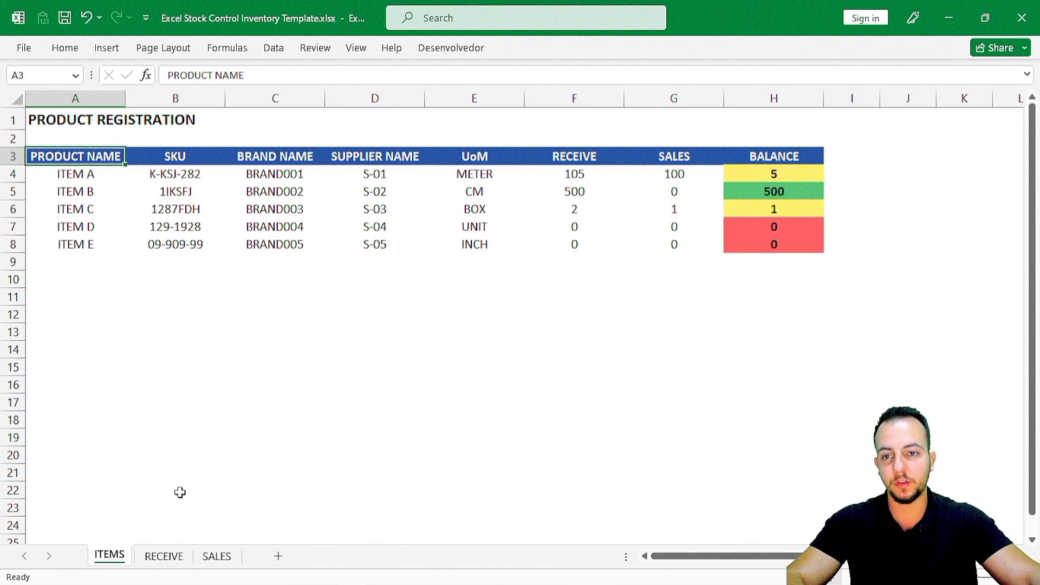